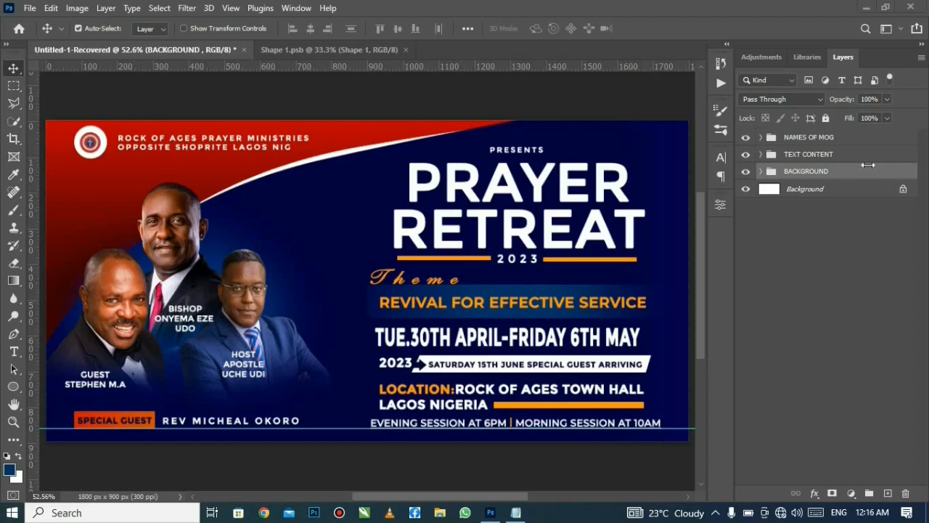
Step: Toggle the visibility of the TEXT CONTENT and BACKGROUND groups to examine how the finished flyer is layered
left_click(537, 187)
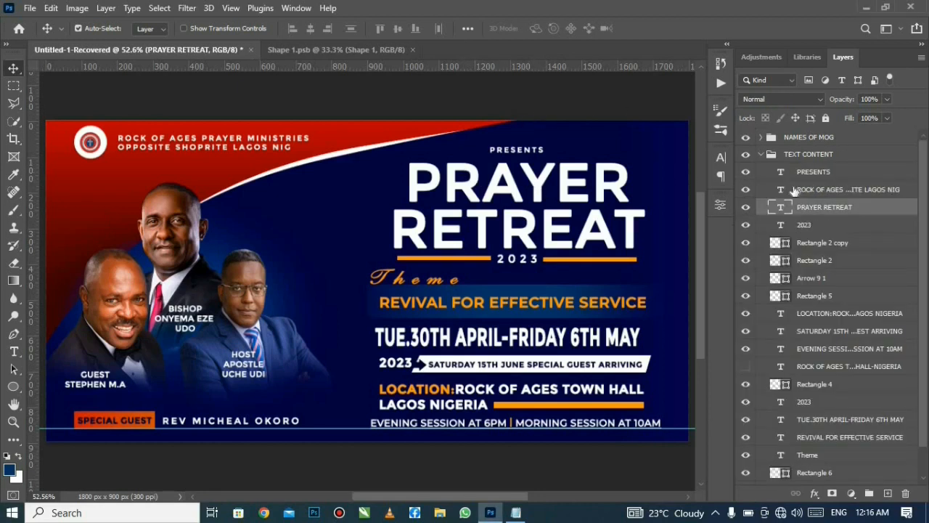
left_click(760, 155)
left_click(745, 153)
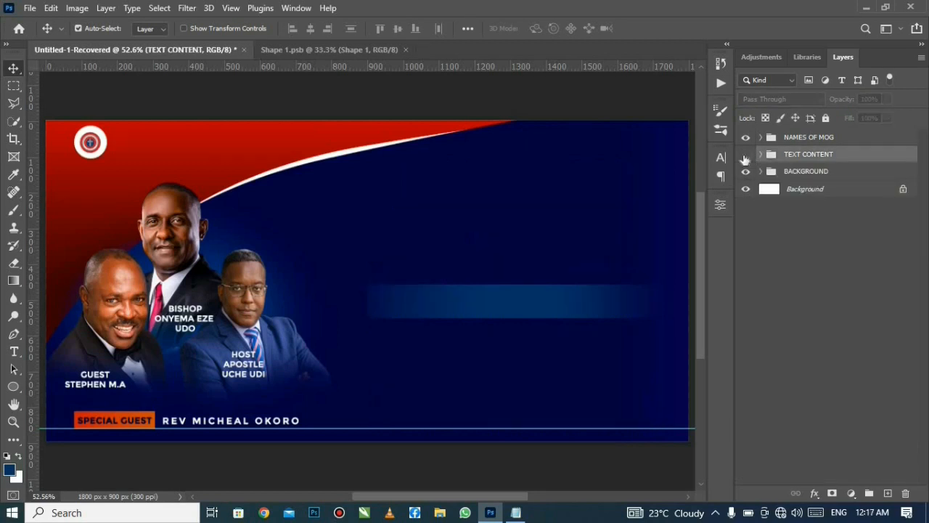
left_click(746, 154)
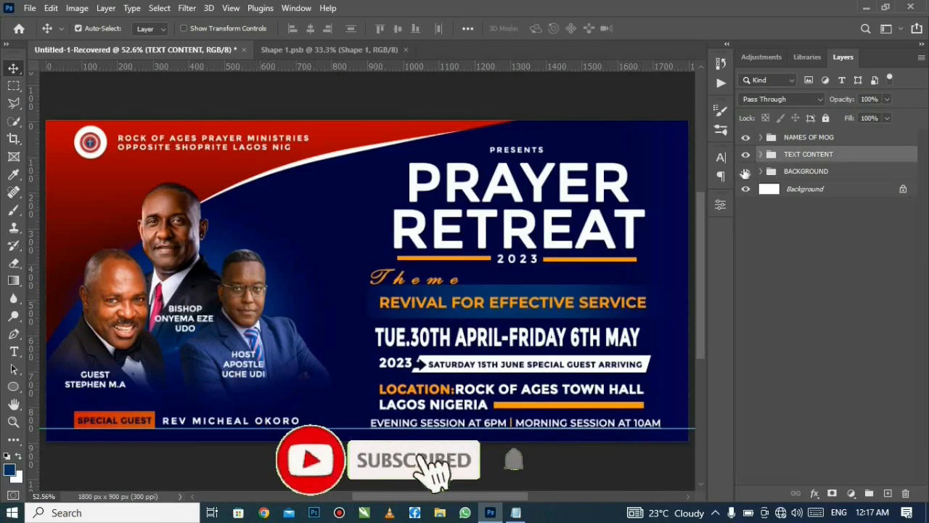
left_click(745, 172)
left_click(745, 172)
left_click(745, 154)
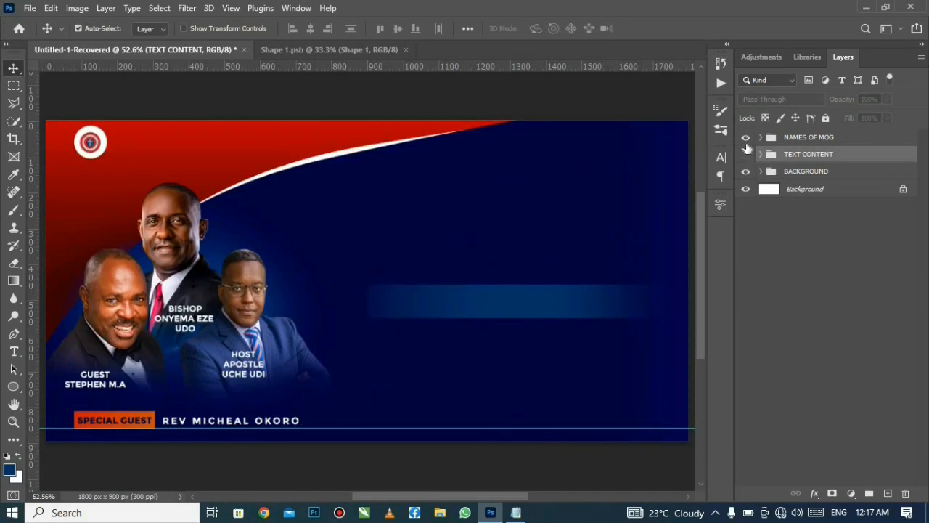
left_click(745, 154)
left_click(745, 141)
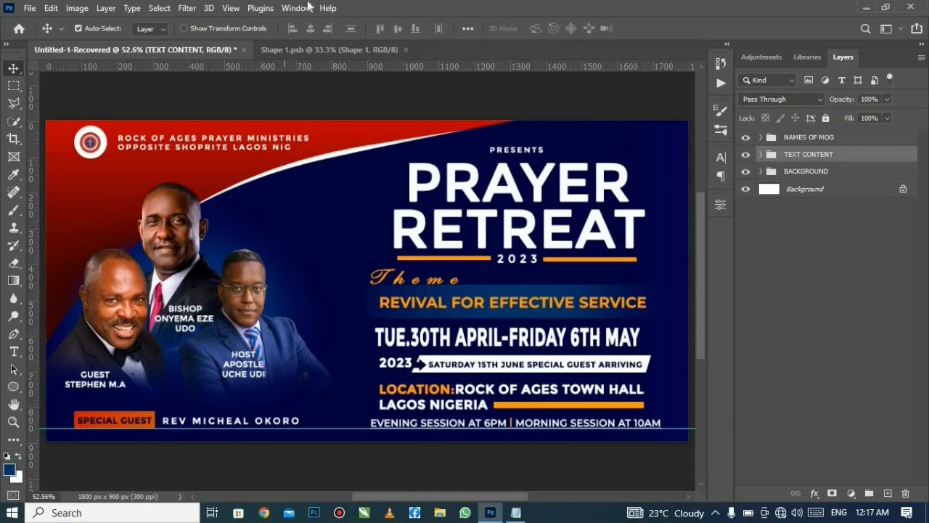
Step: Start a new document and specify a size of 6 by 3 inches
left_click(30, 9)
left_click(498, 177)
left_click(30, 8)
left_click(35, 22)
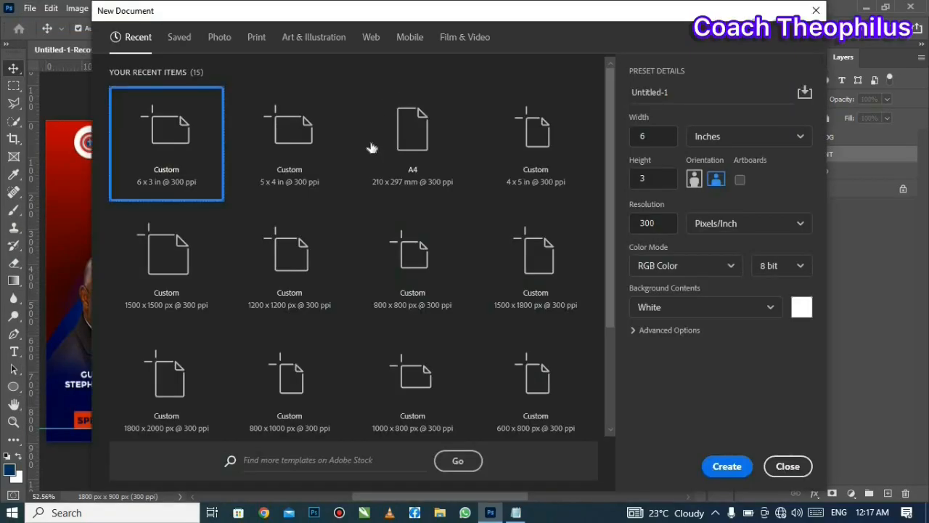
left_click(770, 139)
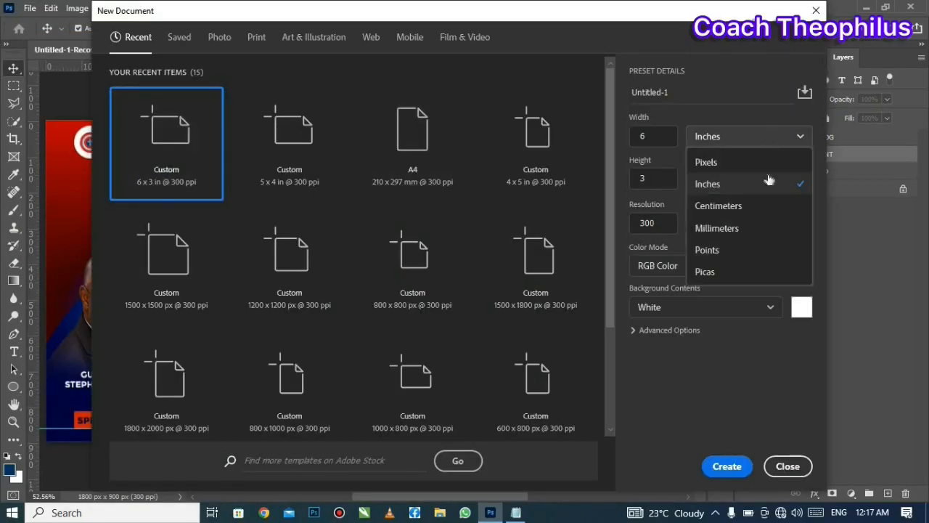
left_click(767, 182)
left_click(652, 135)
key("Tab")
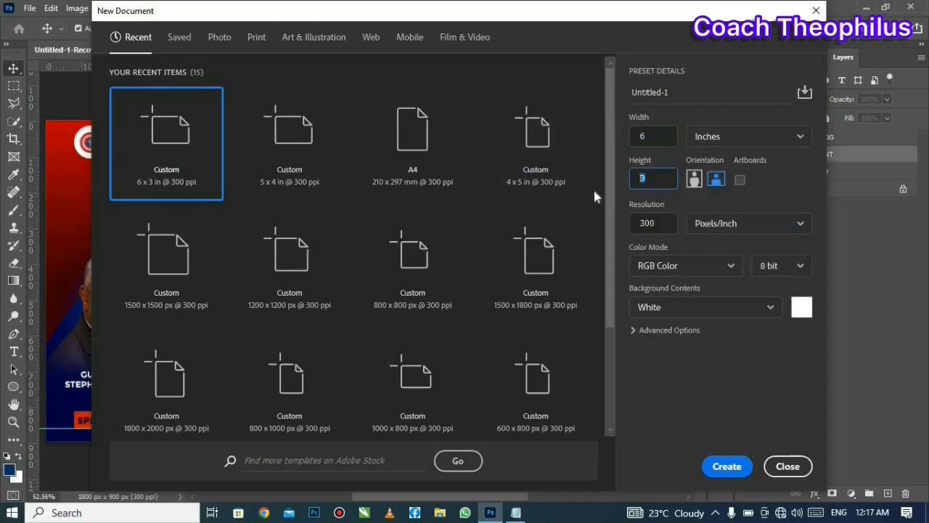
left_click(626, 235)
Step: Create the document at 300 pixels/inch in RGB Color and fit it to the screen
left_click(680, 265)
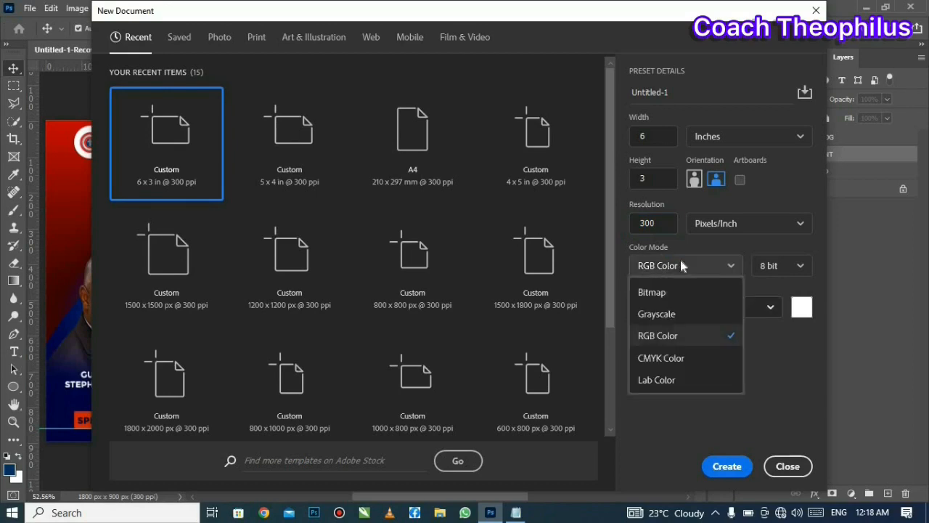
left_click(671, 337)
left_click(726, 465)
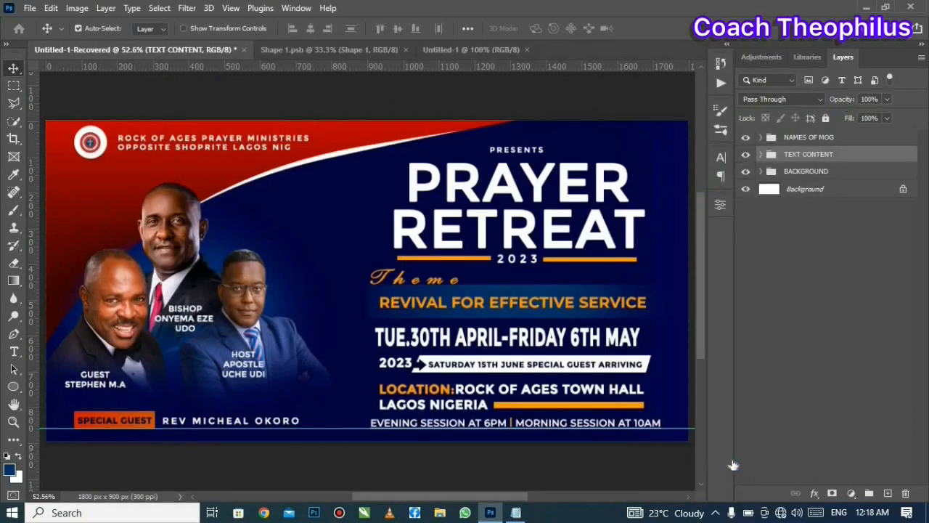
left_click(233, 8)
left_click(265, 135)
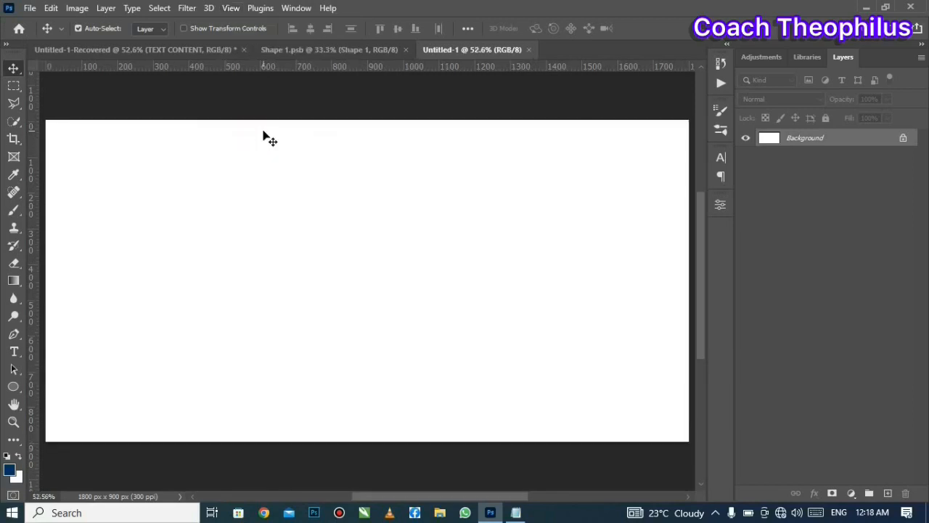
Step: Add a gradient fill layer using the custom red-to-black preset, with linear style, 90° angle and 100% scale
left_click(851, 493)
left_click(900, 272)
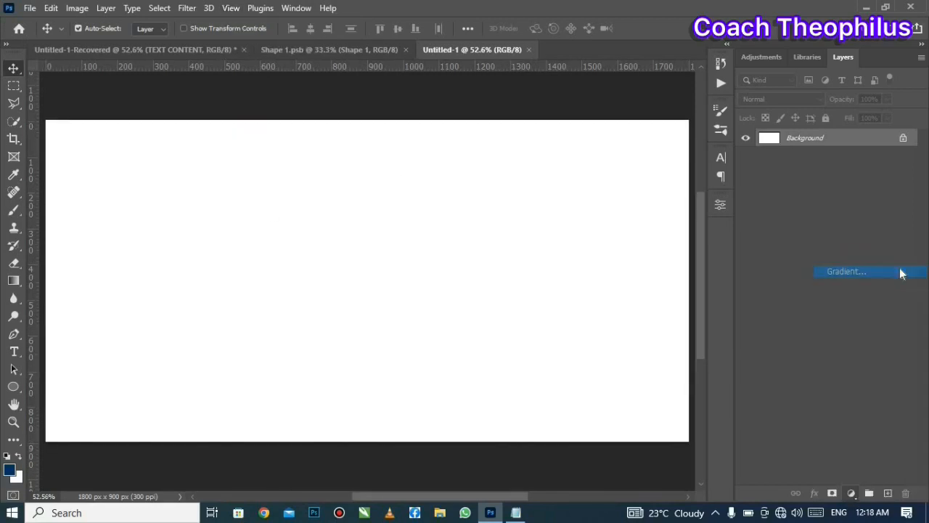
left_click(796, 210)
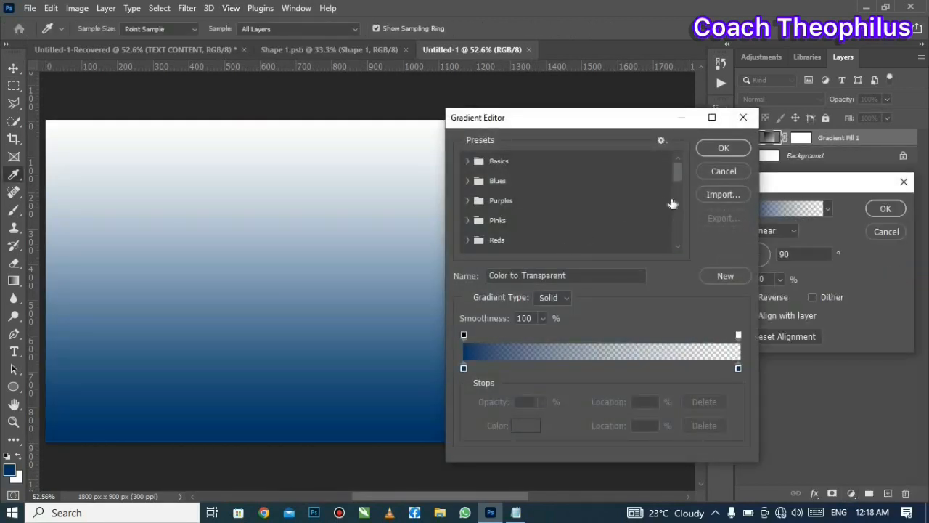
scroll(676, 205, "down", 5)
left_click(469, 245)
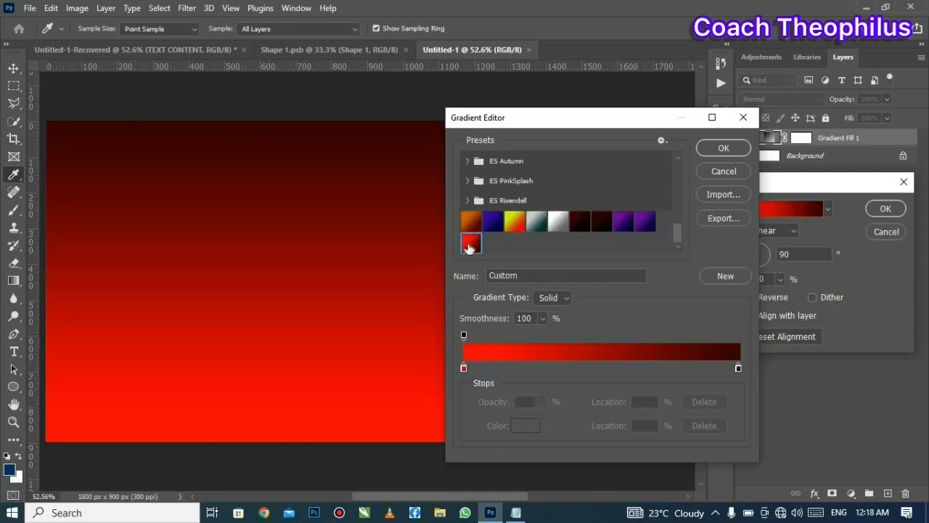
left_click(729, 151)
left_click_drag(270, 233, 242, 230)
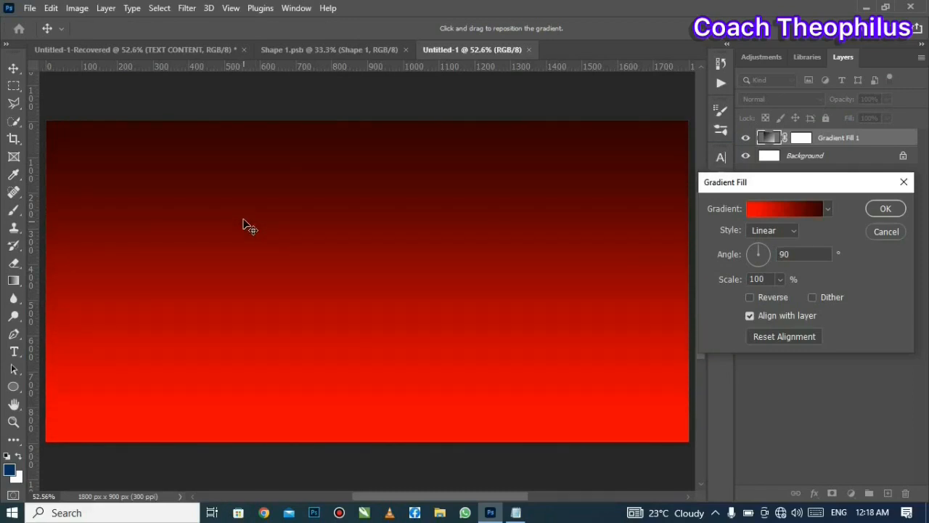
left_click(883, 209)
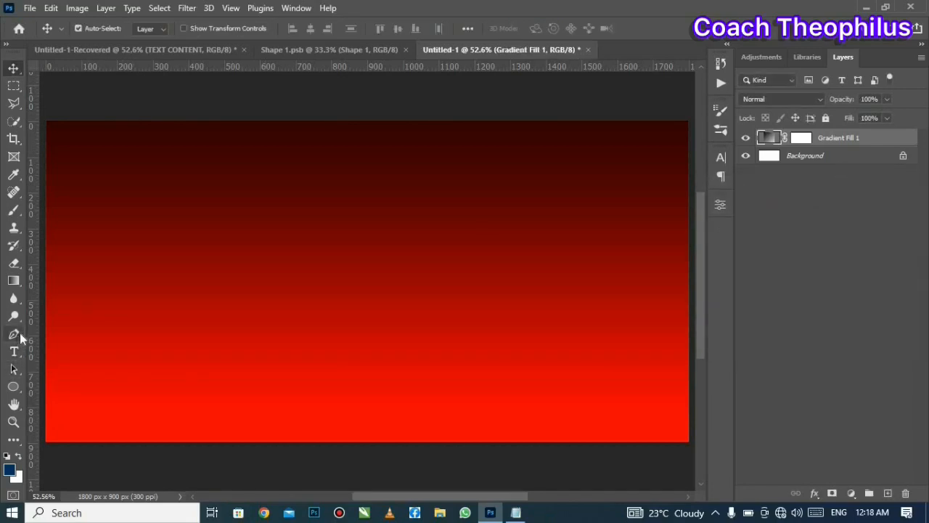
Step: Draw a dark blue Pen tool shape of about 1794 × 883 px, leaving the gradient exposed above its curved upper-left edge
left_click_drag(14, 334, 51, 334)
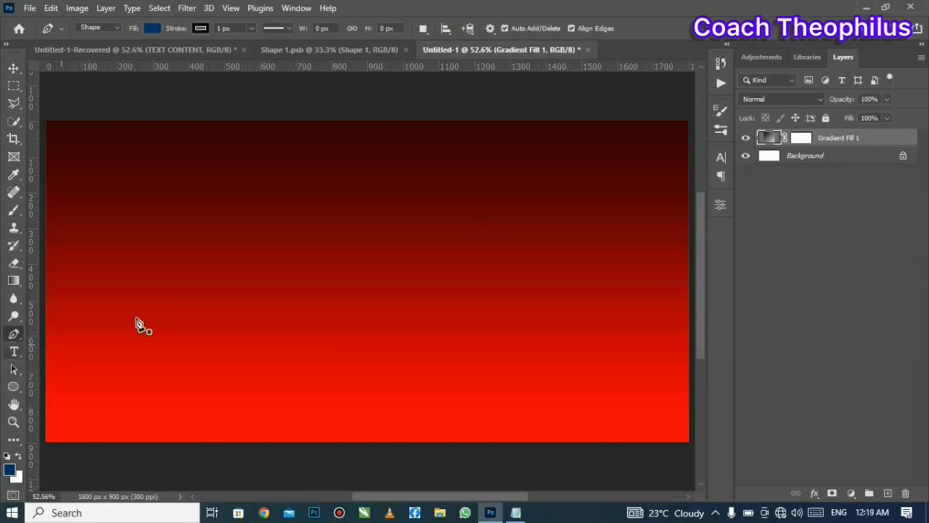
left_click(116, 28)
left_click(114, 34)
left_click(50, 343)
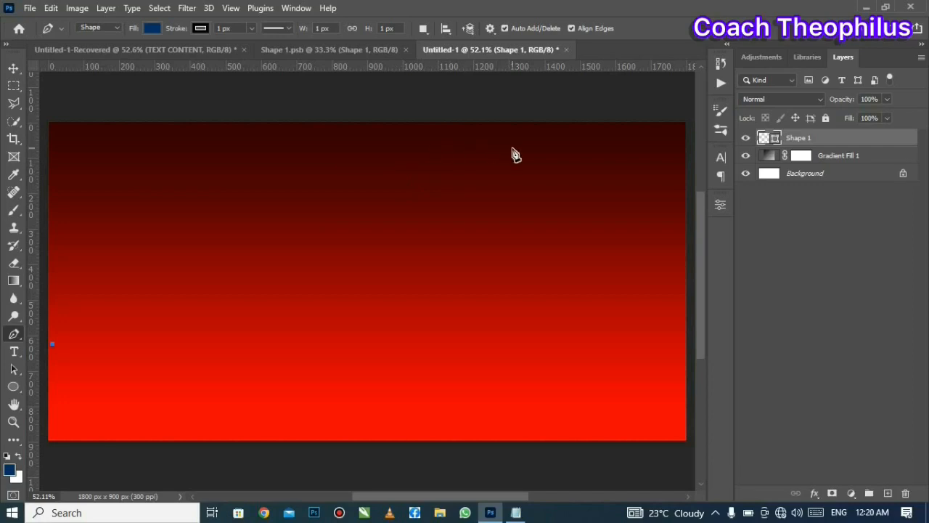
left_click_drag(371, 143, 618, 124)
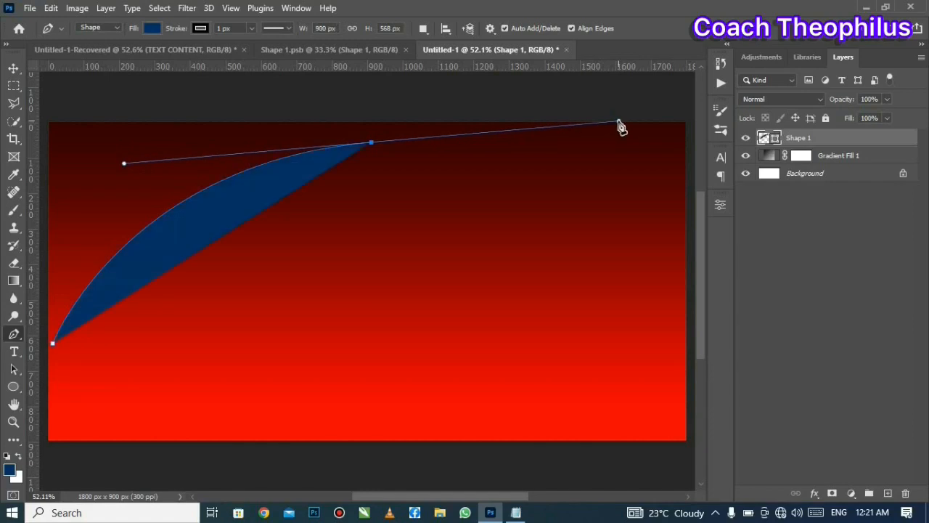
left_click(685, 128)
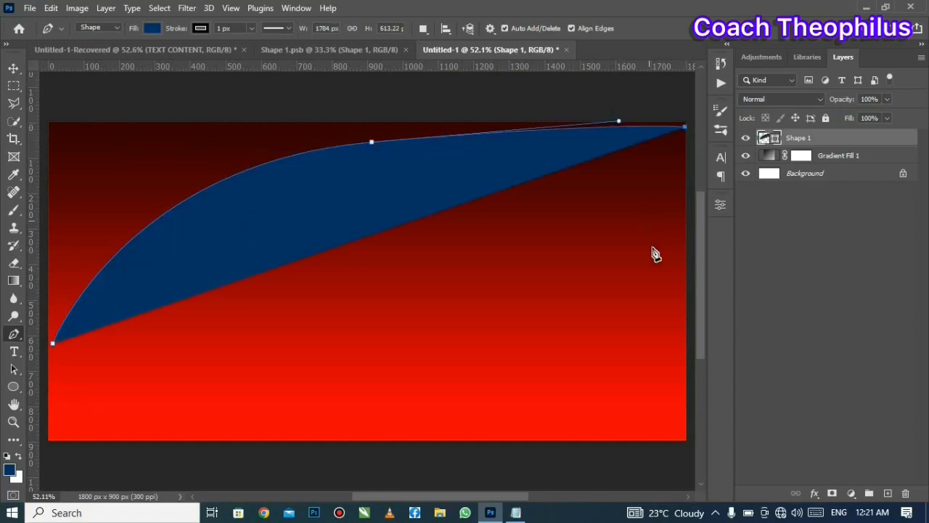
left_click(684, 439)
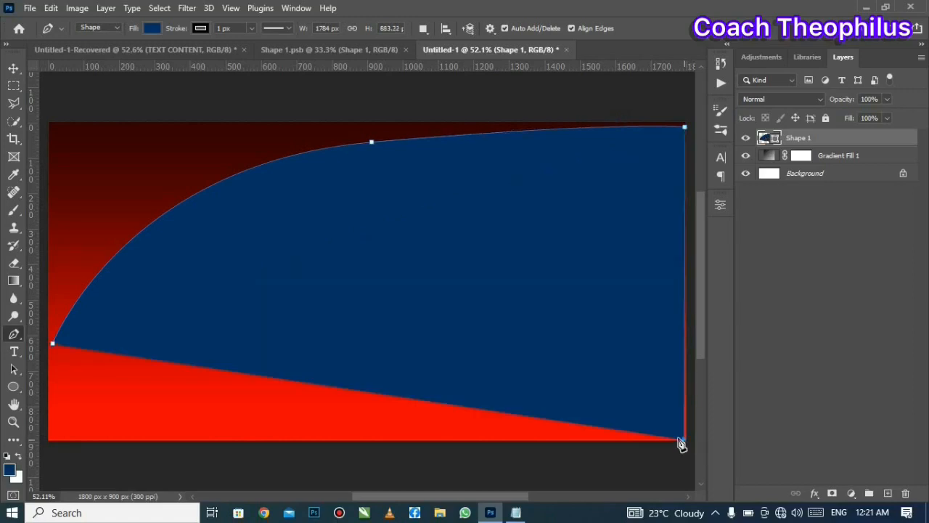
left_click(51, 439)
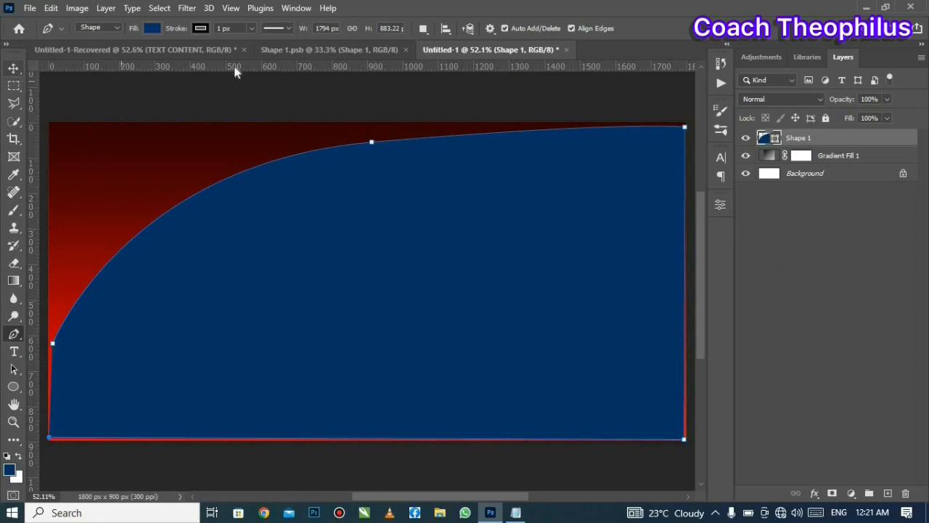
Step: Set the blue shape's stroke width to 0 px and switch to the Move tool
left_click(251, 28)
left_click_drag(249, 41, 225, 46)
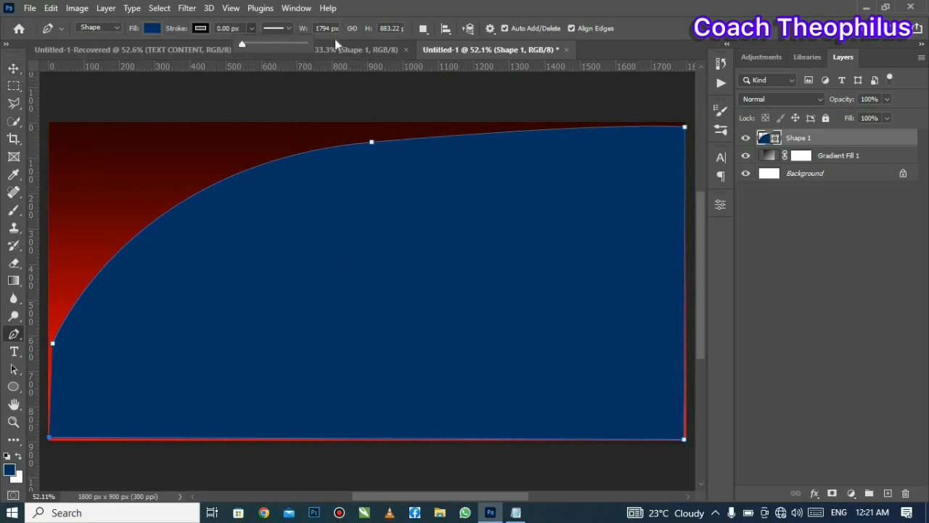
key("v")
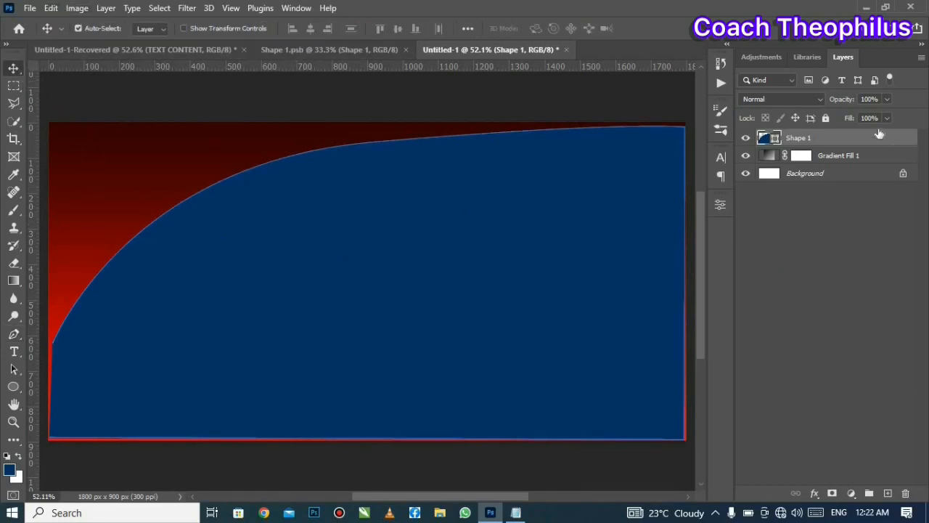
Step: Add a layer mask to the Shape 1 layer and rasterize the layer
left_click(833, 494)
right_click(862, 136)
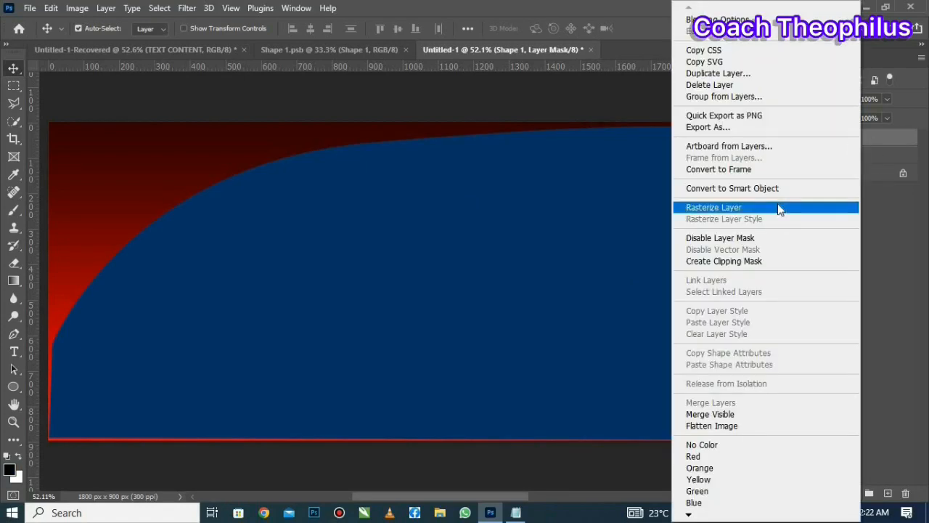
left_click(778, 203)
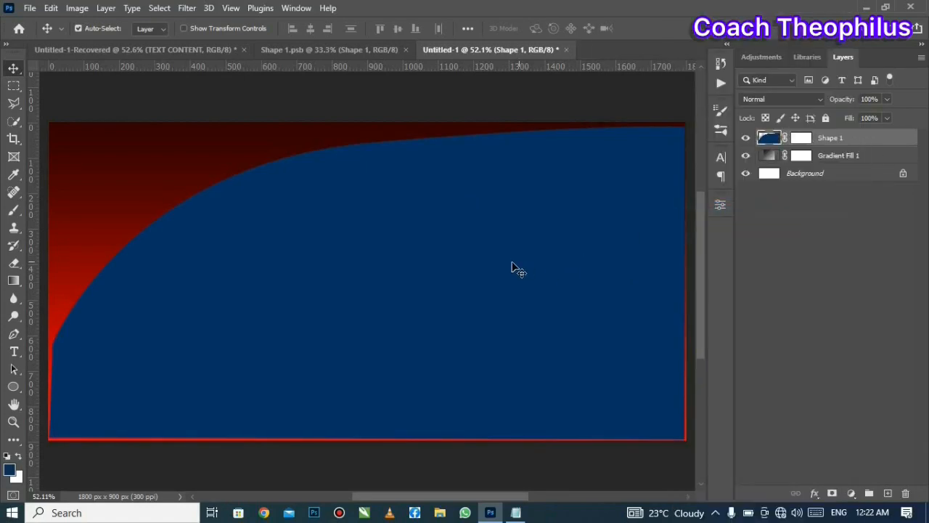
Step: Scale the blue shape to about 110%, rotate it about -0.39°, and move it to cover the canvas's lower and right edges
left_click(51, 8)
left_click(182, 303)
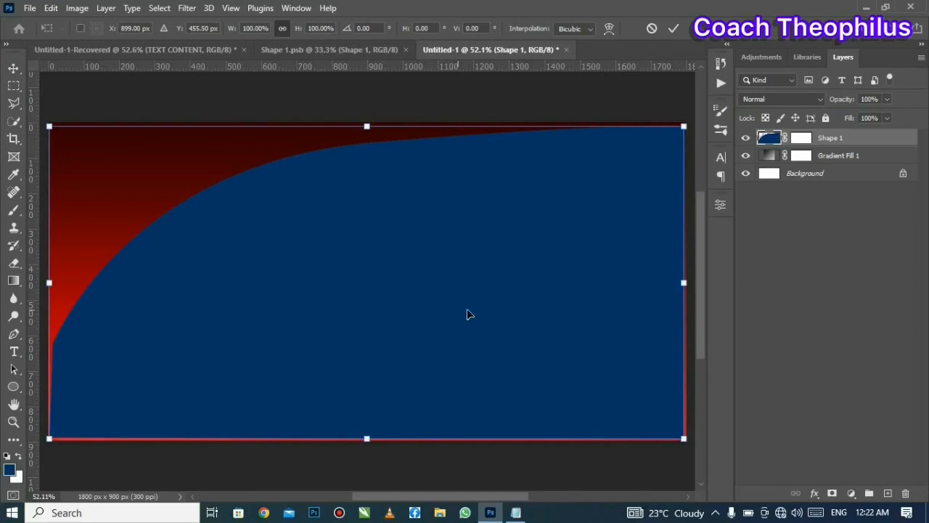
left_click_drag(684, 126, 701, 71)
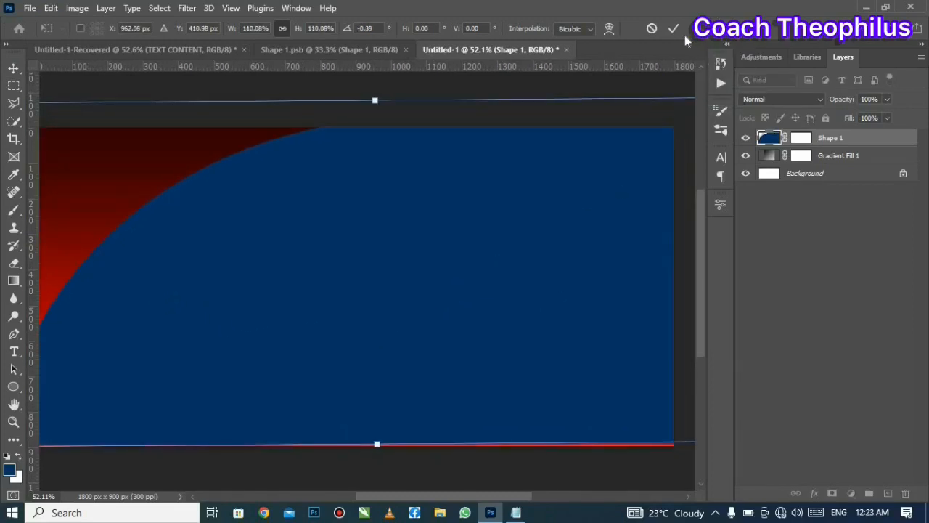
left_click(673, 29)
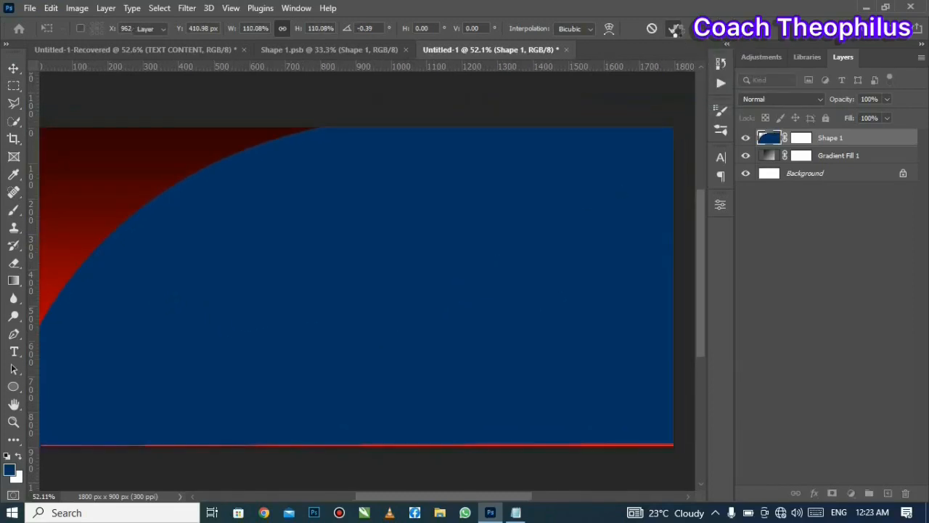
key("ctrl+0")
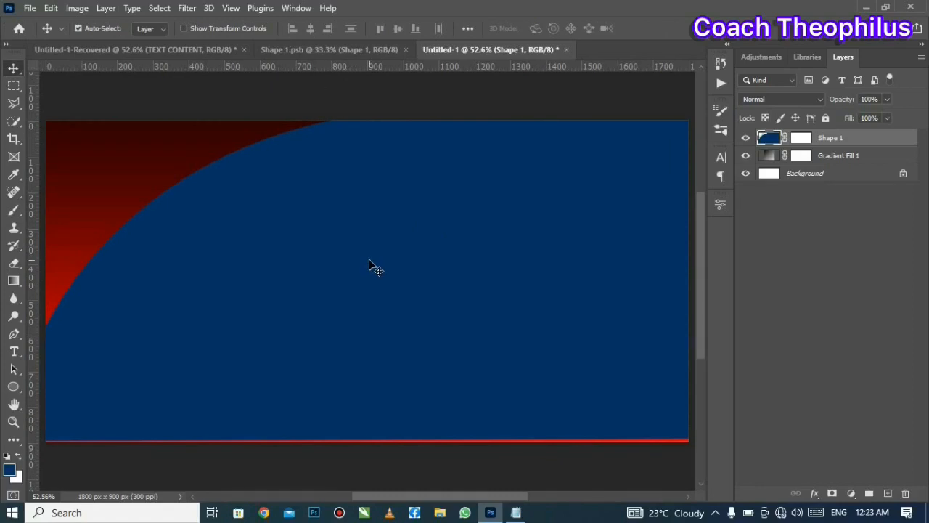
left_click_drag(372, 277, 377, 270)
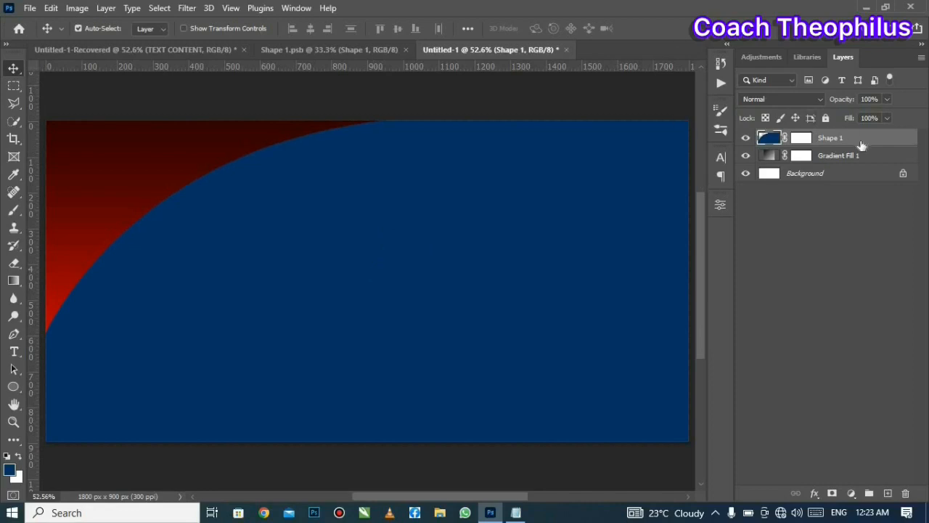
Step: Duplicate the Shape 1 layer
left_click_drag(861, 145, 887, 493)
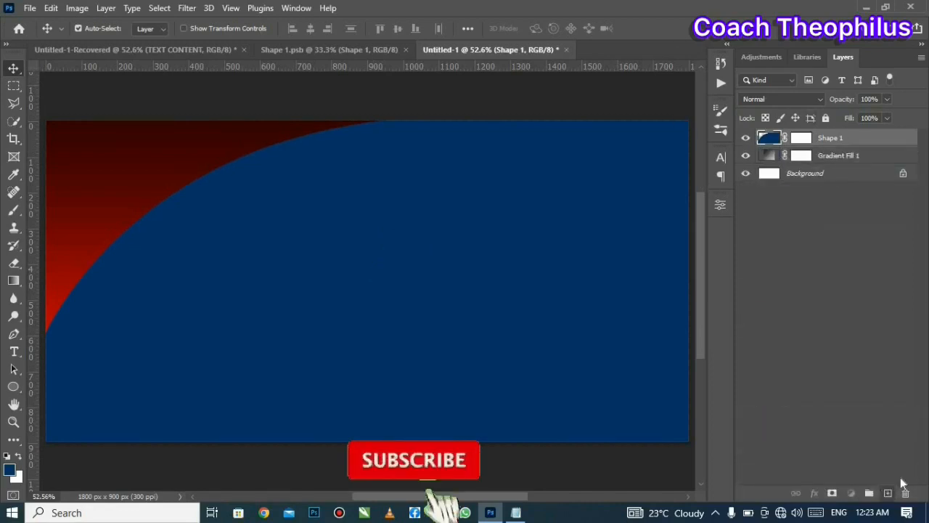
double_click(839, 138)
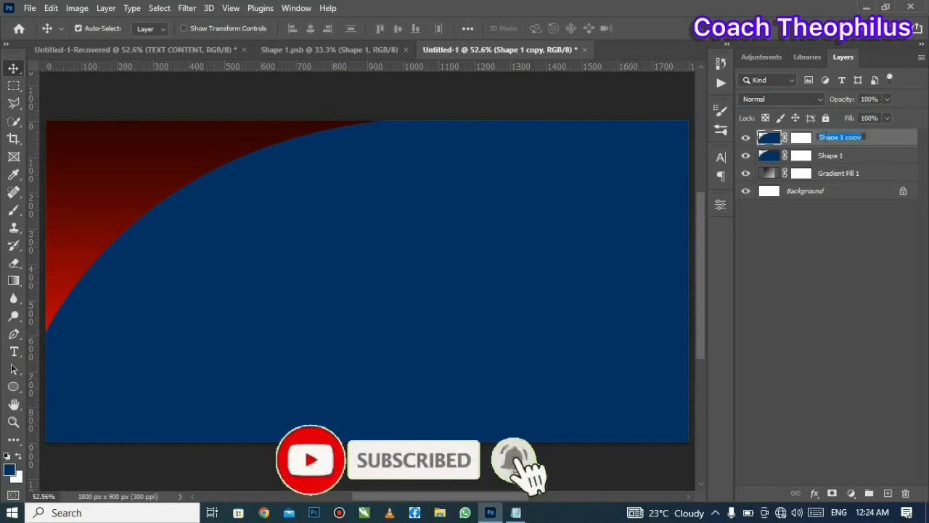
Step: Add a white Color Overlay at 100% opacity to the Shape 1 layer
left_click(879, 157)
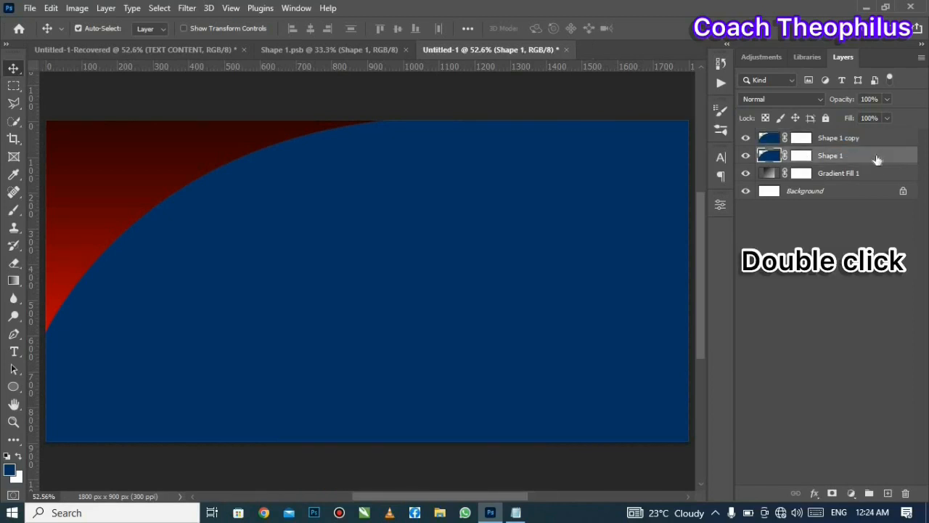
double_click(877, 159)
left_click_drag(702, 91, 864, 77)
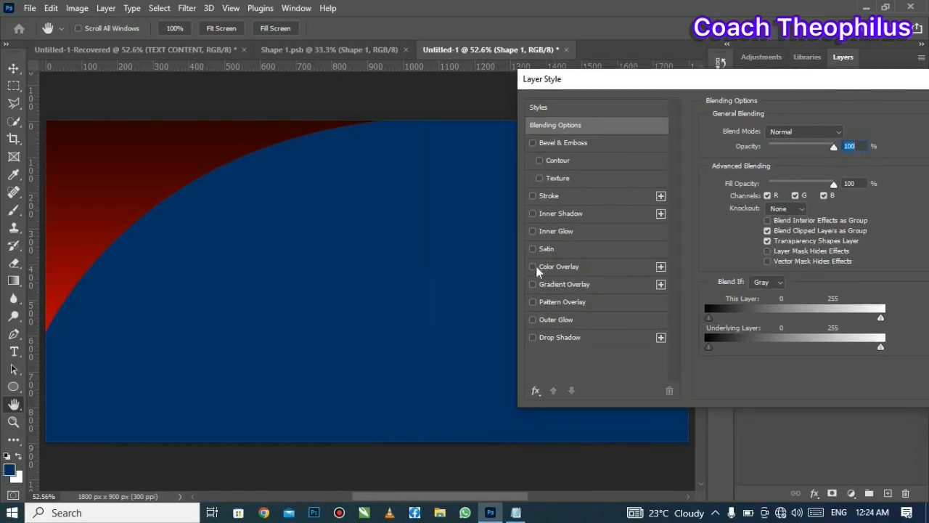
left_click(563, 255)
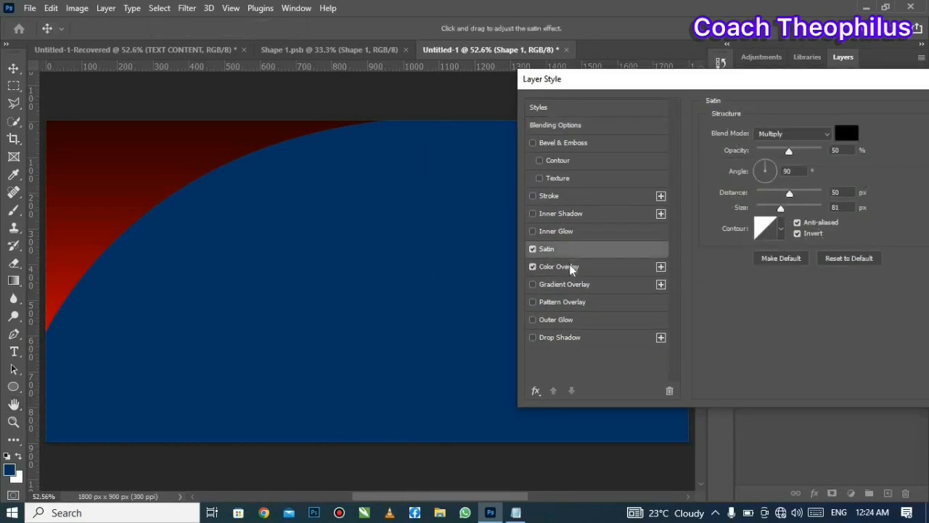
left_click(564, 266)
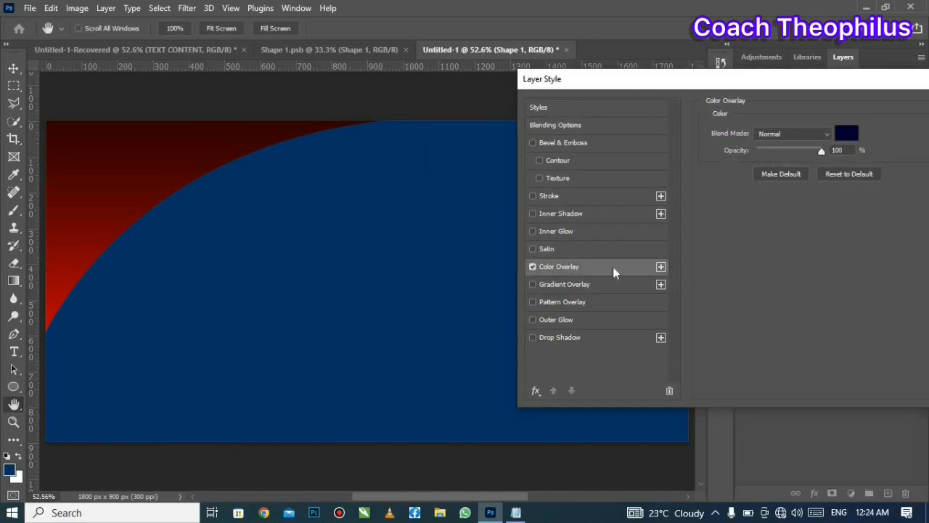
left_click(846, 135)
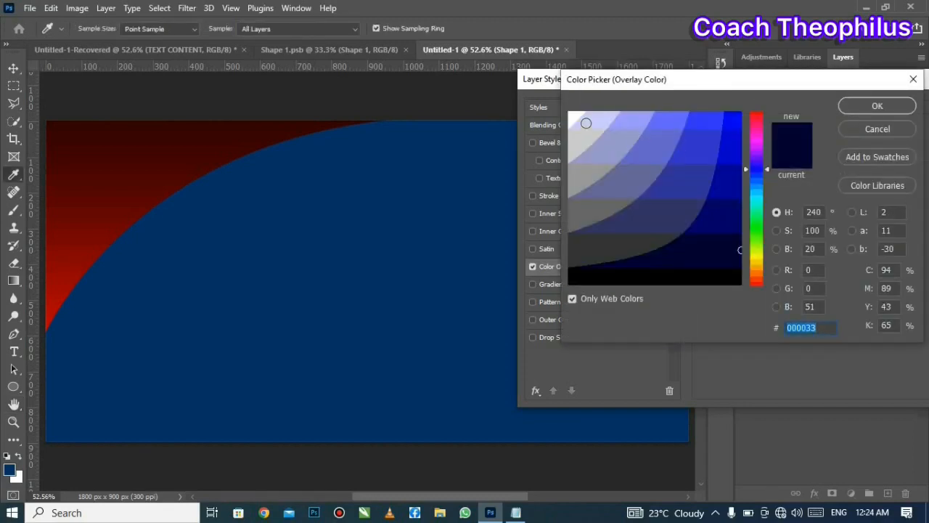
left_click_drag(586, 123, 571, 118)
left_click(849, 107)
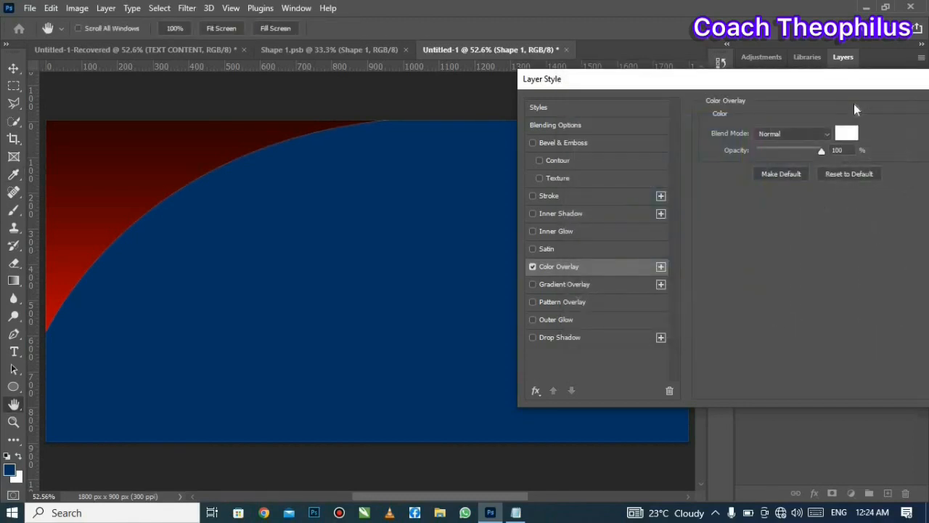
left_click(872, 124)
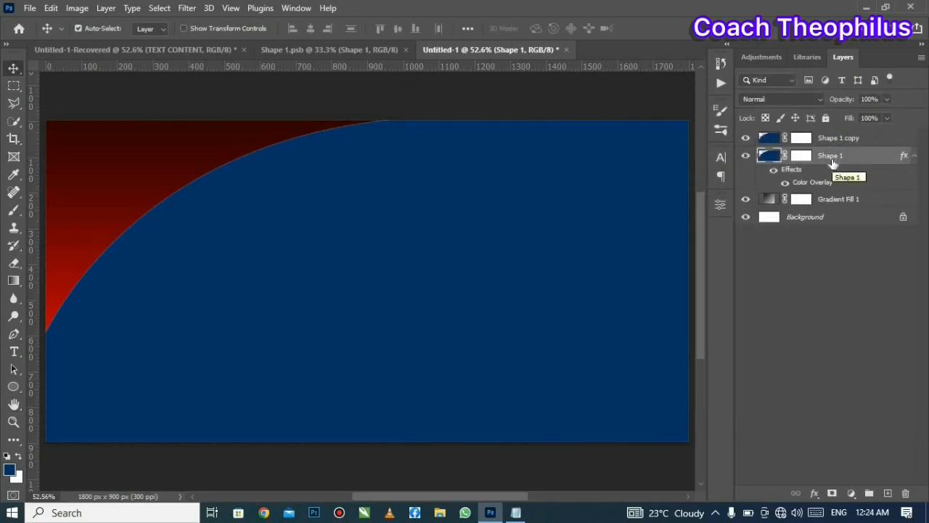
Step: Nudge the white Shape 1 layer to the left so a thin white band lines the blue curve
key("Left")
key("Left")
key("Left")
key("Left")
key("Left")
key("Left")
key("Left")
key("Left")
key("Left")
key("Left")
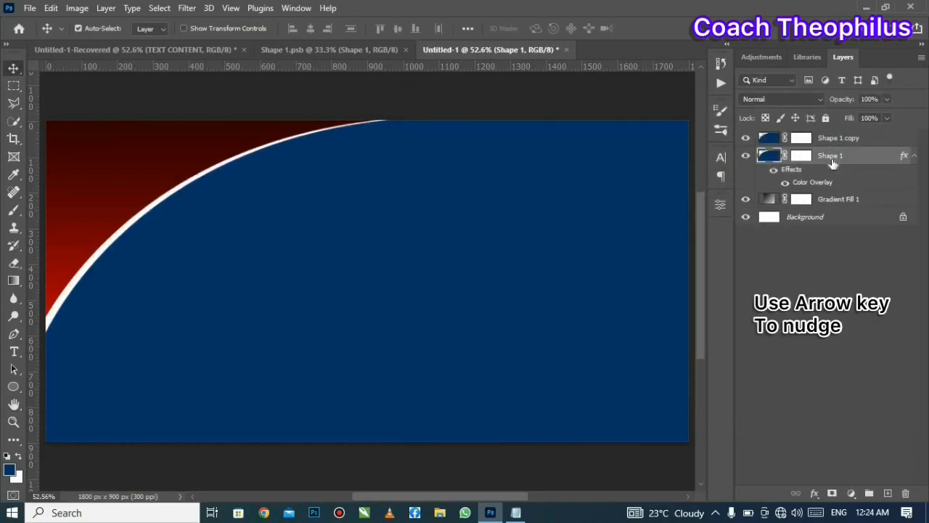
key("Left")
key("Left")
key("Left")
key("Left")
key("Left")
key("Left")
key("Left")
key("Left")
key("Left")
key("Left")
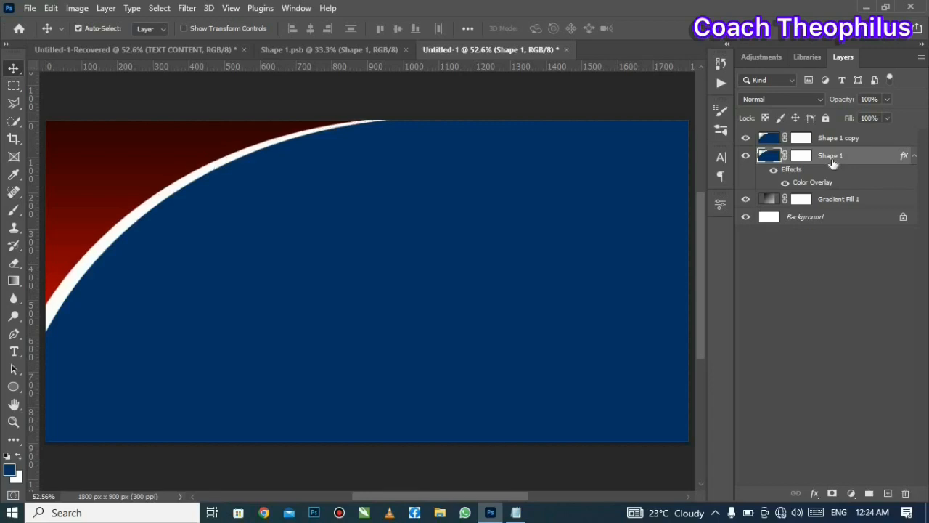
key("Left")
key("Left")
key("Left")
Step: Transform the Shape 1 copy layer to leave a tapered white band along the curve, and check the white shape beneath it
key("alt+bracketright")
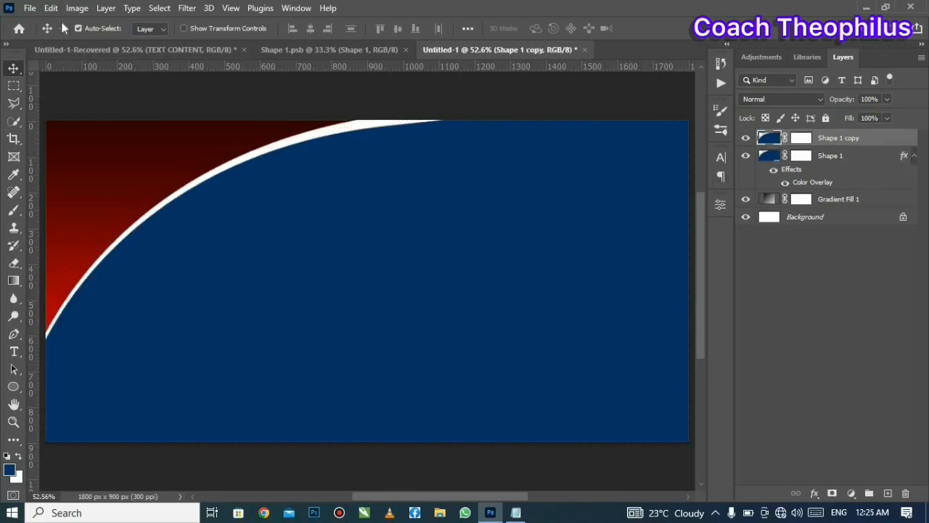
left_click(51, 8)
left_click(168, 304)
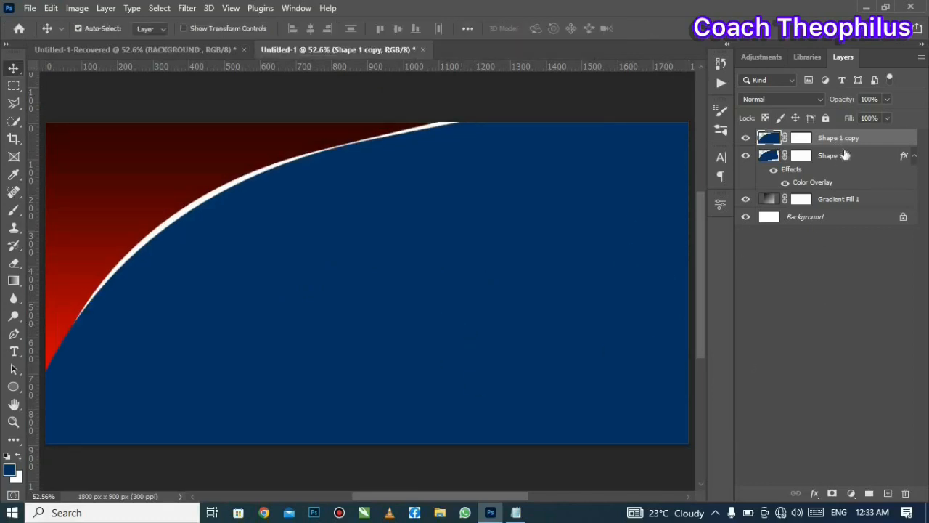
left_click(745, 138)
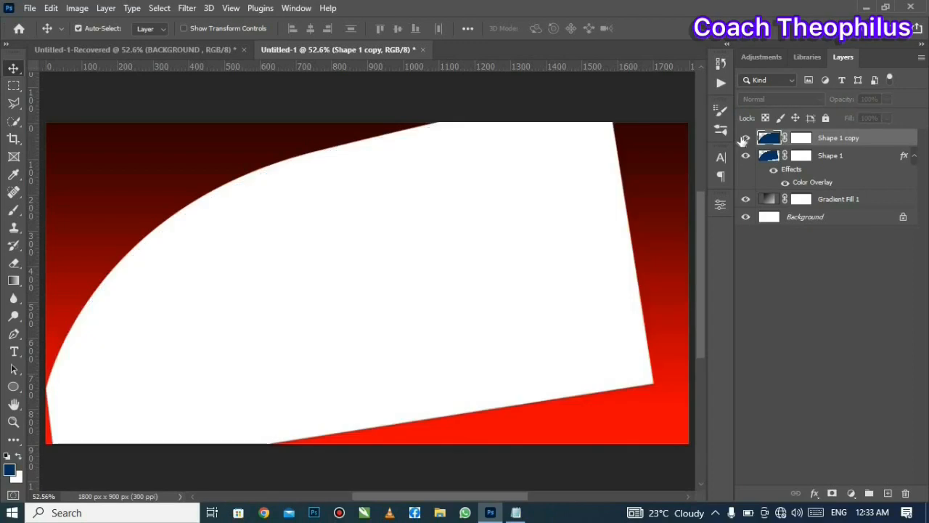
left_click(745, 137)
Step: Add a Gradient Overlay to the Shape 1 copy layer
double_click(873, 138)
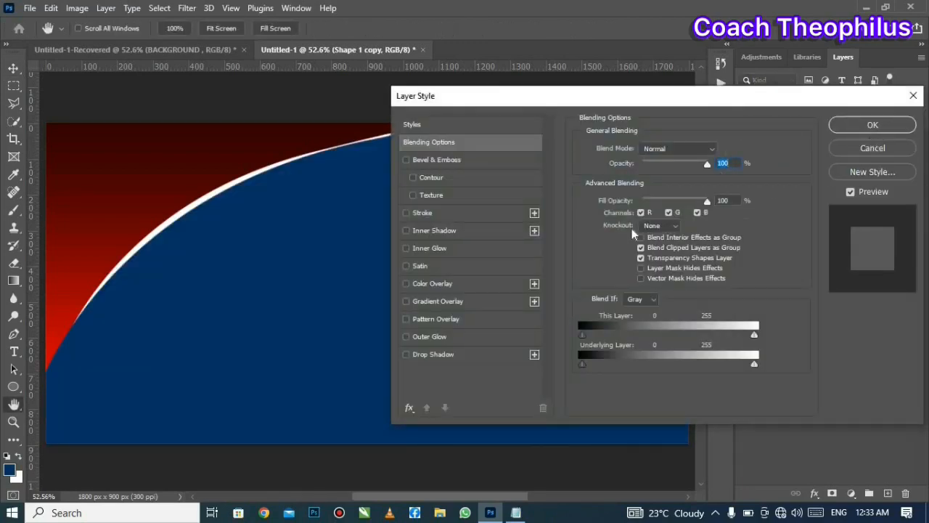
left_click(405, 300)
left_click(419, 299)
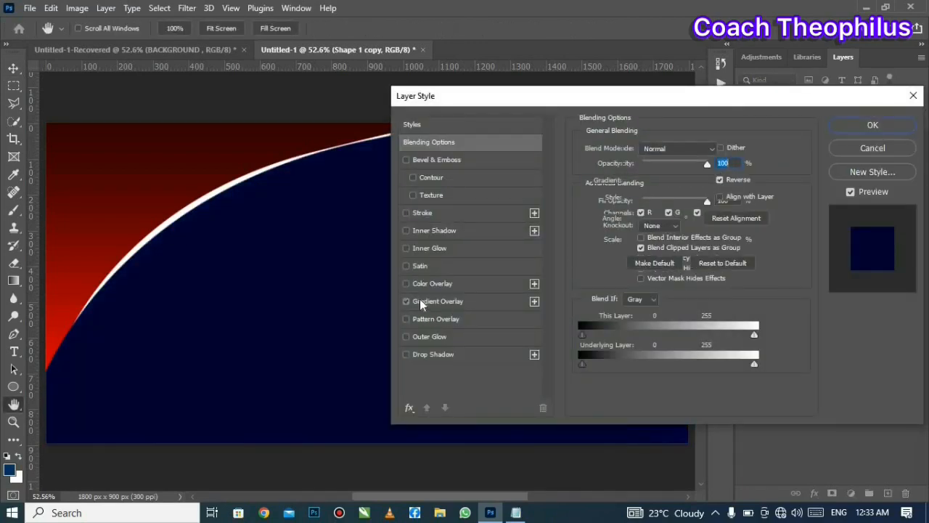
left_click_drag(617, 100, 712, 109)
Step: Set both color stops of the overlay gradient to dark navy 000033 and apply the layer style
left_click(769, 191)
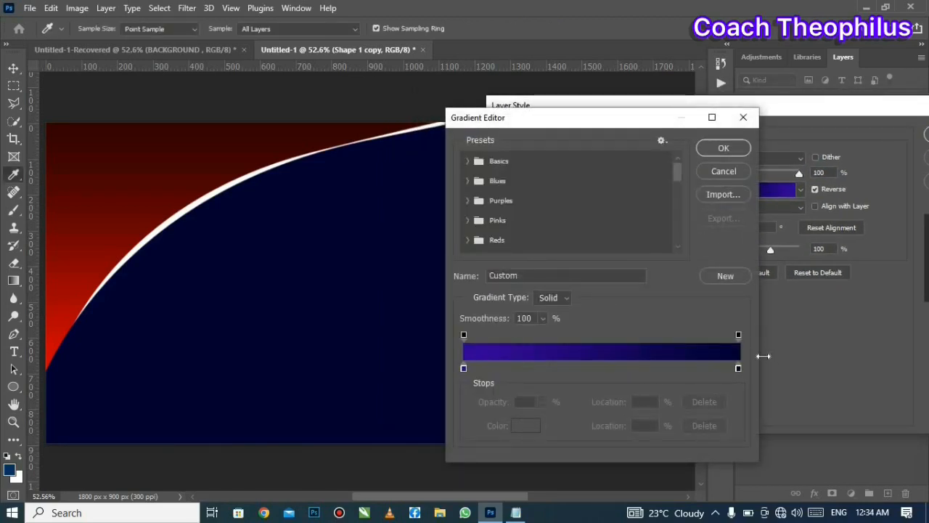
left_click(738, 368)
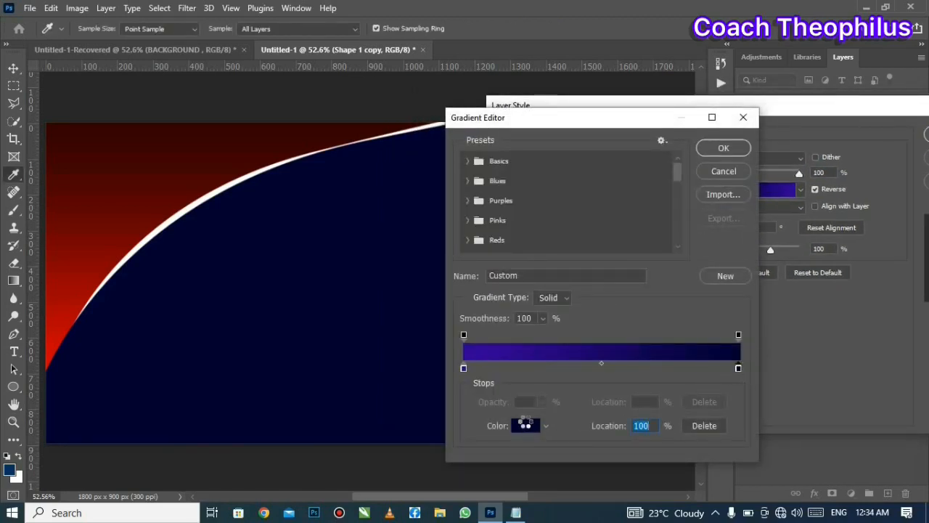
left_click(525, 425)
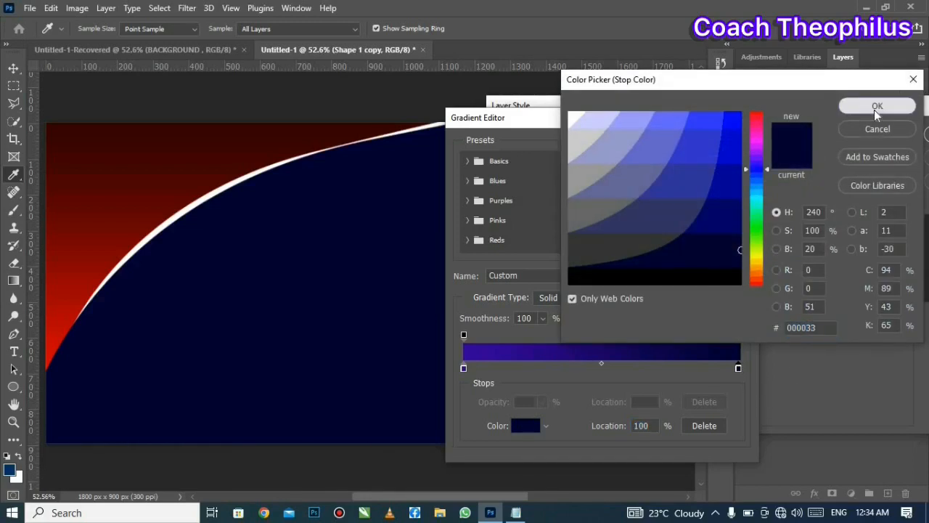
left_click(877, 106)
left_click(463, 368)
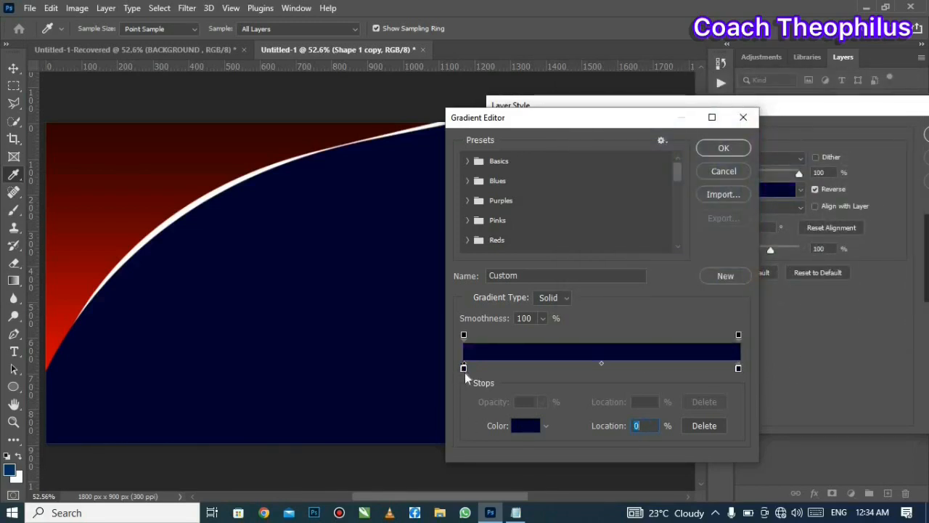
left_click(515, 430)
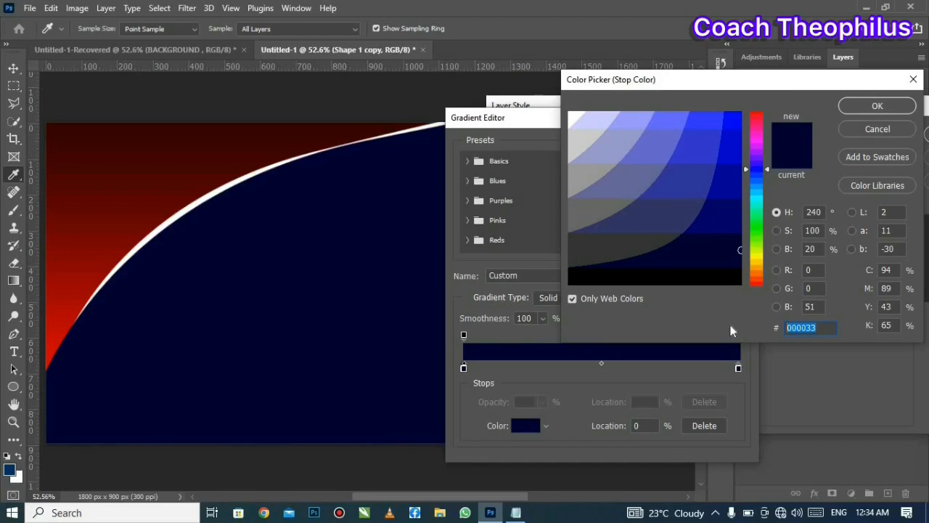
left_click(871, 107)
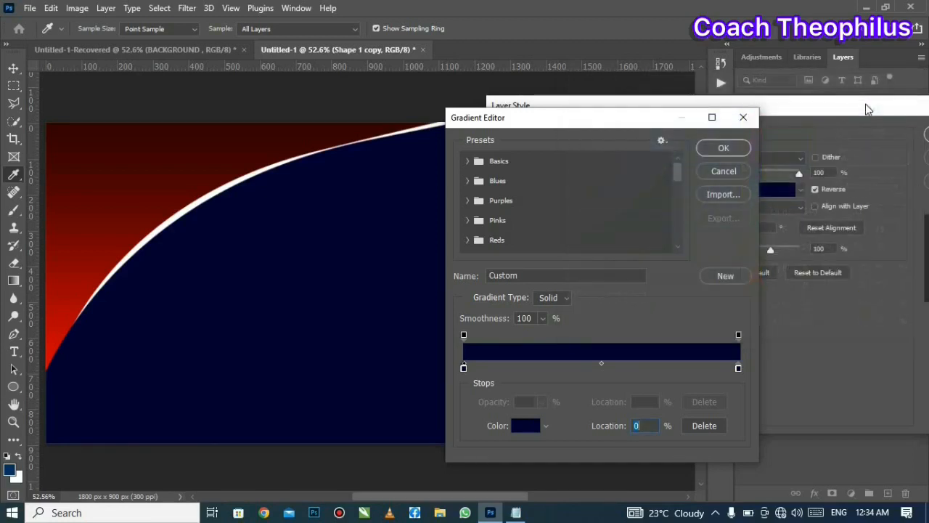
left_click(740, 147)
left_click_drag(737, 114, 881, 187)
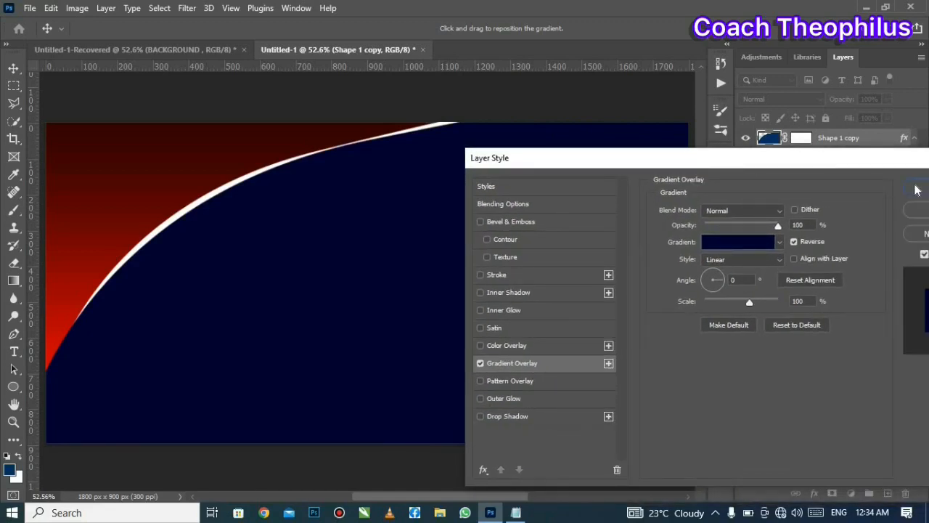
left_click(914, 190)
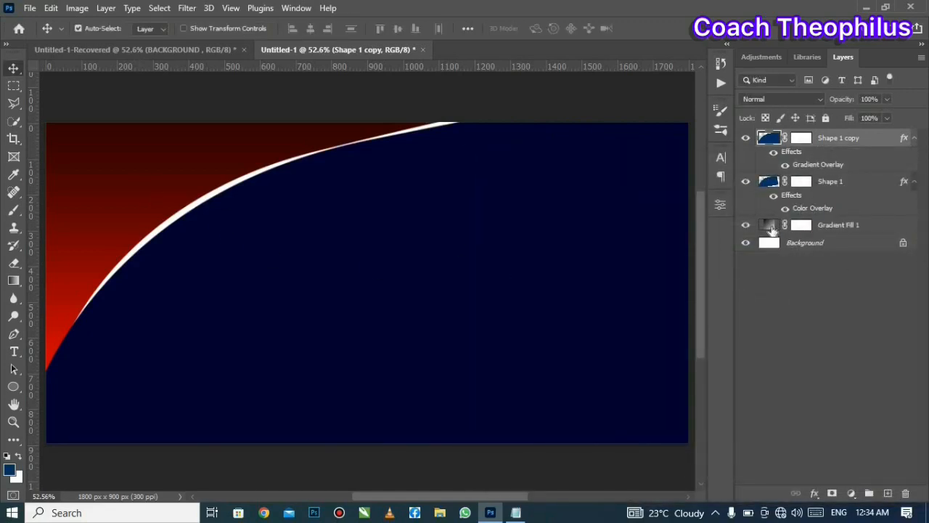
Step: Reverse the Gradient Fill 1 gradient and shift it upward so the red darkens toward the lower part of the canvas
double_click(769, 226)
left_click(750, 297)
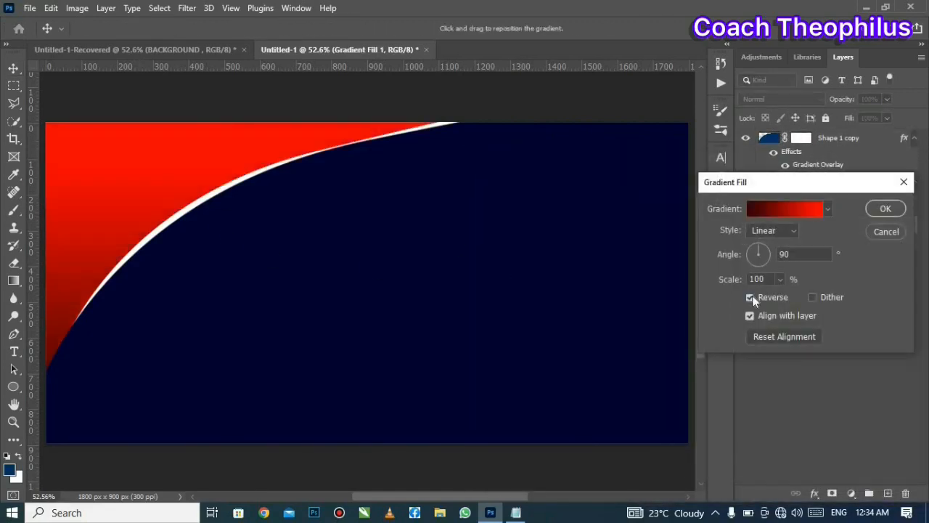
left_click_drag(106, 188, 126, 133)
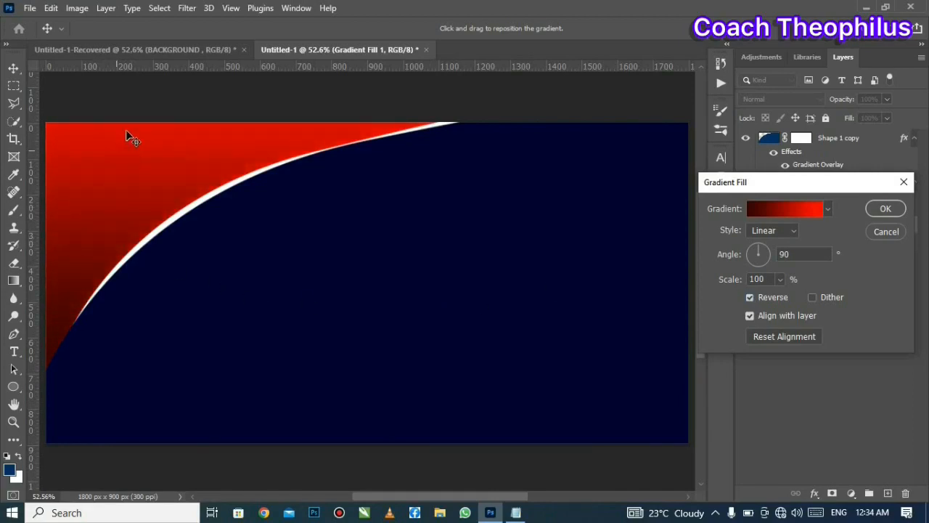
left_click_drag(110, 205, 123, 162)
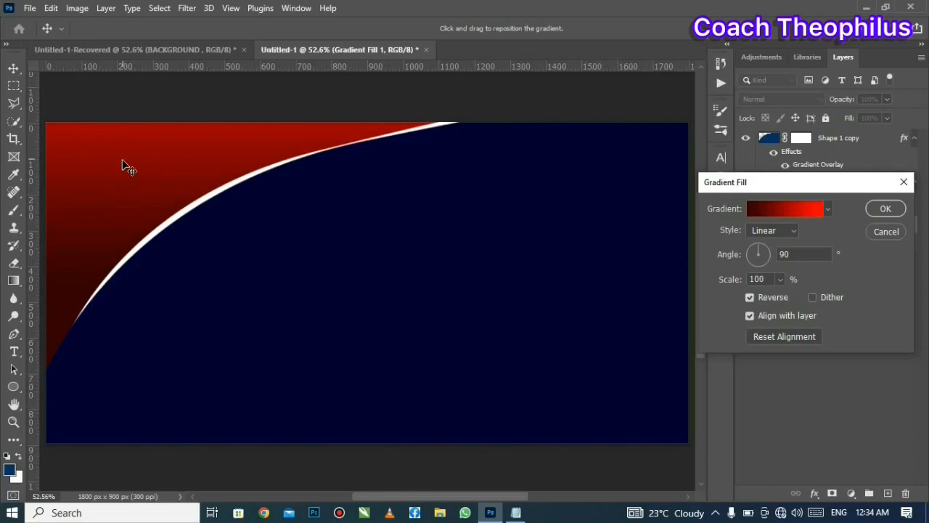
left_click(881, 209)
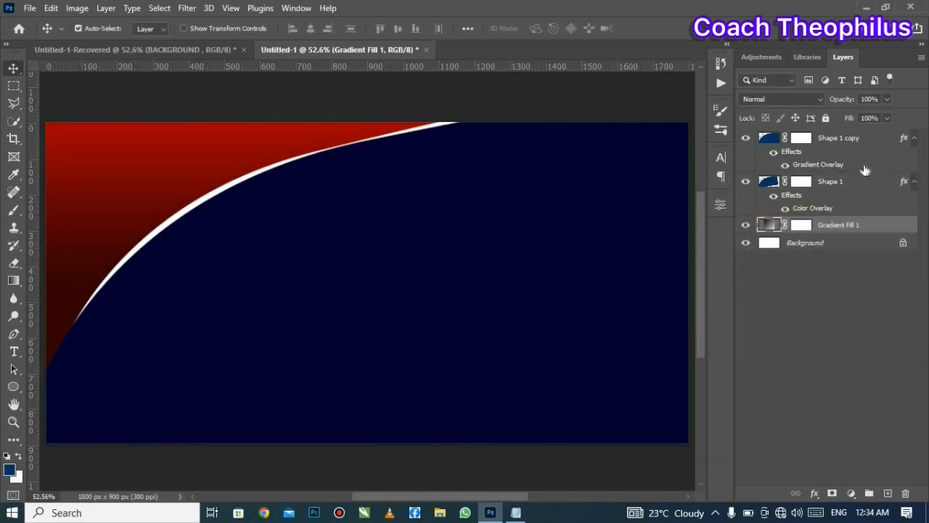
Step: Group the gradient fill and both shape layers, and rename the group BACKROUND
left_click(858, 145, "shift")
left_click(870, 492)
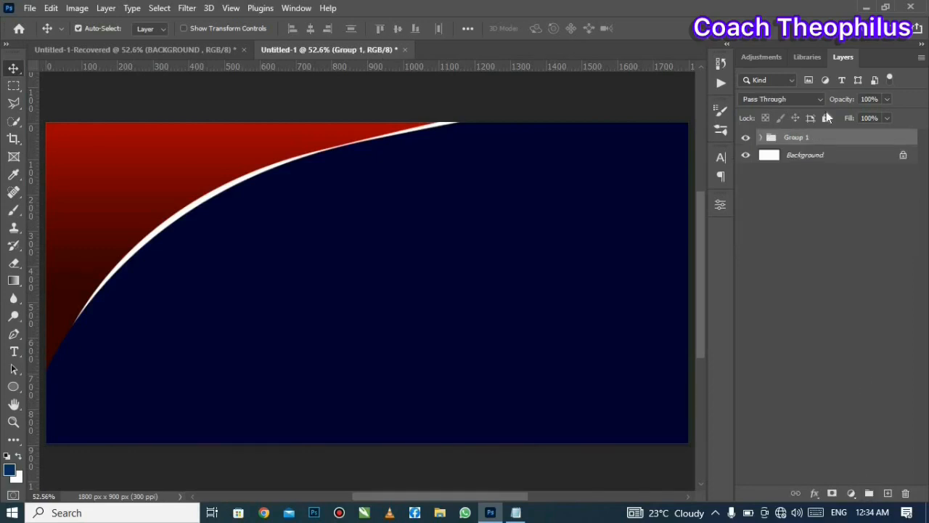
double_click(795, 139)
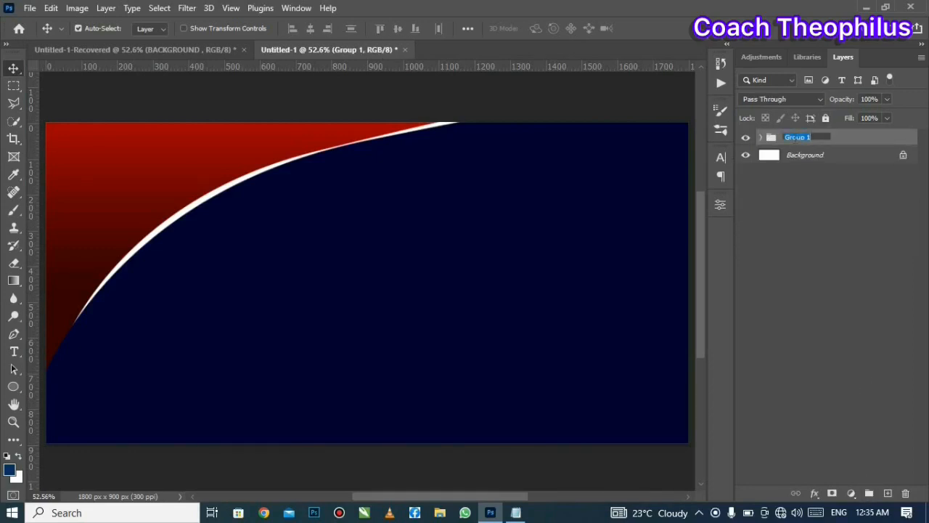
key("BackSpace")
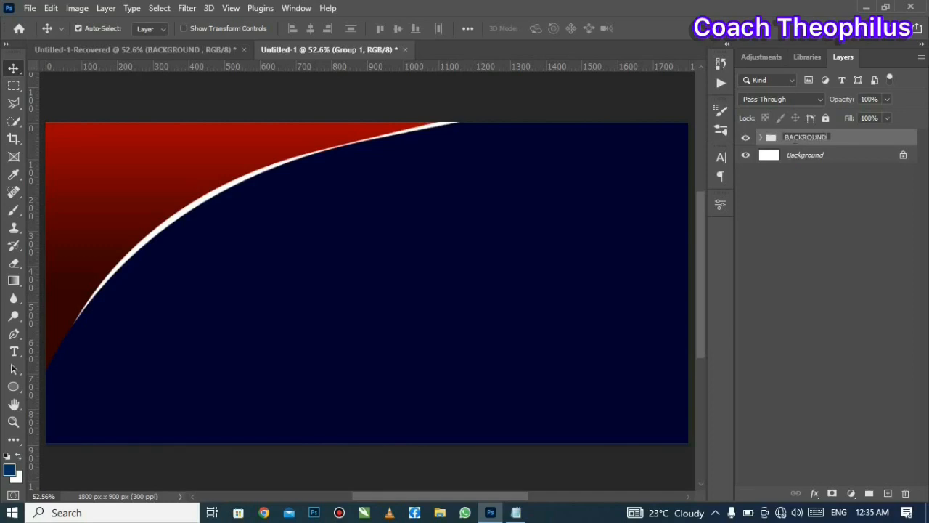
left_click(837, 232)
Step: Unlock and delete the white Background layer
left_click(903, 154)
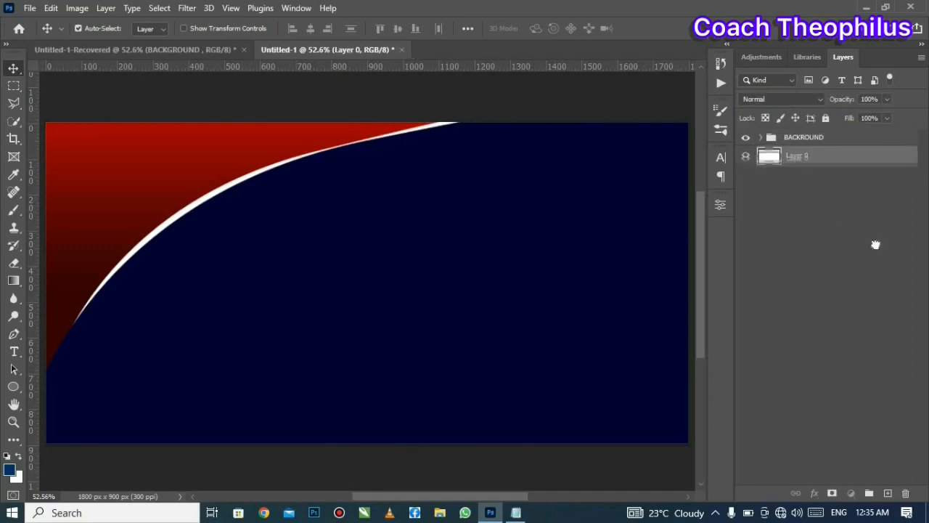
left_click_drag(894, 511, 905, 493)
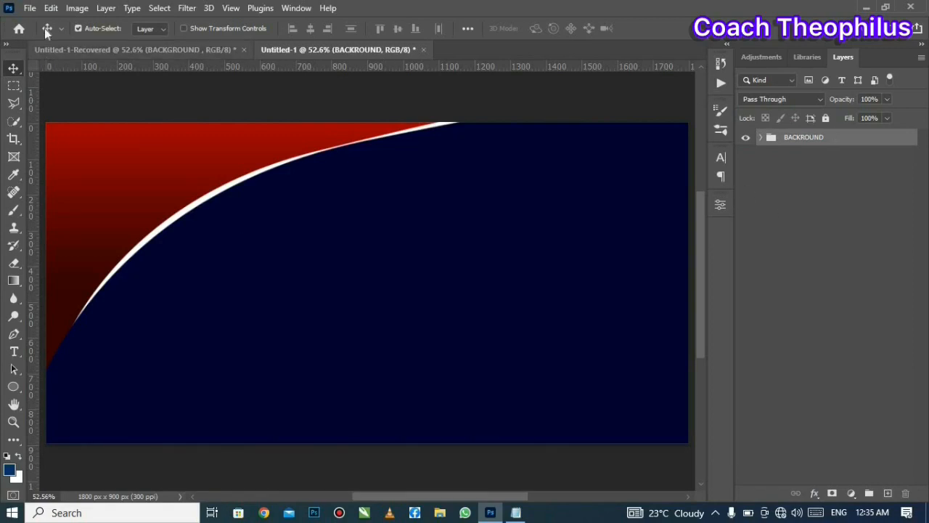
Step: Place the IMG_5398 (1) portrait as an embedded image, scale it to 36.32%, and position it at the canvas's lower left edge
left_click(30, 8)
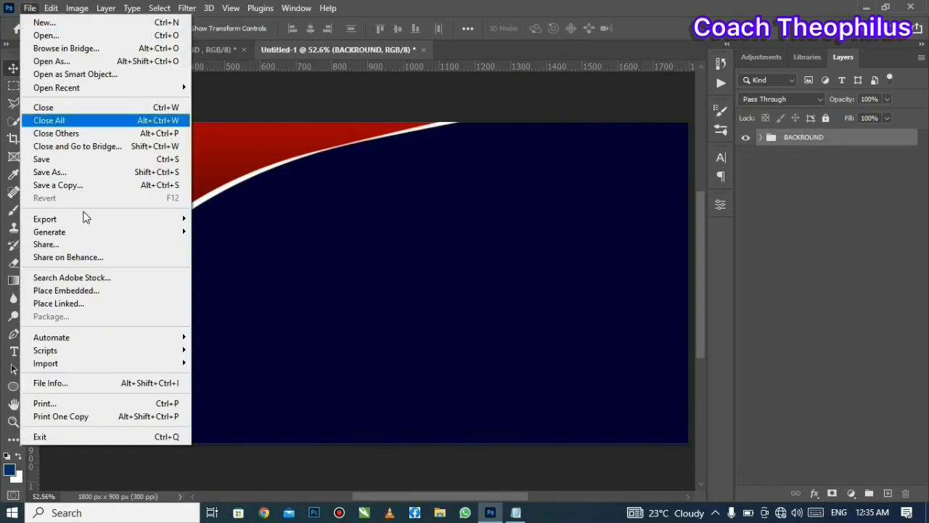
left_click(114, 293)
left_click_drag(404, 328, 263, 321)
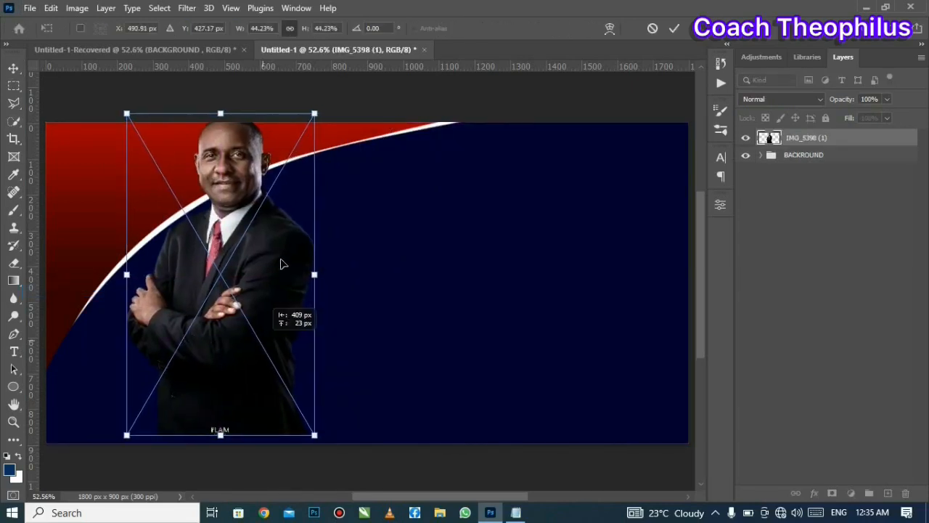
left_click_drag(318, 108, 263, 154)
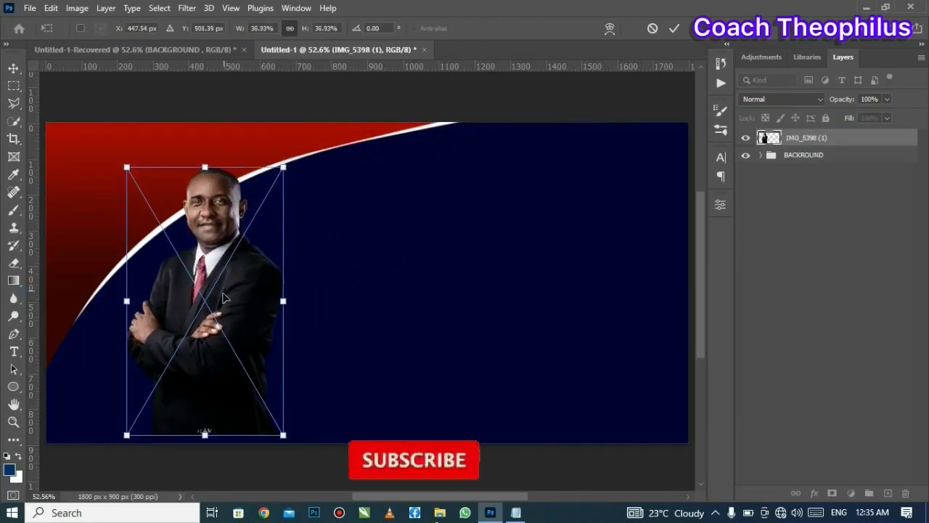
left_click_drag(220, 300, 218, 280)
left_click_drag(280, 149, 261, 183)
left_click_drag(224, 297, 214, 286)
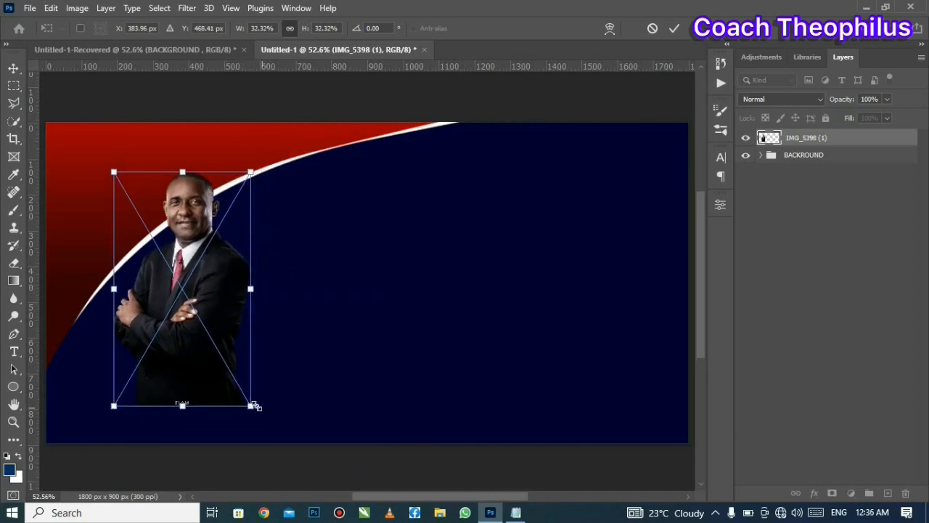
left_click_drag(254, 405, 269, 433)
mouse_move(218, 295)
left_mouse_down()
mouse_move(218, 312)
mouse_move(203, 303)
left_mouse_up()
left_click(670, 32)
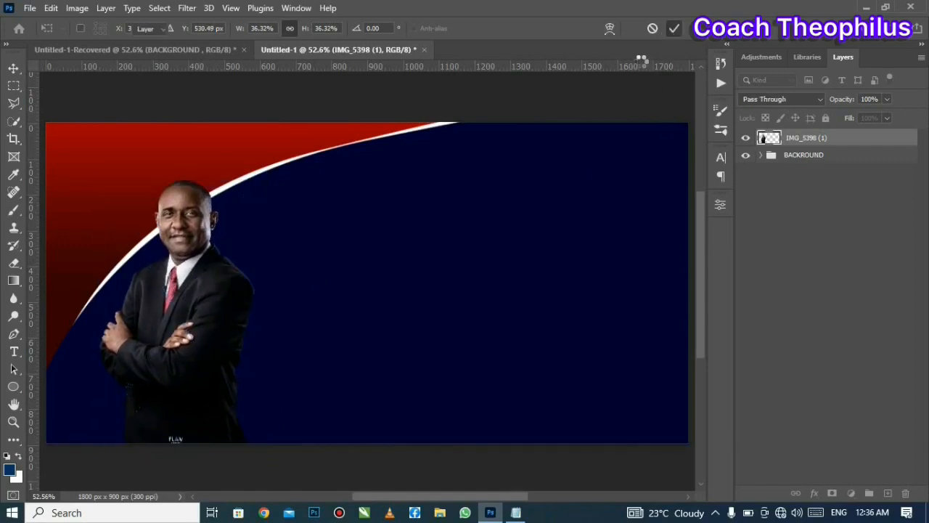
Step: Add a layer mask to the IMG_5398 (1) portrait and fade out its lower body with a soft black brush, raising the flow to 100%
left_click(832, 493)
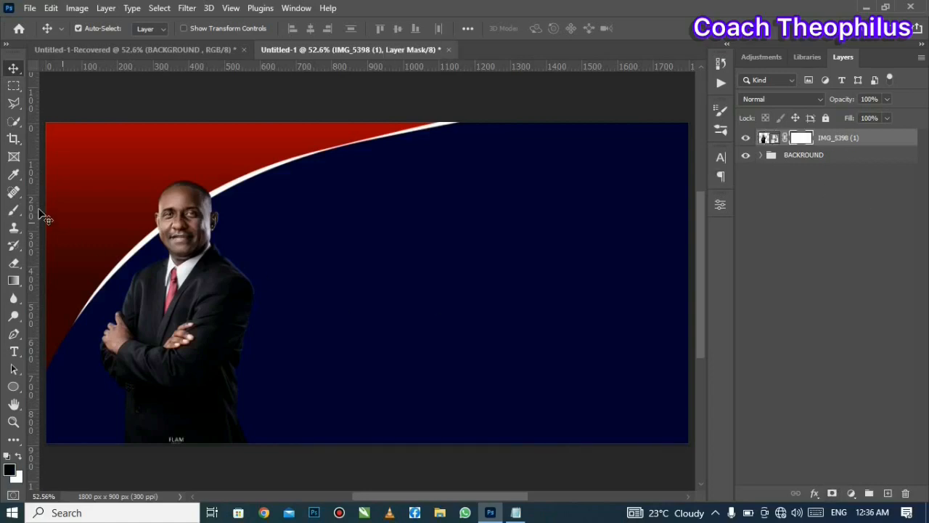
left_click(14, 210)
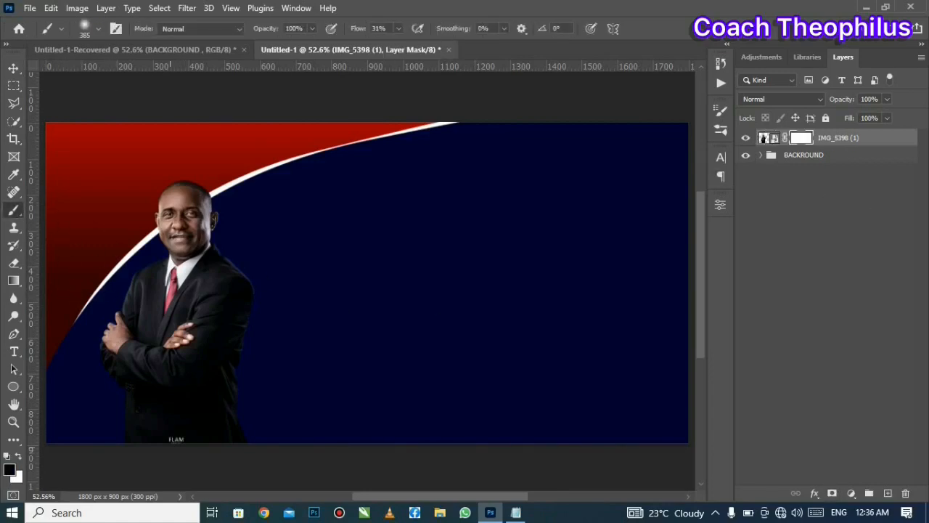
mouse_move(276, 421)
left_mouse_down()
mouse_move(123, 410)
mouse_move(218, 410)
left_mouse_up()
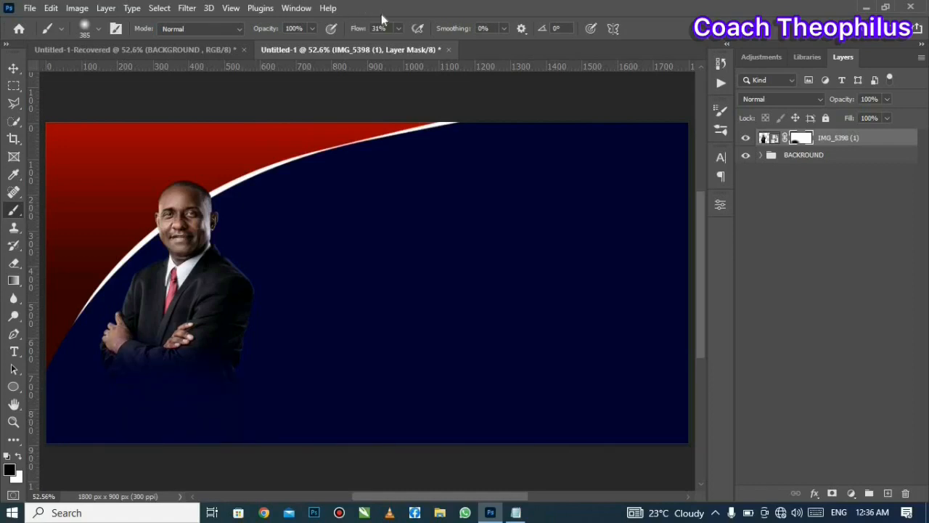
left_click_drag(354, 27, 410, 37)
left_click_drag(62, 425, 134, 396)
mouse_move(268, 425)
left_mouse_down()
mouse_move(211, 396)
mouse_move(98, 378)
mouse_move(163, 367)
mouse_move(179, 411)
left_mouse_up()
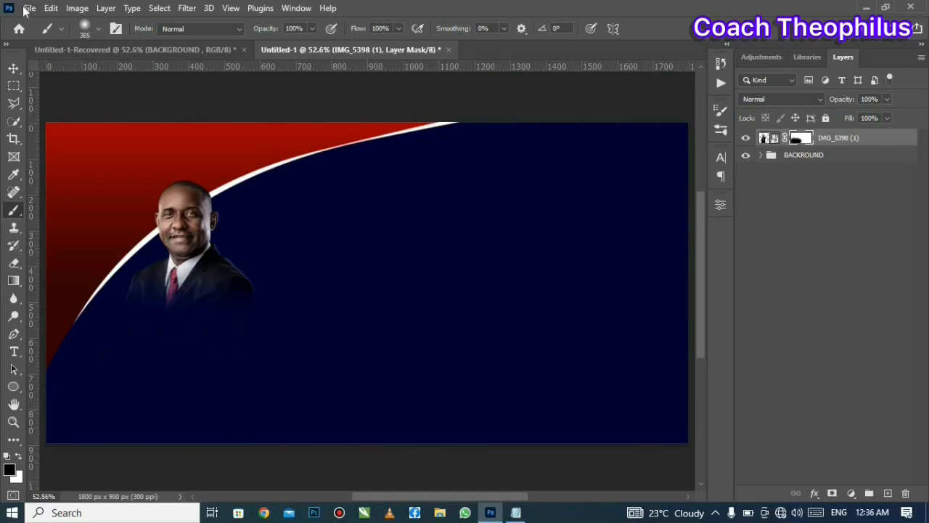
Step: Place the IMG_5400 portrait as an embedded image, scale it down, and position it in front and to the lower left of the first portrait
left_click(29, 8)
left_click(135, 290)
left_click_drag(362, 368, 182, 373)
left_click_drag(318, 449, 260, 381)
left_click_drag(150, 320, 145, 365)
left_click_drag(255, 422, 206, 356)
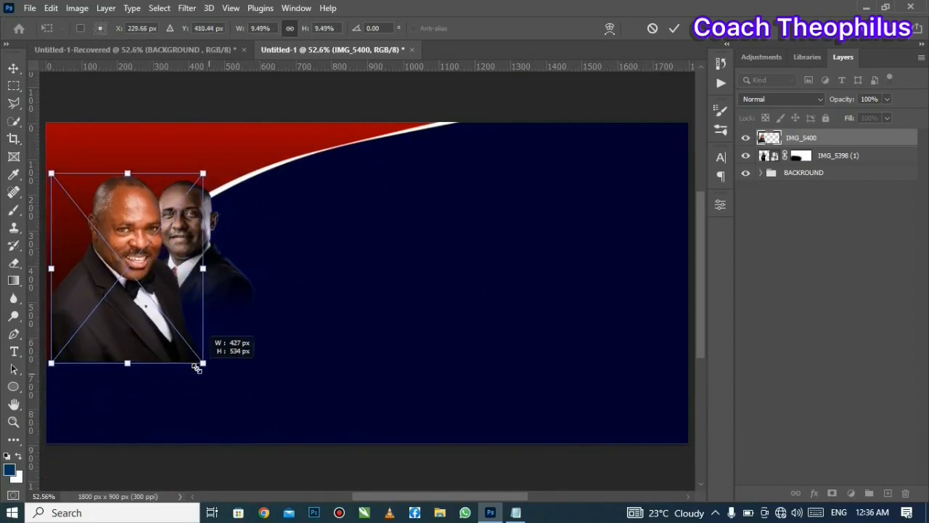
left_click_drag(112, 266, 119, 322)
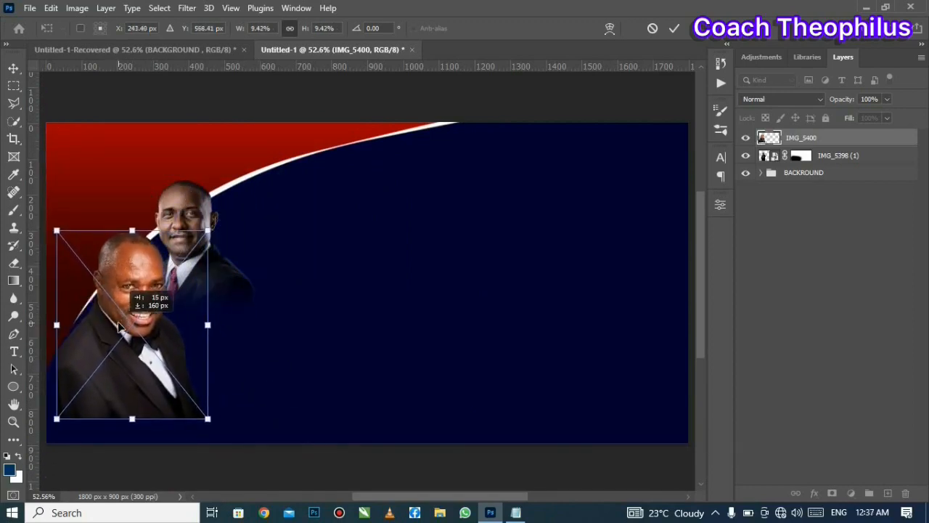
left_click_drag(207, 419, 202, 411)
left_click_drag(144, 373, 147, 373)
left_click_drag(203, 409, 193, 398)
left_click_drag(137, 342, 145, 349)
left_click(677, 30)
Step: Mask the IMG_5400 portrait and fade its lower edge into the navy with a soft black brush, undoing the overly strong stroke and reducing the brush size
left_click(836, 482)
left_click(825, 138)
left_click(833, 494)
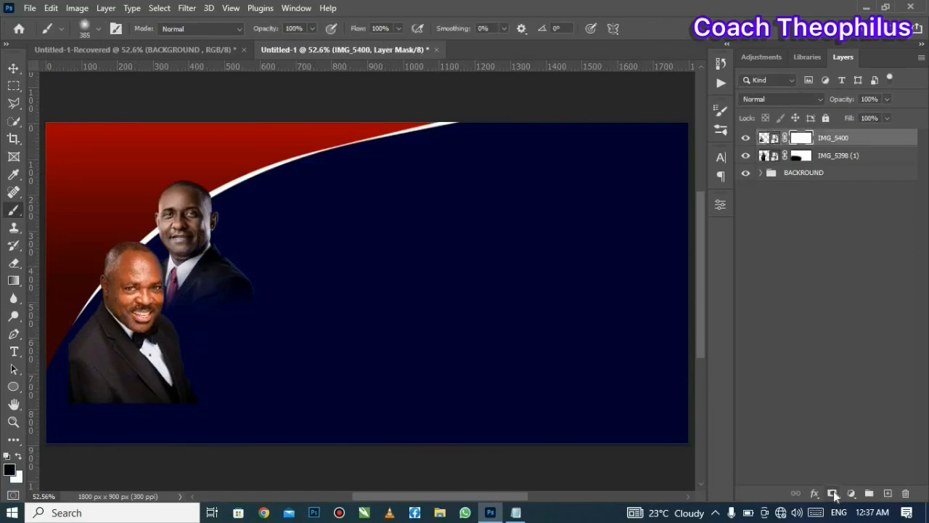
left_click_drag(87, 417, 192, 420)
left_click(86, 299)
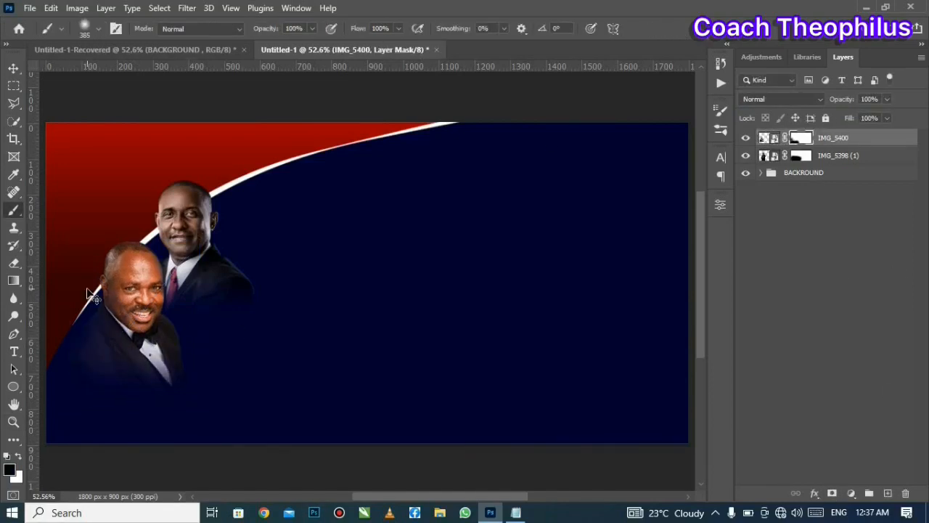
key("ctrl+z")
key("bracketleft")
key("bracketleft")
key("bracketleft")
Step: Place the IMG_5436 portrait as an embedded image, scale it down proportionally, and position it to the right of the other two portraits
left_click(30, 8)
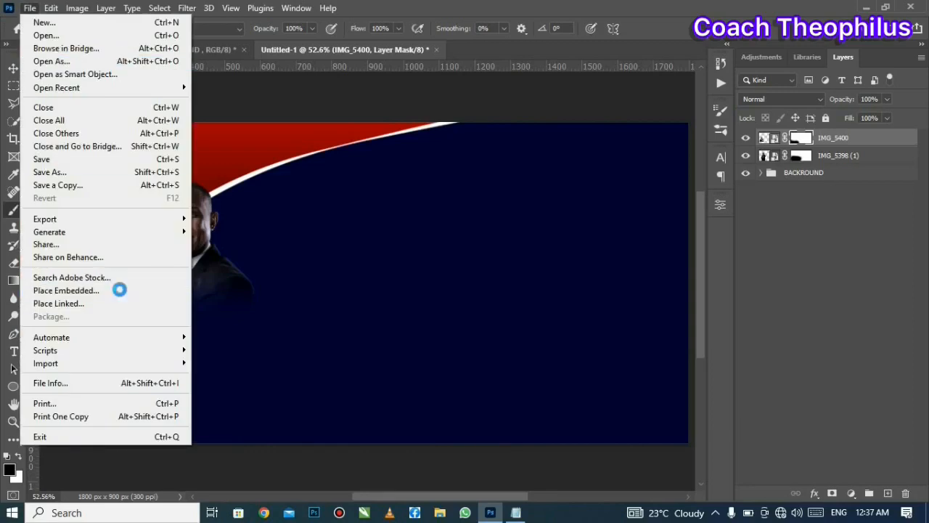
left_click(119, 288)
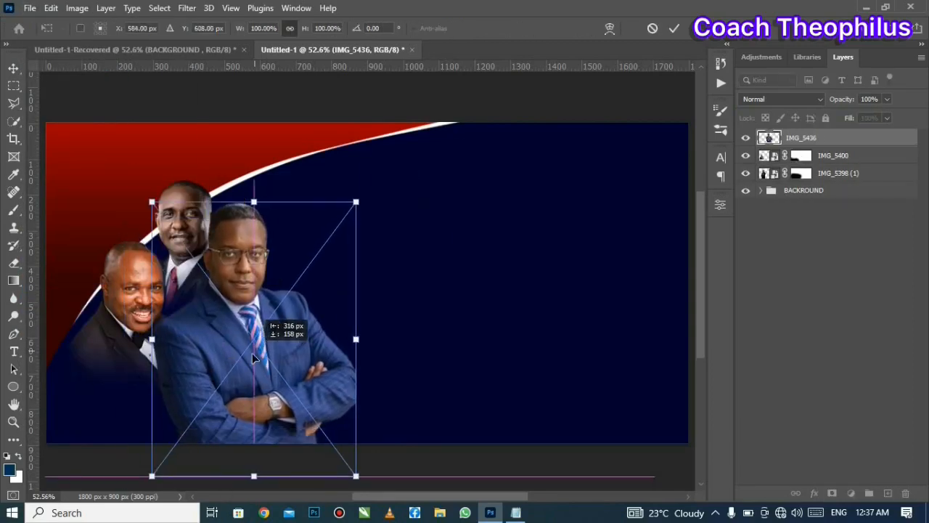
left_click_drag(252, 357, 278, 386)
left_click_drag(381, 230, 340, 261)
left_click_drag(289, 362, 289, 333)
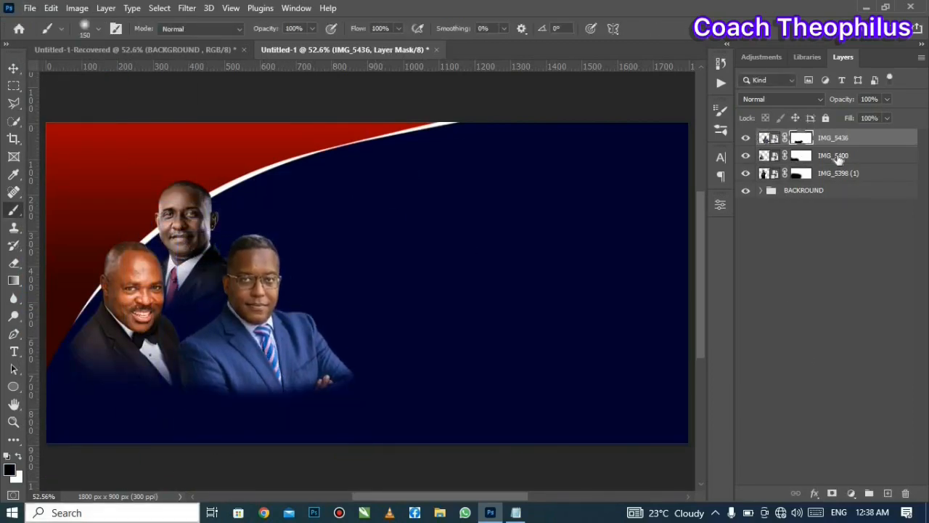
Step: Group the three portrait layers, rename the group MOG, and check it by toggling its visibility
left_click(837, 180, "shift")
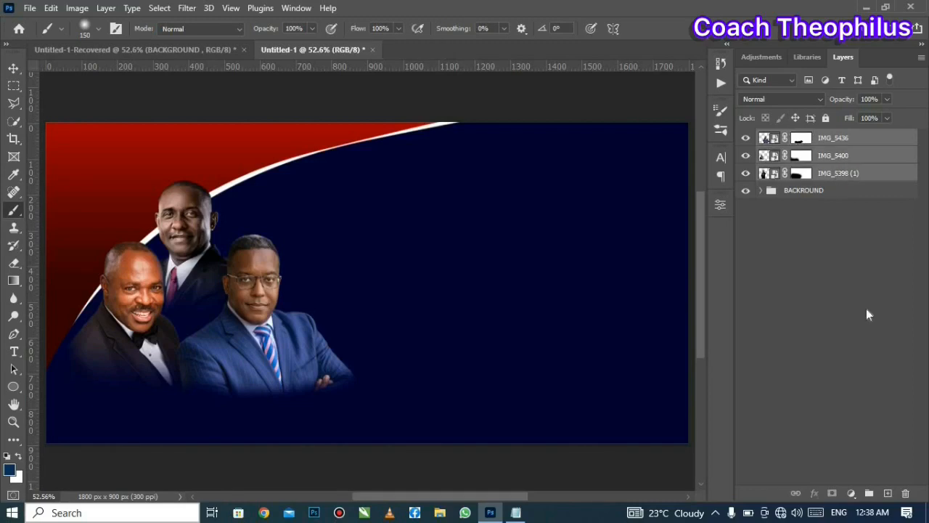
left_click(866, 493)
double_click(796, 137)
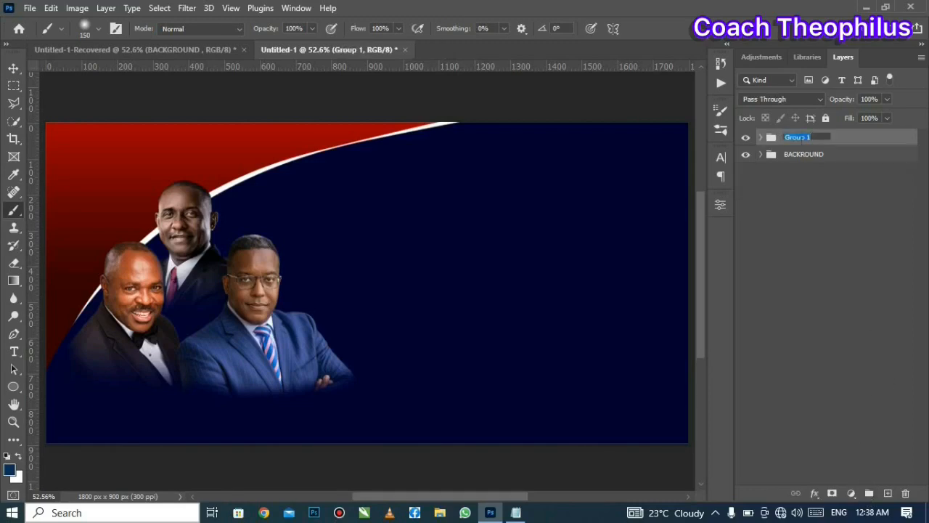
type("MOG")
left_click(853, 196)
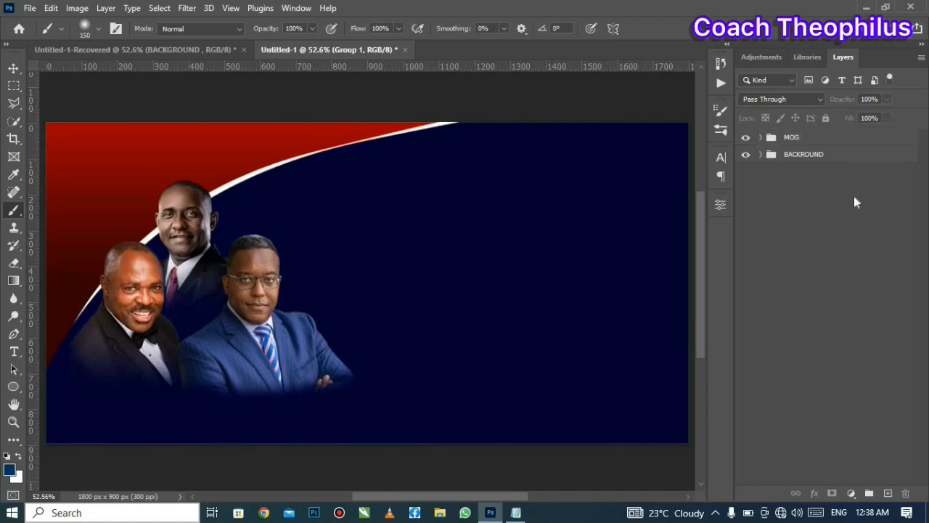
left_click(745, 137)
left_click(746, 137)
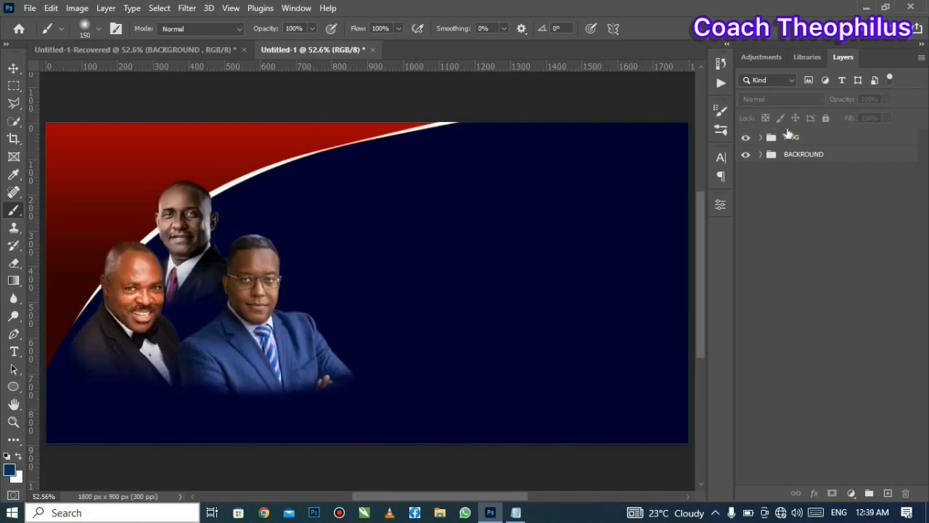
Step: Add a Vibrance adjustment clipped to the IMG_5398 (1) portrait in the MOG group, with vibrance +82 and saturation +36
left_click(762, 138)
left_click(761, 138)
left_click(762, 139)
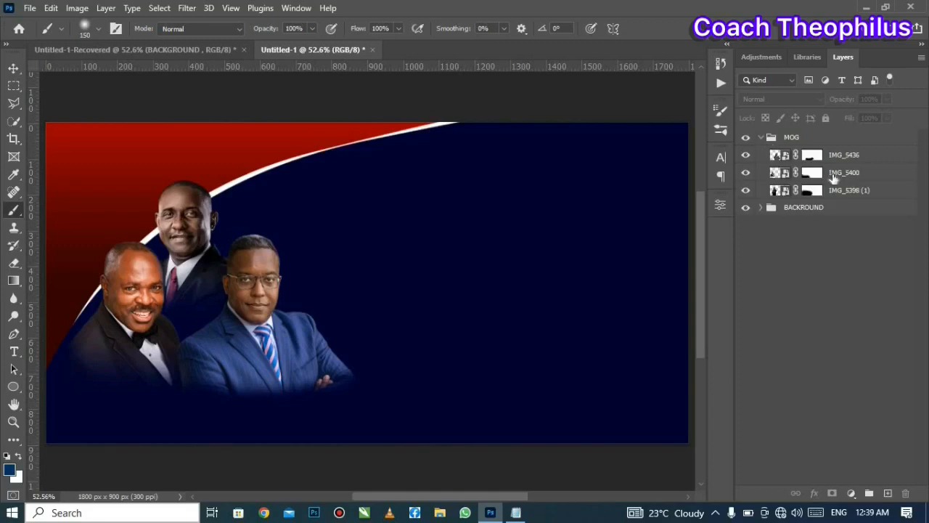
left_click(836, 189)
left_click(851, 494)
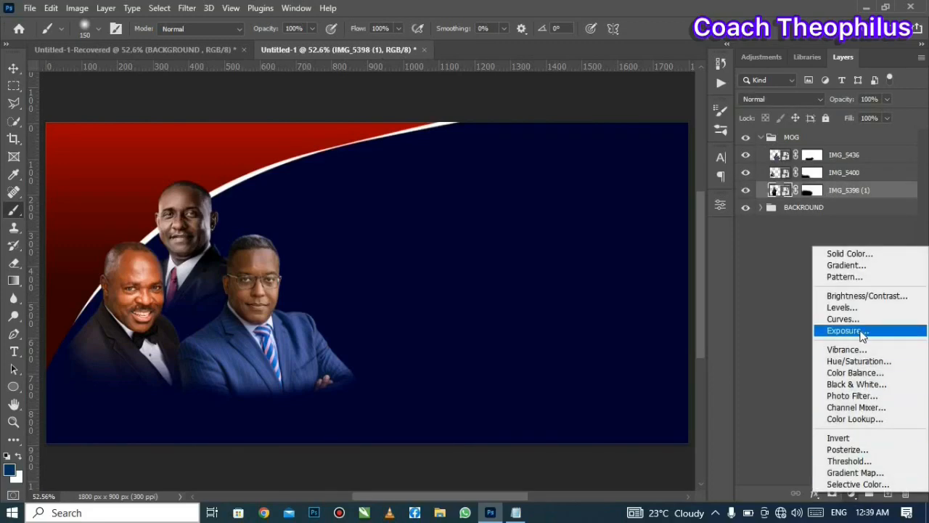
left_click(843, 348)
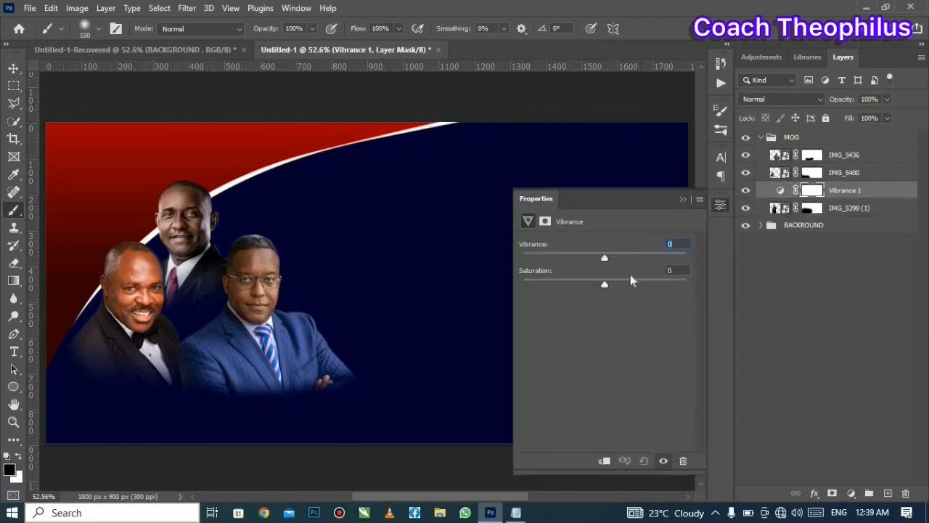
left_click(605, 459)
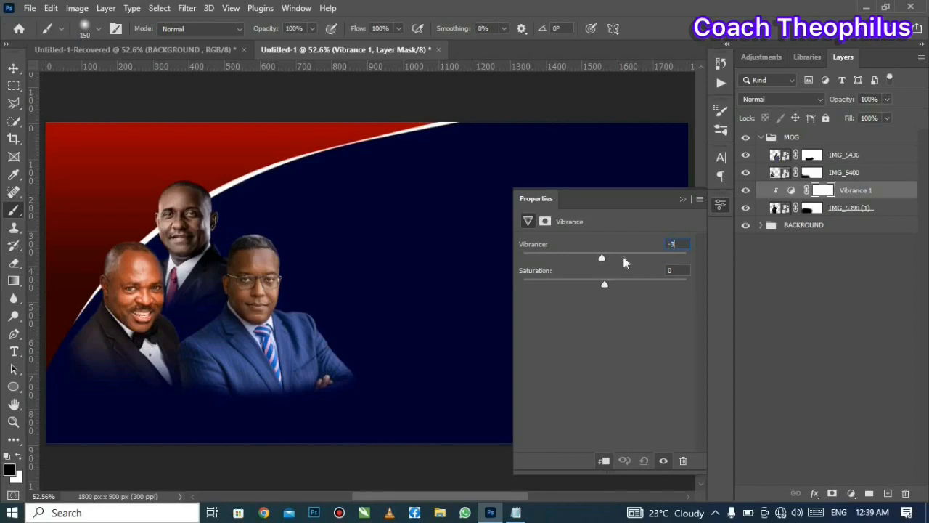
left_click_drag(649, 255, 674, 256)
left_click_drag(607, 286, 635, 297)
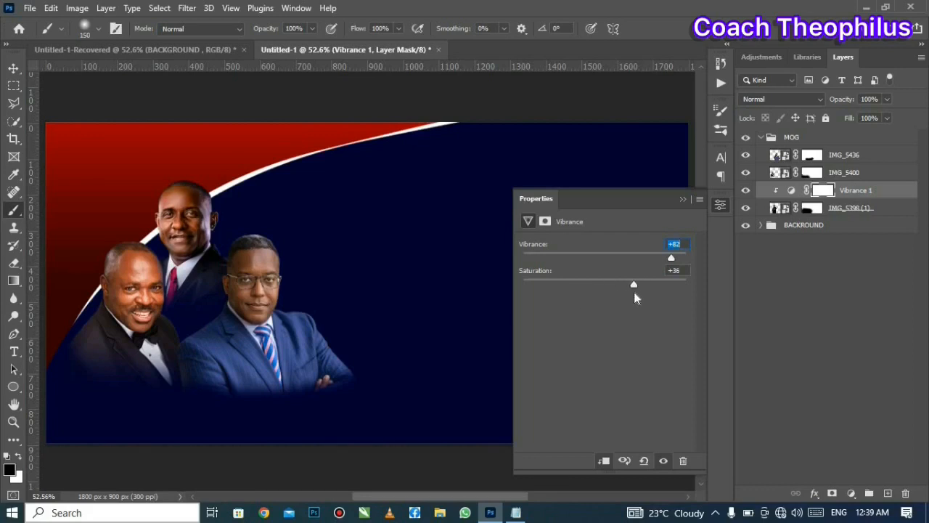
left_click(682, 199)
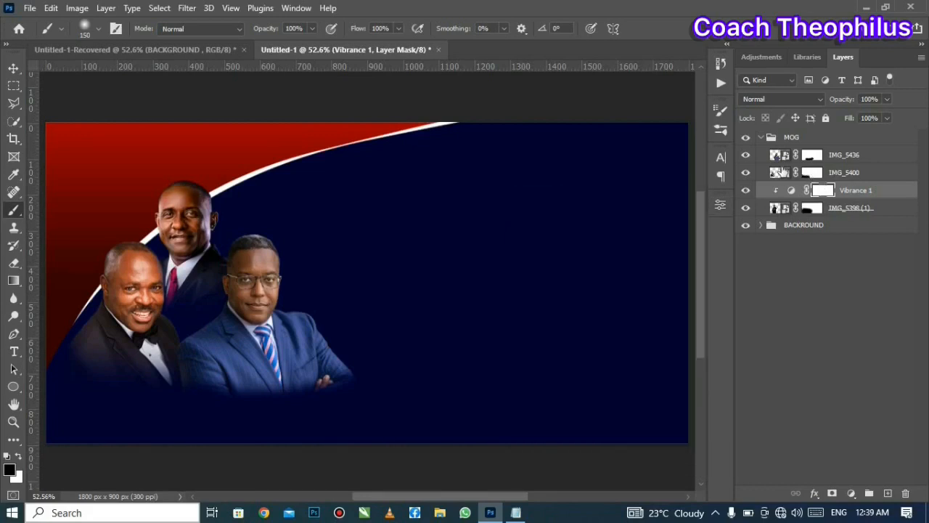
Step: Add a Vibrance adjustment clipped to the IMG_5400 portrait and slightly raise its saturation and vibrance
left_click(781, 172)
left_click(851, 493)
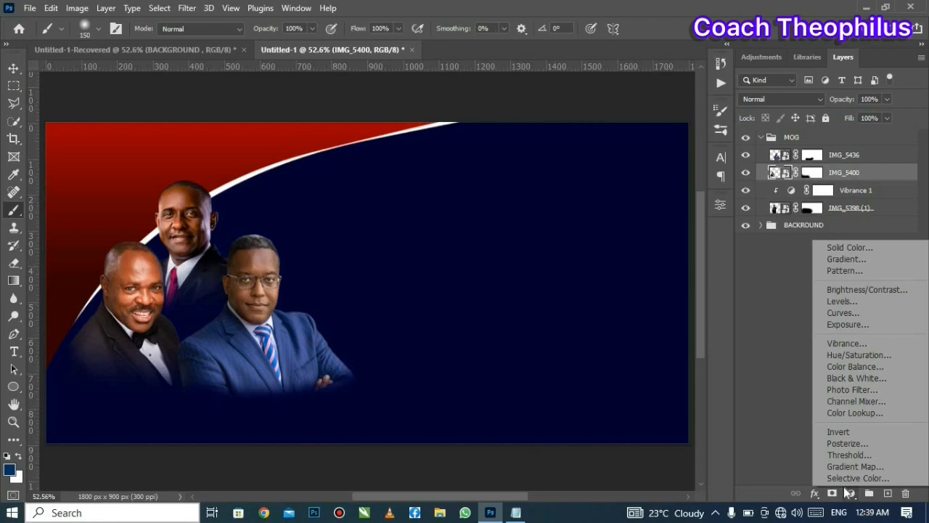
left_click(861, 345)
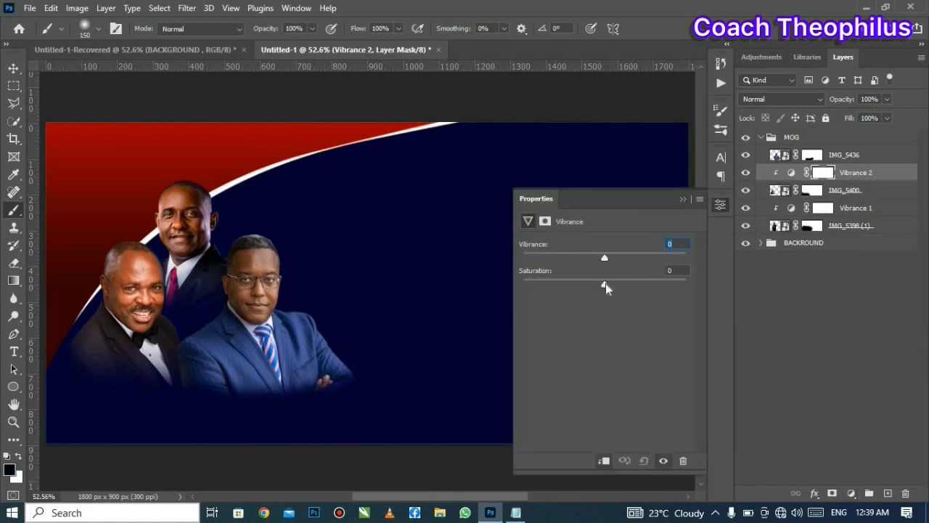
left_click_drag(604, 284, 614, 286)
left_click_drag(605, 257, 607, 260)
left_click(683, 198)
Step: Add a Vibrance adjustment clipped to the IMG_5436 portrait with vibrance +43 and saturation +29, and collapse the MOG group
left_click(776, 161)
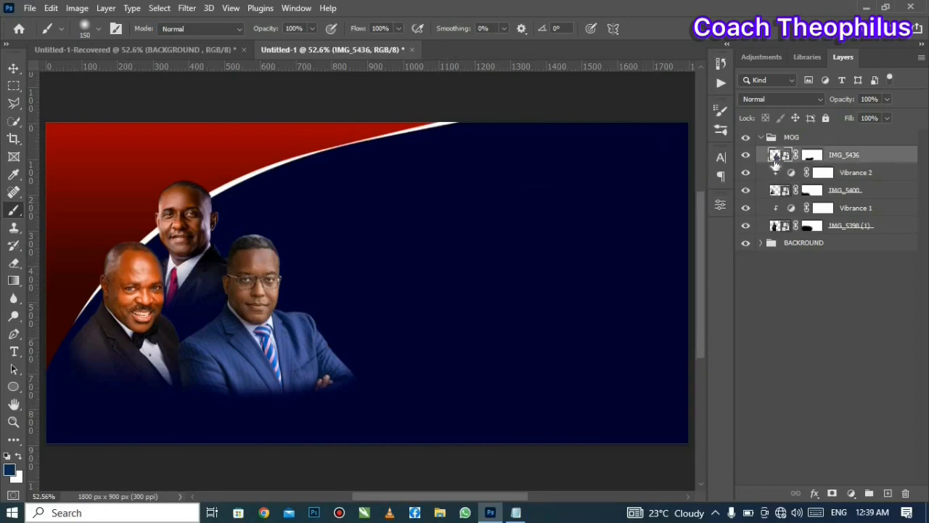
left_click(851, 493)
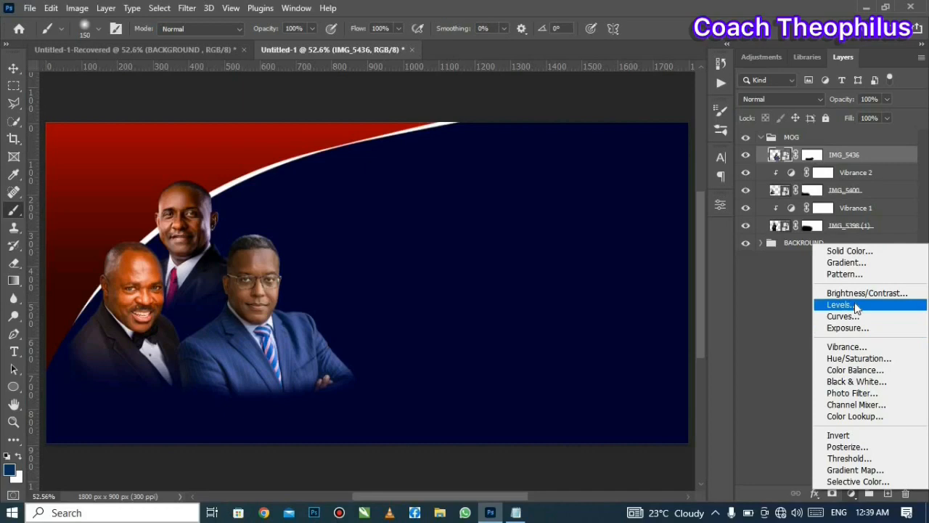
left_click(859, 348)
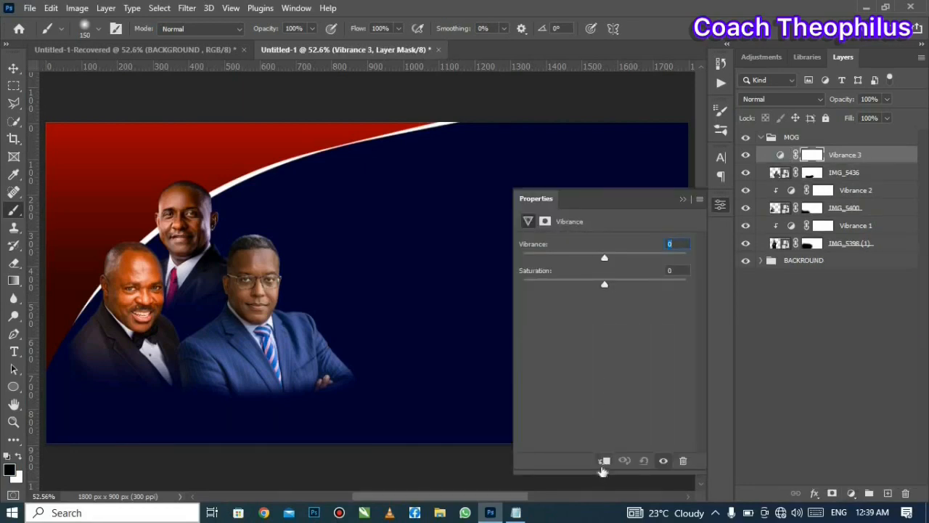
left_click(603, 462)
left_click_drag(630, 262, 635, 287)
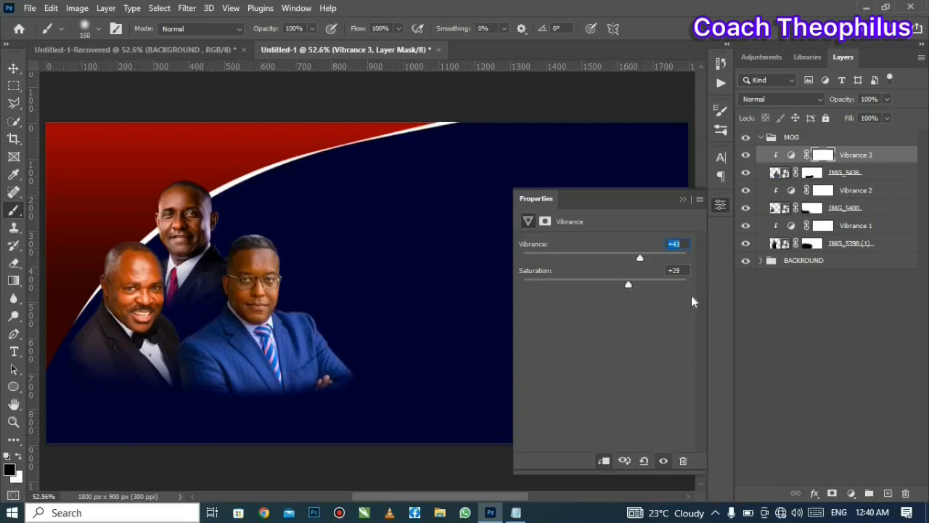
left_click(682, 198)
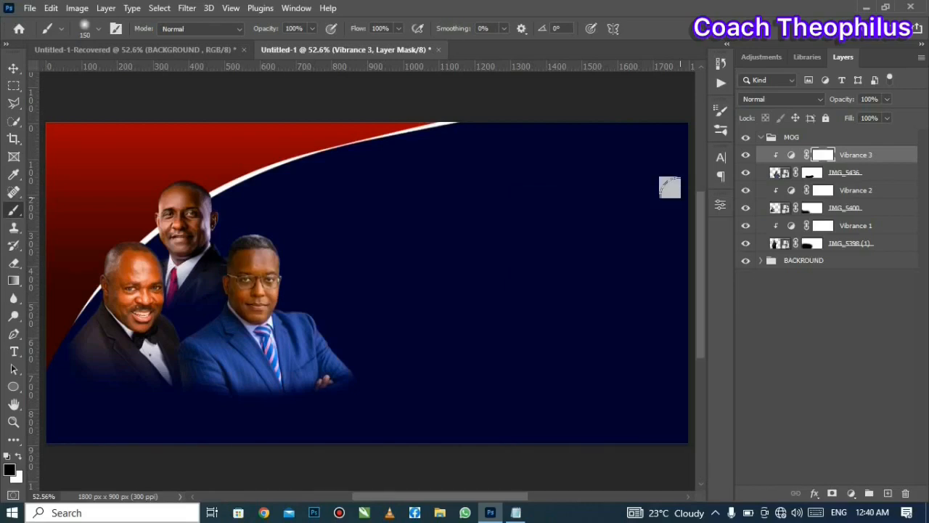
left_click(758, 139)
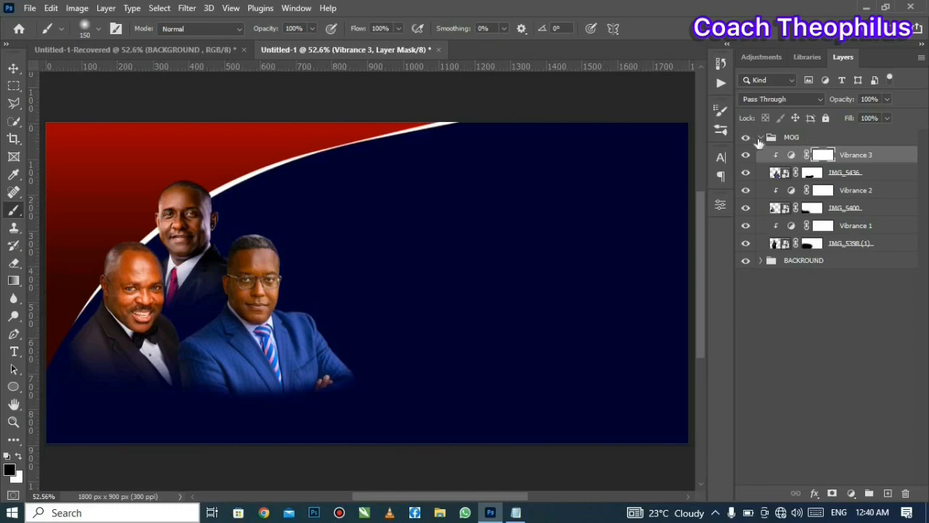
left_click(759, 138)
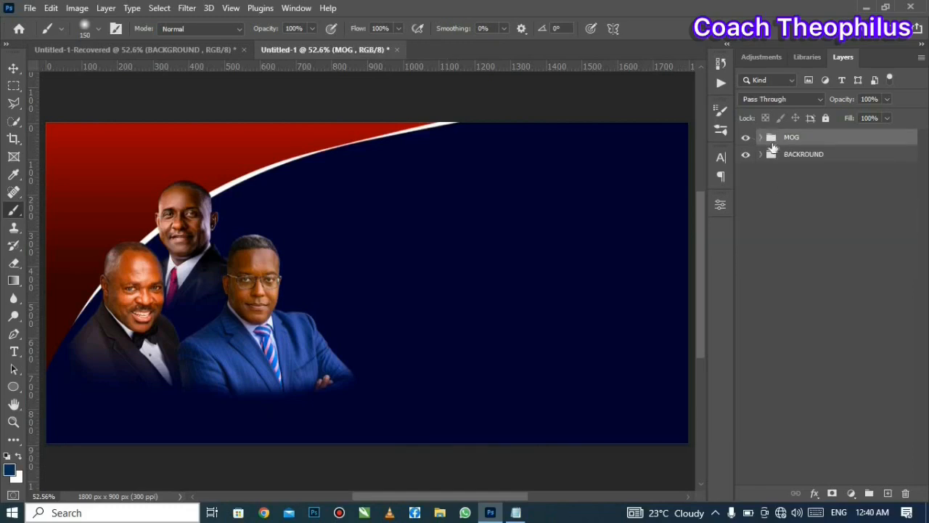
Step: Toggle the visibility of the MOG and BACKROUND groups off and on to examine what each one contains
left_click(745, 138)
left_click(746, 137)
left_click(745, 154)
left_click(745, 154)
left_click(745, 137)
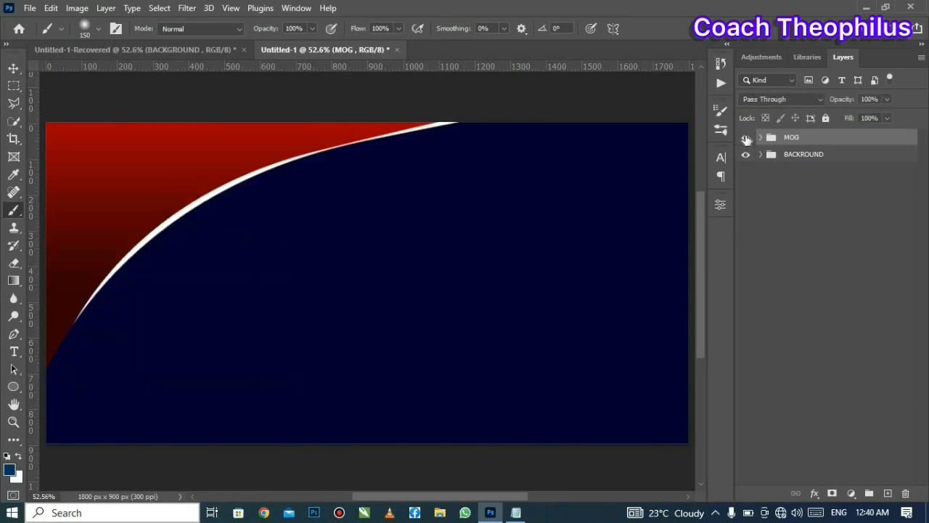
left_click(745, 138)
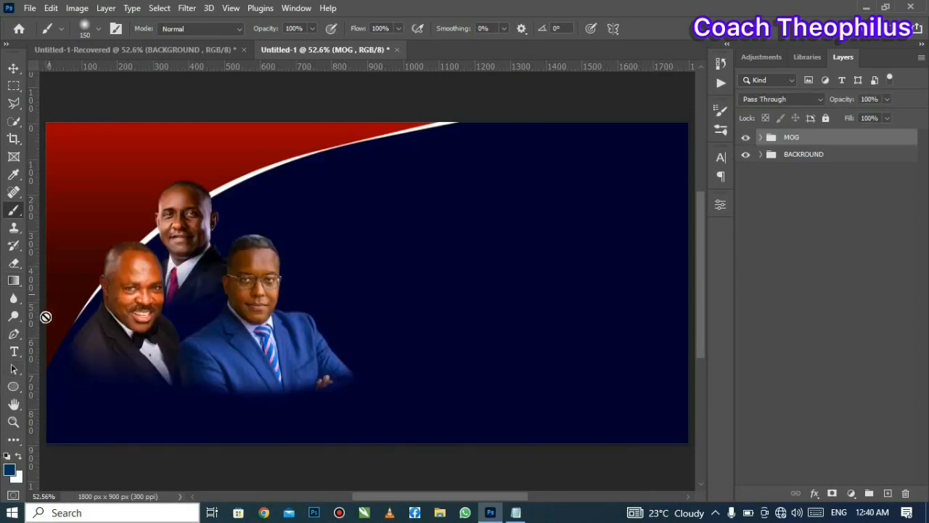
Step: Copy PRAYER RETREAT from the RETREAT Notepad file and paste it into a new horizontal text layer beside the portraits
left_click(14, 69)
left_click(14, 352)
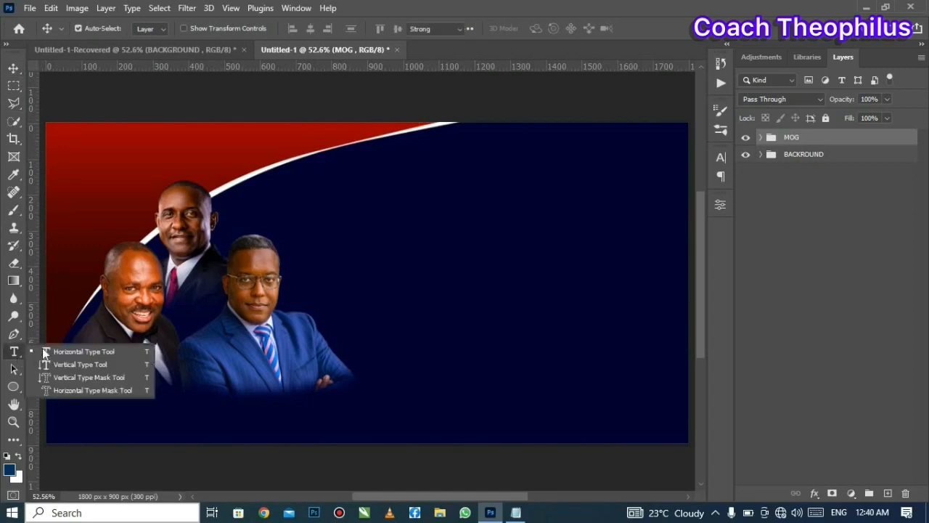
left_click(65, 352)
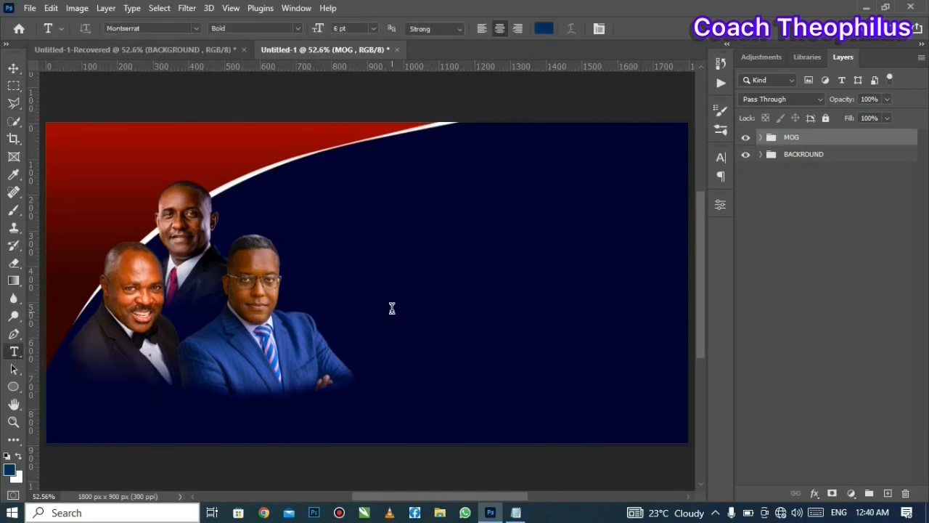
left_click(392, 309)
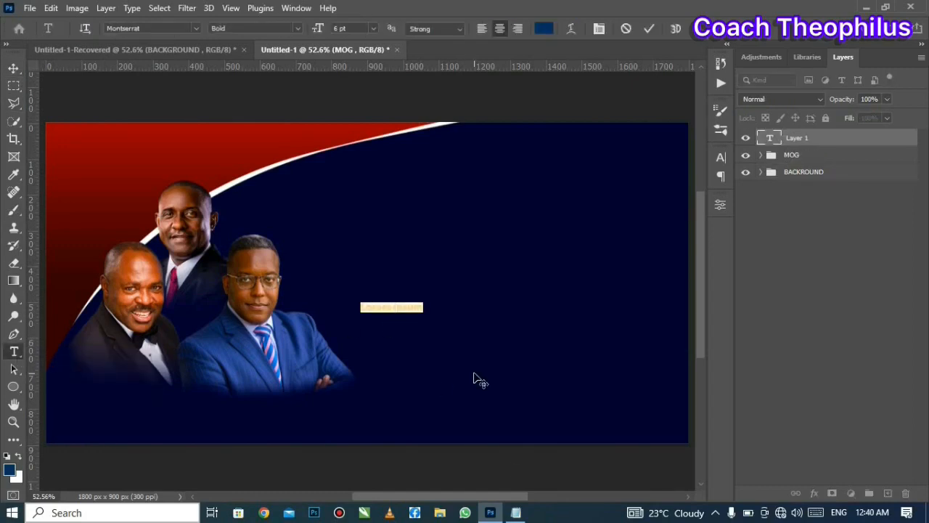
left_click(516, 513)
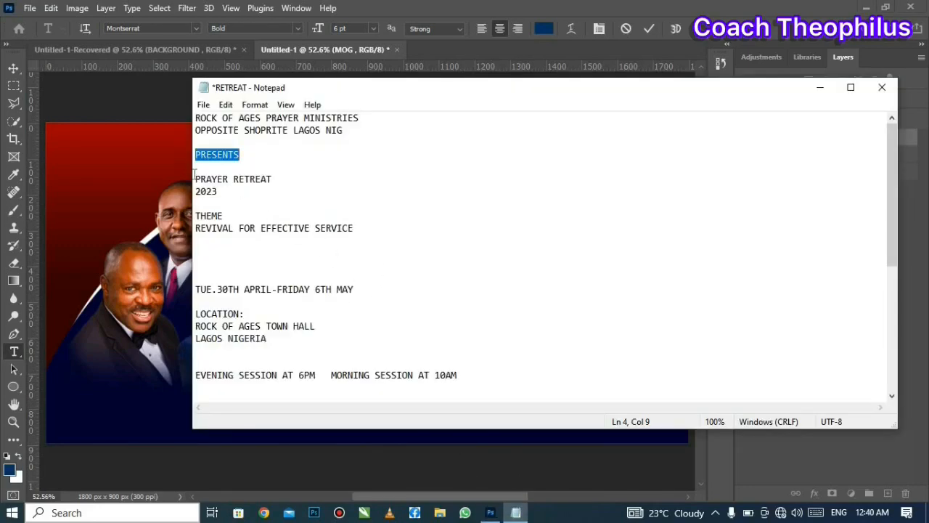
left_click_drag(189, 180, 272, 179)
right_click(279, 174)
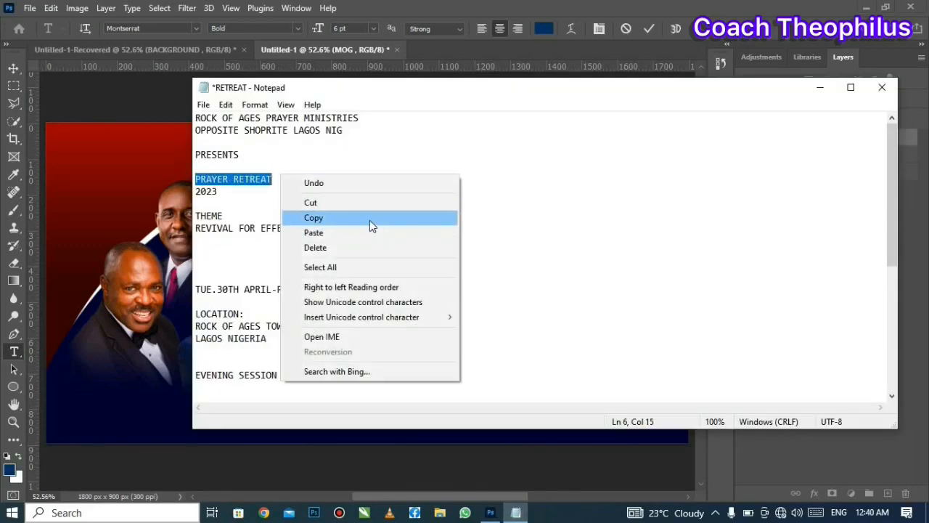
left_click(369, 220)
left_click(177, 349)
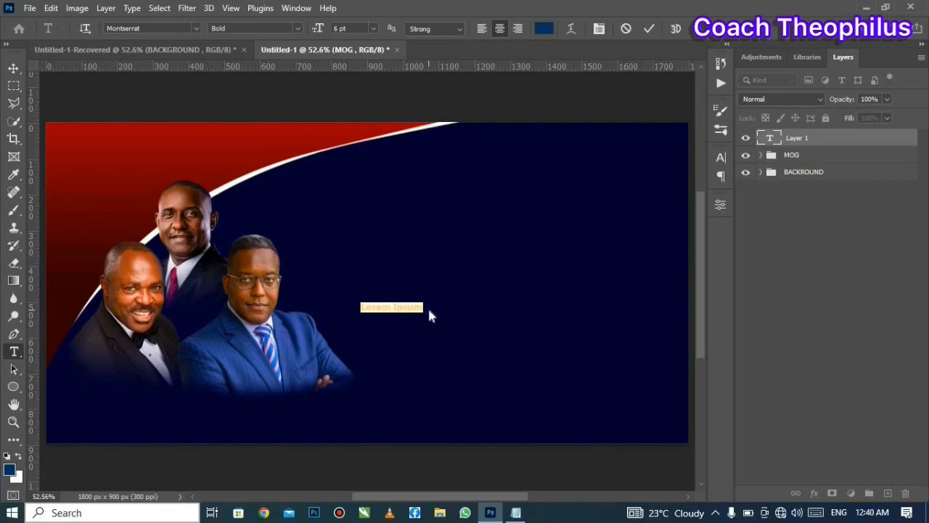
right_click(428, 314)
left_click(483, 89)
Step: Select all of the PRAYER RETREAT text and set its color to white (ffffff)
right_click(443, 334)
left_click(473, 70)
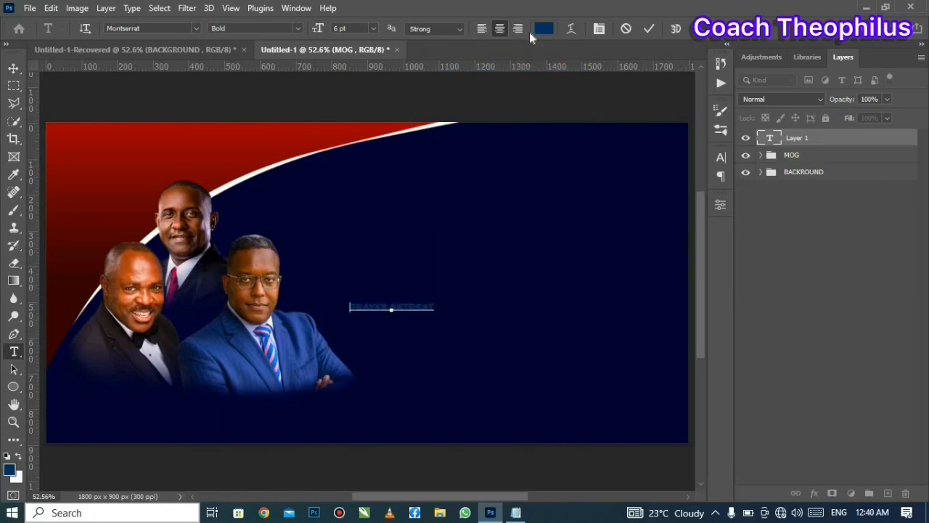
left_click(536, 32)
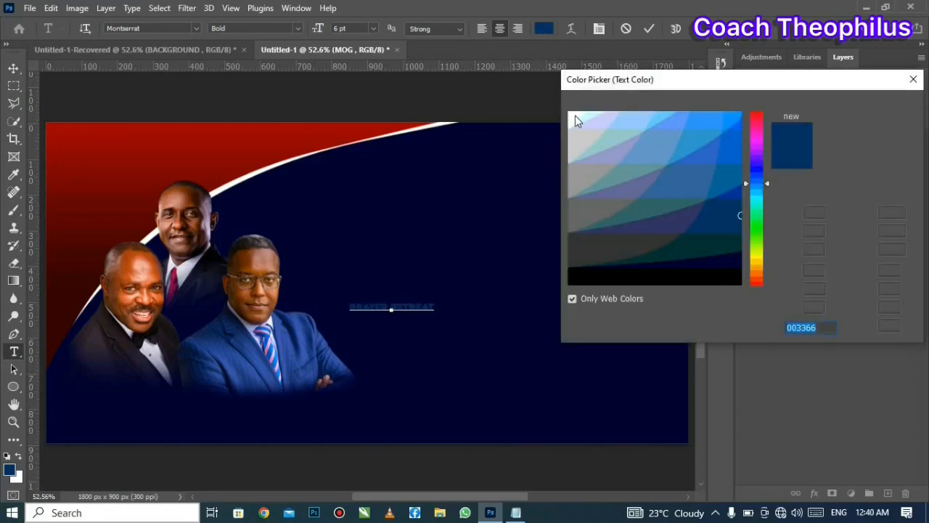
left_click(574, 116)
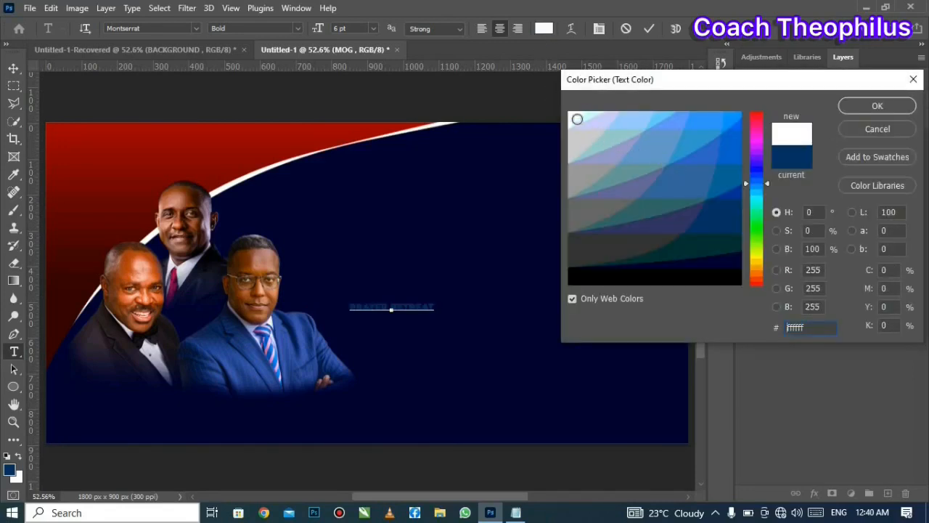
left_click(573, 115)
left_click(859, 106)
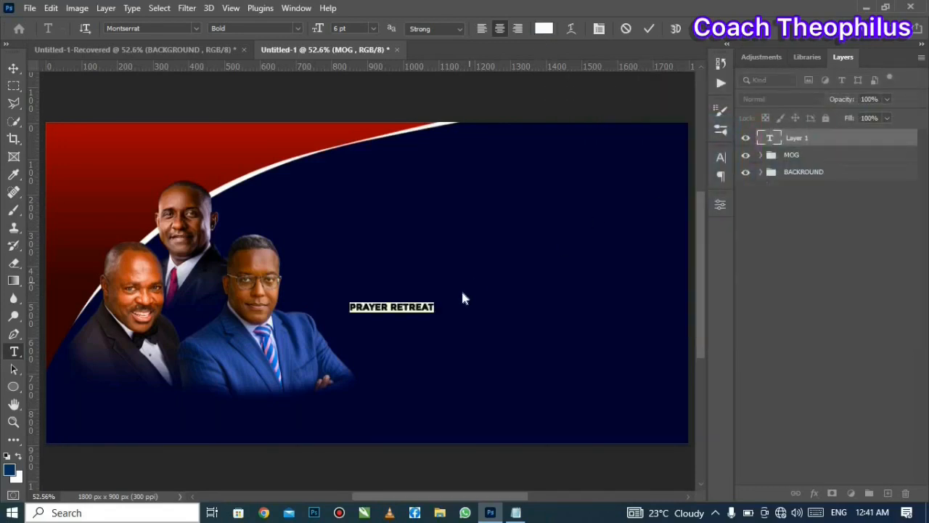
Step: Break the title into two lines, PRAYER above RETREAT, and commit the text
left_click(392, 305)
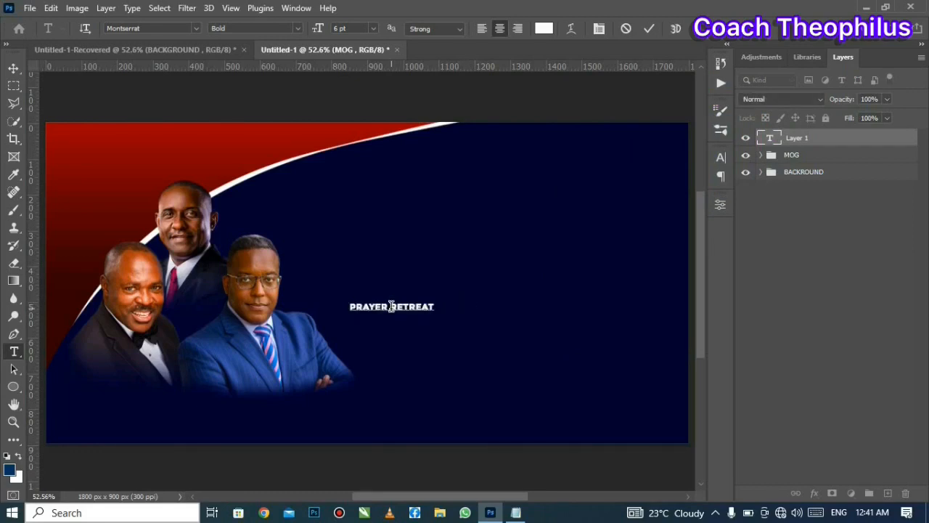
key("Return")
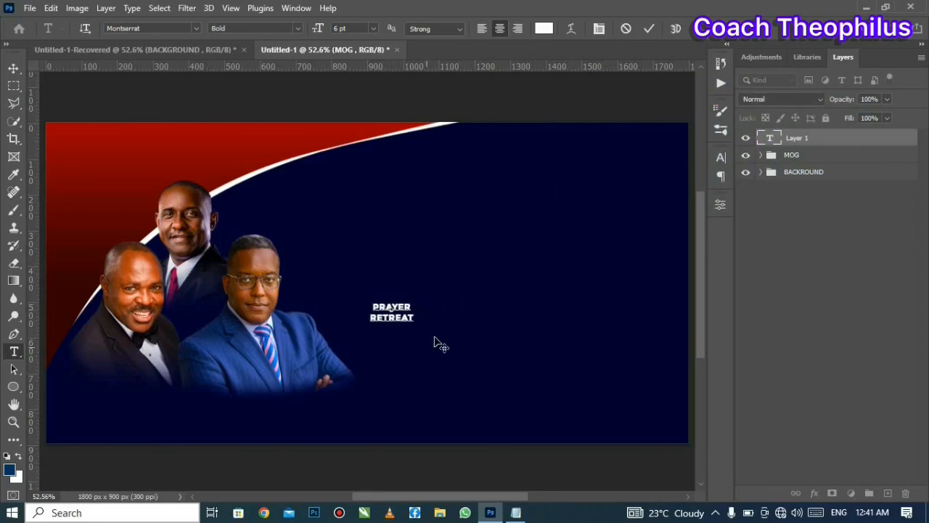
left_click(649, 28)
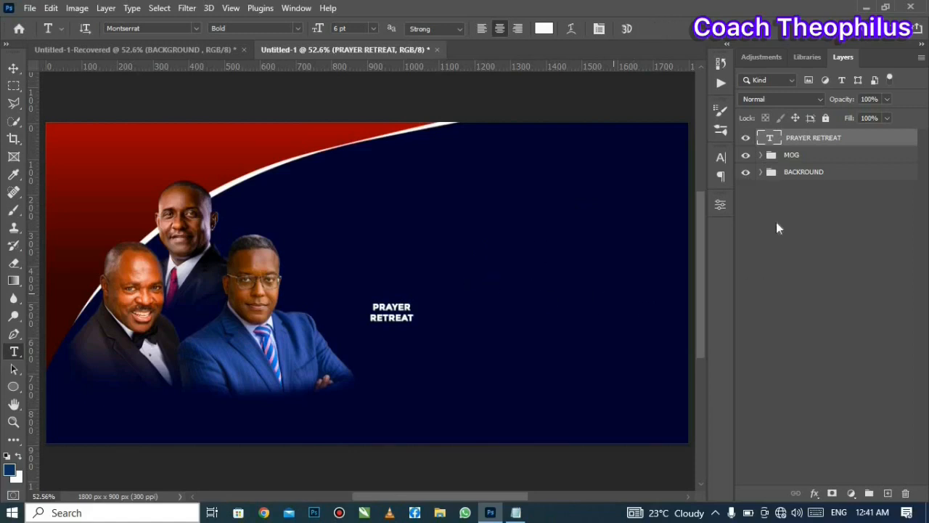
Step: Set the PRAYER RETREAT title to Montserrat Regular, 32 pt with 26 pt leading, and move it to the upper right of the navy area
left_click(721, 157)
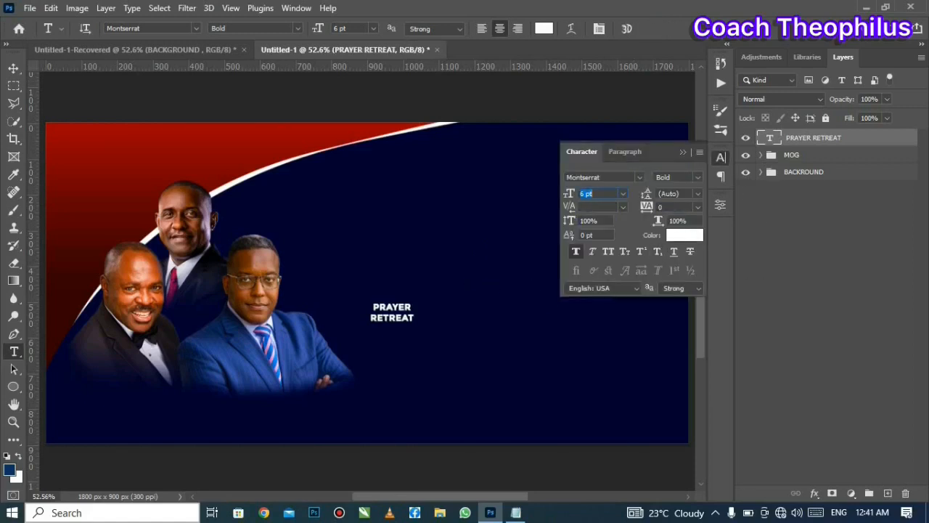
left_click(623, 194)
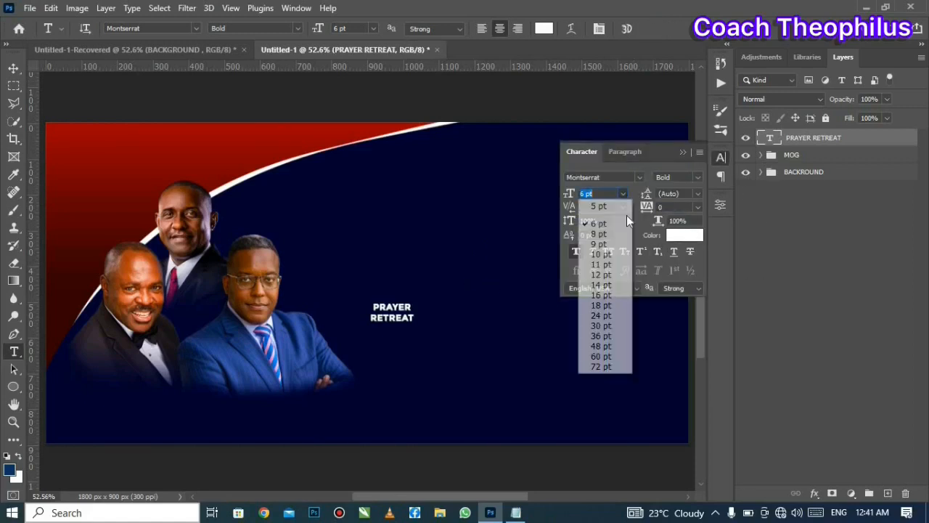
left_click(617, 293)
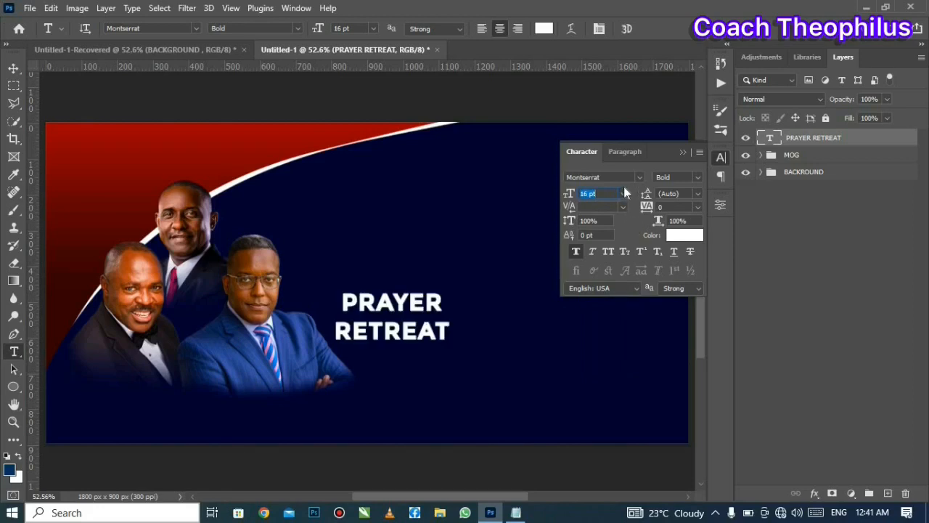
left_click(625, 191)
left_click(619, 315)
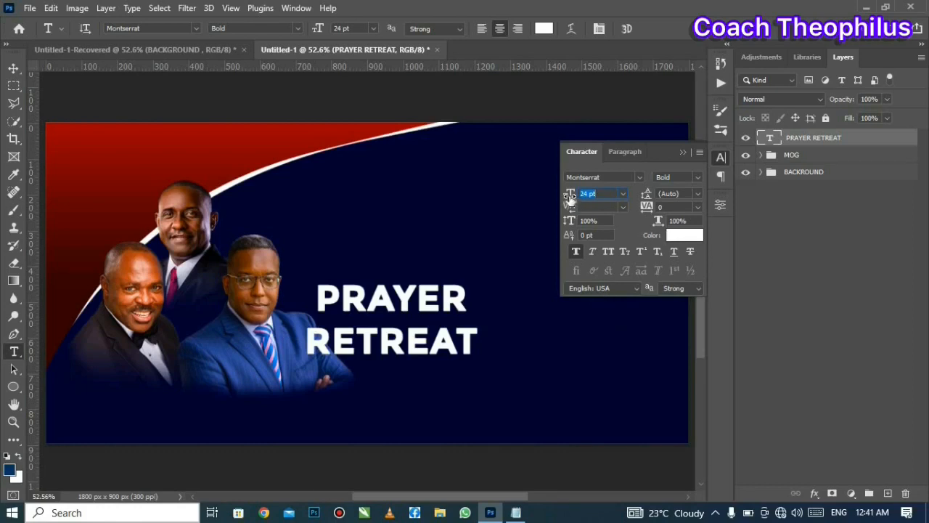
left_click_drag(570, 197, 572, 198)
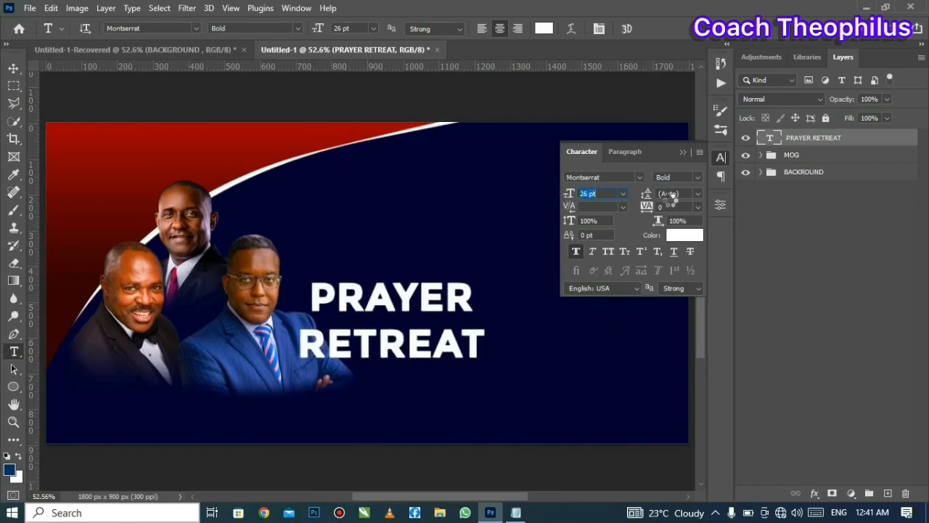
left_click(651, 197)
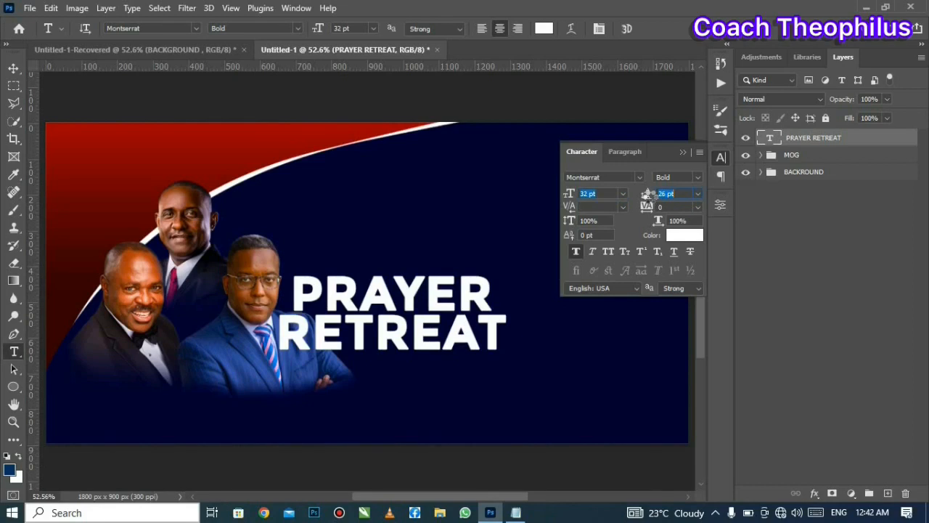
left_click(683, 154)
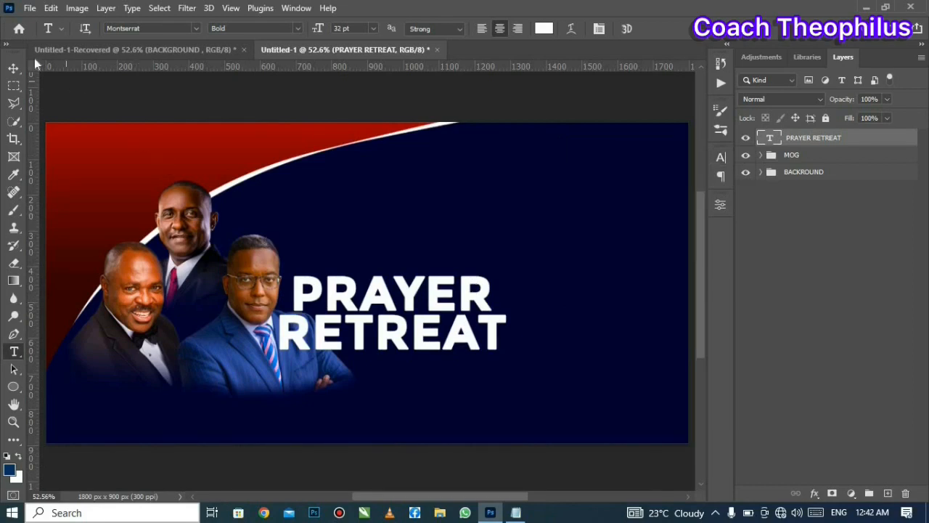
left_click(13, 68)
left_click_drag(393, 304, 541, 215)
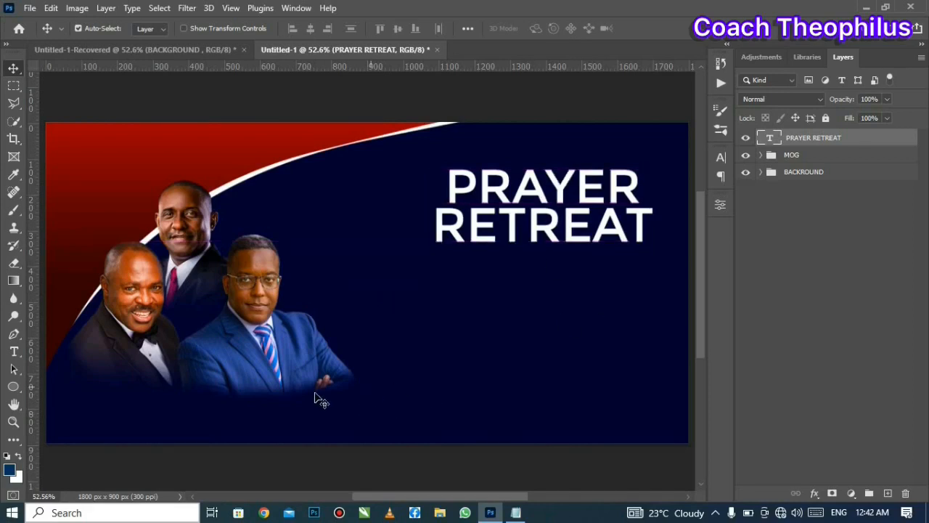
Step: Copy 2023 from the RETREAT Notepad file and paste it into a new horizontal text layer below the title
left_click(515, 513)
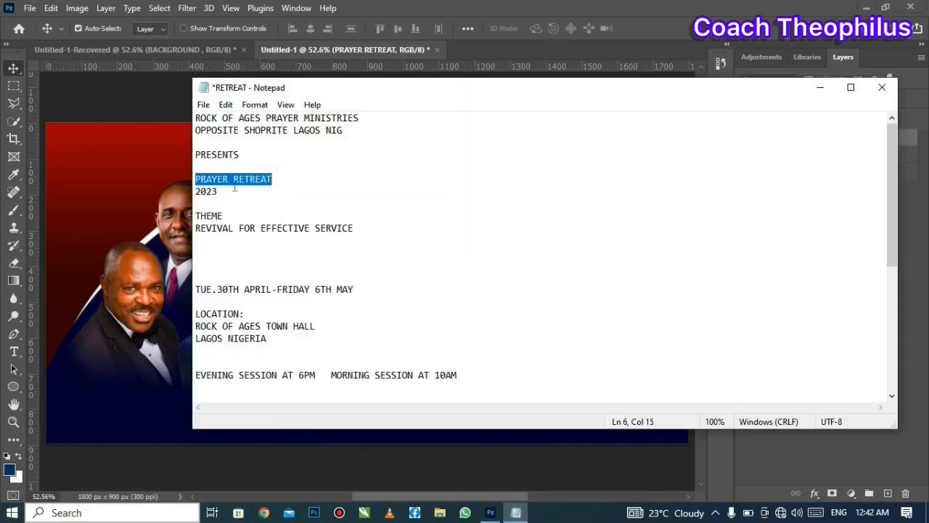
left_click_drag(196, 191, 234, 191)
right_click(237, 186)
left_click(289, 229)
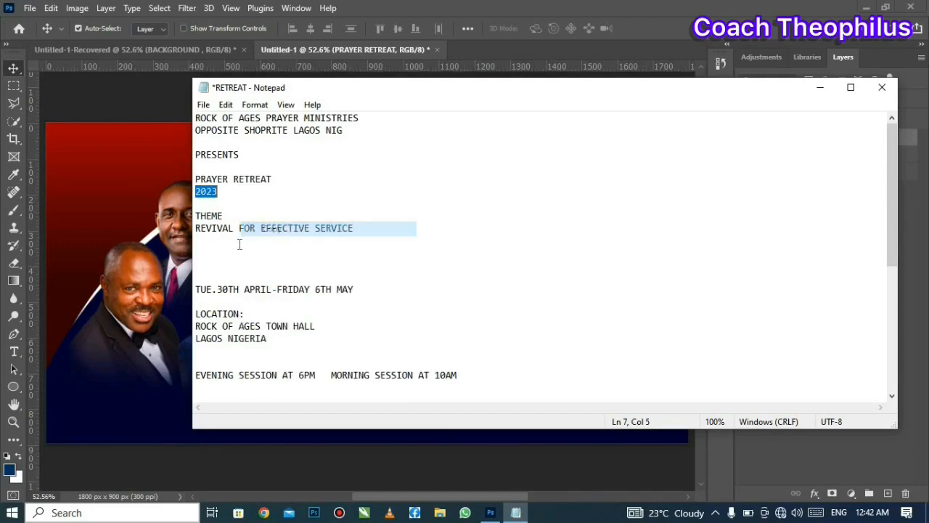
key("alt+Tab")
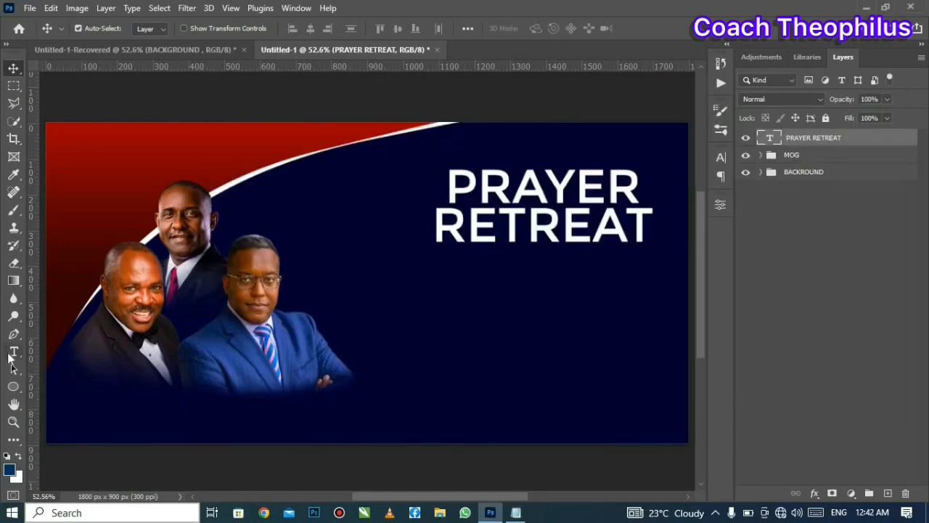
left_click_drag(14, 351, 74, 343)
left_click(78, 347)
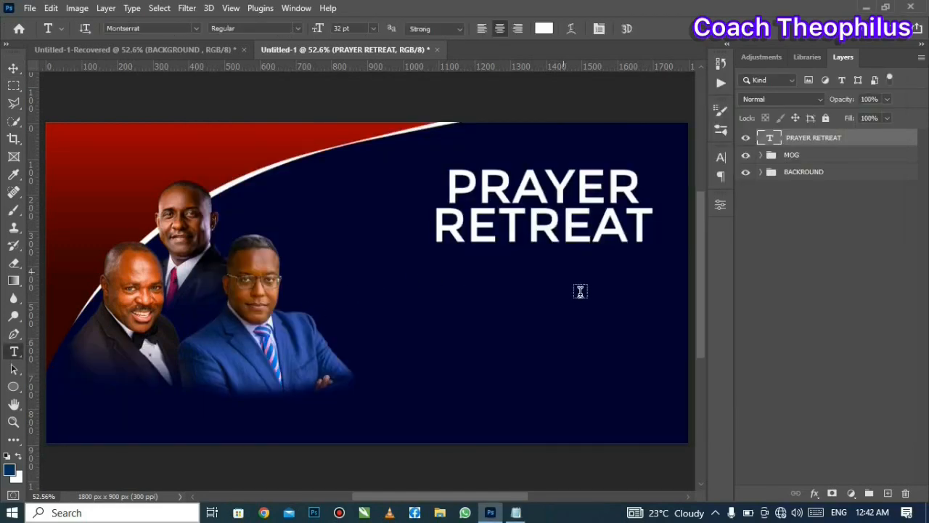
left_click(581, 291)
right_click(582, 301)
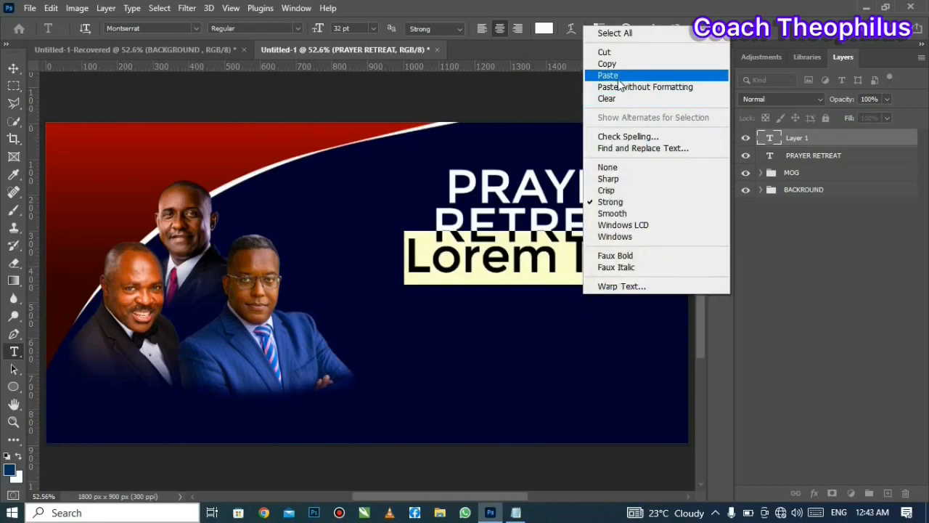
left_click(622, 75)
Step: Reduce the 2023 text to 6 pt and center it just below the word RETREAT
right_click(544, 271)
left_click(566, 10)
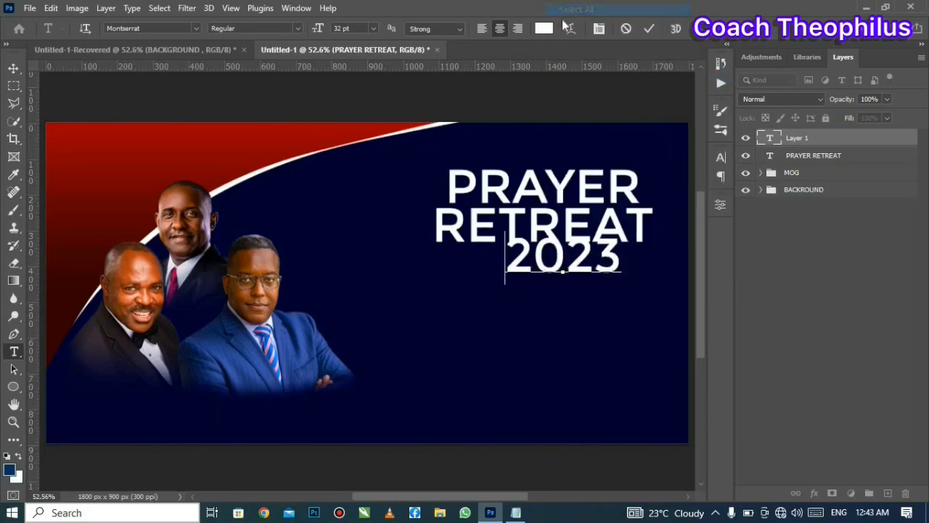
left_click(648, 28)
left_click(720, 158)
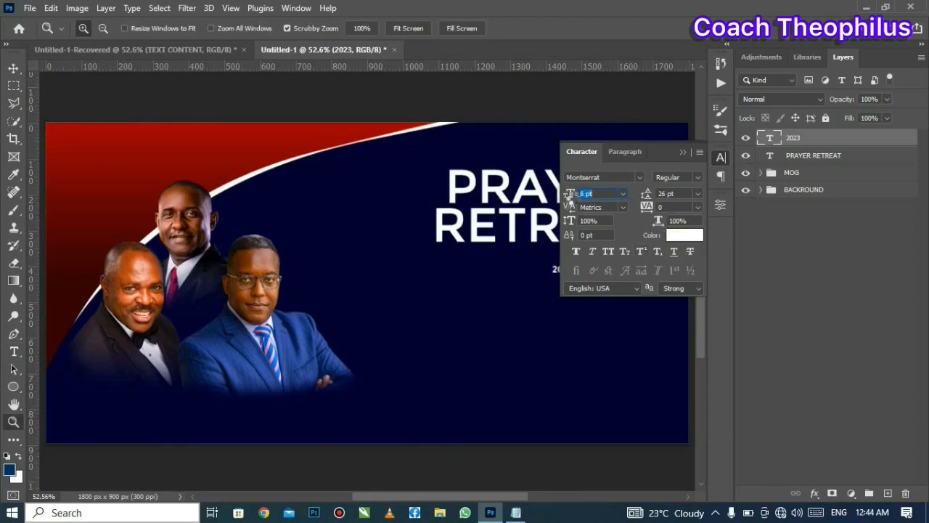
left_click(14, 67)
left_click_drag(571, 278, 550, 260)
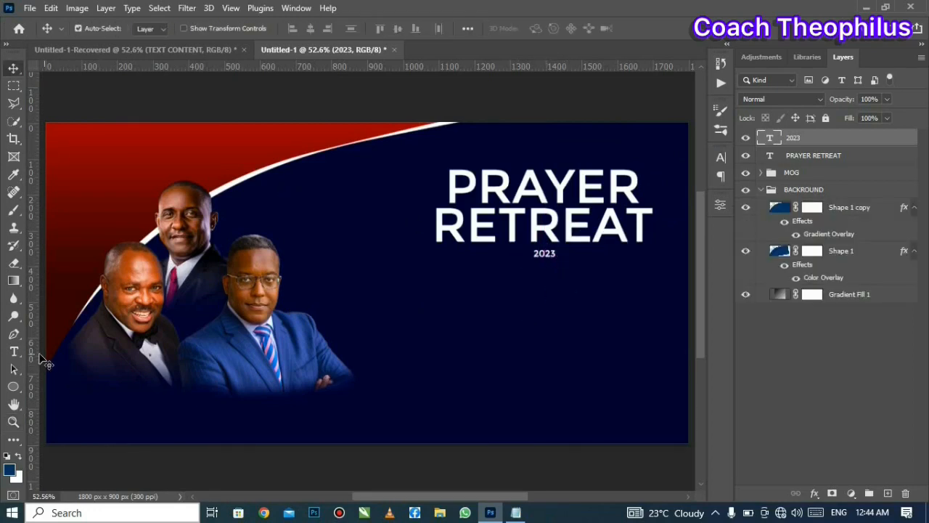
Step: Draw a thin 260 × 4 px rectangle under the left half of RETREAT, ending just before the 2023 text
right_click(13, 393)
left_click(54, 386)
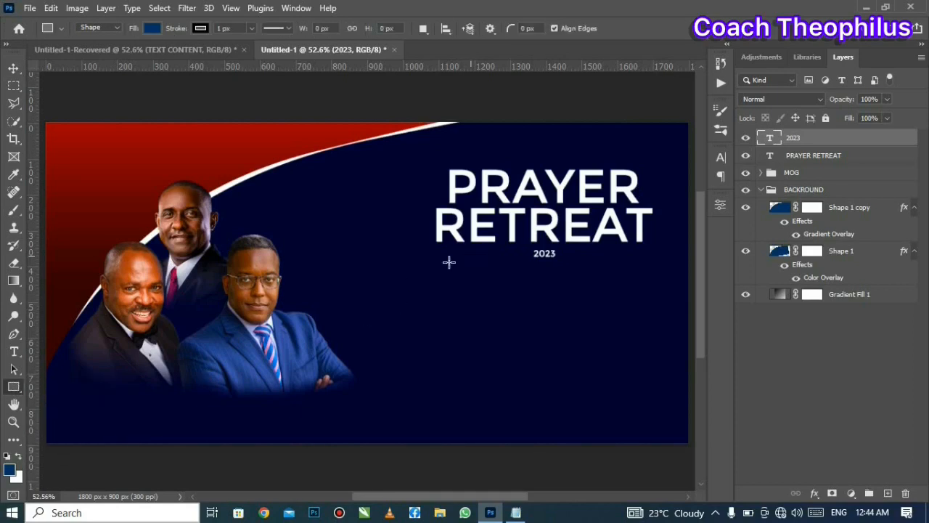
left_click_drag(440, 248, 530, 249)
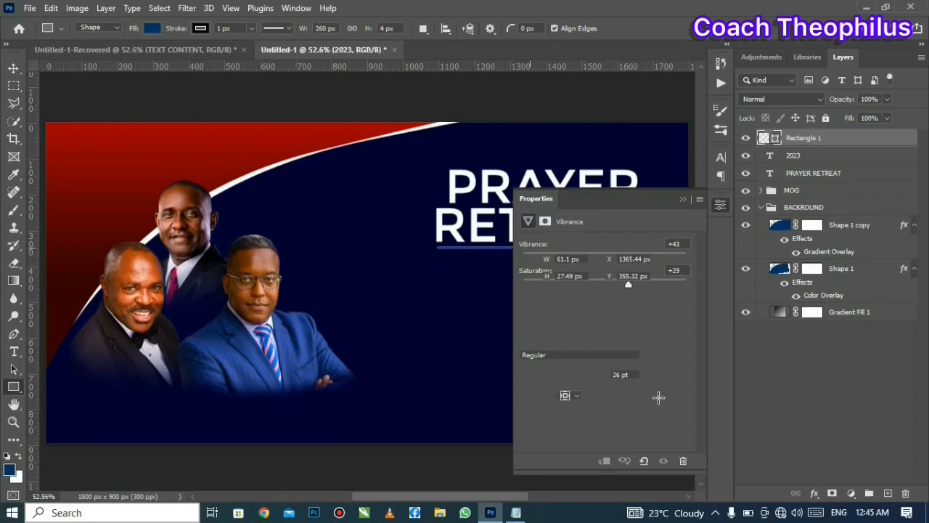
Step: Set the thin rectangle's stroke to 0 px and its fill to the recently used orange
left_click(590, 378)
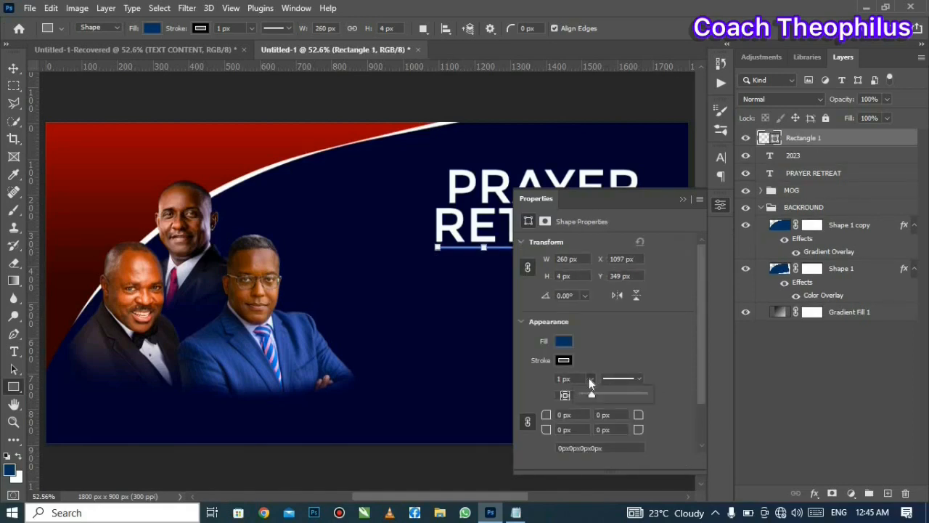
left_click(565, 341)
left_click(565, 341)
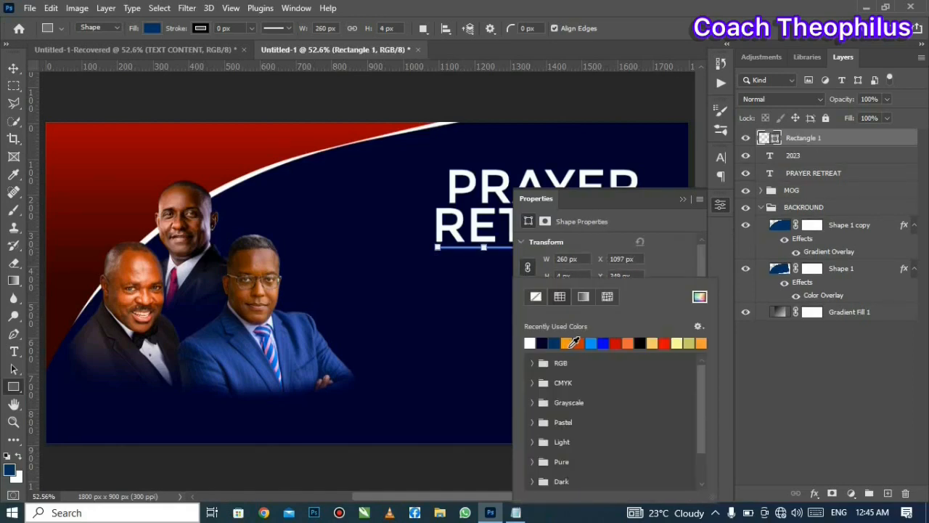
left_click(571, 343)
left_click(683, 199)
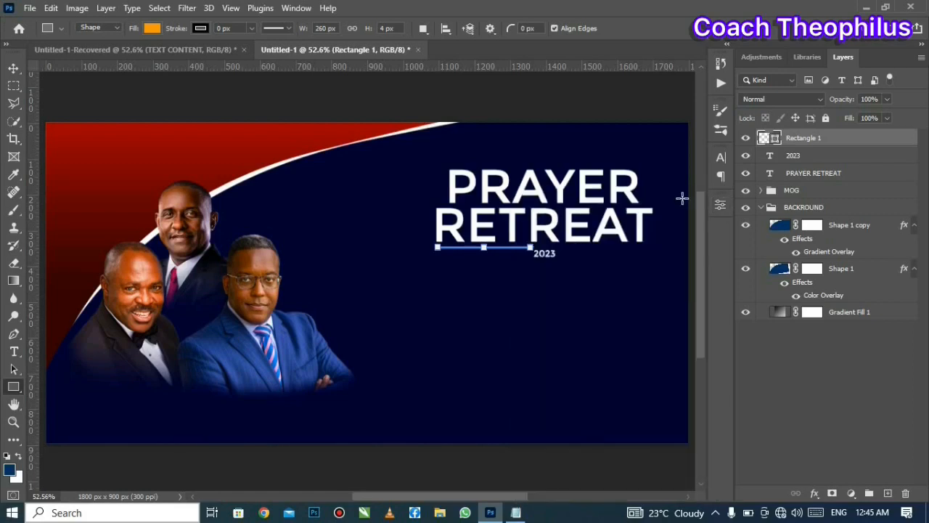
Step: Arrange the 2023 text between two orange lines under RETREAT by repositioning the line and placing a duplicate on the other side
left_click(13, 67)
left_click(544, 251)
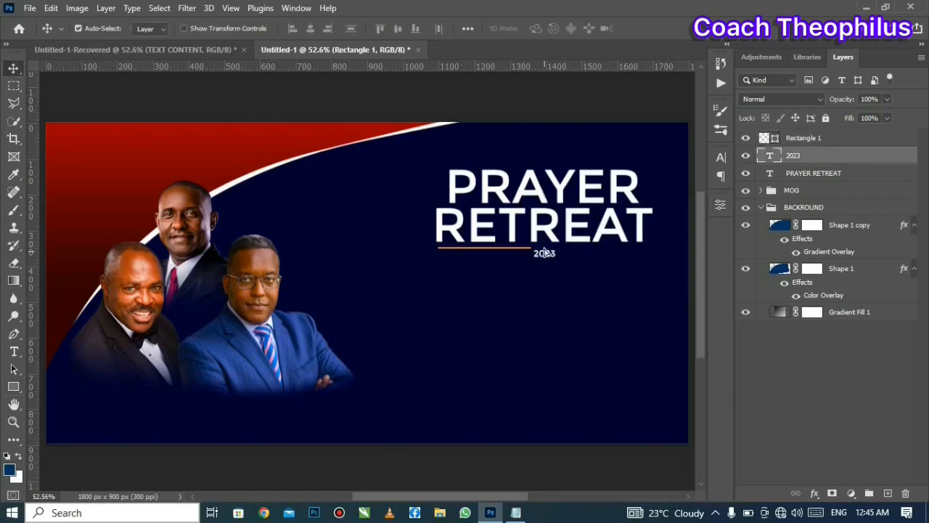
left_click_drag(544, 252, 519, 252)
left_click_drag(544, 251, 632, 255)
left_click(504, 255)
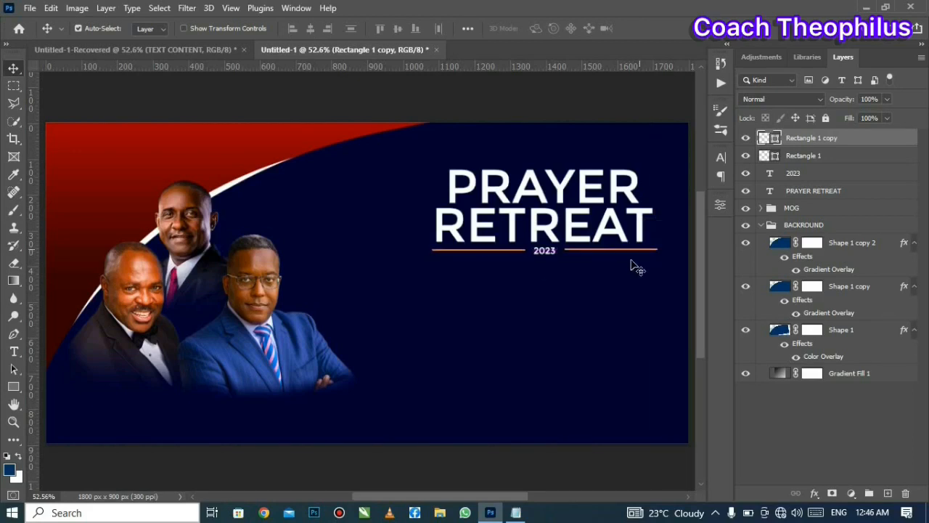
Step: Free-transform the 2023 text and both orange lines together, stretching the height to 110.34% and narrowing the width slightly
left_click(840, 178)
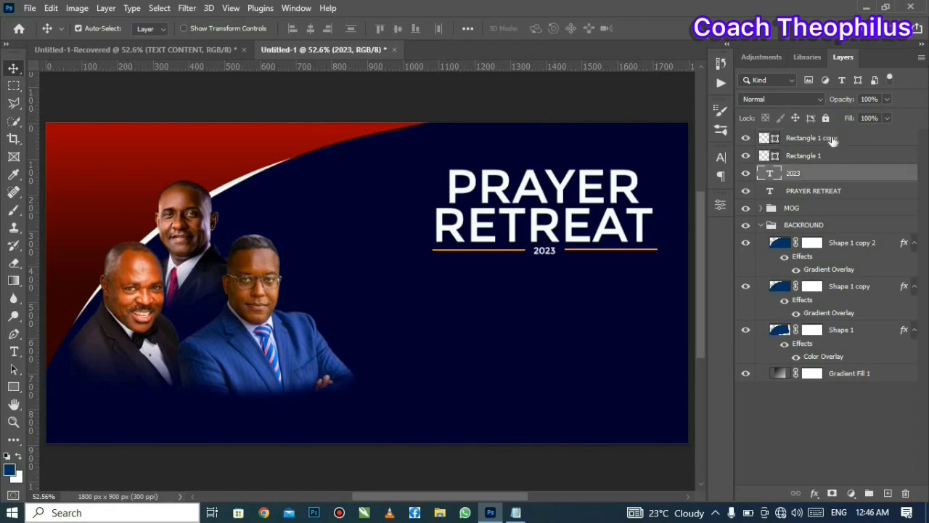
left_click(834, 139, "shift")
left_click(51, 8)
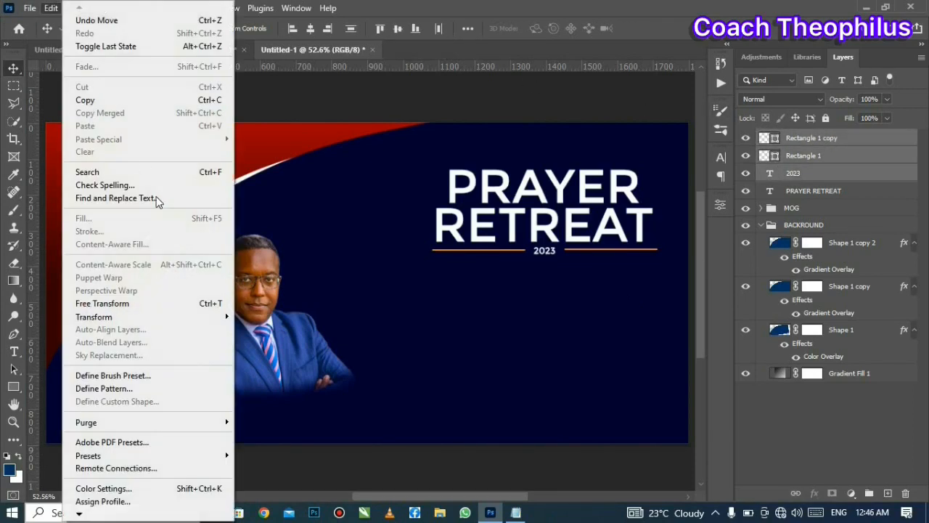
left_click(155, 303)
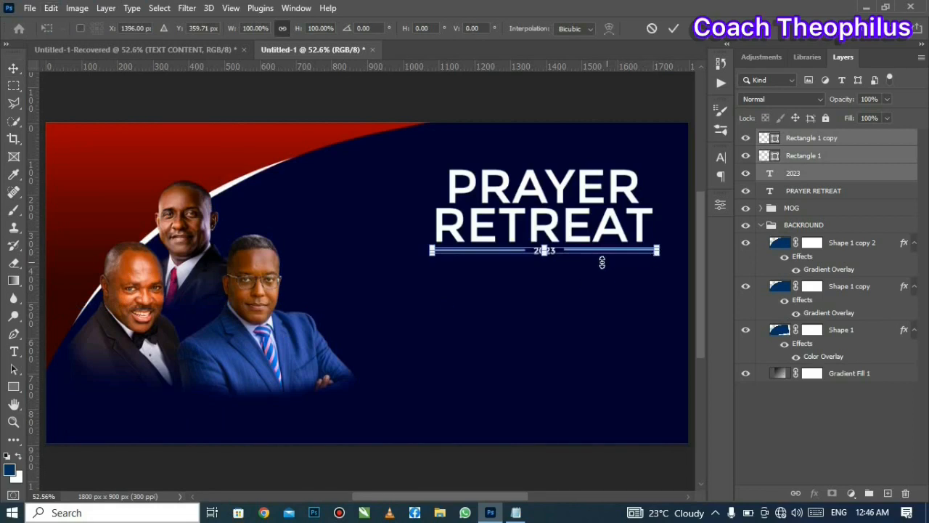
left_click_drag(560, 260, 558, 260)
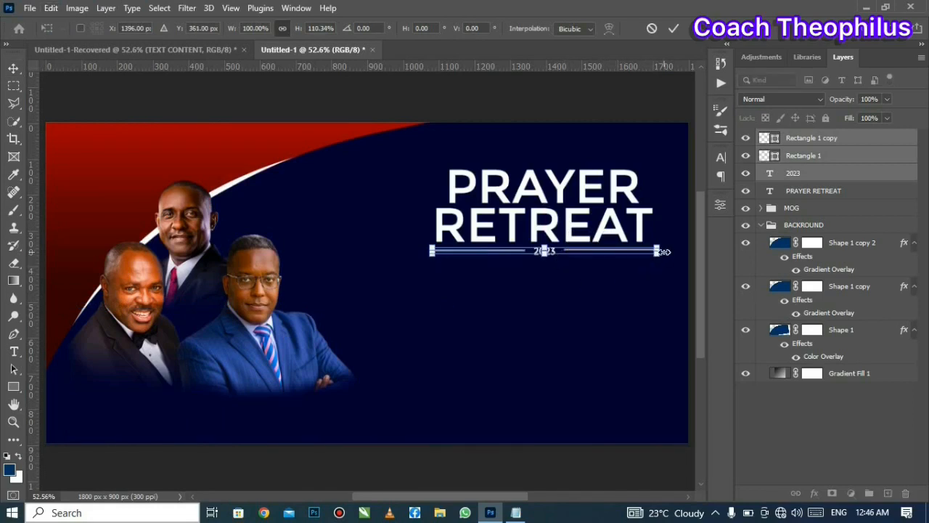
left_click_drag(657, 250, 649, 248)
left_click(674, 29)
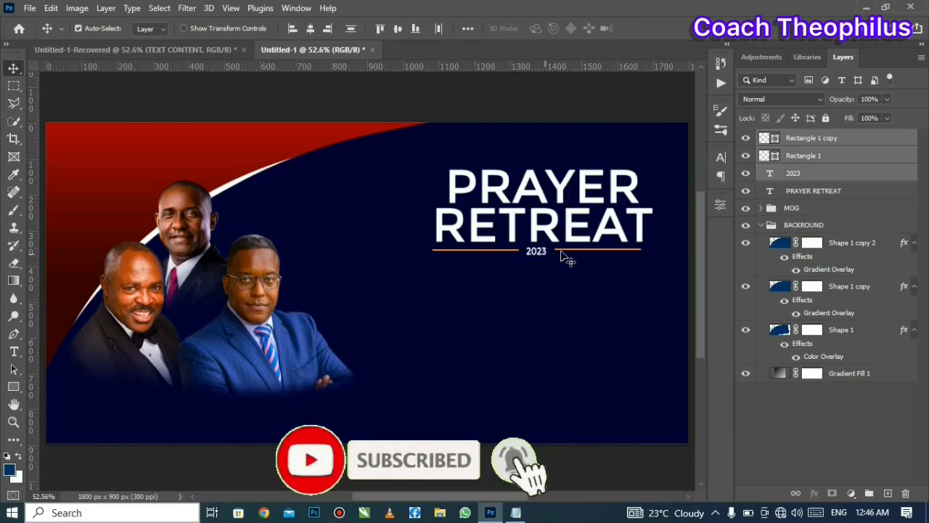
Step: Set the tracking of the 2023 text to 220
left_click(821, 174)
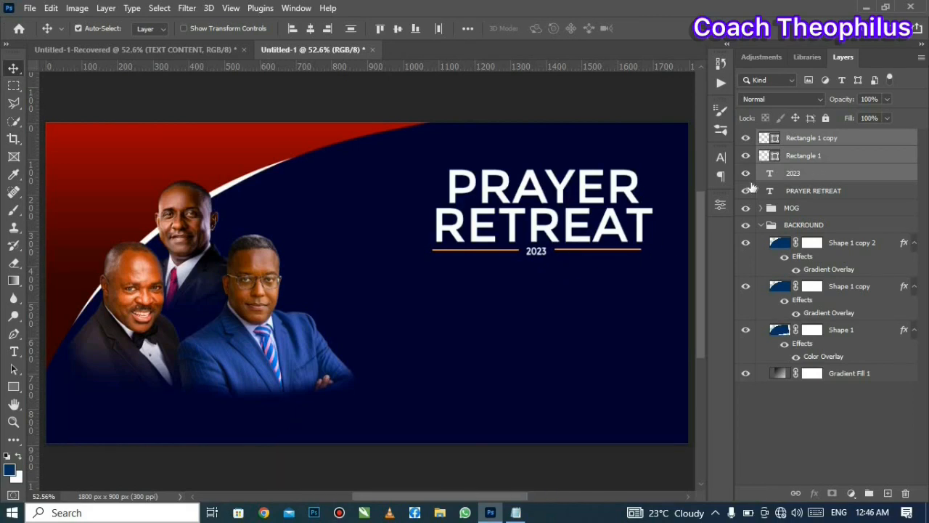
left_click(720, 158)
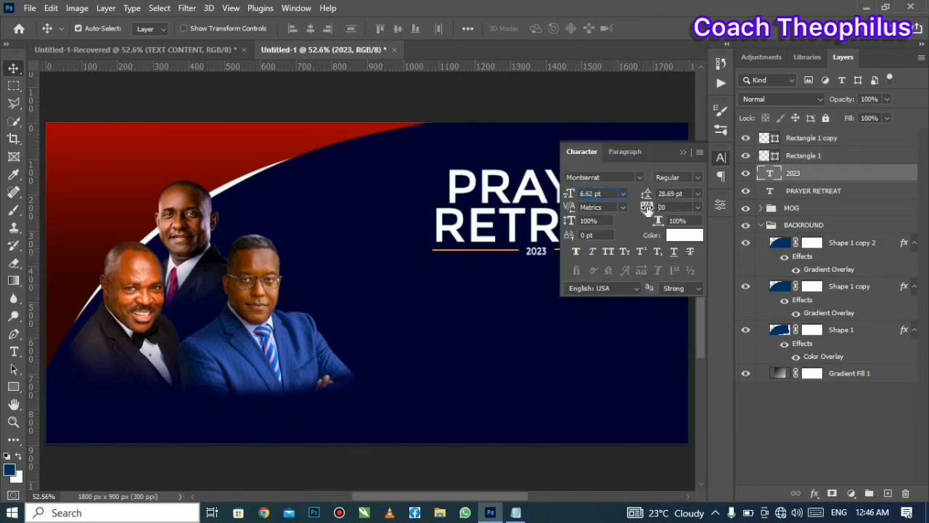
left_click(646, 207)
left_click_drag(641, 206, 644, 208)
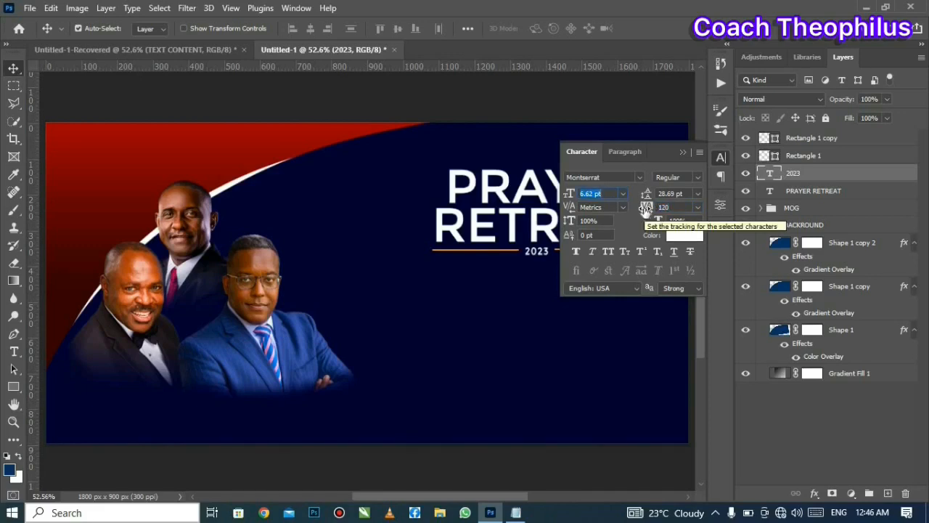
left_click_drag(643, 210, 647, 208)
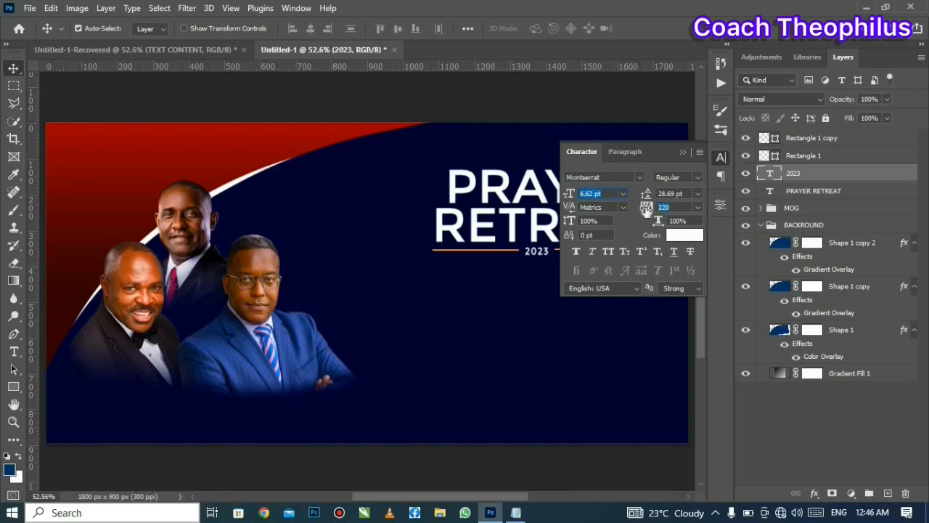
left_click(682, 152)
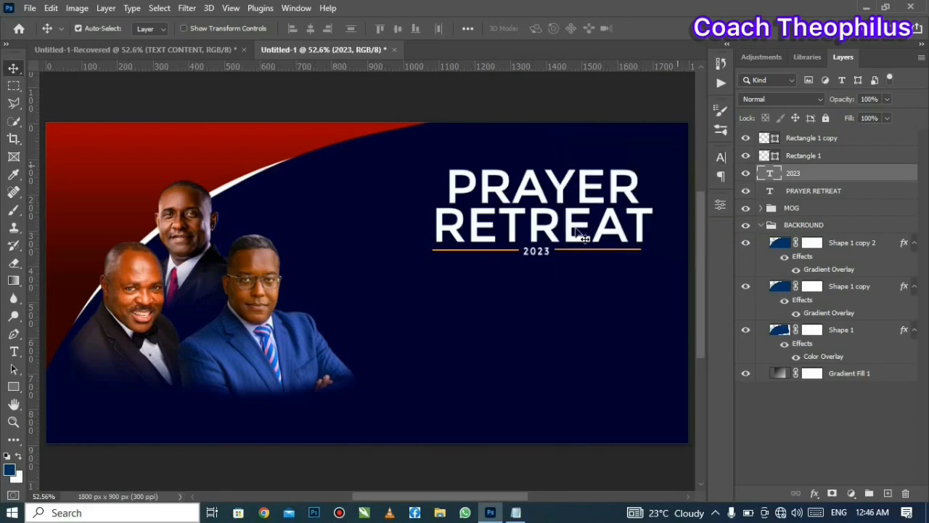
Step: Copy THEME from the RETREAT Notepad file and paste it into a new text layer in the empty navy area below the title
left_click(14, 351)
left_click(56, 352)
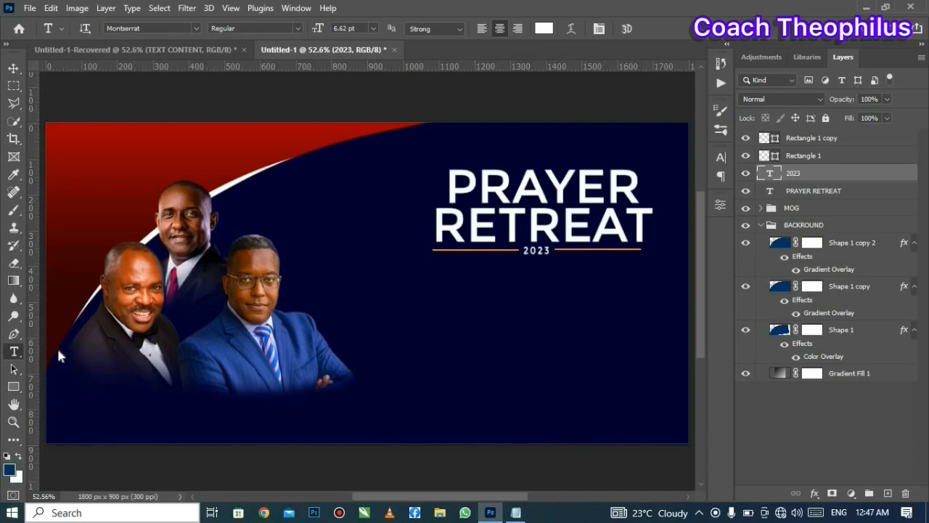
left_click(439, 326)
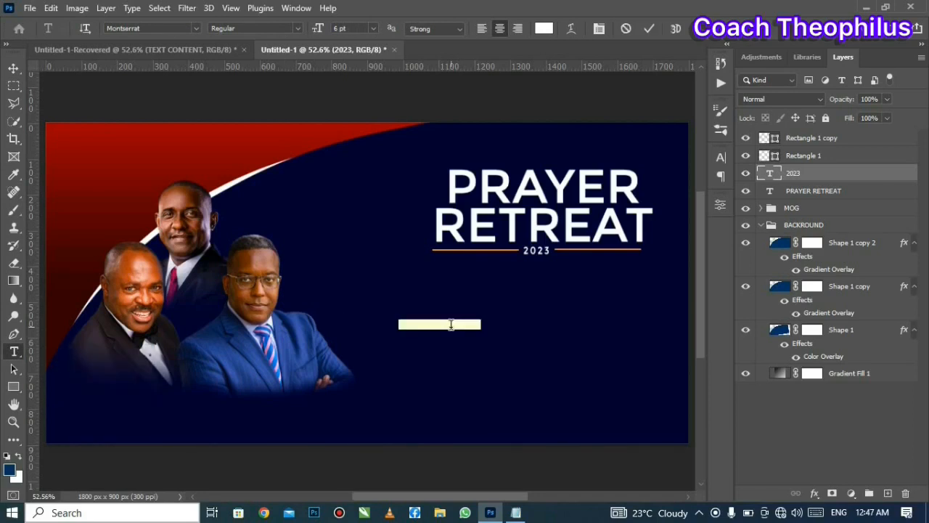
left_click(515, 512)
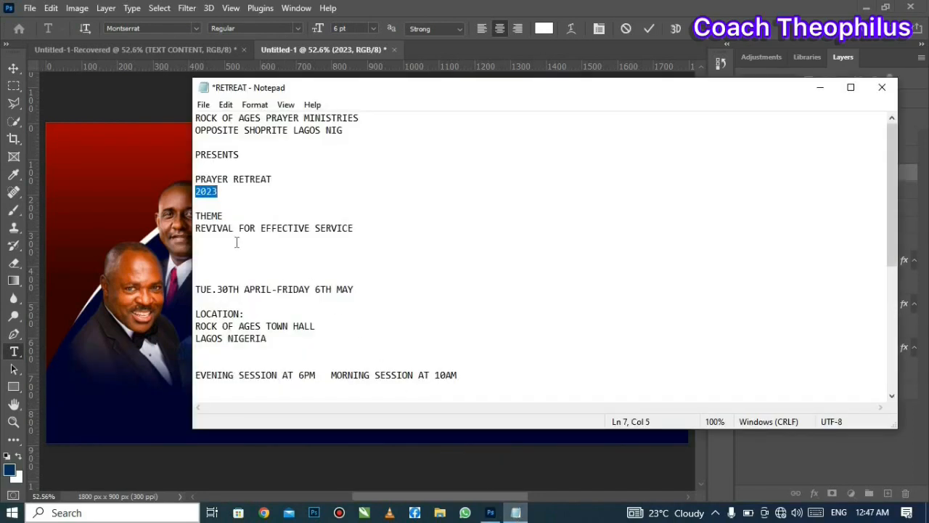
left_click_drag(196, 216, 234, 215)
right_click(241, 212)
left_click(291, 253)
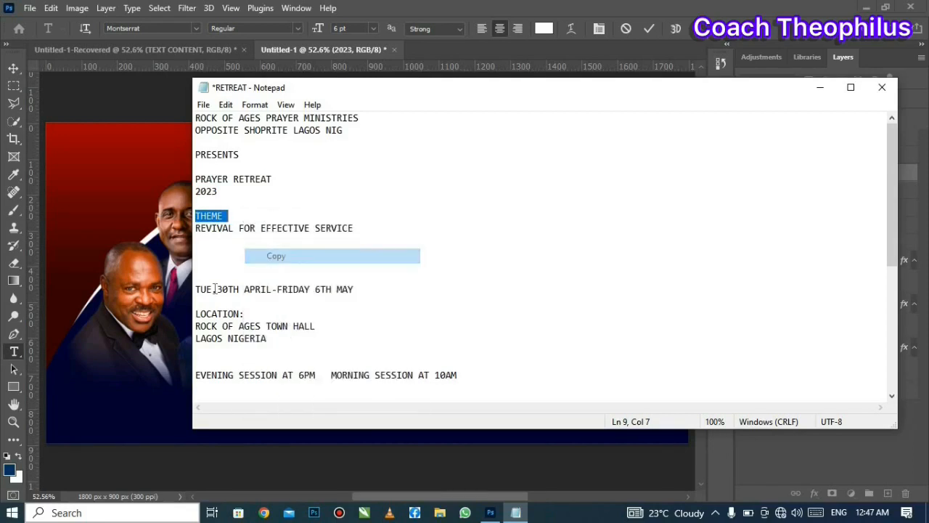
key("alt+Tab")
right_click(469, 278)
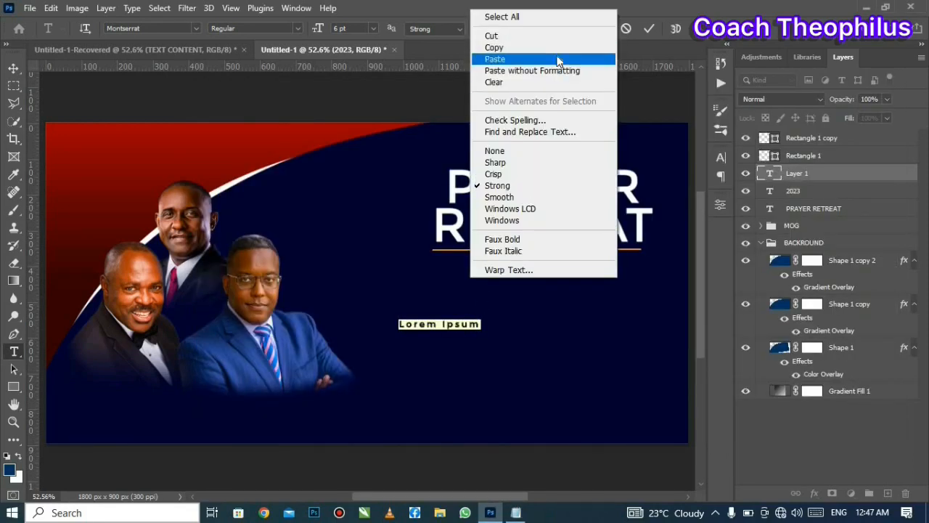
left_click(560, 58)
Step: Change the THEME text's font to Shelley-AndanteScript and retype the word as Theme
right_click(465, 292)
left_click(504, 24)
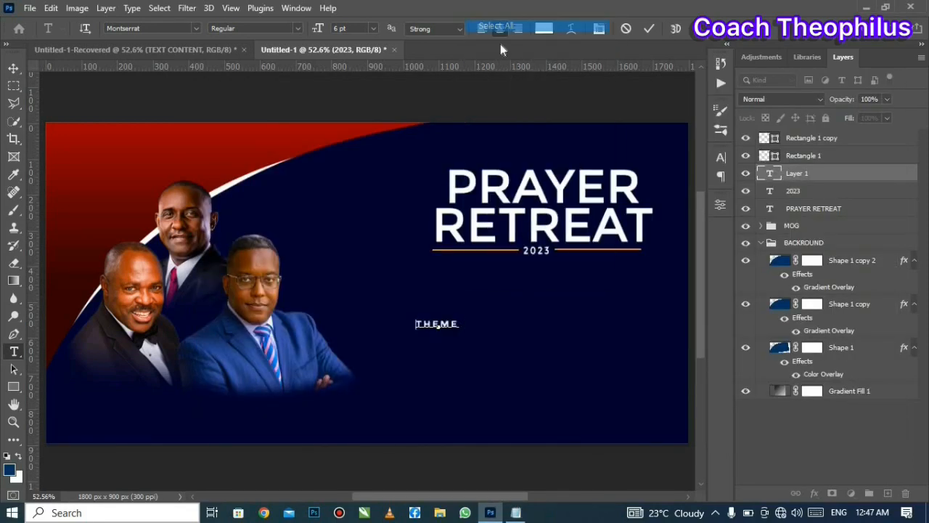
left_click(194, 29)
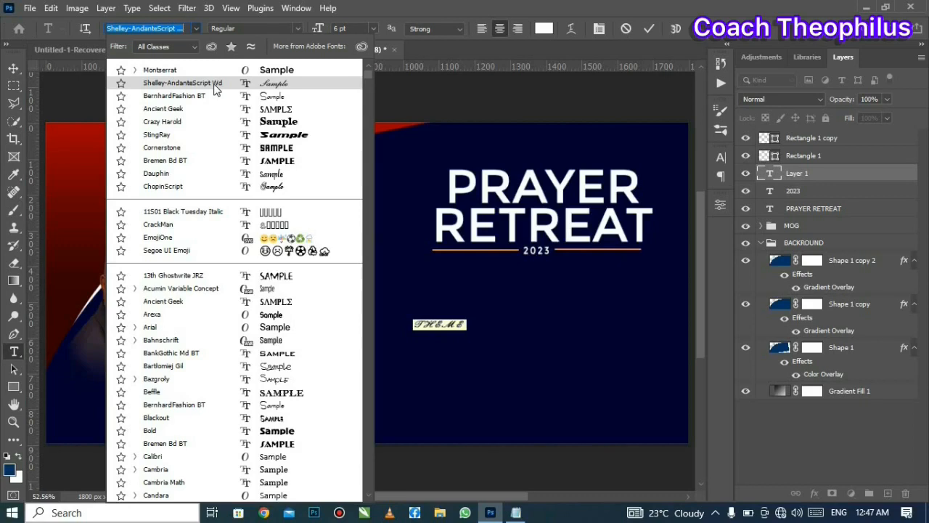
left_click(213, 89)
left_click(460, 323)
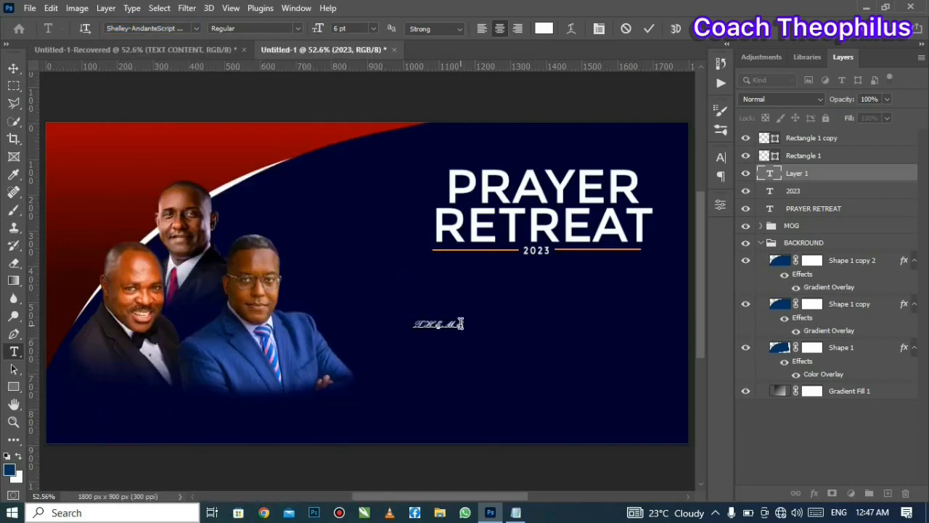
right_click(460, 332)
left_click(519, 64)
type("Theme")
Step: Color the Theme text bright orange and set its size to 12 pt
right_click(450, 321)
left_click(481, 58)
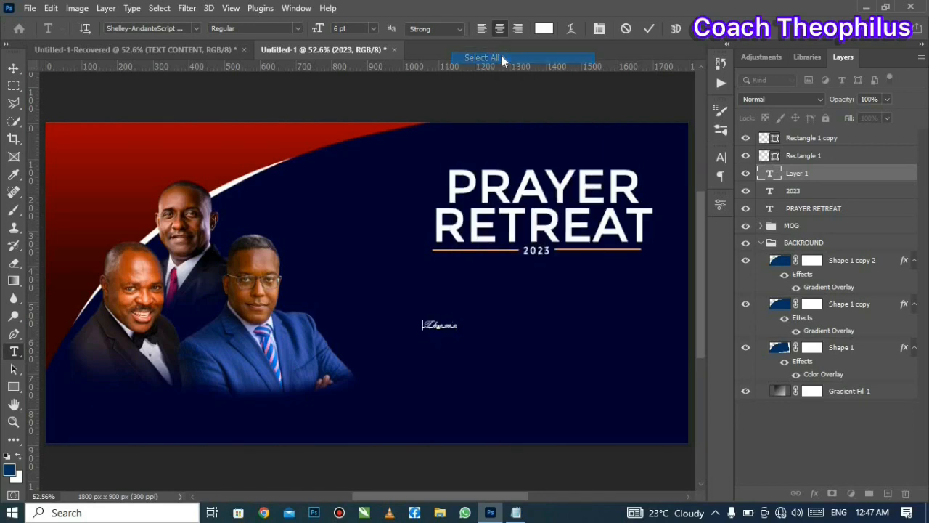
left_click(544, 29)
left_click(719, 151)
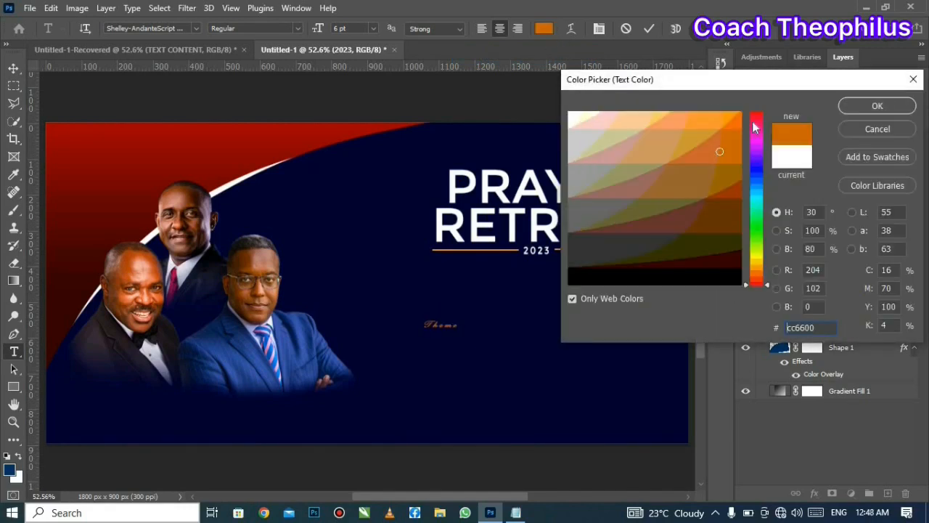
left_click(726, 114)
left_click(871, 105)
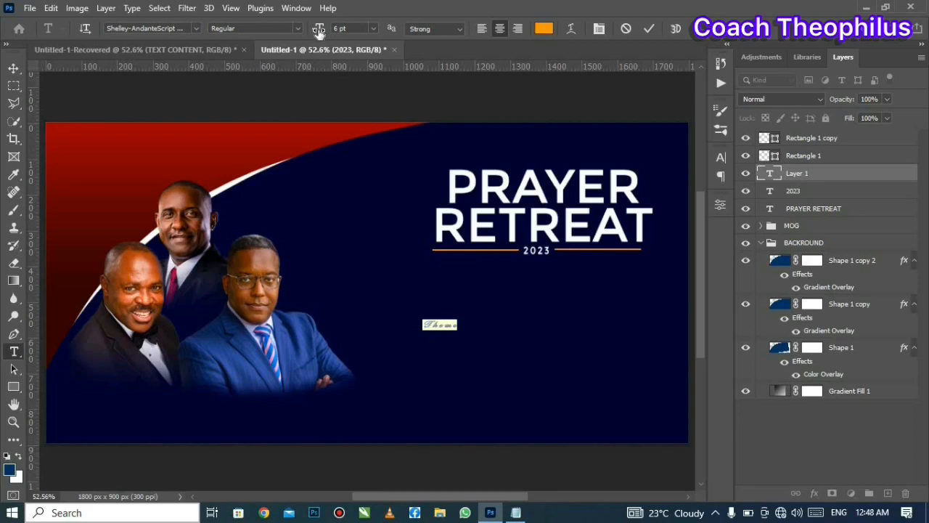
left_click_drag(318, 29, 323, 33)
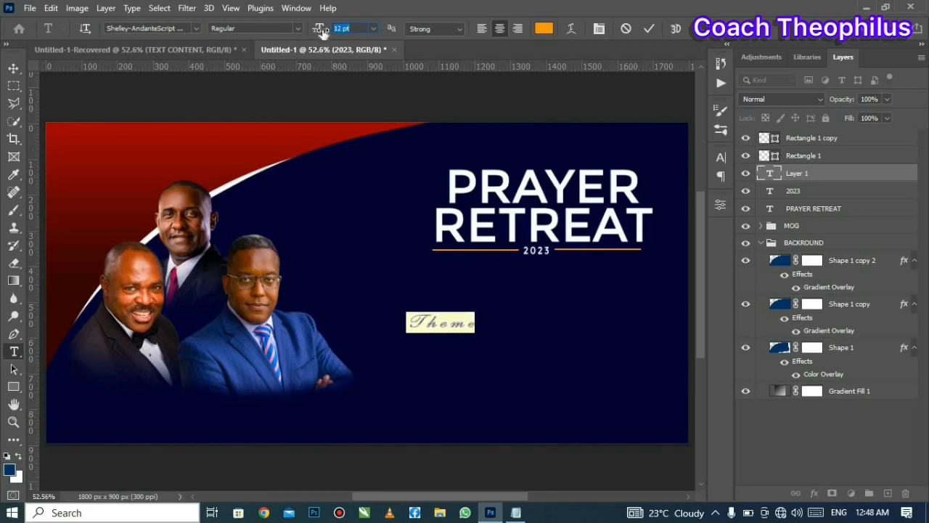
left_click(646, 30)
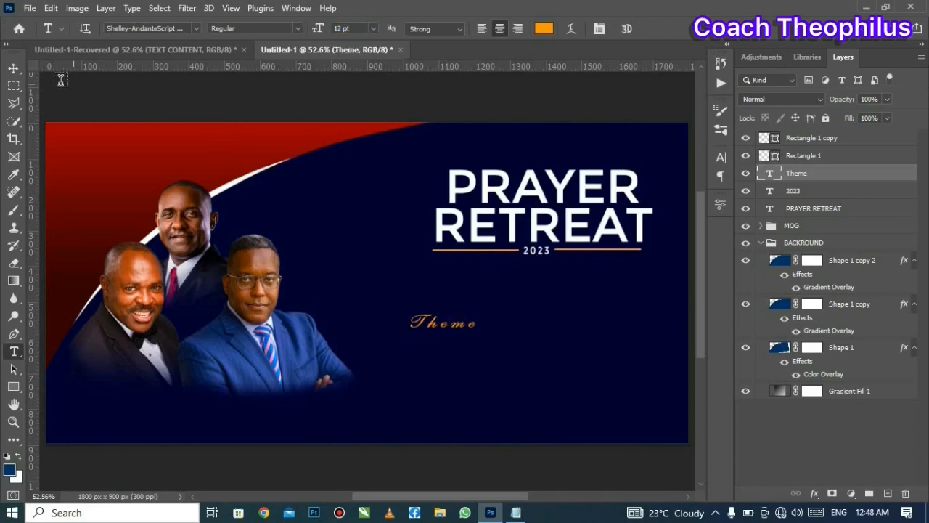
Step: Collapse the BACKROUND group and lock it
left_click(18, 71)
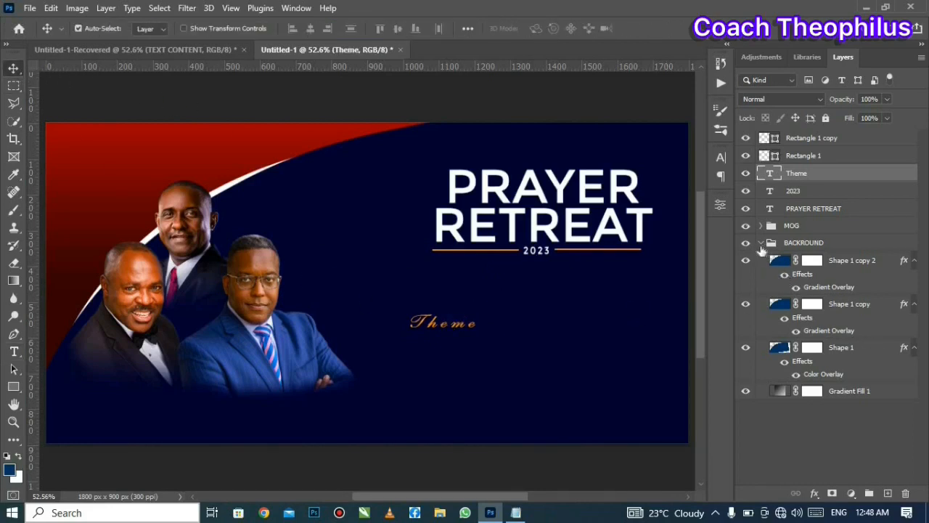
left_click(759, 243)
left_click(840, 243)
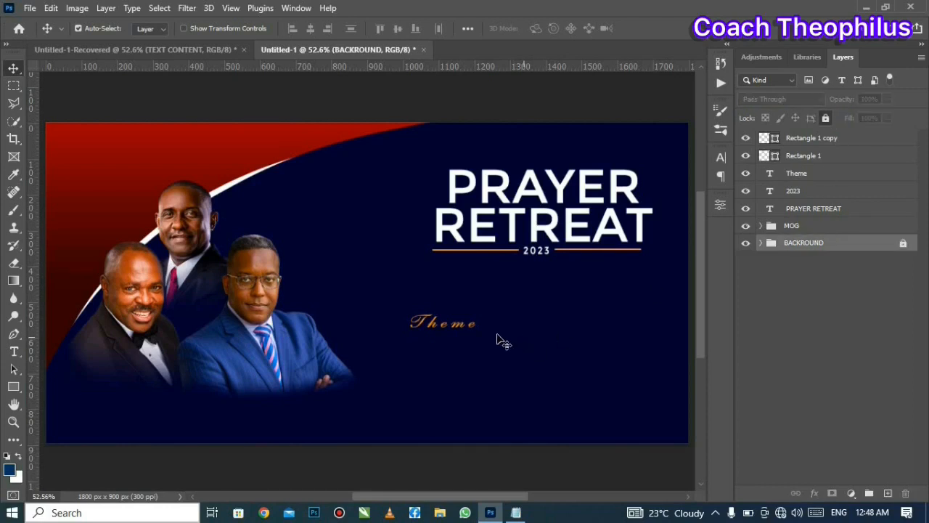
Step: Move the Theme text just below the line to the left of 2023 and set its size to 11 pt
left_click_drag(434, 325, 449, 276)
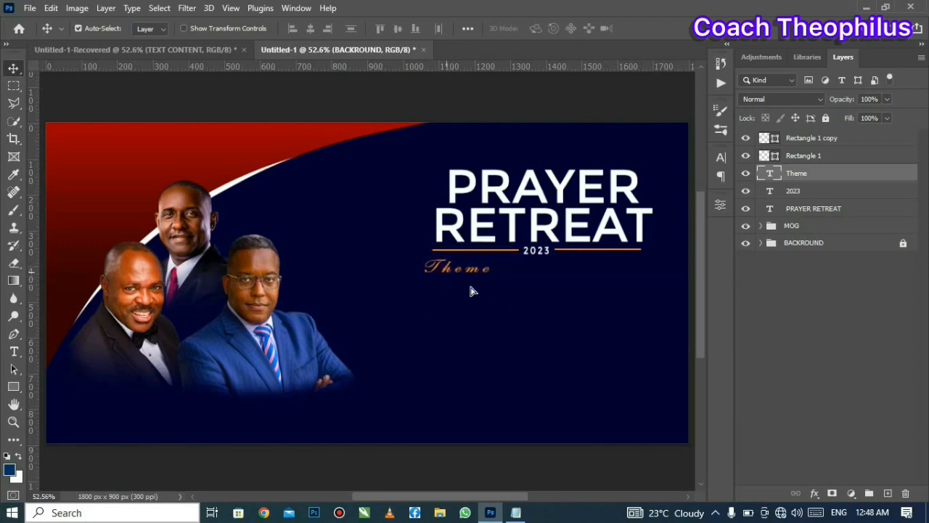
left_click(721, 158)
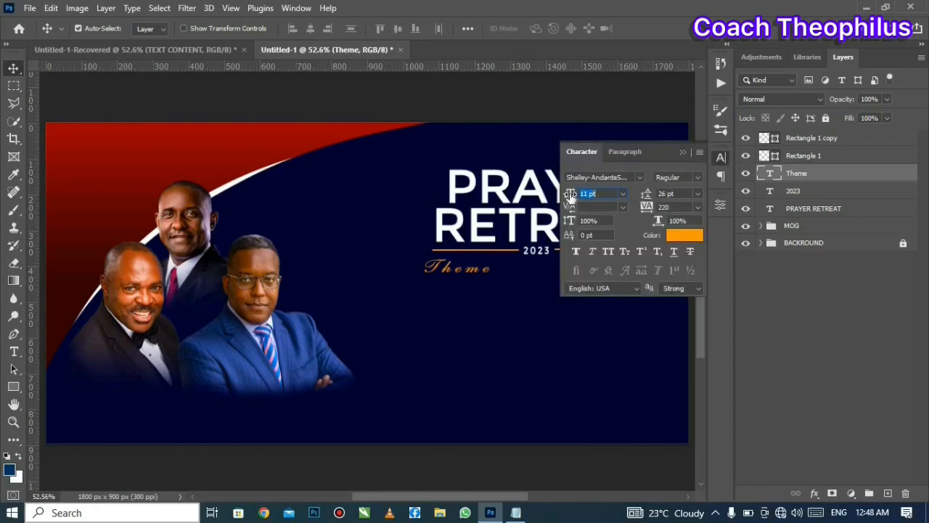
left_click(683, 151)
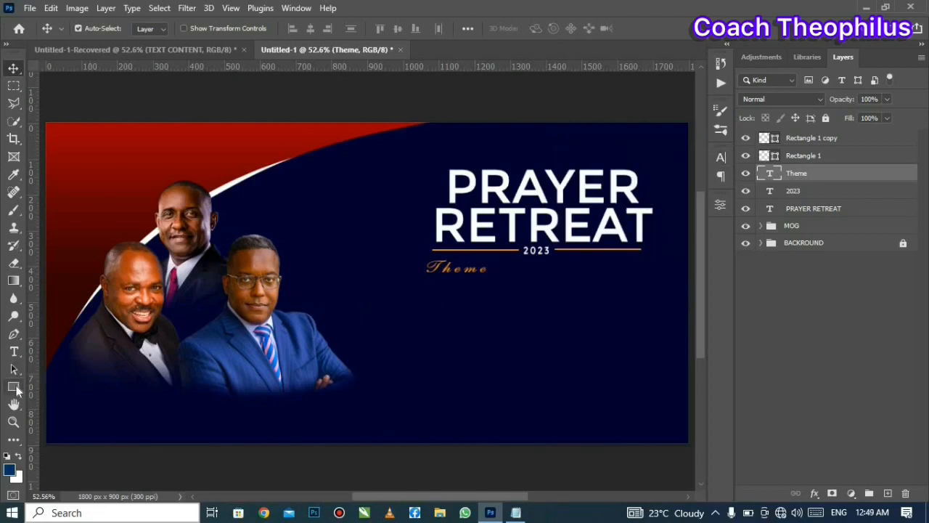
Step: Draw a 580 × 70 px rectangle directly below the Theme text, spanning the width of the two orange lines
left_click_drag(16, 388, 57, 390)
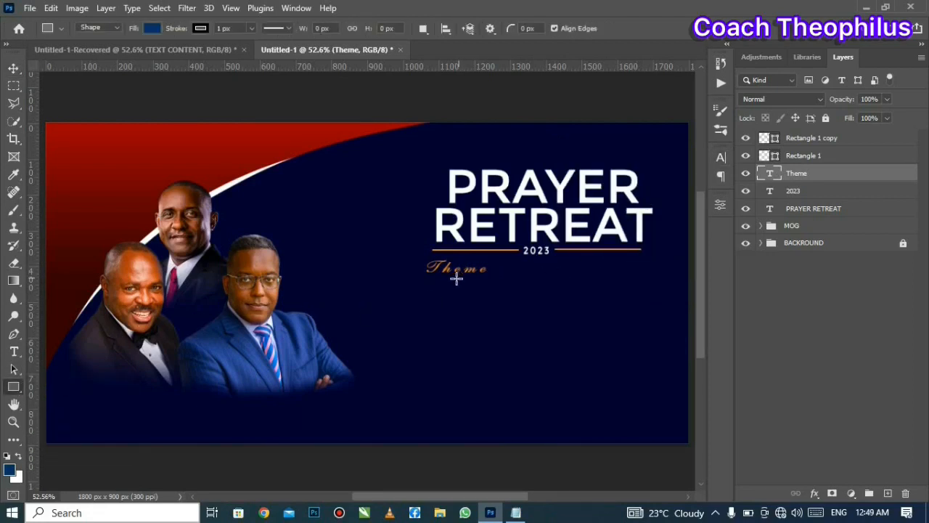
left_click_drag(432, 274, 638, 299)
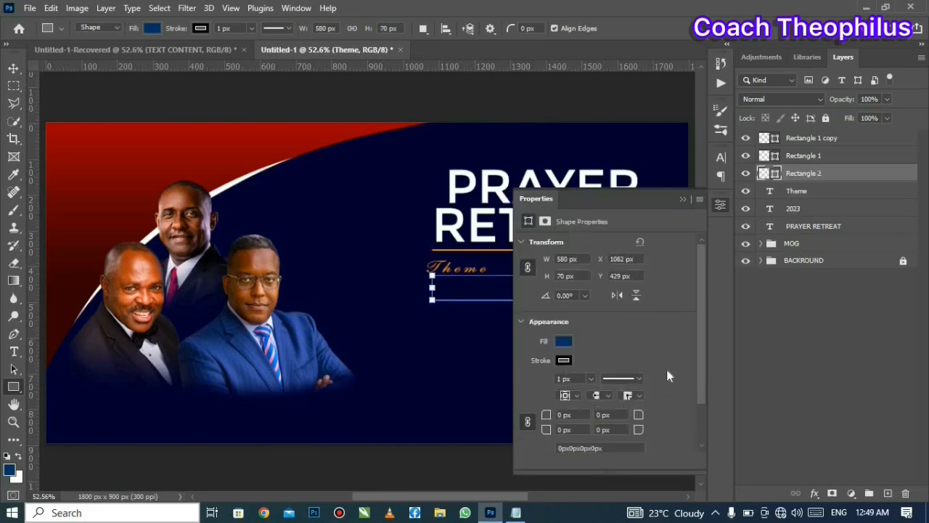
Step: Set the new rectangle's stroke width to 0 px and keep its fill on the recently used dark blue
left_click(592, 378)
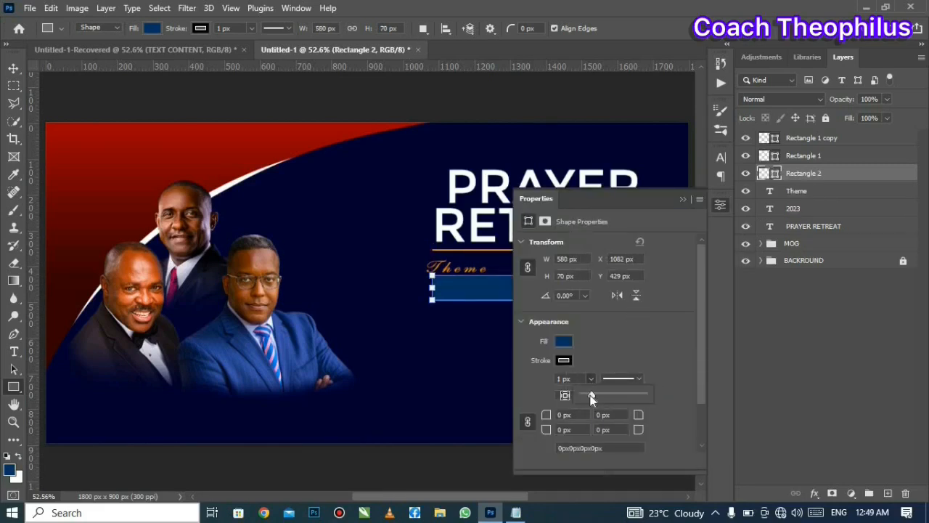
left_click_drag(592, 395, 565, 397)
left_click(565, 342)
left_click(563, 340)
left_click(594, 344)
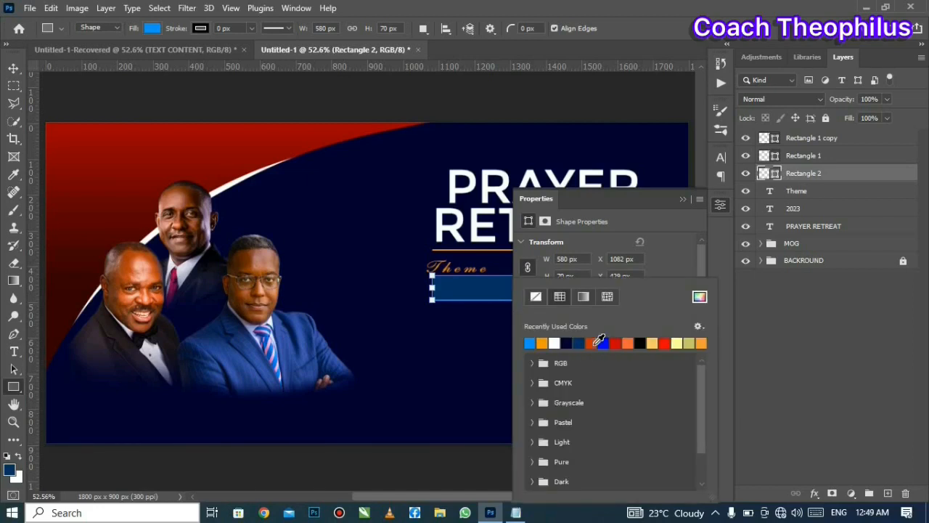
left_click(579, 345)
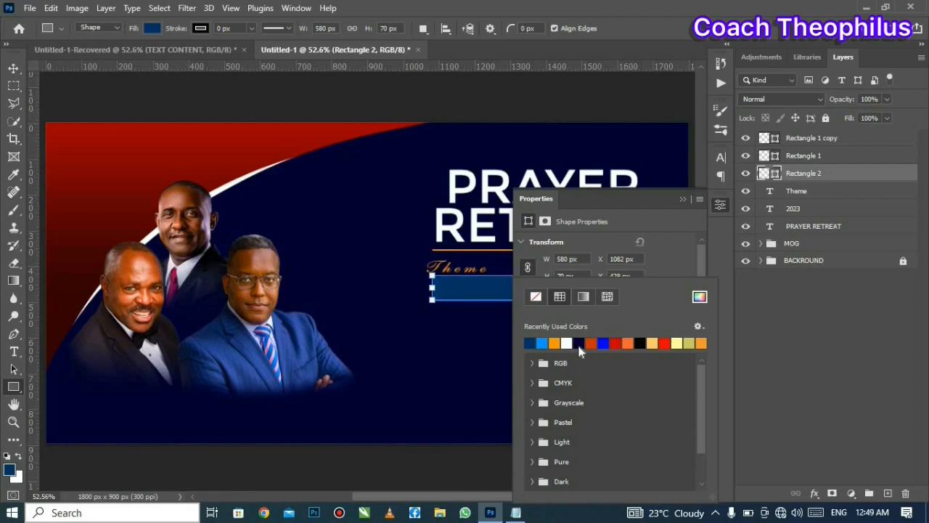
left_click(682, 199)
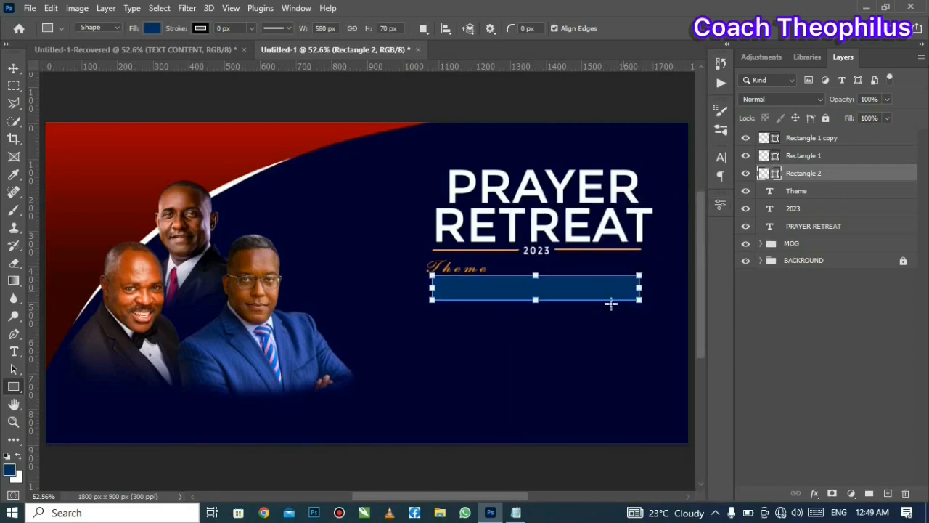
key("v")
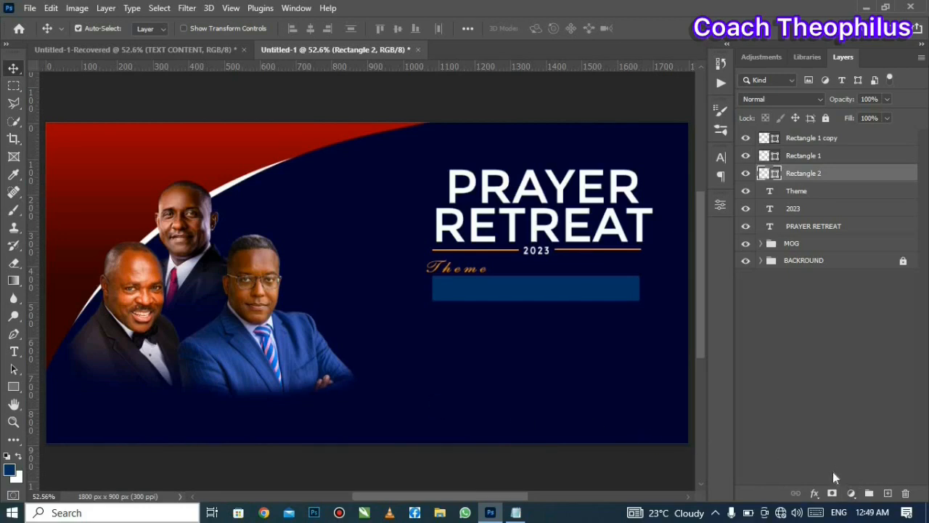
Step: Add a layer mask to the blue rectangle and choose the Foreground to Transparent preset for the Gradient tool
left_click(831, 493)
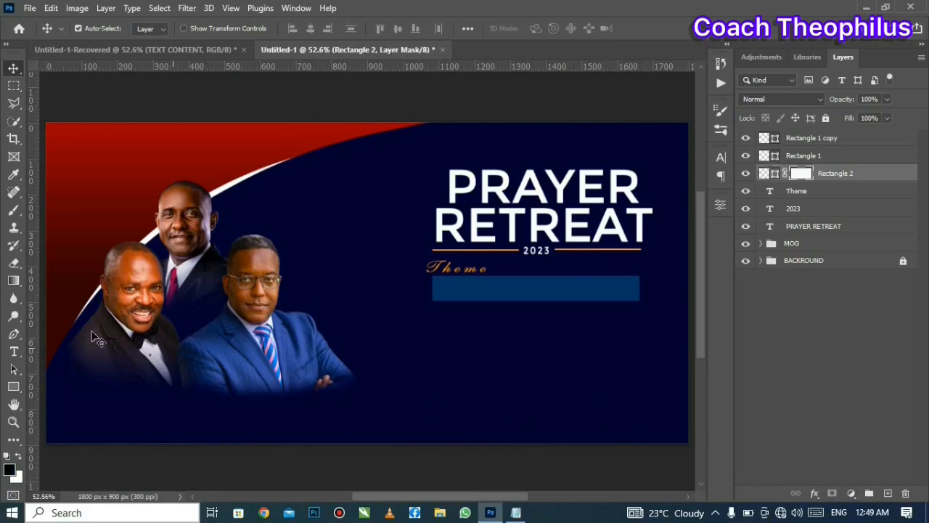
left_click(14, 280)
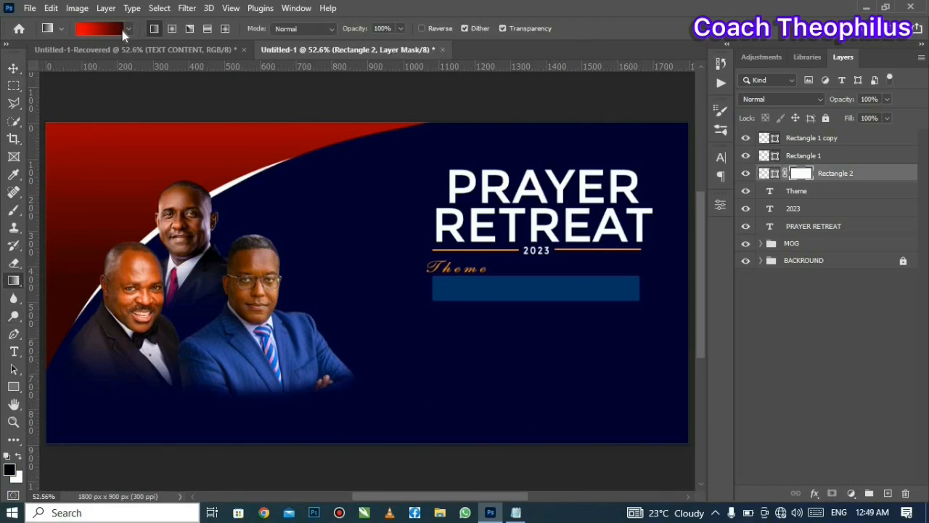
left_click(120, 29)
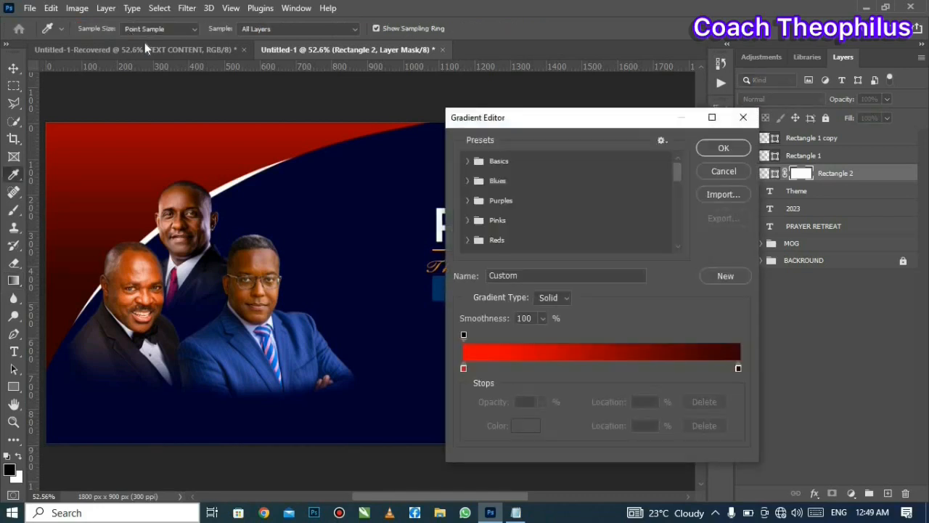
left_click(466, 160)
left_click(508, 182)
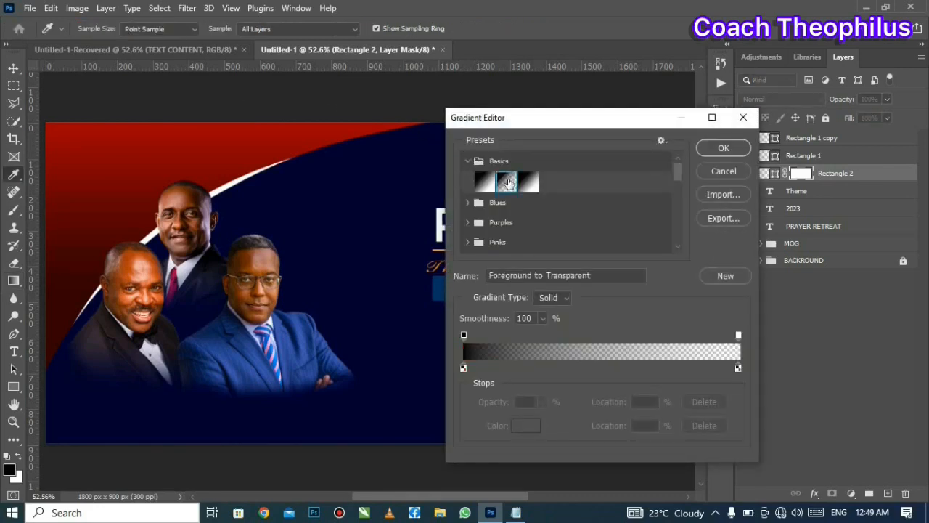
left_click(723, 148)
Step: Fade both ends of the blue rectangle into the background with short inward gradients on its layer mask
left_click_drag(408, 286, 467, 288)
left_click_drag(402, 288, 467, 289)
left_click_drag(400, 290, 485, 288)
left_click_drag(667, 283, 598, 286)
left_click_drag(667, 293, 585, 290)
left_click_drag(664, 288, 591, 286)
left_click_drag(413, 293, 482, 288)
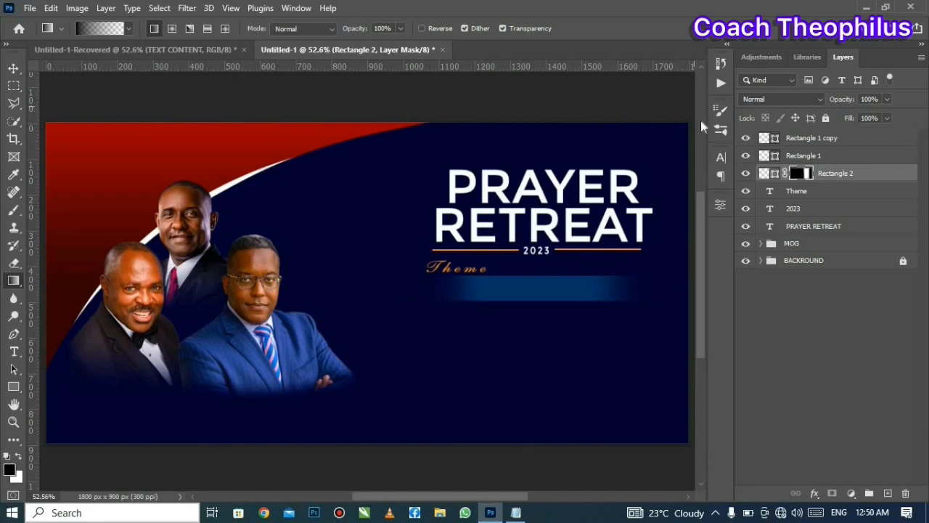
Step: Start a text layer below the blue banner and copy REVIVAL FOR EFFECTIVE SERVICE from the RETREAT file in Notepad
left_click(13, 68)
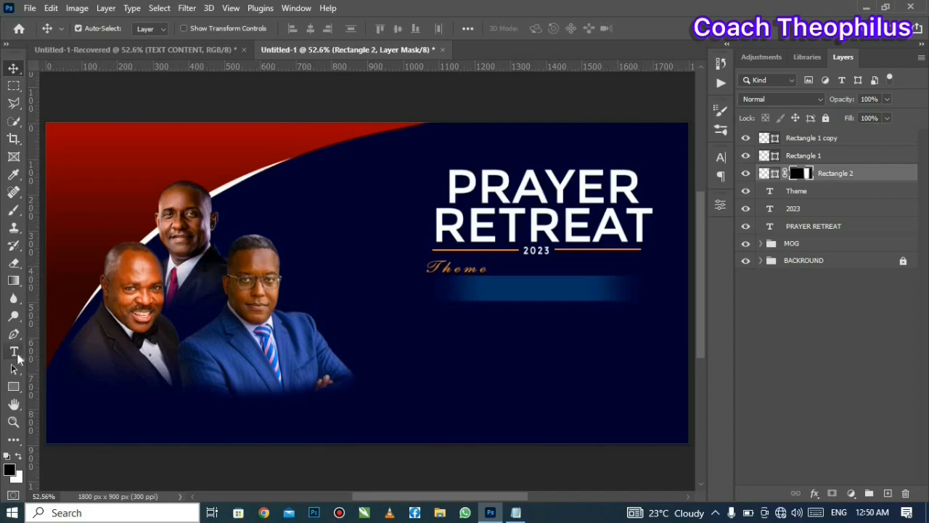
left_click(15, 352)
left_click(73, 351)
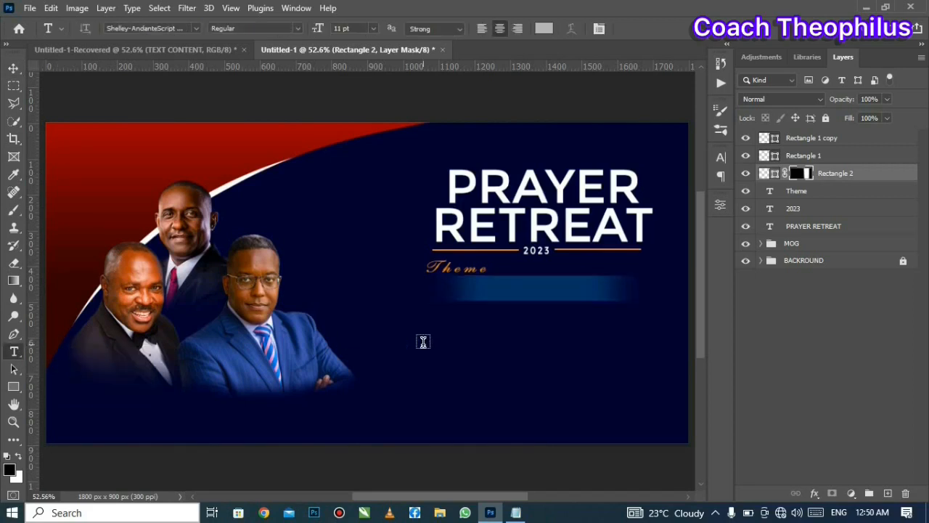
left_click(448, 355)
left_click(515, 512)
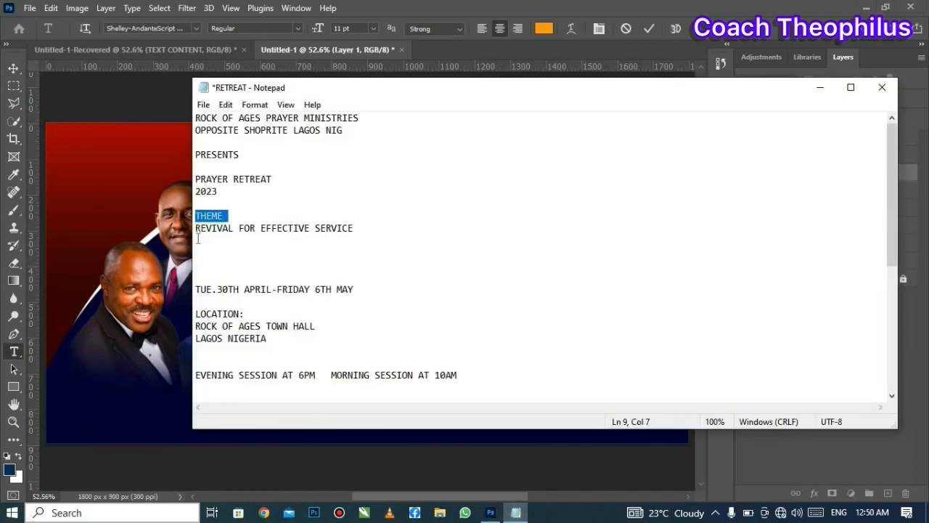
left_click_drag(198, 227, 385, 232)
right_click(385, 232)
left_click(425, 278)
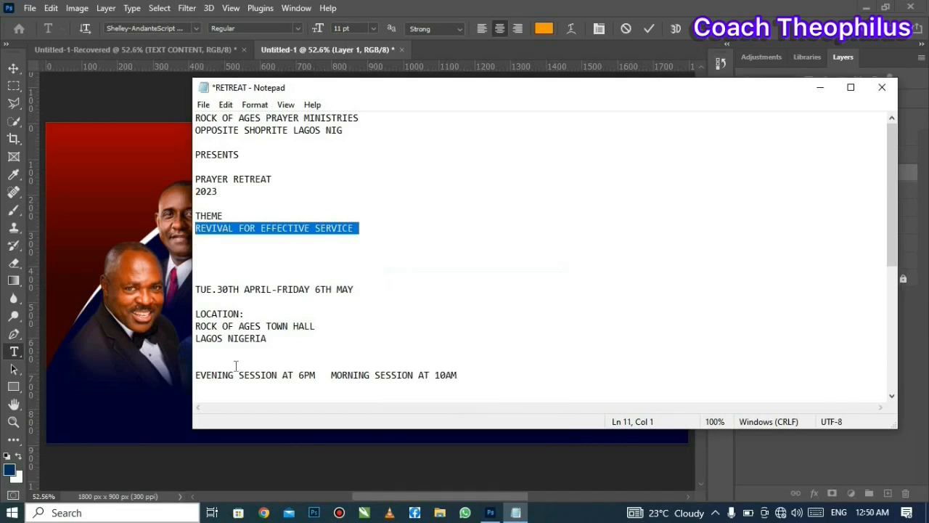
key("alt+Tab")
Step: Set the new text's font to Montserrat and paste REVIVAL FOR EFFECTIVE SERVICE in place of the placeholder
left_click(195, 28)
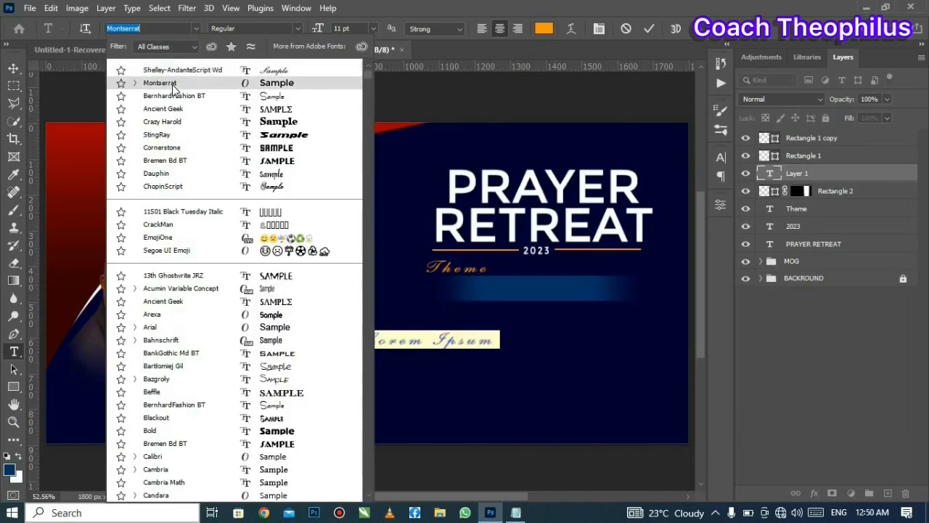
left_click(167, 83)
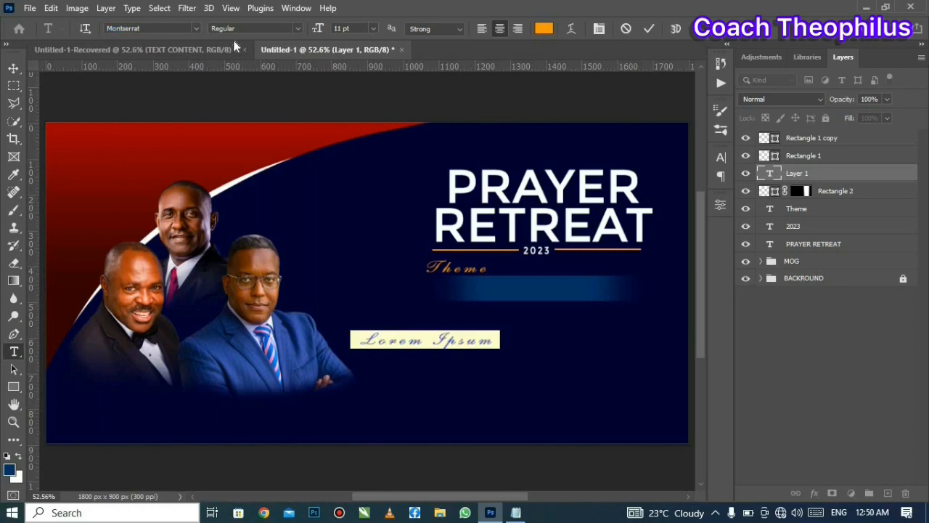
right_click(411, 340)
left_click(456, 117)
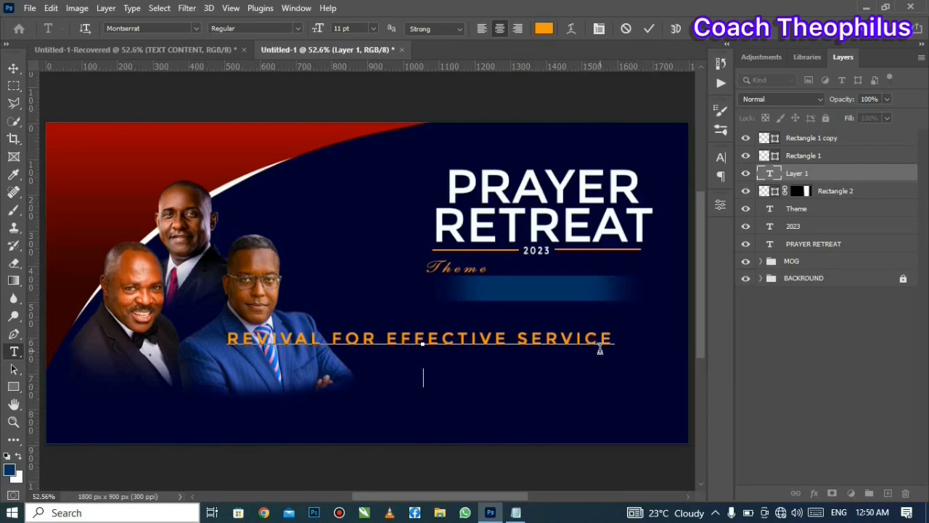
left_click(649, 28)
Step: Set the REVIVAL FOR EFFECTIVE SERVICE text to 8 pt with tracking 0
left_click(720, 158)
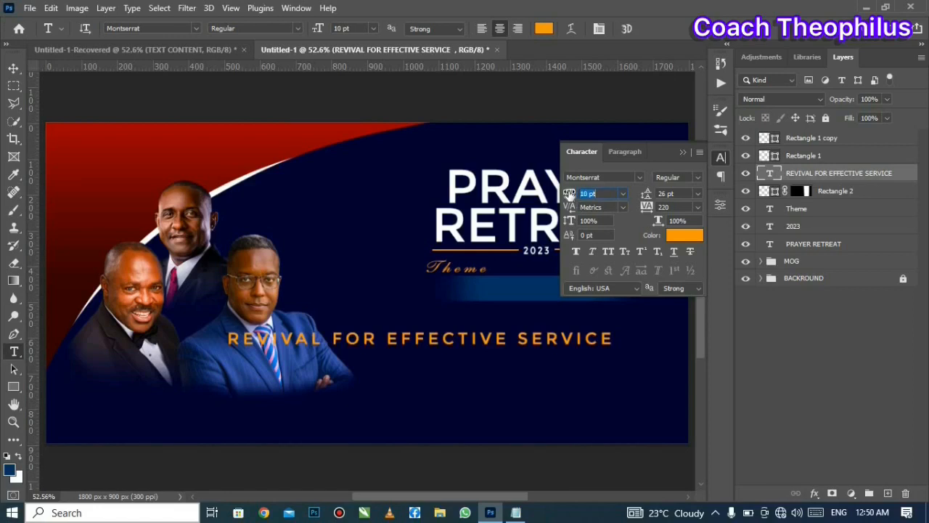
key("Down")
key("Down")
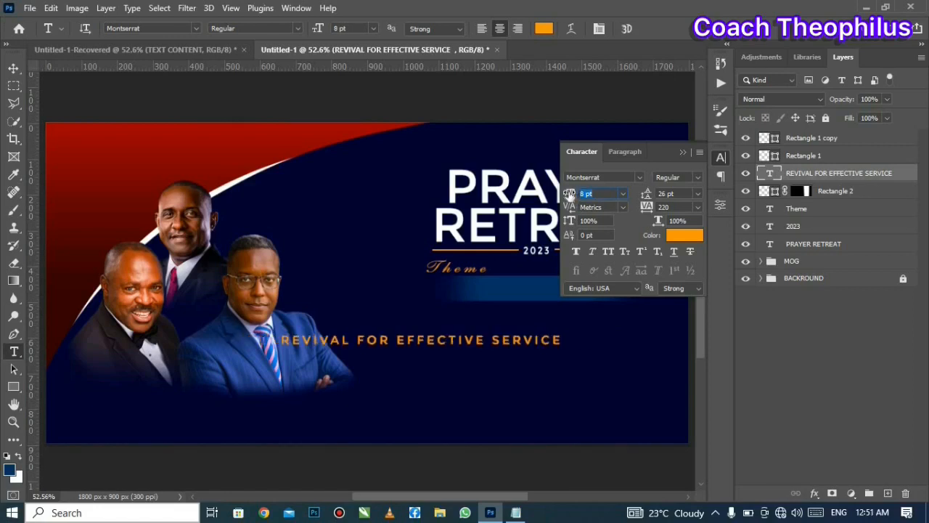
left_click(697, 208)
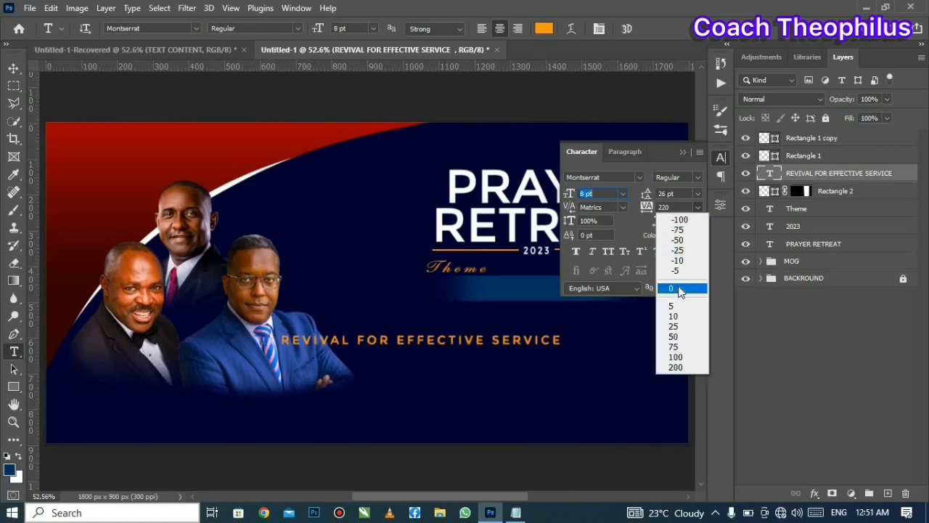
left_click(678, 290)
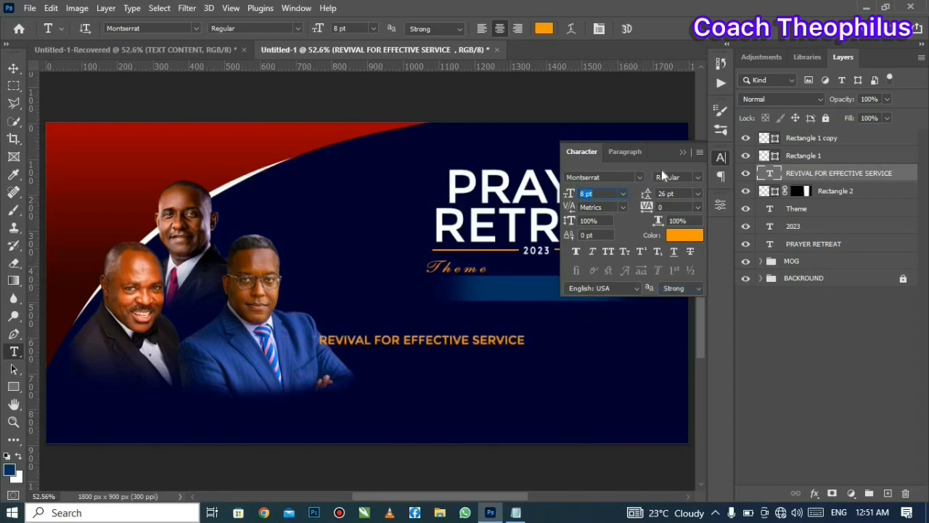
left_click(684, 151)
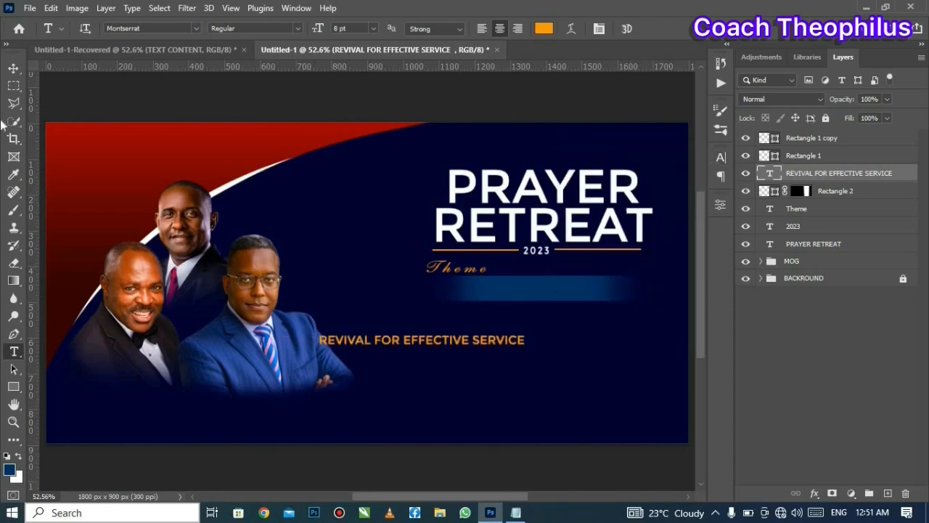
Step: Center the REVIVAL FOR EFFECTIVE SERVICE text horizontally and vertically on the blue rectangle using its outline as a selection, and deselect
left_click(13, 69)
left_click(530, 293)
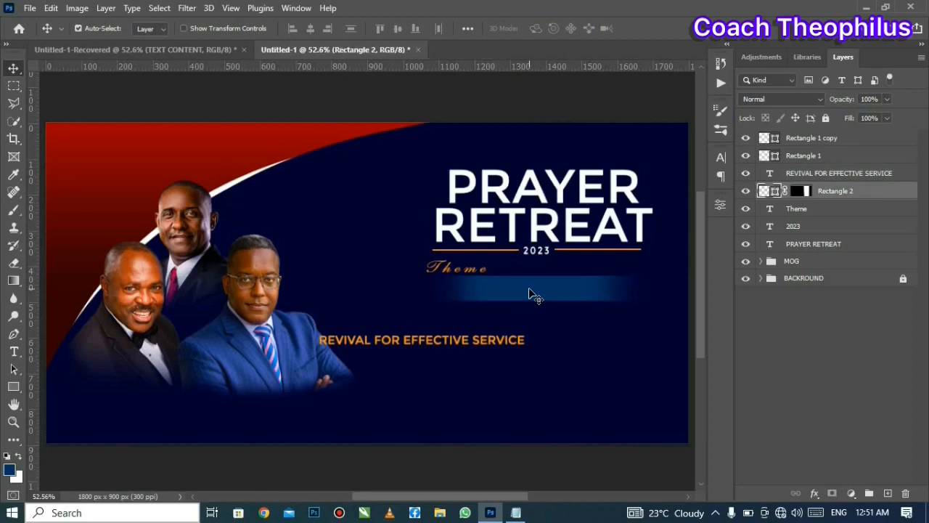
left_click(774, 192, "ctrl")
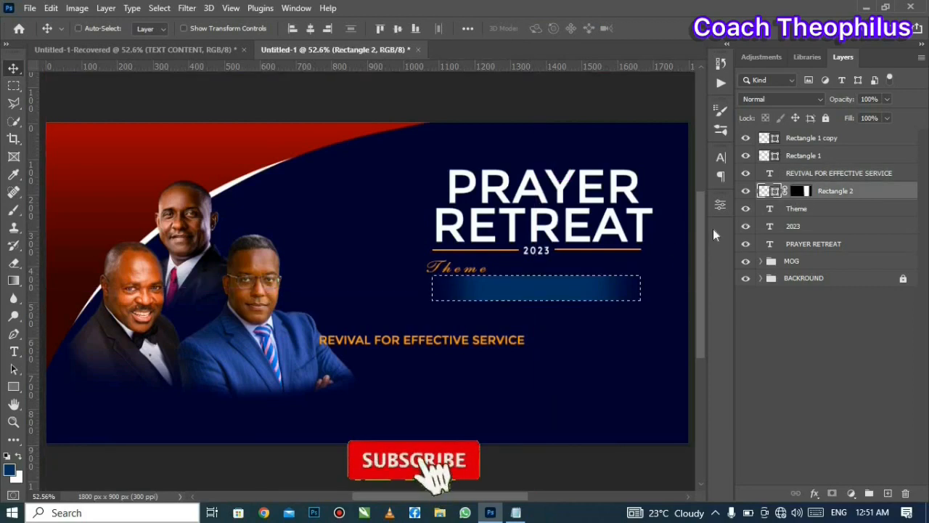
left_click(774, 176)
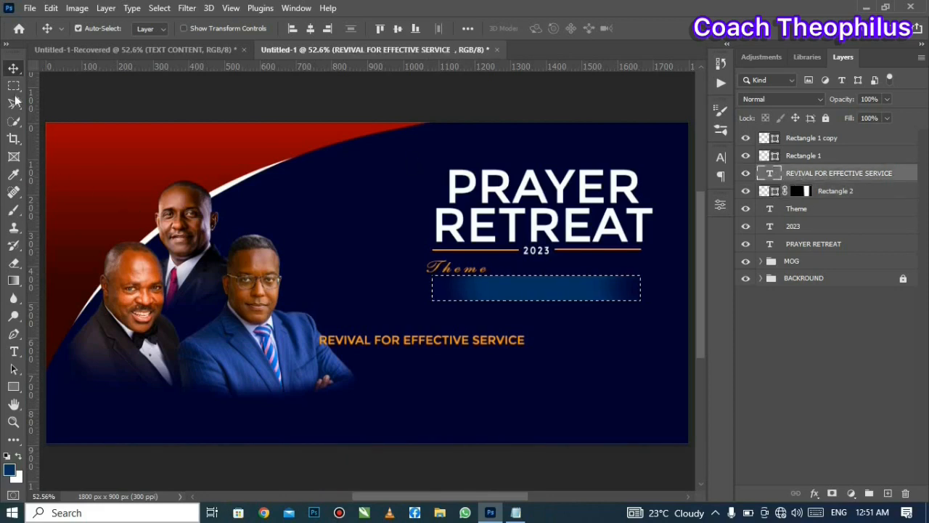
left_click(310, 29)
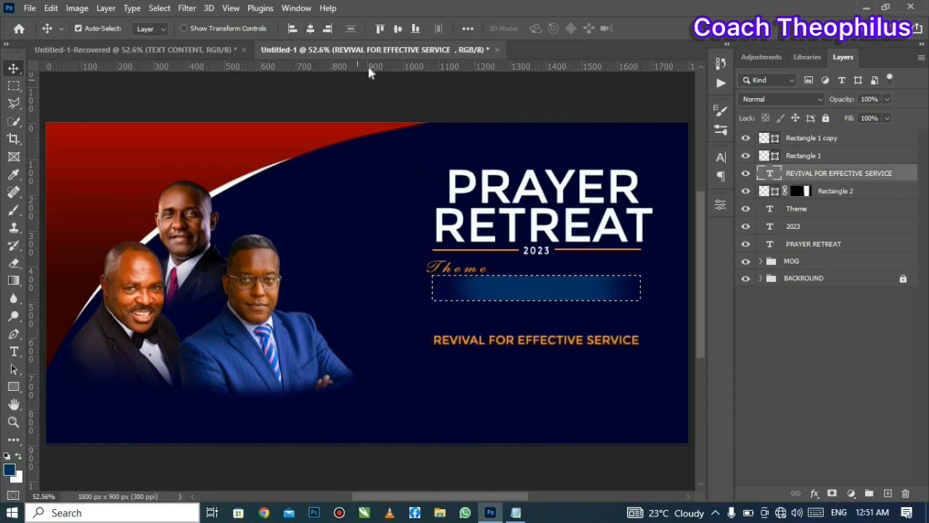
left_click(397, 29)
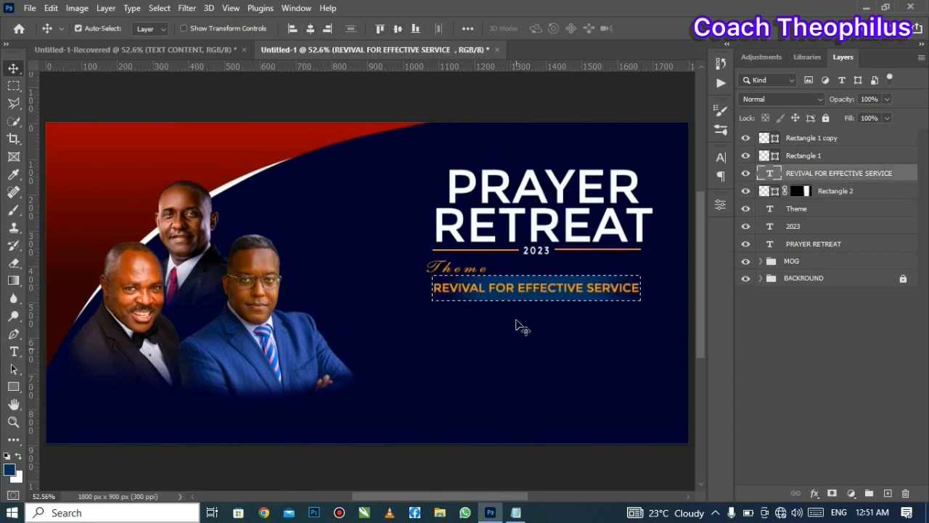
left_click(159, 8)
left_click(169, 34)
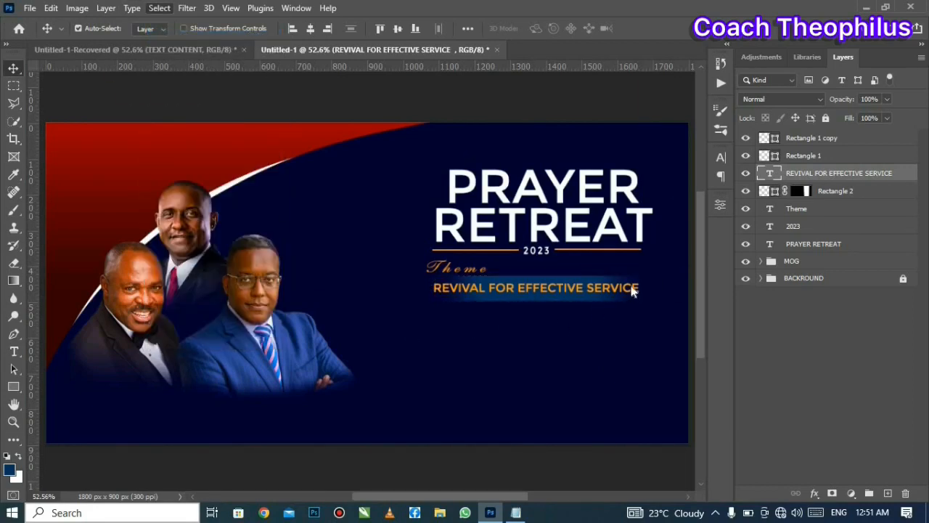
Step: Set the REVIVAL FOR EFFECTIVE SERVICE text to 7 pt and move it, its banner and the Theme text up toward the 2023 line
left_click(721, 157)
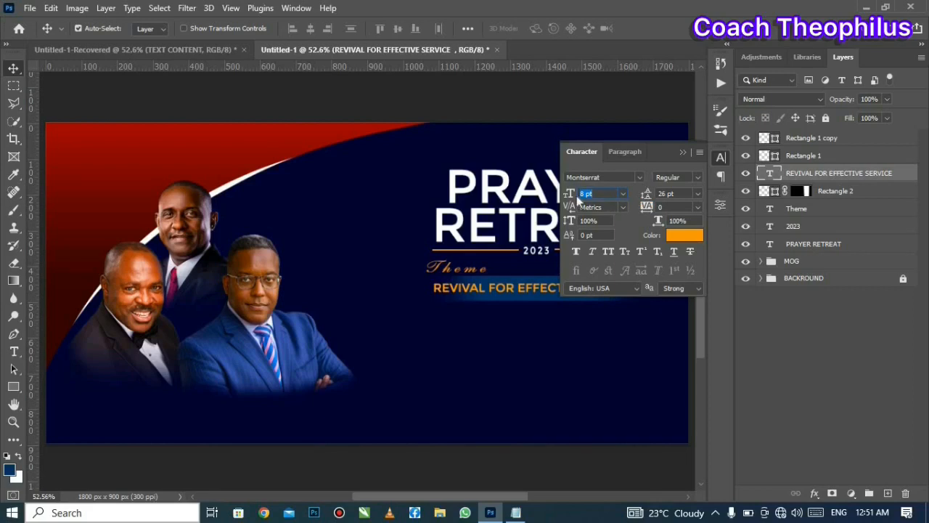
left_click_drag(568, 198, 567, 197)
left_click(684, 151)
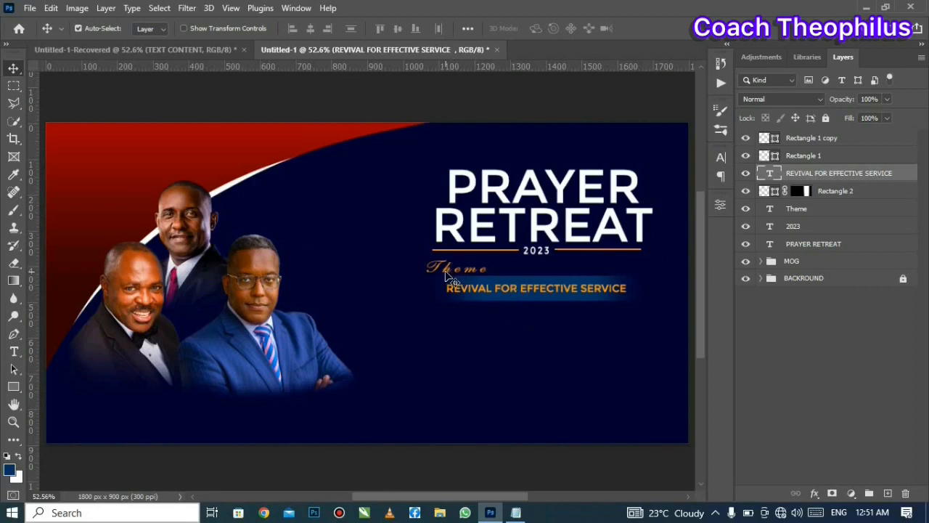
left_click_drag(446, 275, 471, 287)
left_click(472, 288)
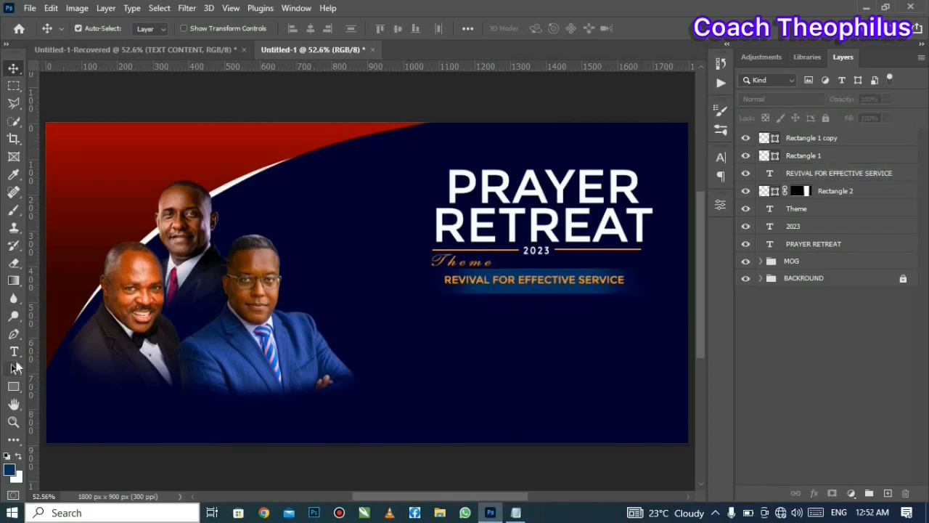
Step: Add the text TUE.30TH APRIL-FRIDAY 6TH MAY below the theme banner, copying it from the RETREAT file in Notepad
left_click(14, 351)
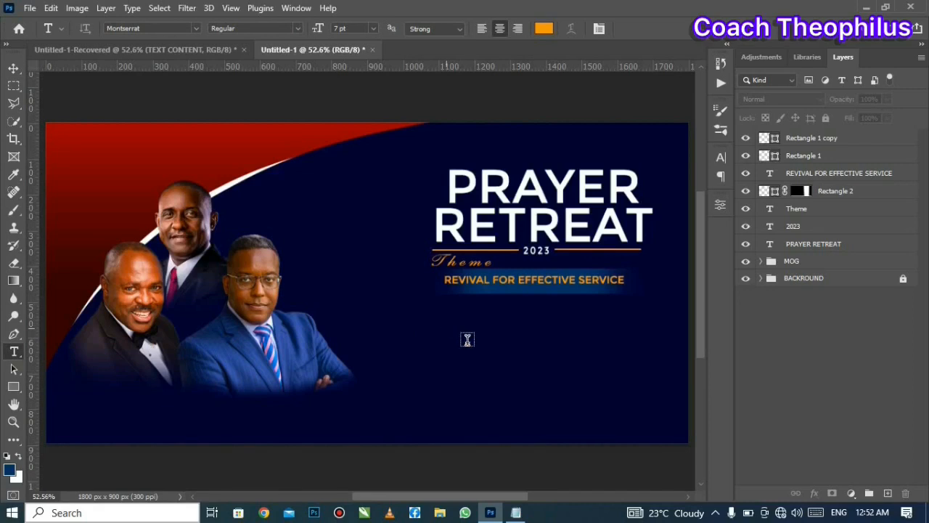
left_click(515, 512)
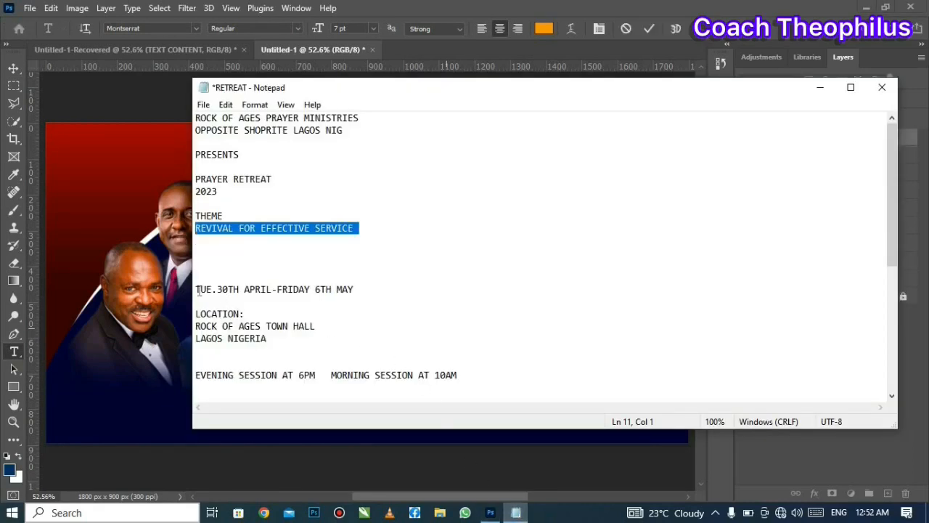
left_click_drag(196, 289, 360, 289)
right_click(372, 289)
left_click(458, 334)
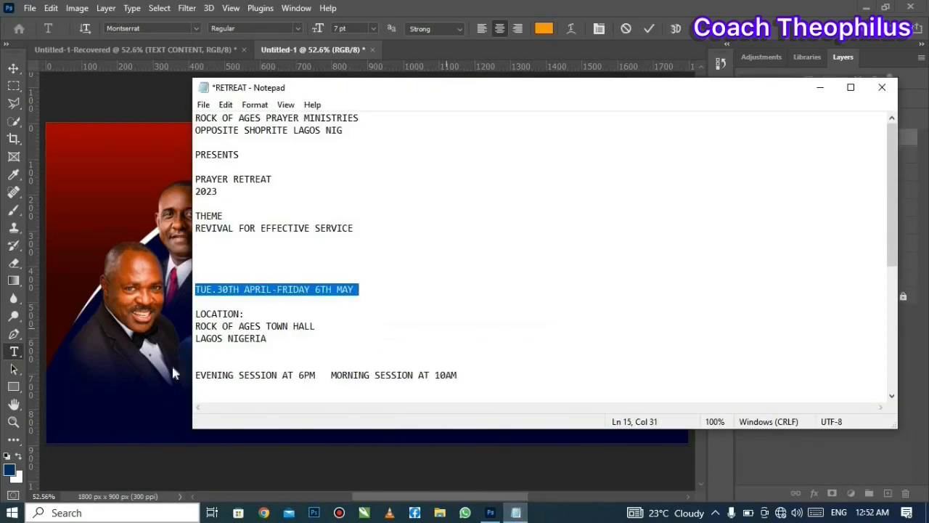
key("alt+Tab")
right_click(473, 319)
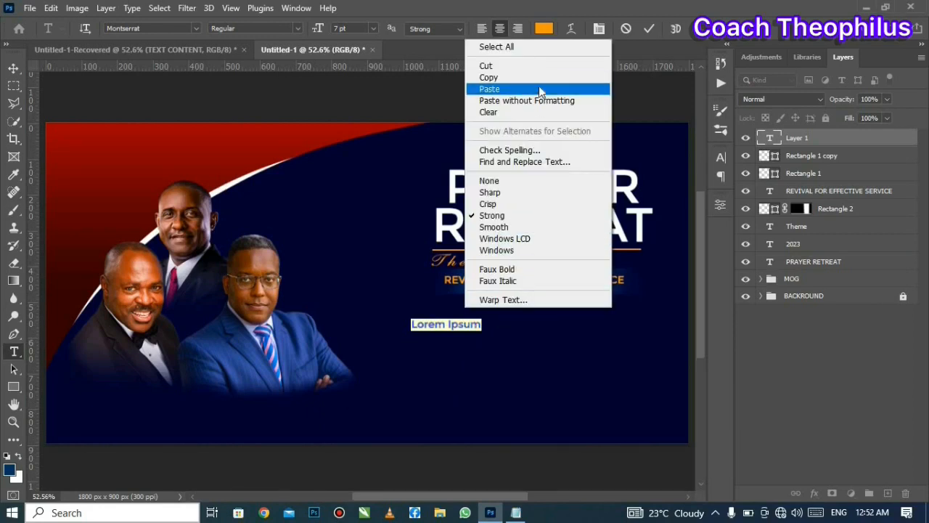
left_click(539, 88)
Step: Color the whole TUE.30TH APRIL-FRIDAY 6TH MAY text white (ffffff) and commit it
right_click(473, 344)
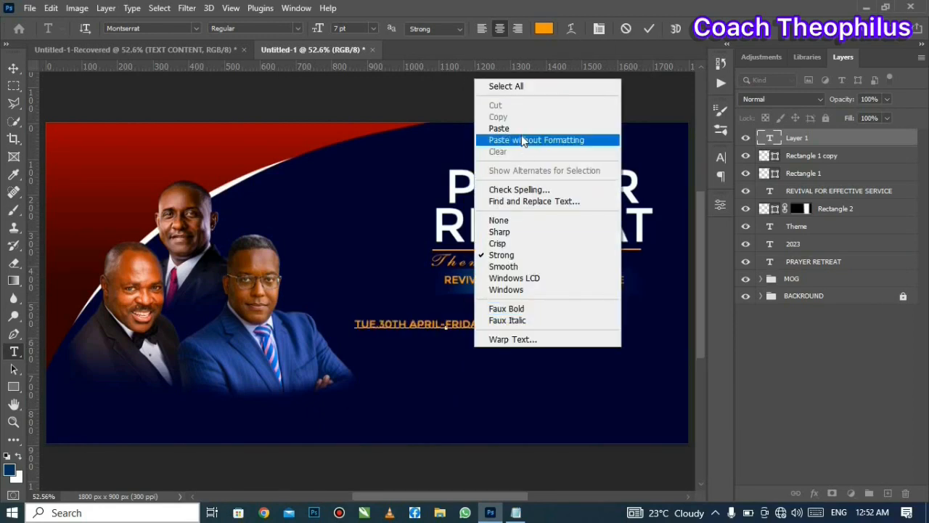
left_click(506, 86)
left_click(544, 28)
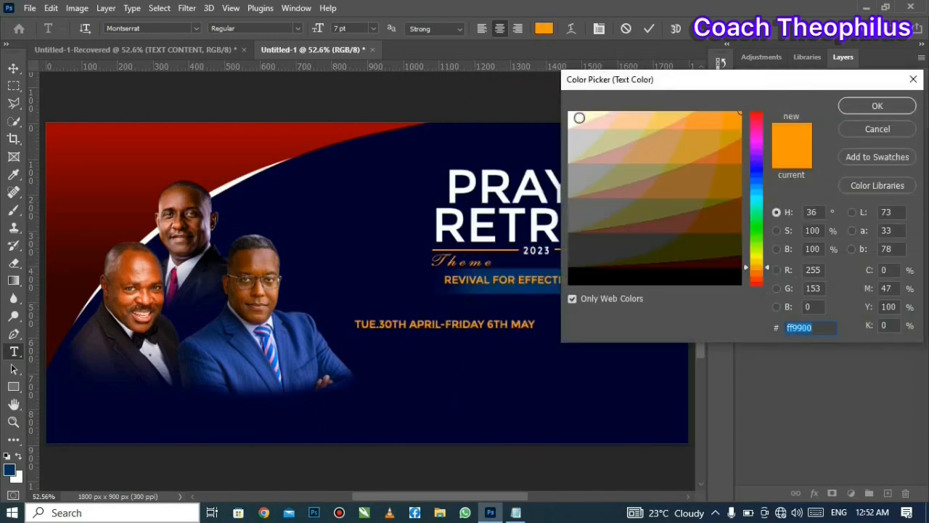
type("ffffff")
left_click(876, 106)
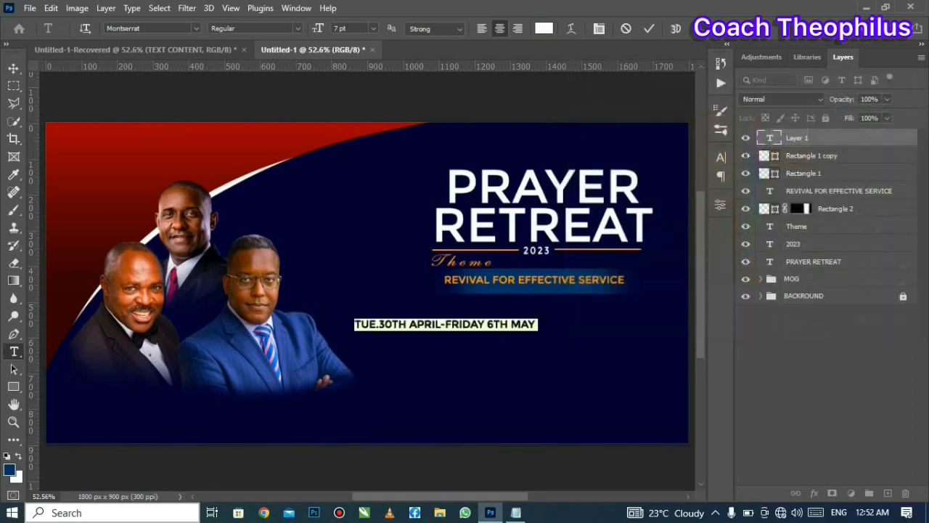
left_click(649, 29)
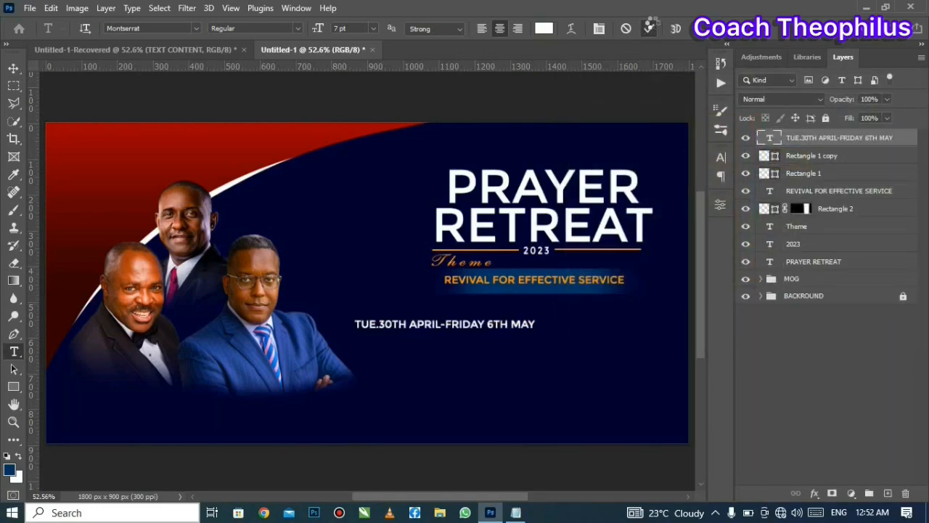
Step: Format the TUE.30TH APRIL-FRIDAY 6TH MAY text as Montserrat Regular with faux bold at 8 pt
left_click(720, 157)
left_click(697, 177)
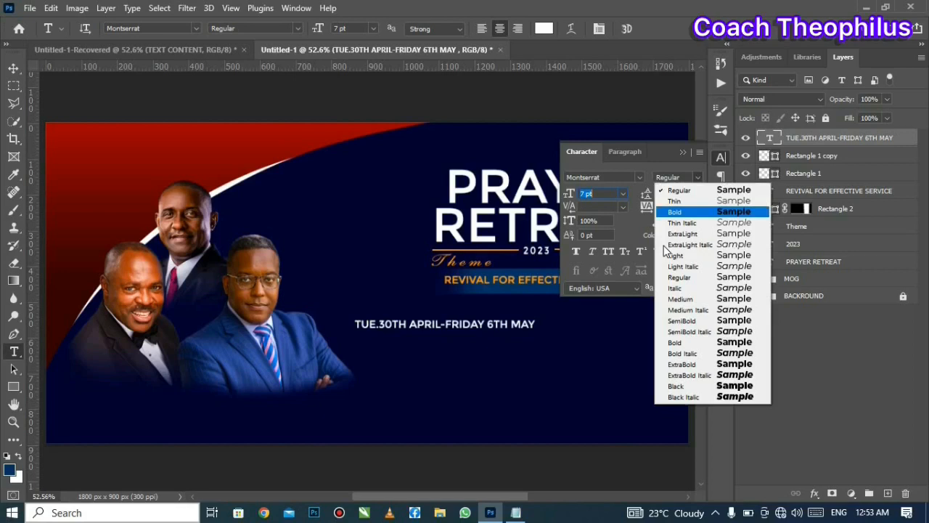
left_click(679, 382)
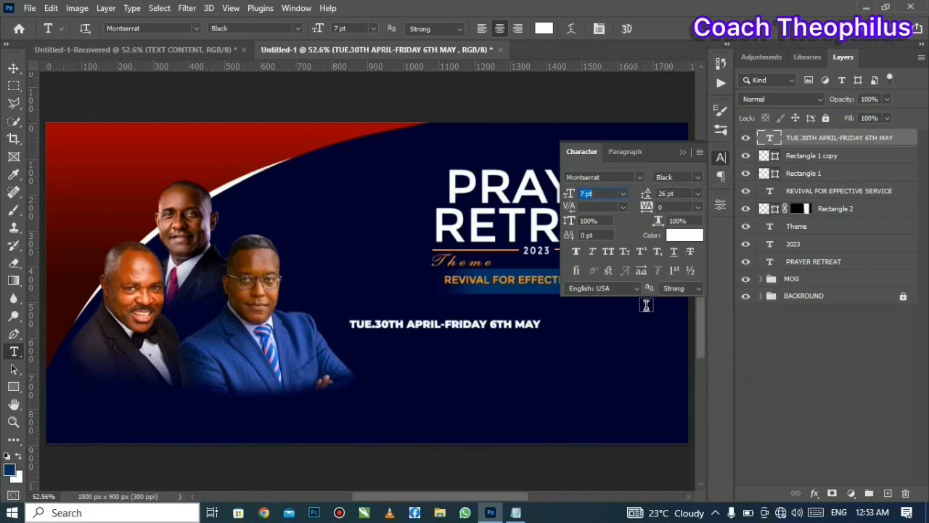
left_click(577, 251)
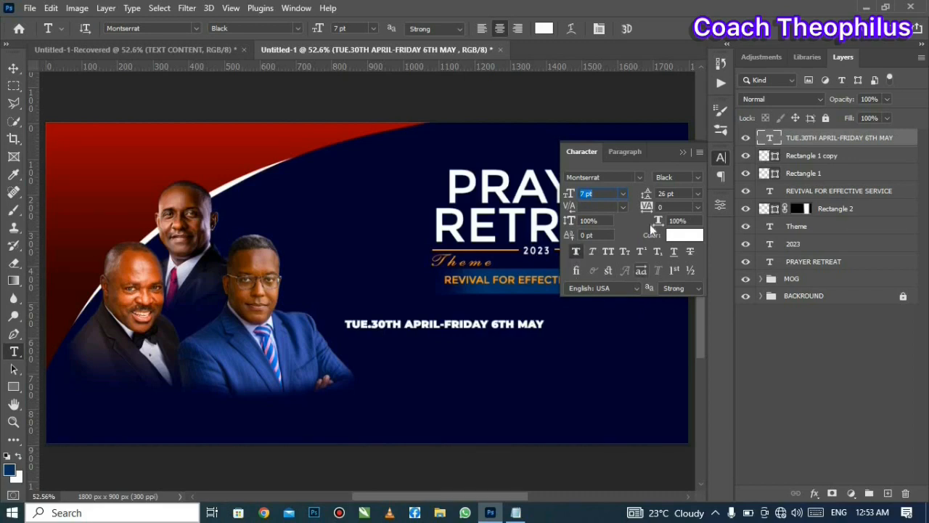
left_click(695, 179)
left_click(676, 193)
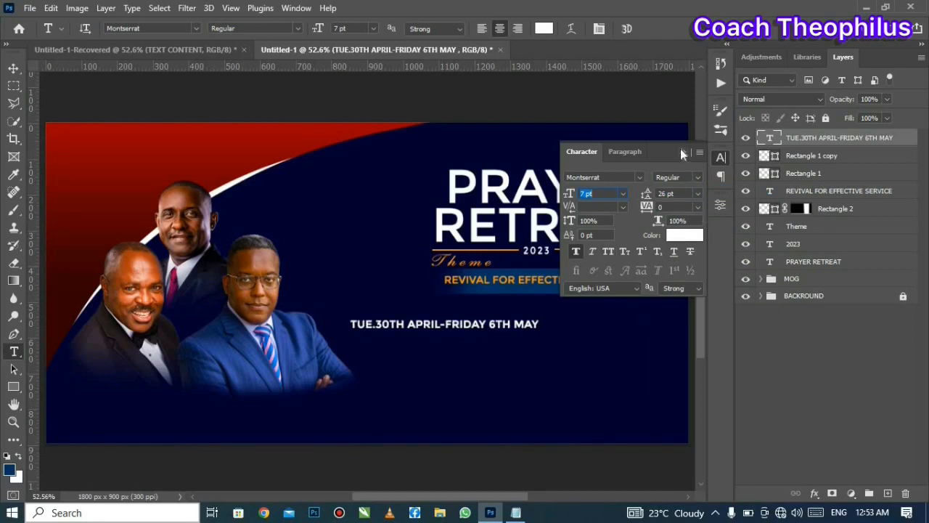
left_click(623, 194)
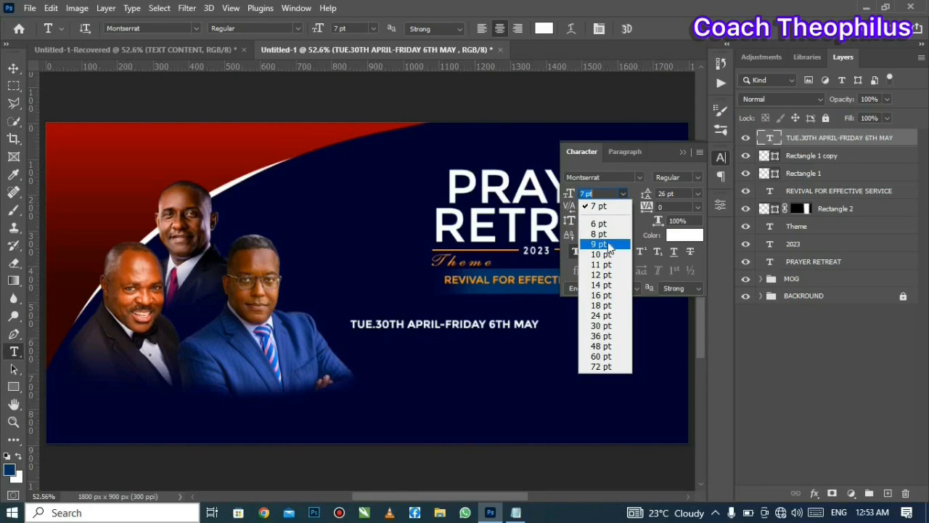
left_click(600, 234)
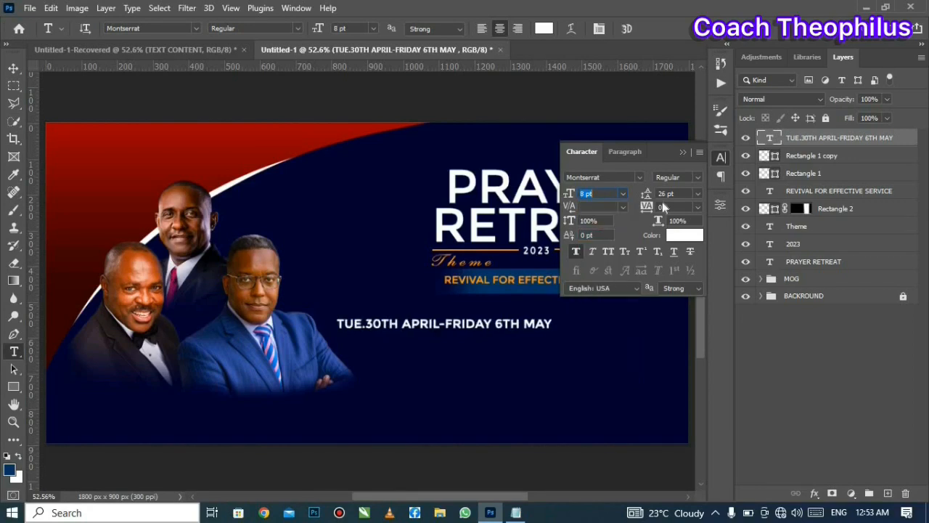
left_click(682, 152)
Step: Move the date line directly beneath REVIVAL FOR EFFECTIVE SERVICE using Free Transform
left_click(51, 7)
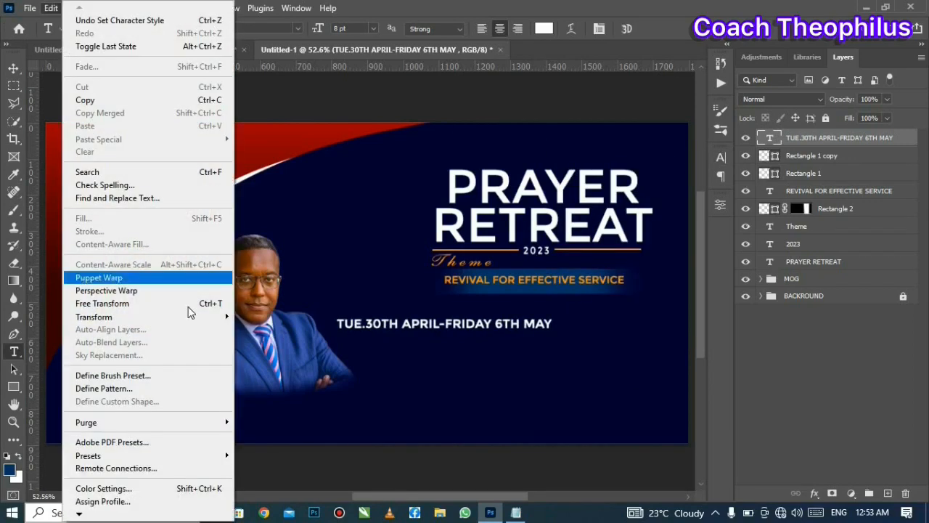
left_click(102, 304)
left_click_drag(404, 324, 456, 309)
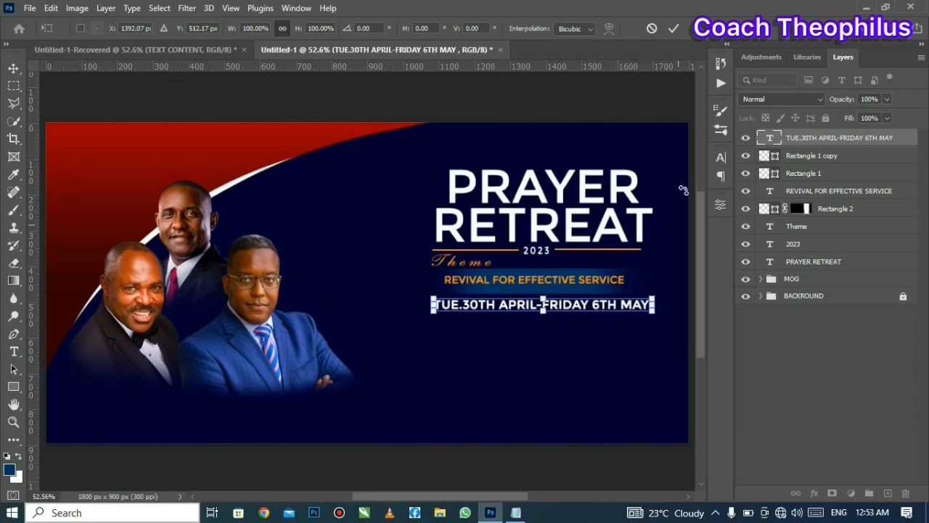
left_click(675, 28)
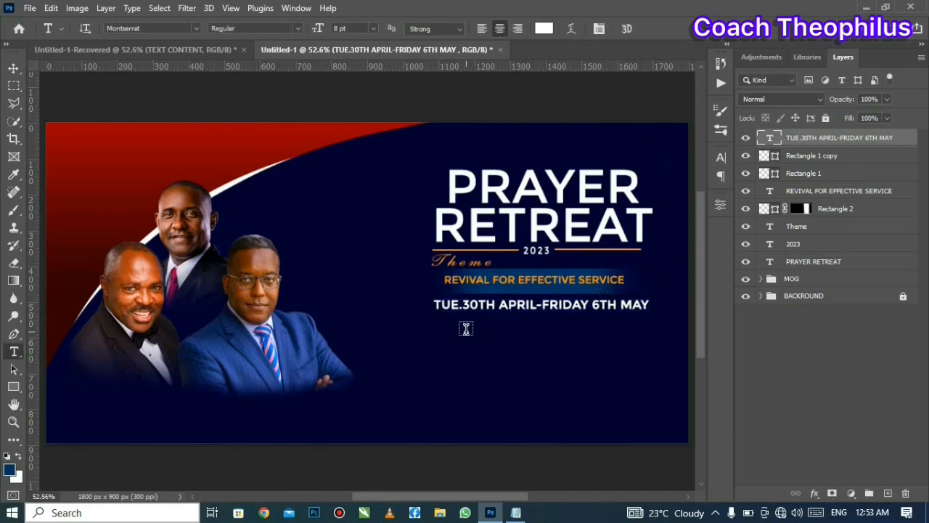
Step: Copy 2023 from the RETREAT notes in Notepad and paste it as a new text layer below the date line in Photoshop
left_click(428, 341)
left_click(516, 512)
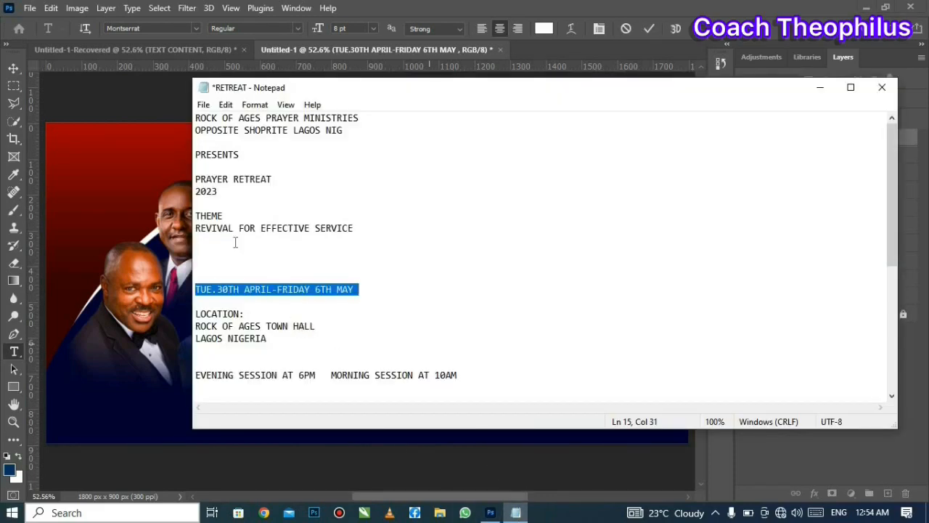
double_click(206, 192)
right_click(245, 192)
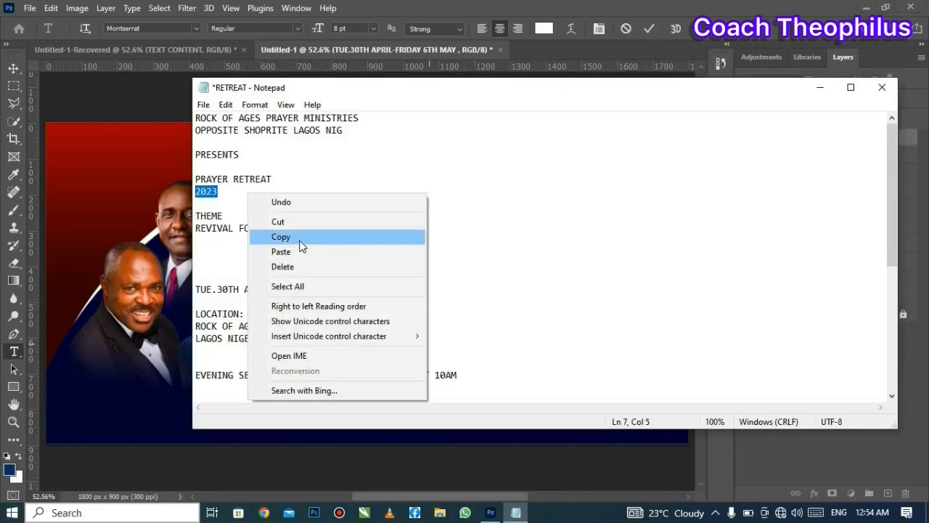
left_click(304, 239)
left_click(166, 325)
right_click(449, 339)
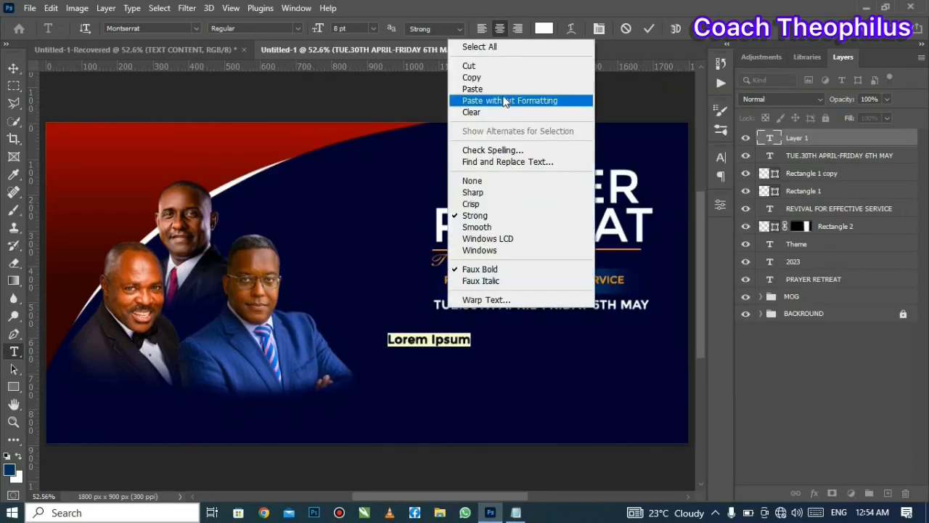
left_click(503, 90)
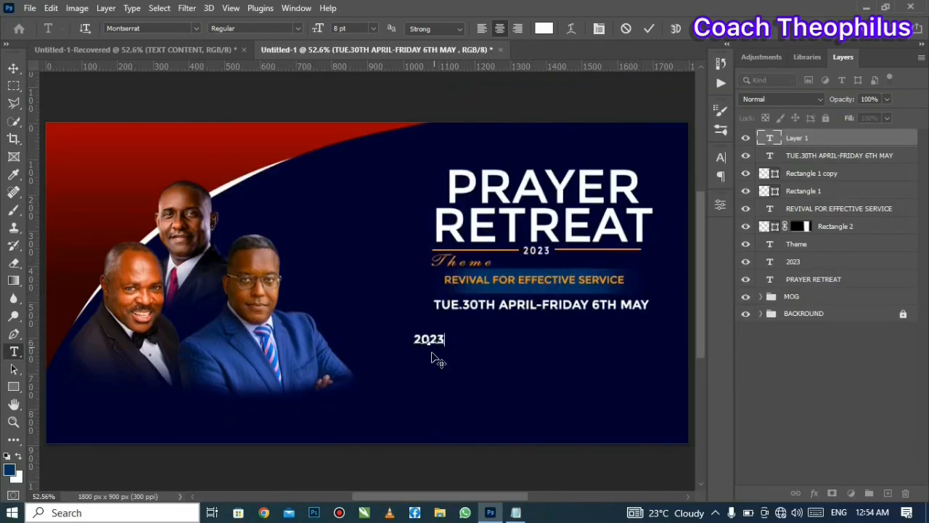
Step: Place the new 2023 text just under the start of the date line and set its size to 7 pt
left_click_drag(438, 351, 451, 335)
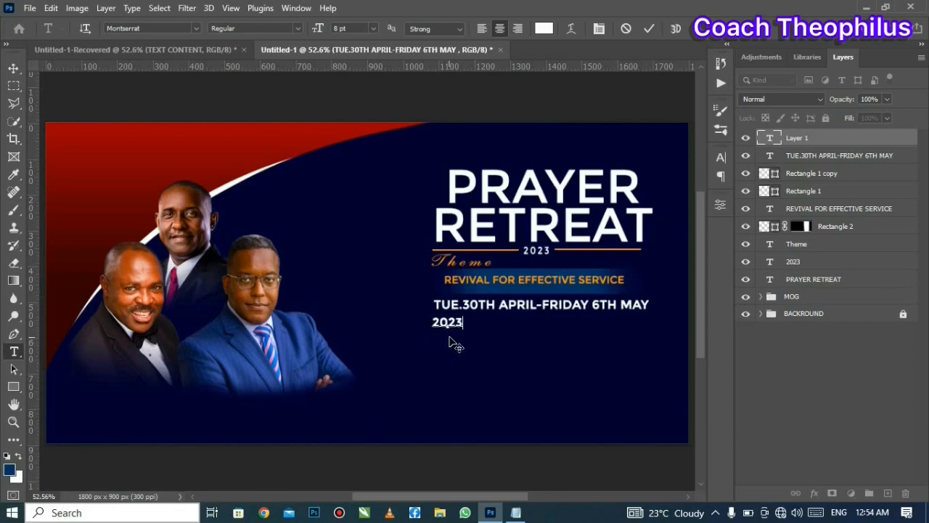
left_click(648, 28)
left_click(717, 159)
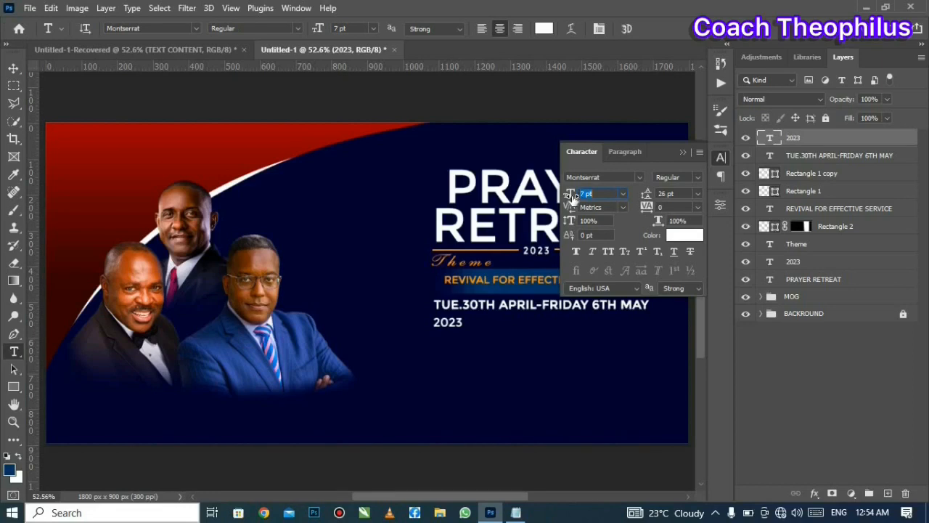
left_click(681, 154)
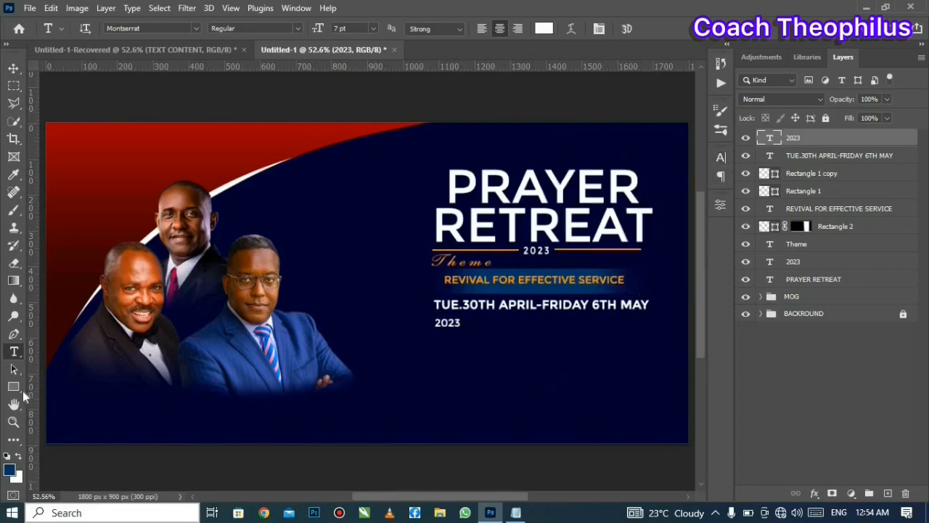
Step: Draw a rectangle shape about 509 × 49 px beside the lower 2023 text, beneath the date line
left_click(16, 388)
left_click(65, 384)
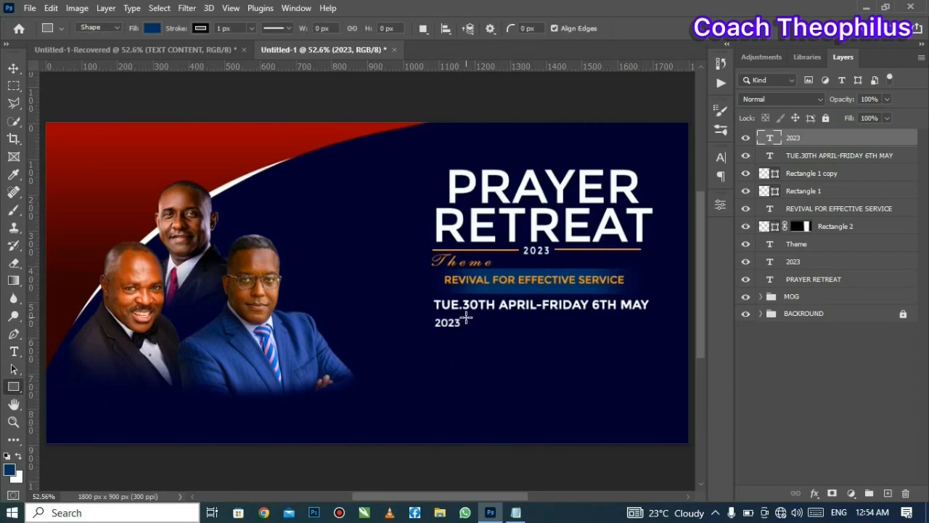
left_click_drag(466, 317, 649, 335)
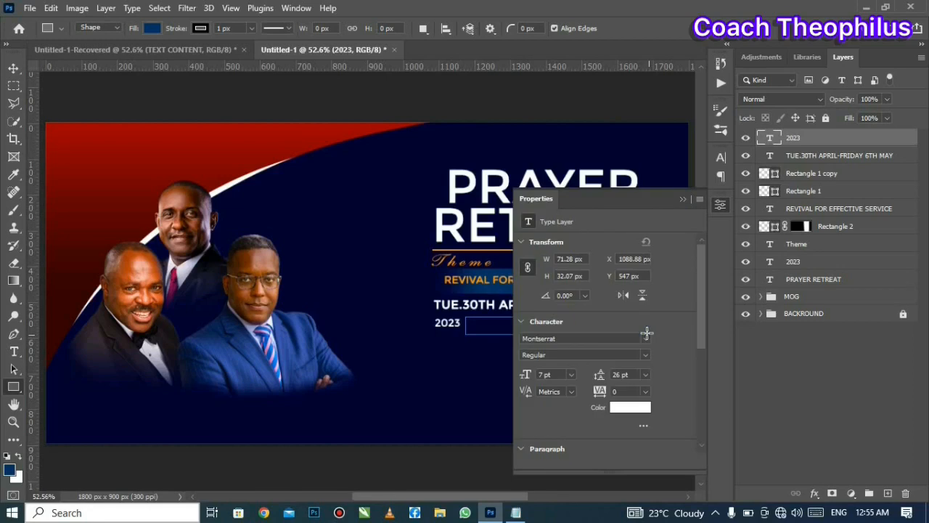
Step: Set the new rectangle's stroke width to 0 px and its fill to white
left_click(592, 378)
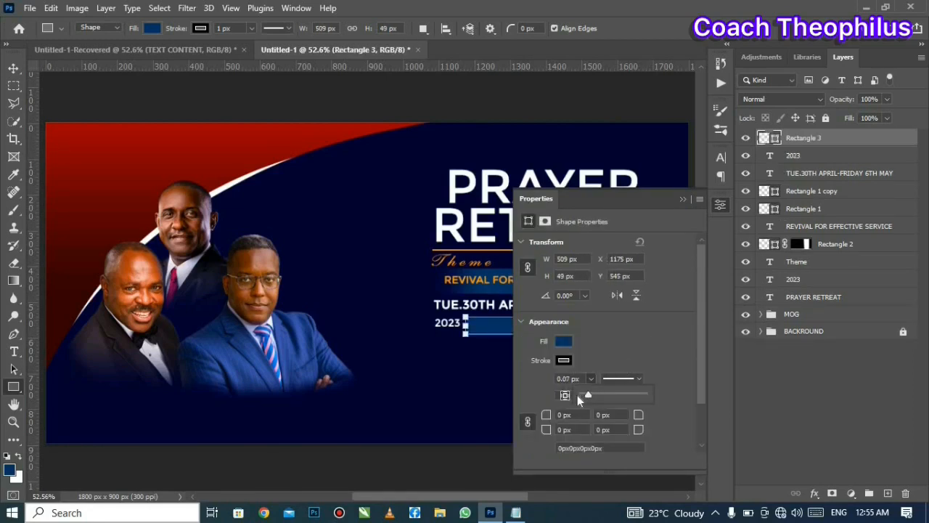
left_click(563, 341)
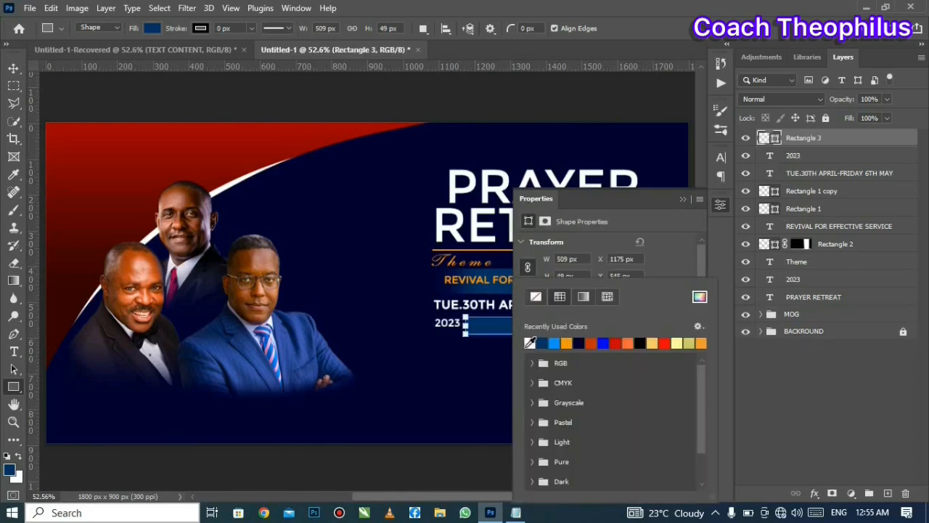
left_click(529, 344)
left_click(681, 199)
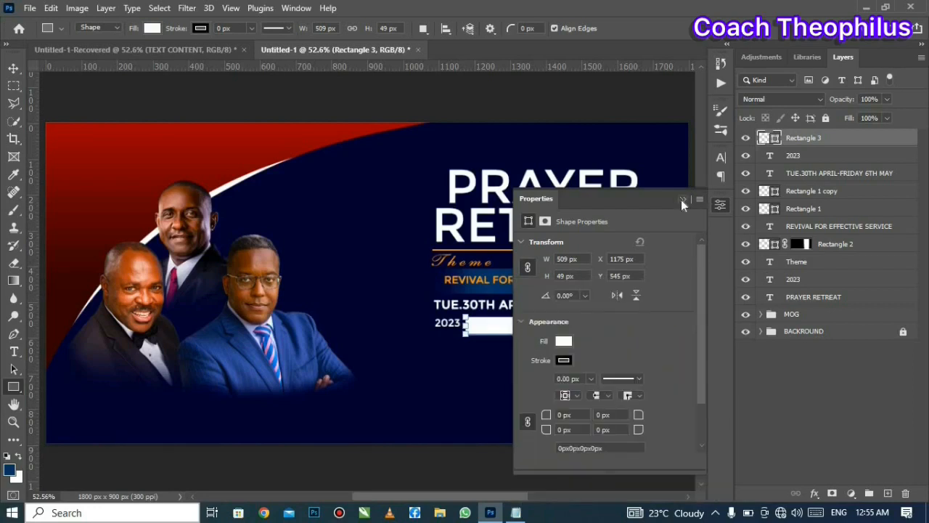
left_click(681, 200)
Step: Nudge the white rectangle up so it lines up with the 2023 text beside it
left_click(13, 67)
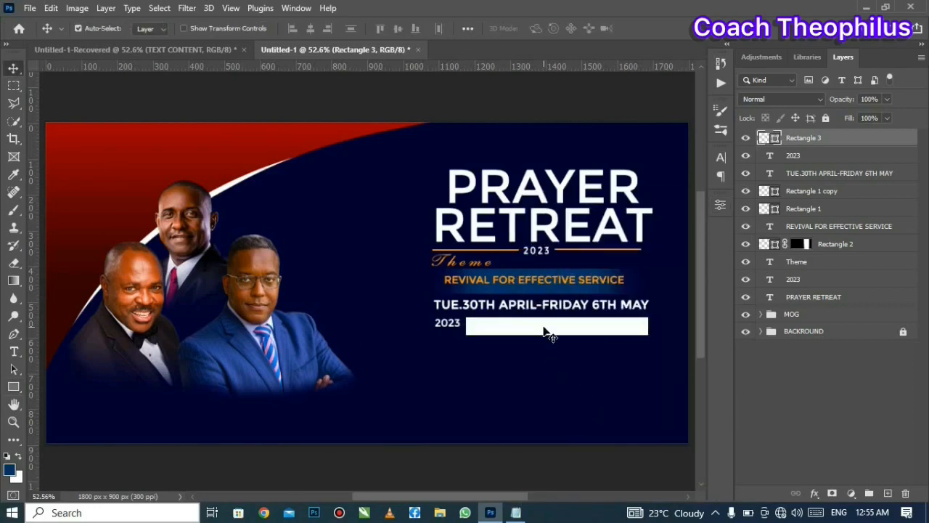
key("Up")
key("Up")
key("Up")
key("Up")
key("Up")
key("Up")
key("Up")
key("Up")
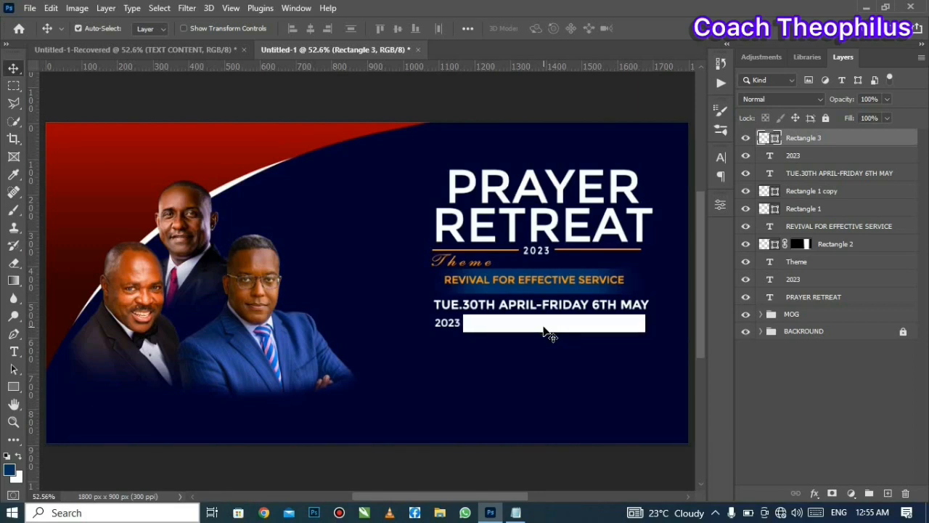
Step: Transform the white rectangle into a slightly smaller slanted bar with a horizontal skew of about -23.5°
left_click(51, 8)
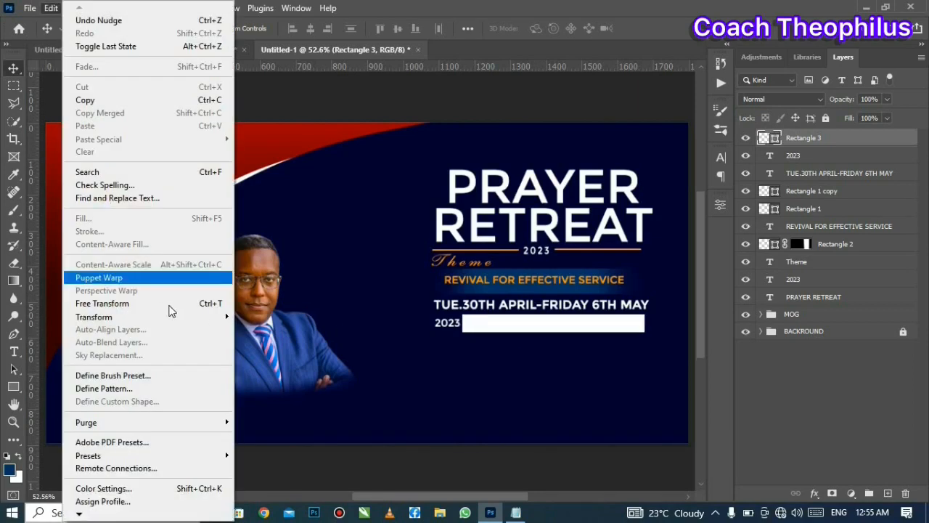
left_click(173, 305)
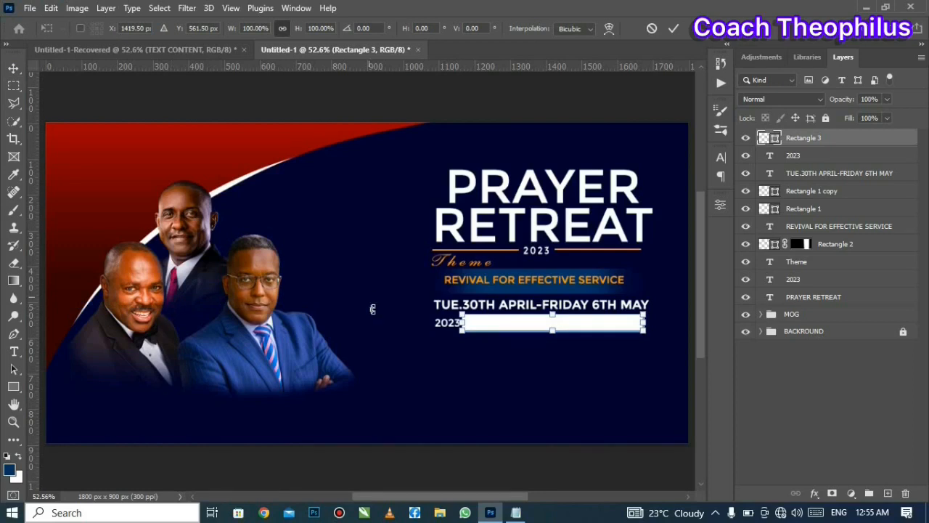
left_click_drag(467, 319, 479, 320)
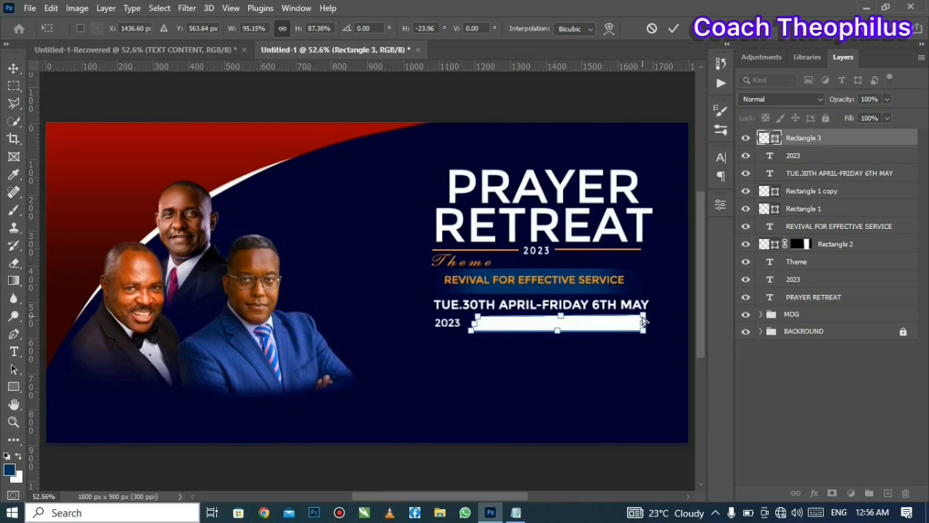
left_click(673, 29)
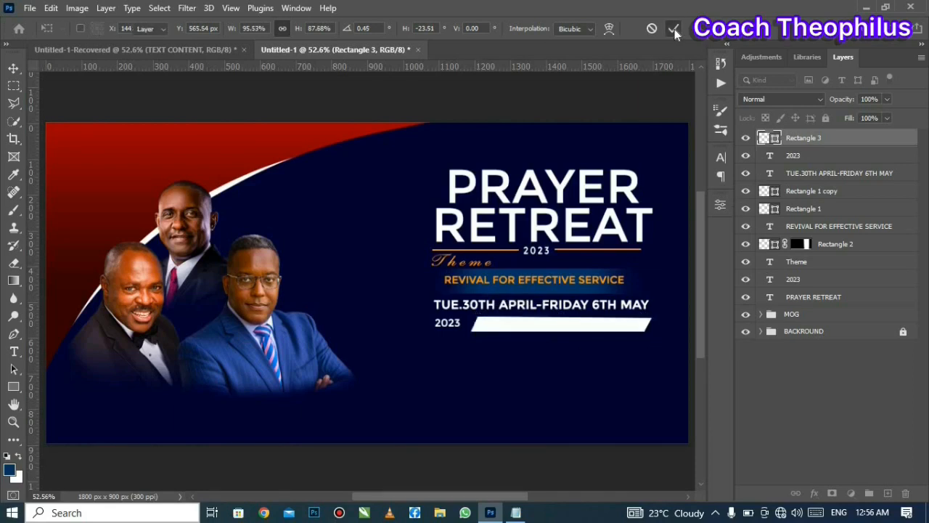
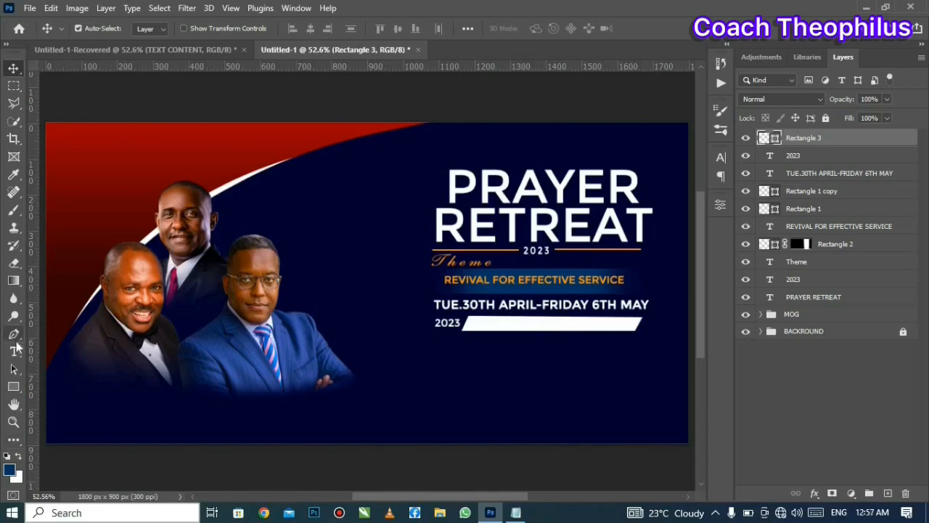
Step: Copy SATURDAY 15TH JUNE SPECIAL GUEST ARRIVING from the Notepad notes and paste it as new text below the white bar in Photoshop
left_click(13, 351)
left_click(49, 354)
left_click(445, 375)
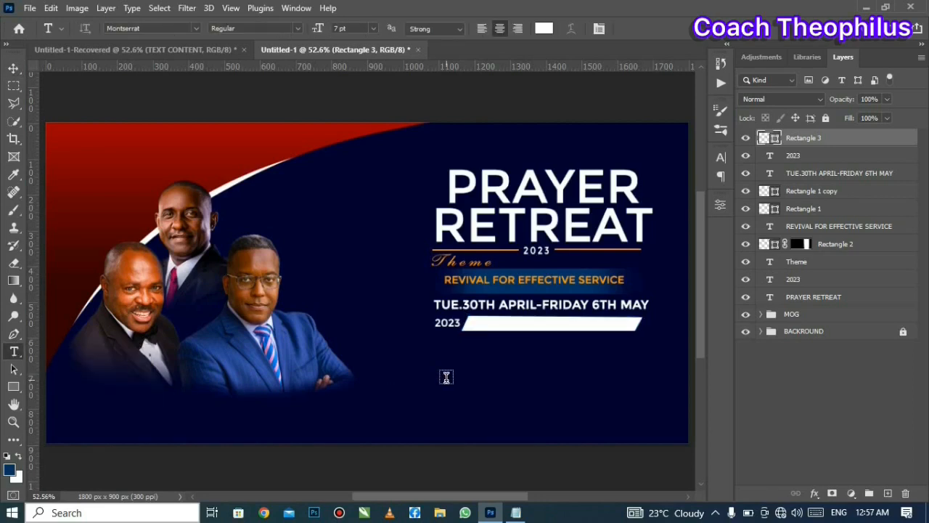
left_click(516, 513)
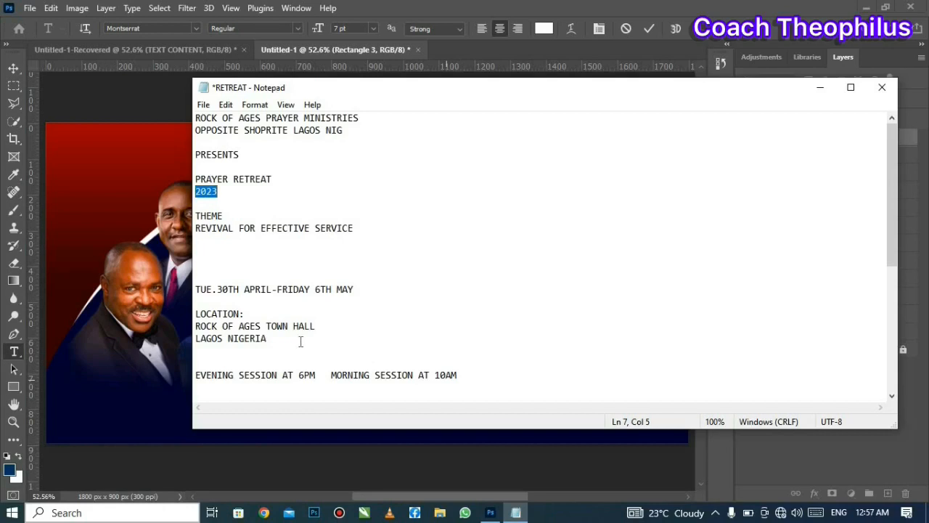
scroll(301, 341, "down", 2)
left_click_drag(197, 338, 456, 349)
right_click(456, 349)
left_click(490, 186)
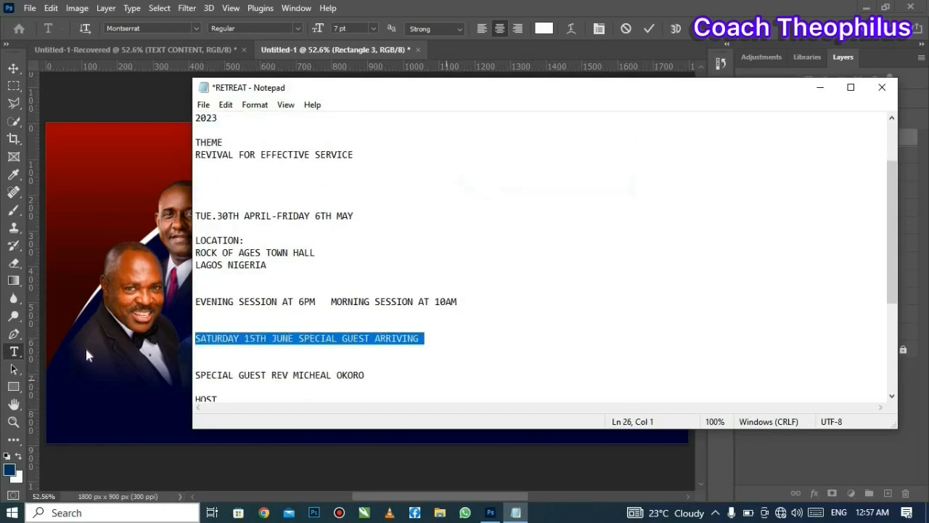
key("alt+Tab")
right_click(455, 368)
left_click(482, 149)
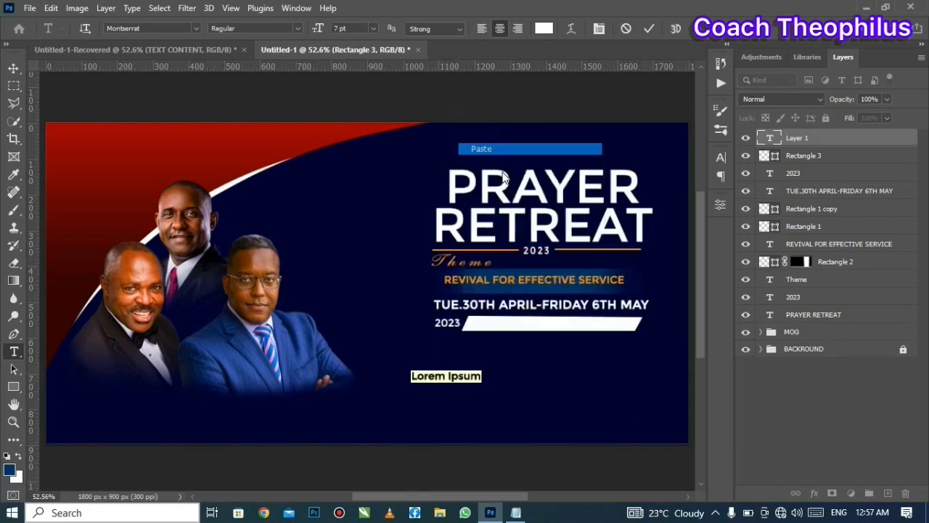
Step: Select all of the special guest text and set its color to dark navy #000033
right_click(469, 348)
left_click(539, 86)
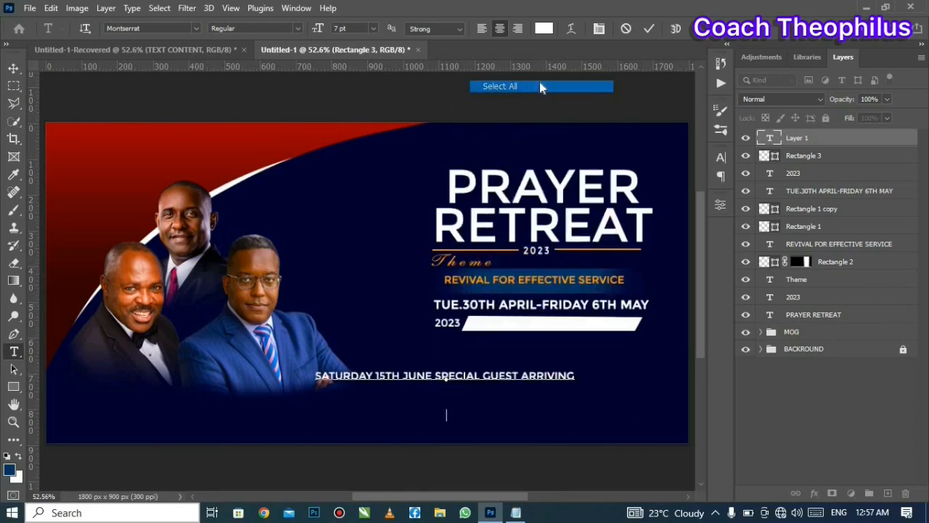
left_click(543, 28)
type("000033")
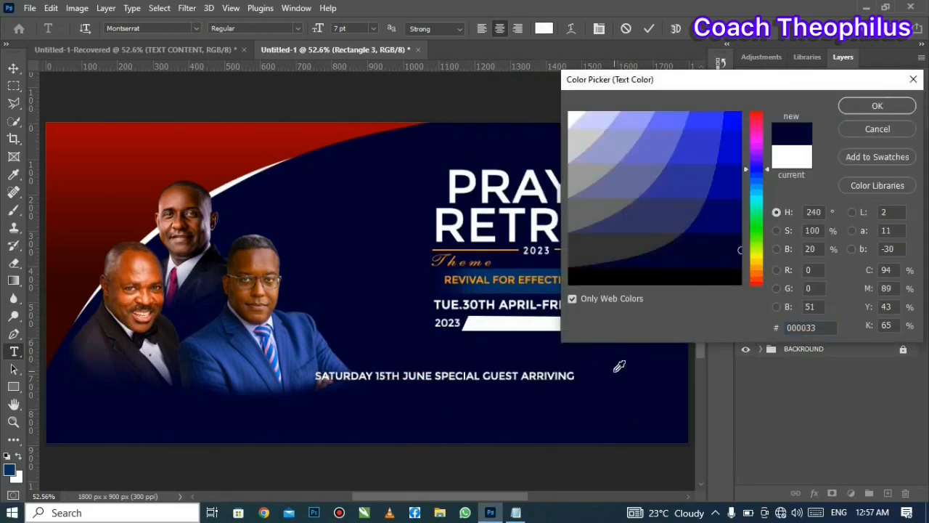
left_click(856, 103)
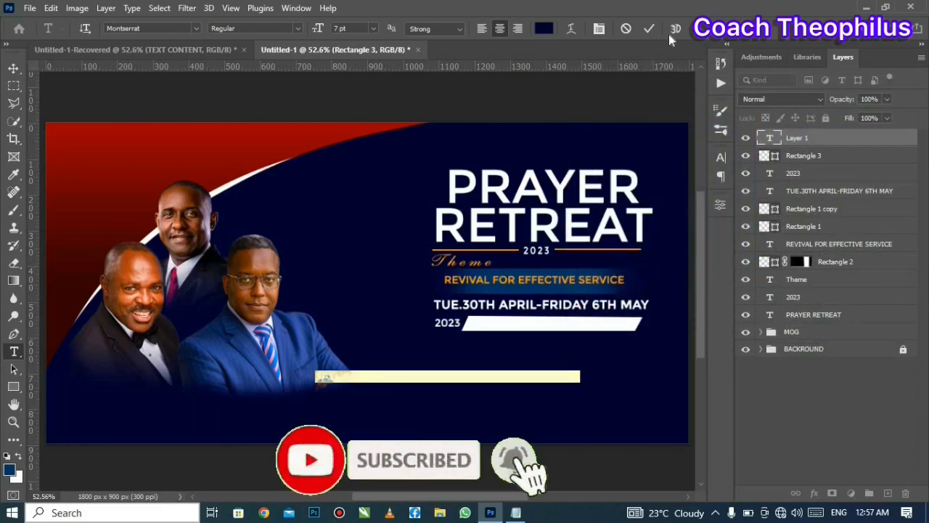
Step: Align the special guest text vertically to the slanted white bar and position it inside the bar
left_click(649, 28)
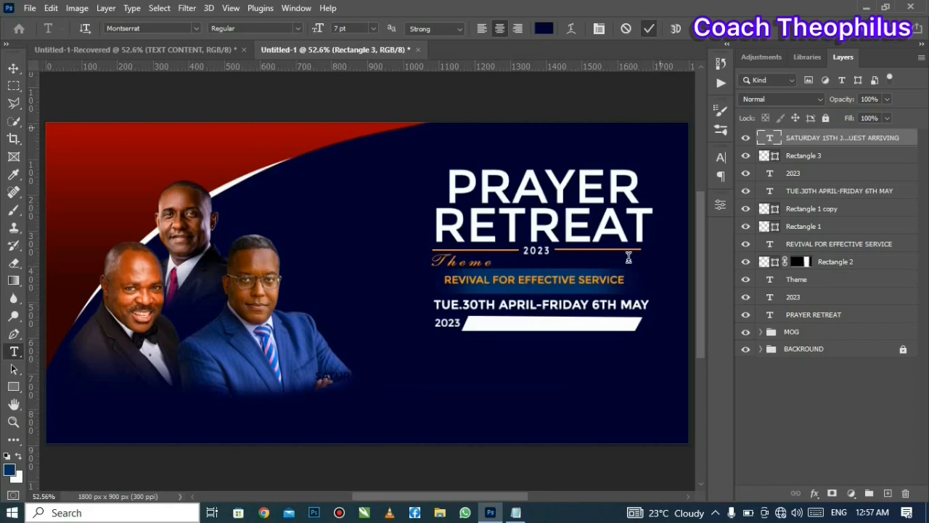
key("v")
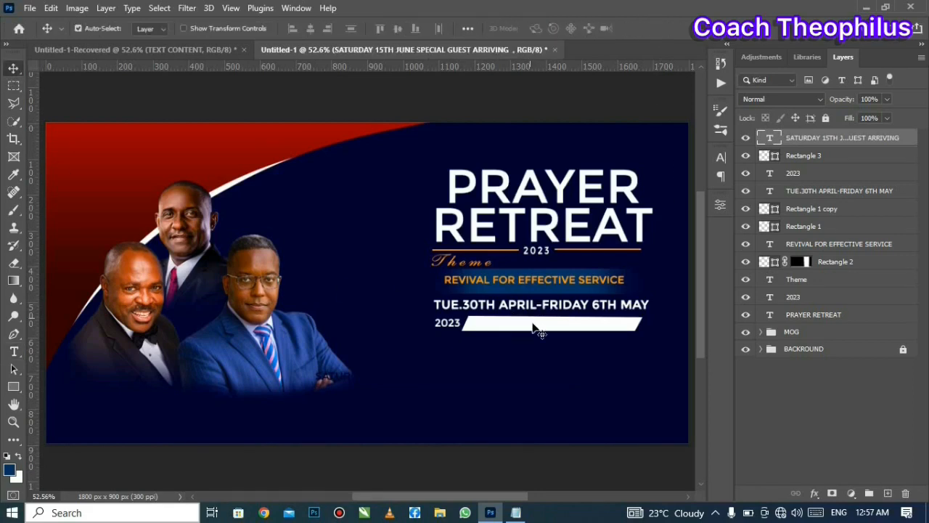
left_click(831, 155)
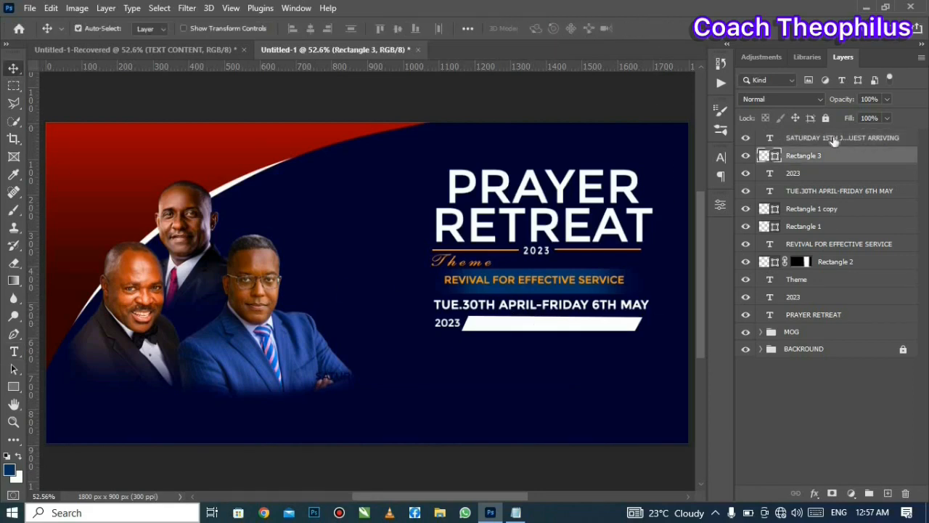
left_click(766, 155, "ctrl")
left_click(846, 139)
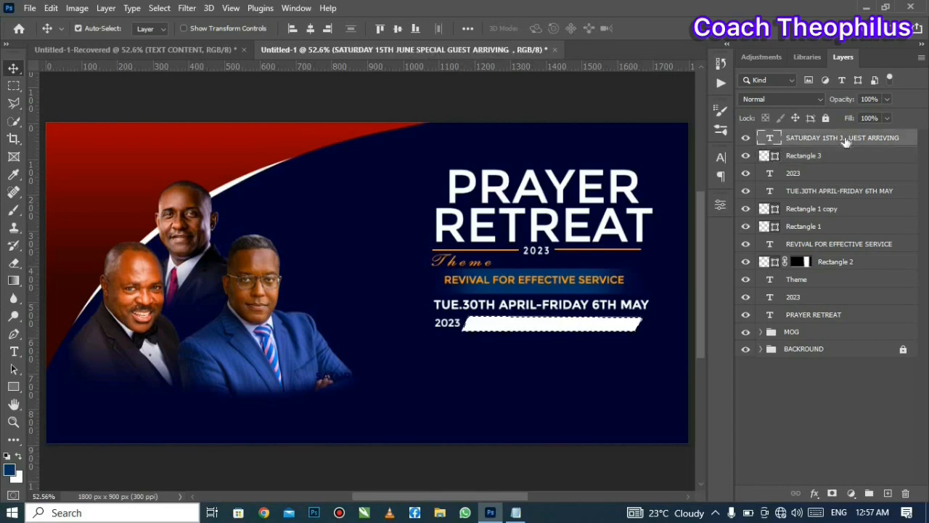
left_click(394, 29)
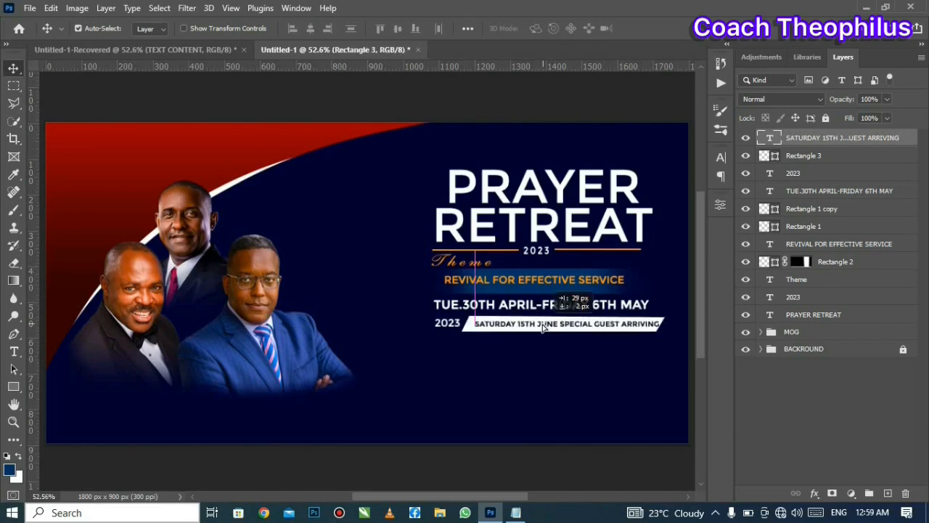
left_click_drag(541, 326, 541, 326)
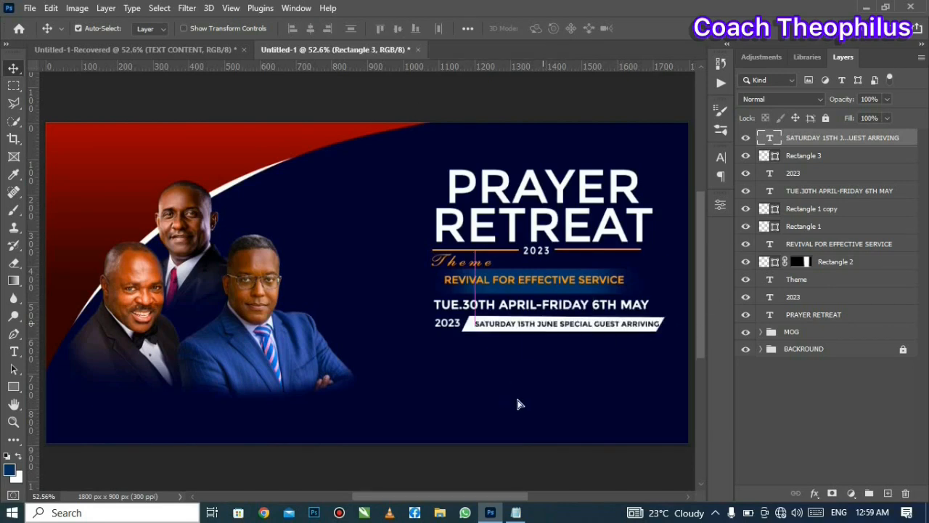
Step: Draw a small right-pointing arrow custom shape, about 32 by 29 px, at the start of the white bar
left_click(16, 388)
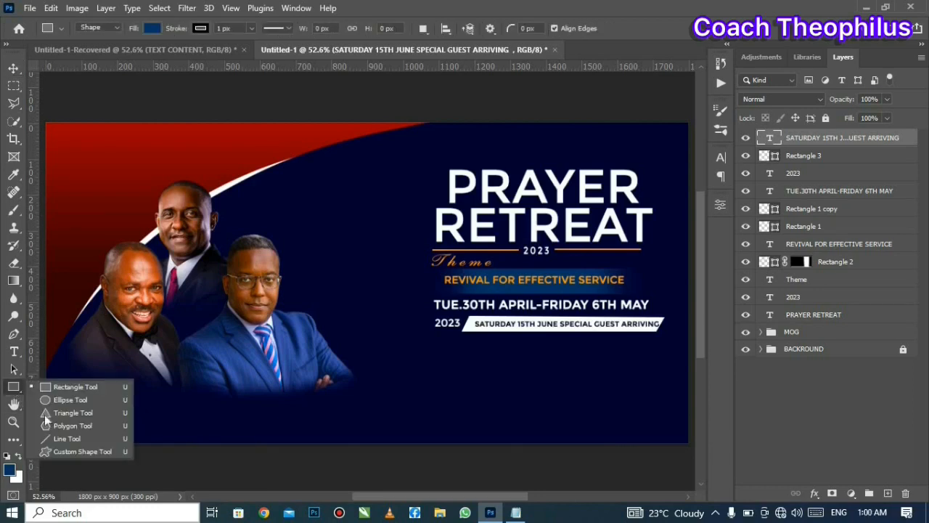
left_click(66, 451)
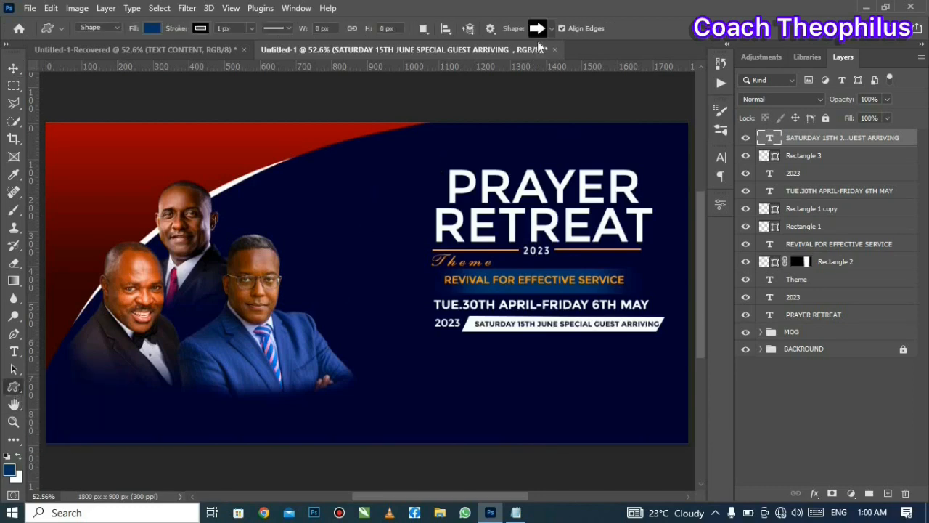
left_click(539, 31)
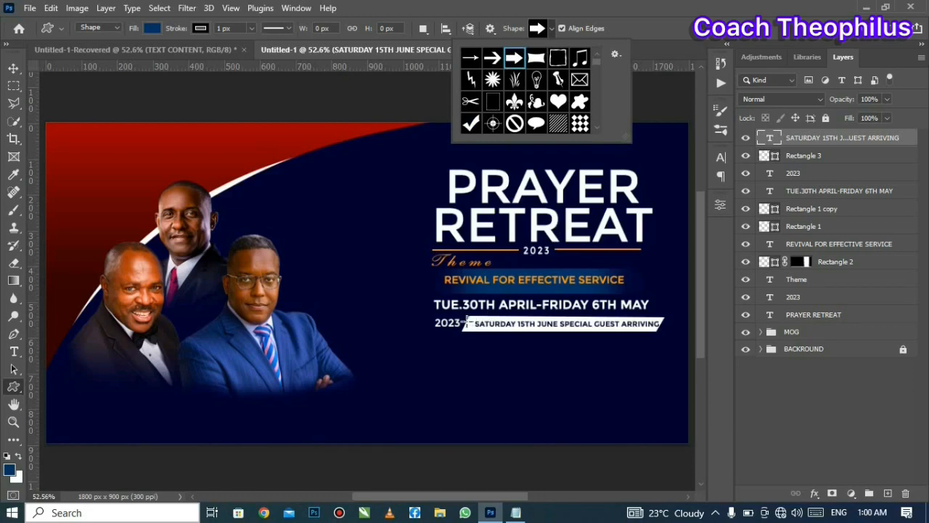
left_click_drag(468, 319, 479, 330)
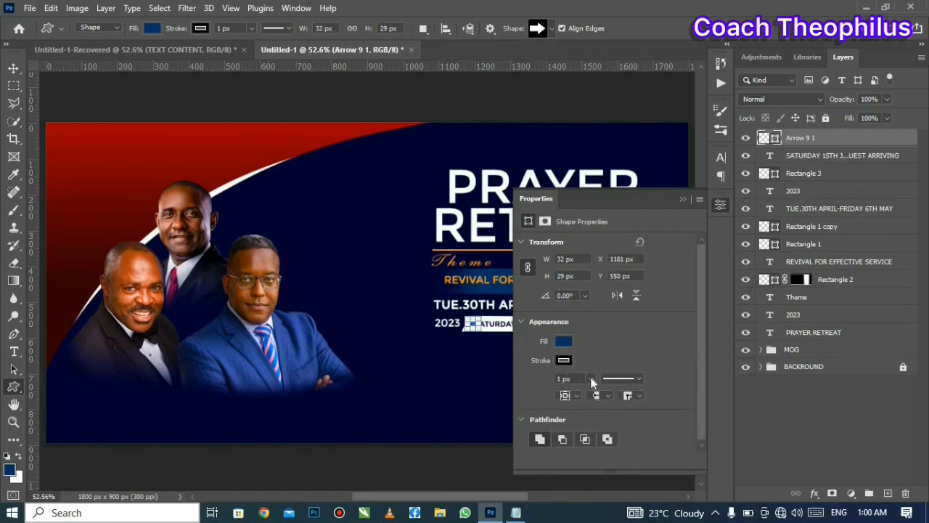
Step: Set the arrow's stroke width to 0 px and shift the arrow slightly left, just before SATURDAY
left_click(591, 379)
left_click(681, 200)
left_click(679, 198)
left_click(678, 199)
left_click(542, 112)
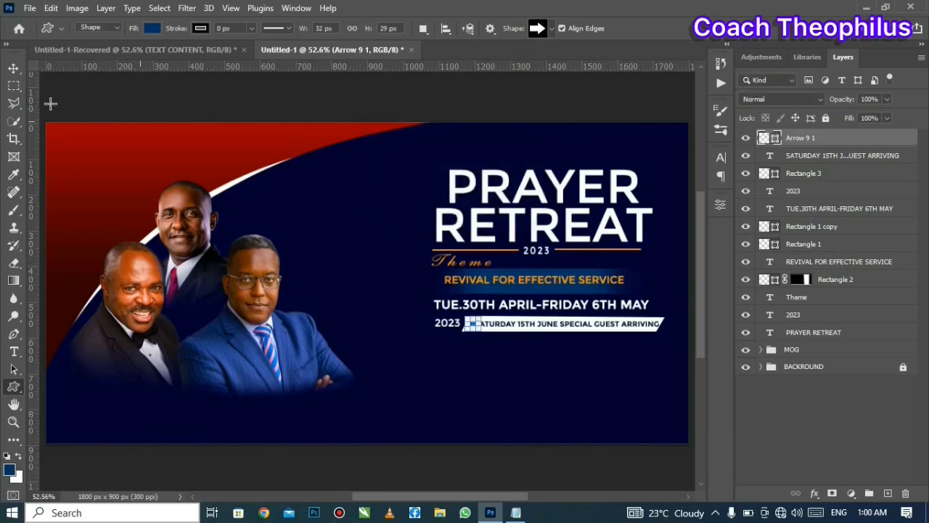
left_click(14, 68)
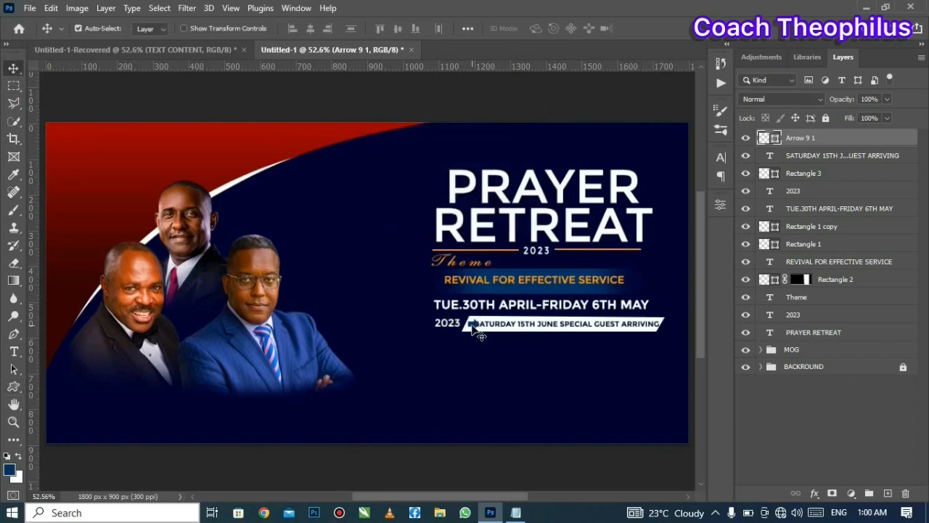
left_click_drag(475, 329, 469, 328)
left_click(538, 335)
Step: Copy the LOCATION, ROCK OF AGES TOWN HALL, LAGOS NIGERIA lines from the Notepad notes and paste them as new text below the bar in Photoshop
left_click(16, 352)
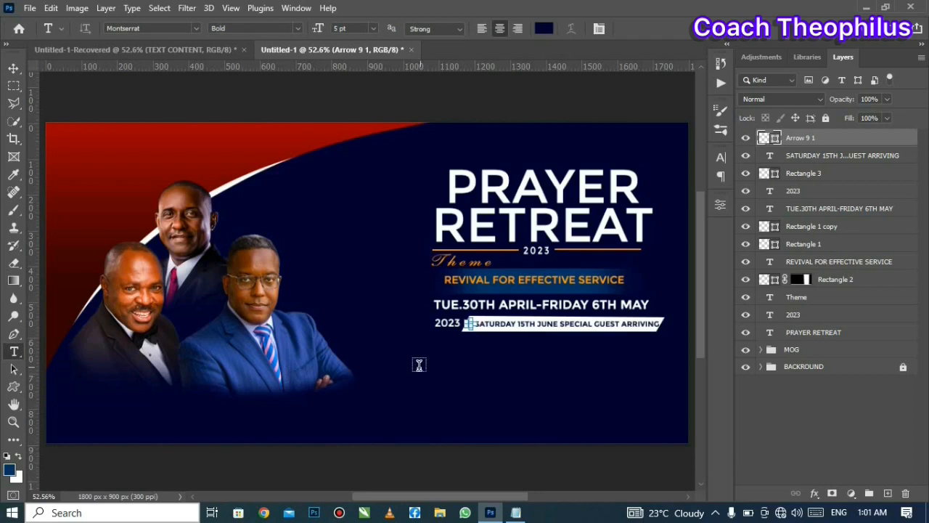
left_click(516, 512)
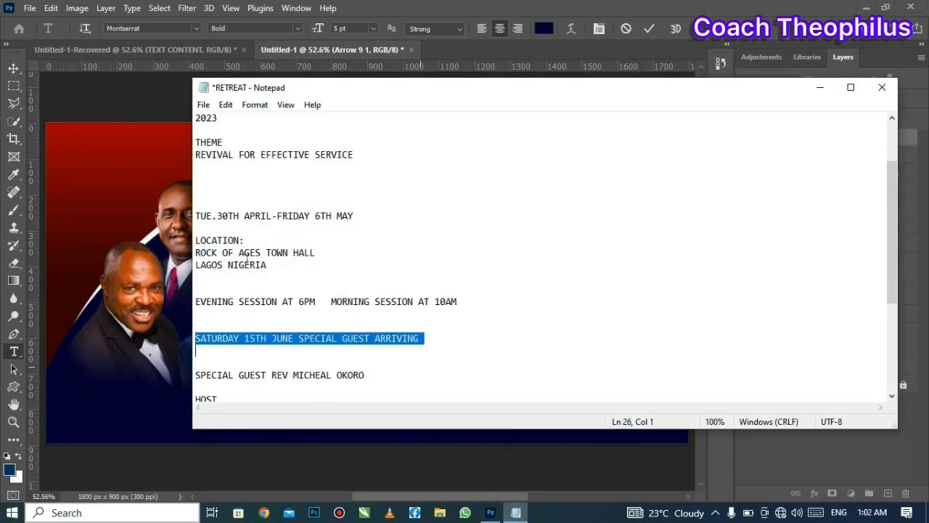
scroll(256, 243, "up", 1)
left_click_drag(196, 276, 271, 303)
right_click(296, 314)
left_click(385, 145)
left_click(153, 291)
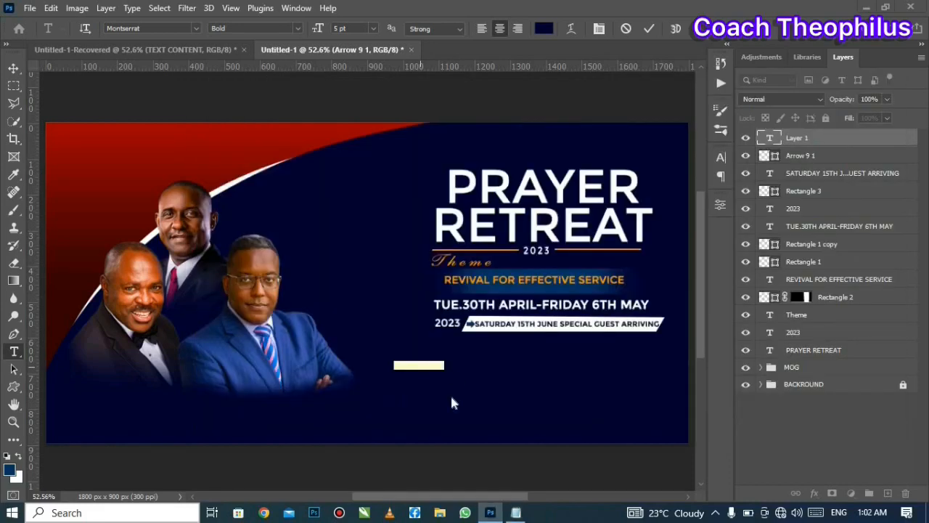
right_click(444, 369)
left_click(493, 149)
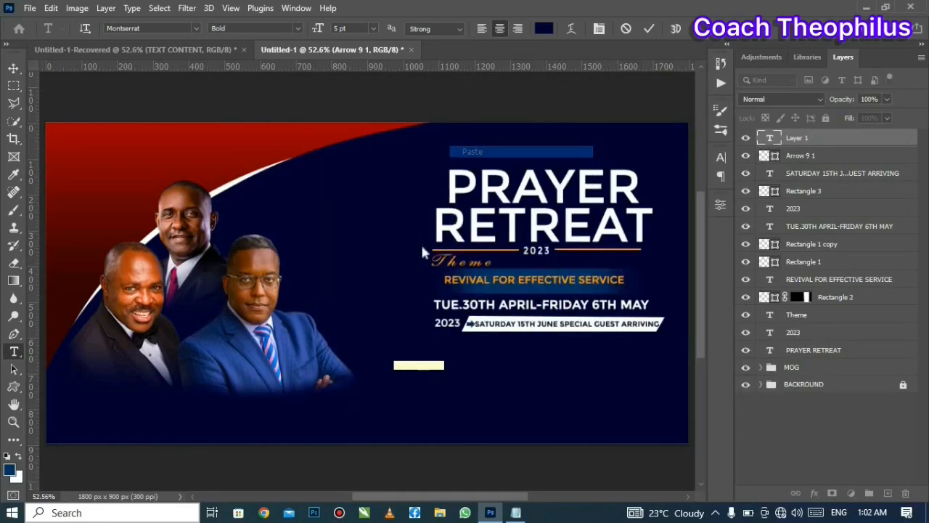
Step: Color the LOCATION: heading orange, #cc6600, sampled from the REVIVAL FOR EFFECTIVE SERVICE text
right_click(473, 382)
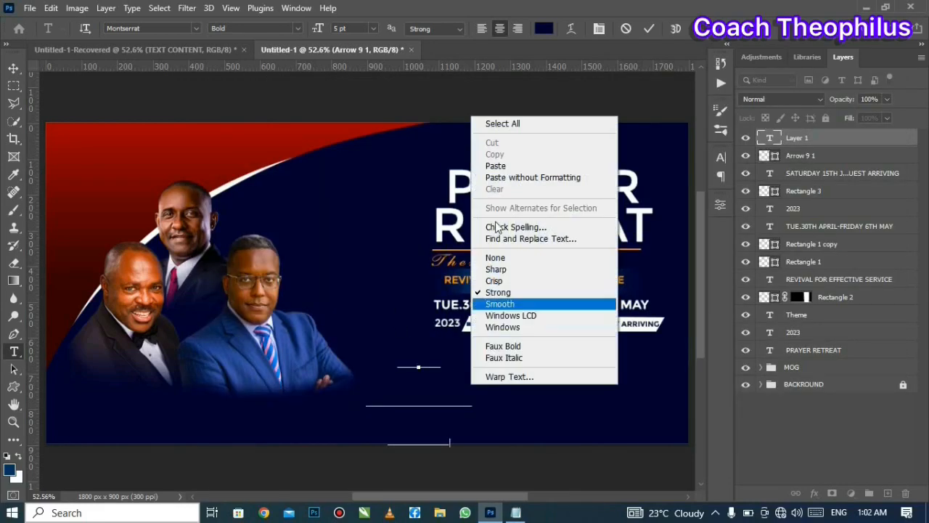
left_click(525, 125)
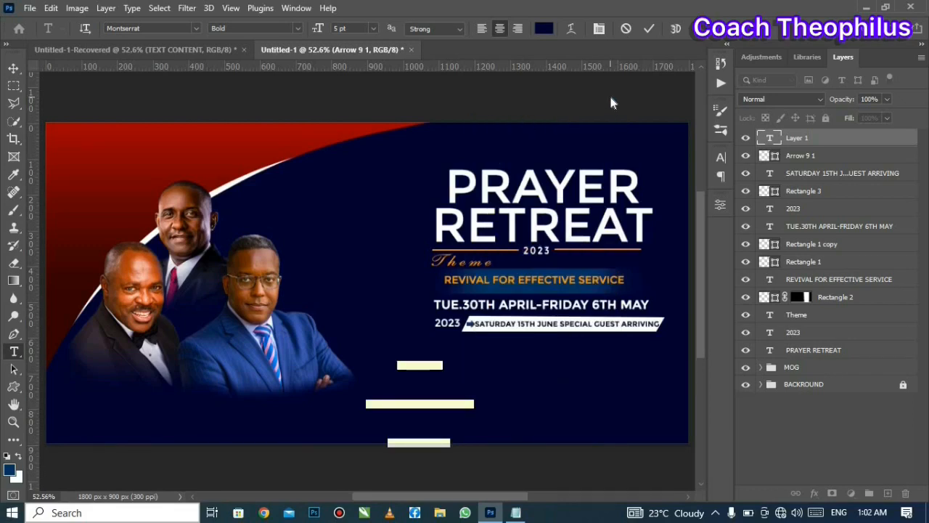
left_click_drag(450, 370, 363, 372)
left_click(543, 28)
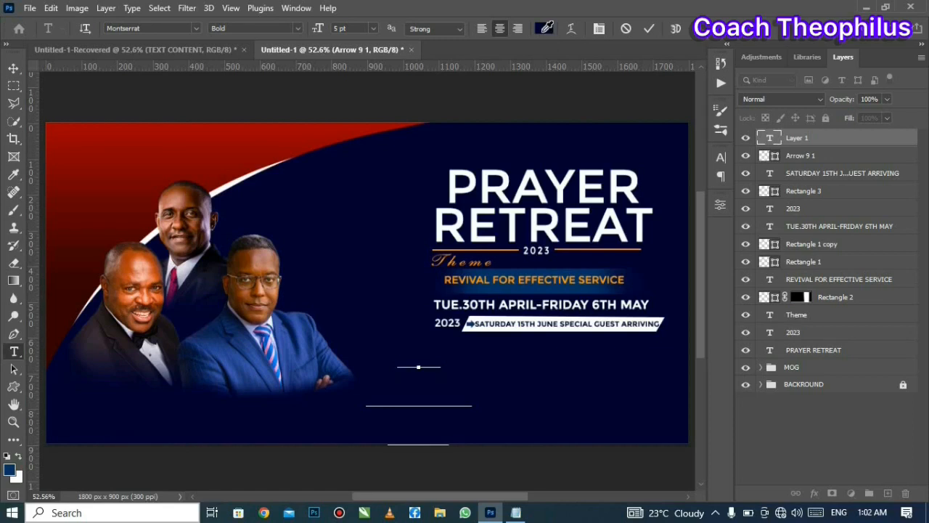
left_click(451, 281)
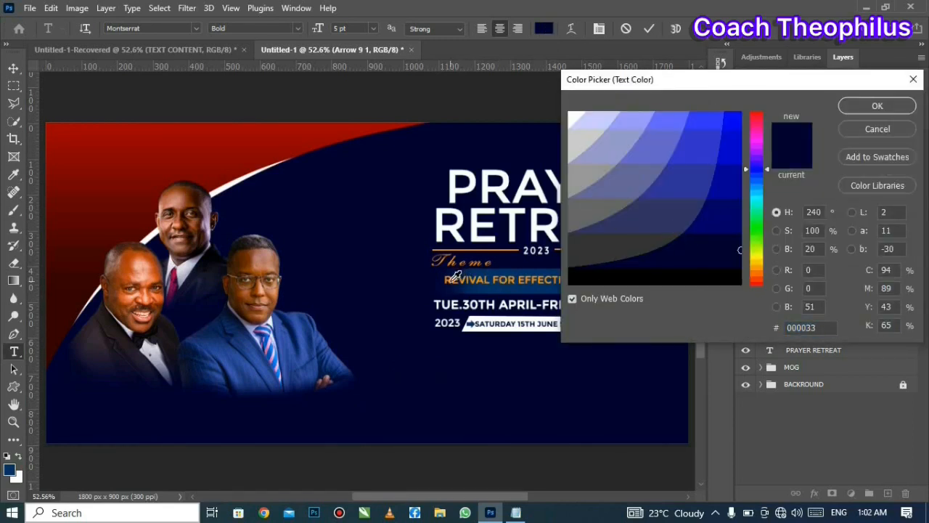
left_click(445, 282)
left_click(446, 283)
left_click(446, 282)
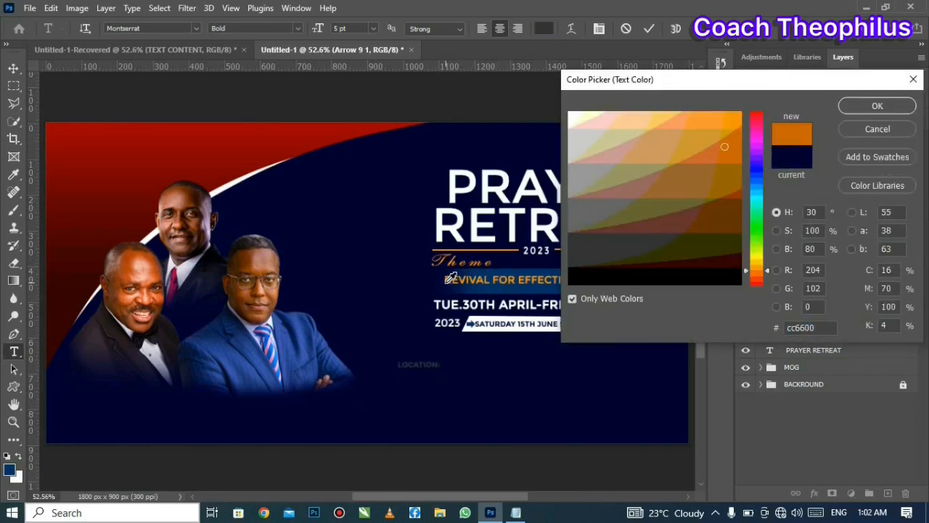
left_click(850, 107)
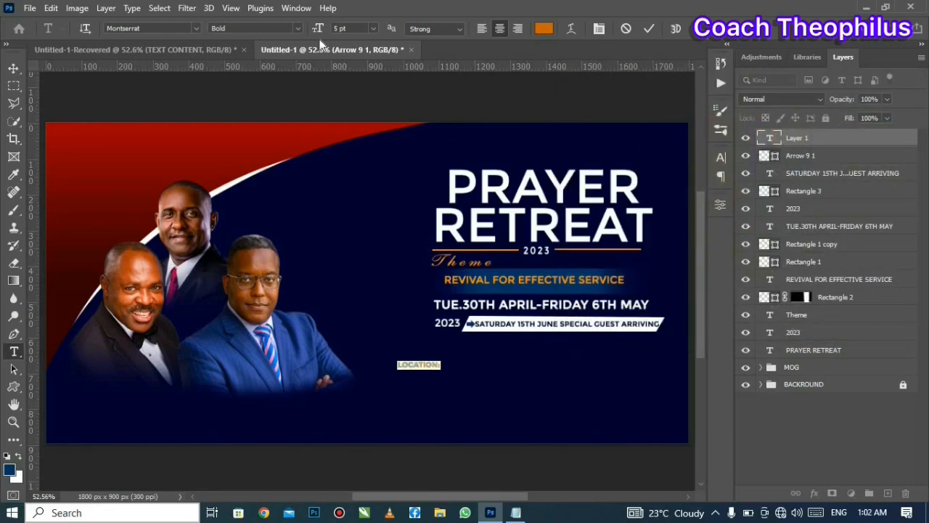
Step: Set the LOCATION: heading to 8 pt and the location text's leading to Auto
left_click_drag(317, 32, 319, 34)
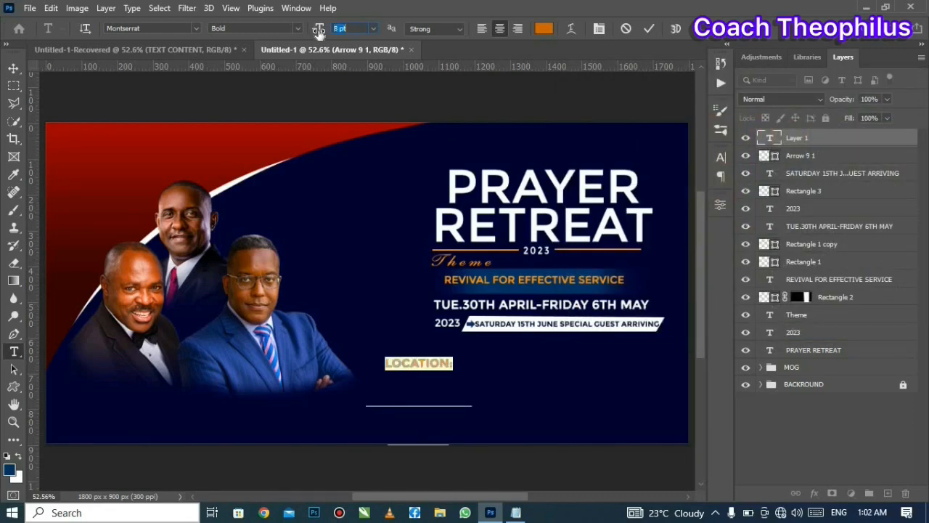
left_click(643, 28)
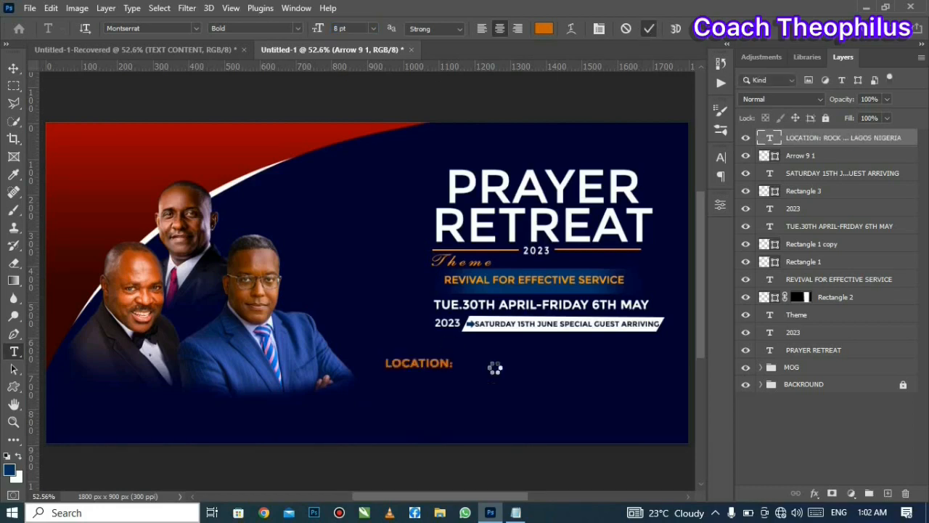
left_click(722, 156)
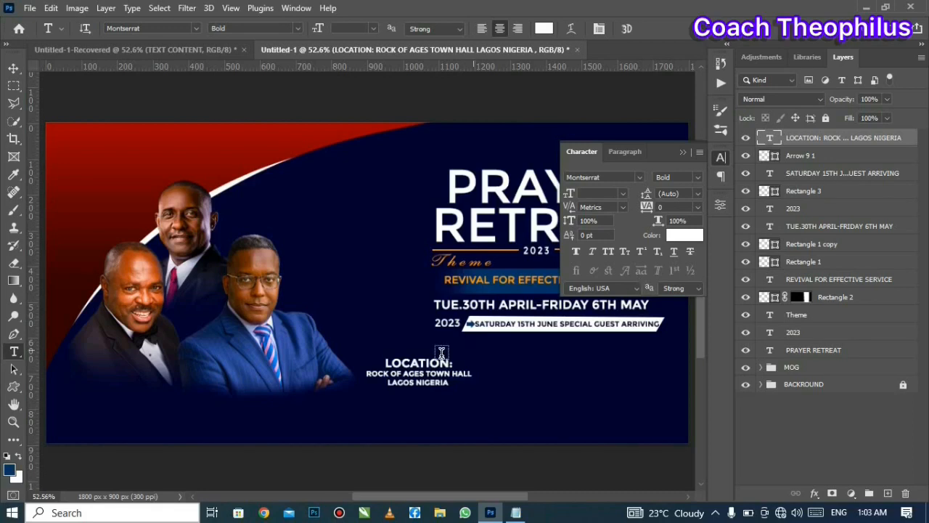
Step: Join ROCK OF AGES TOWN HALL onto the LOCATION: line and left-align the whole location text
left_click(367, 374)
key("BackSpace")
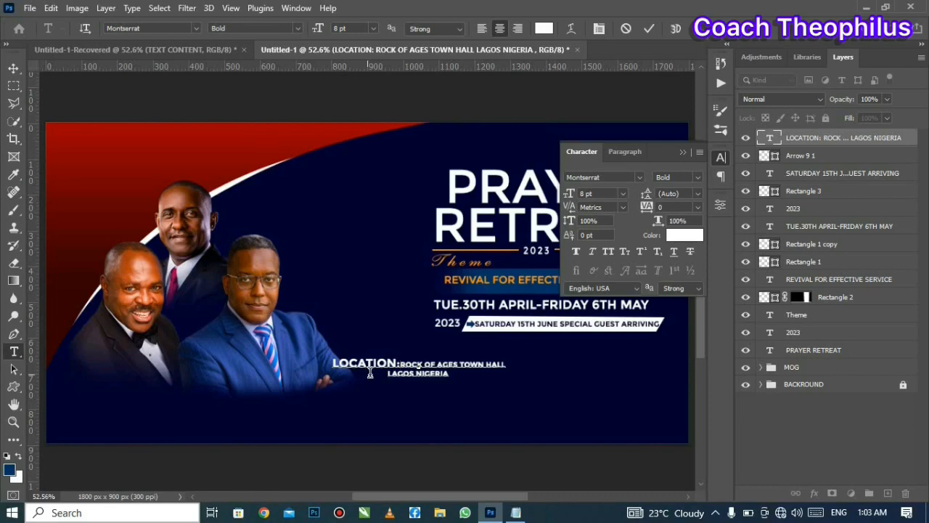
right_click(418, 367)
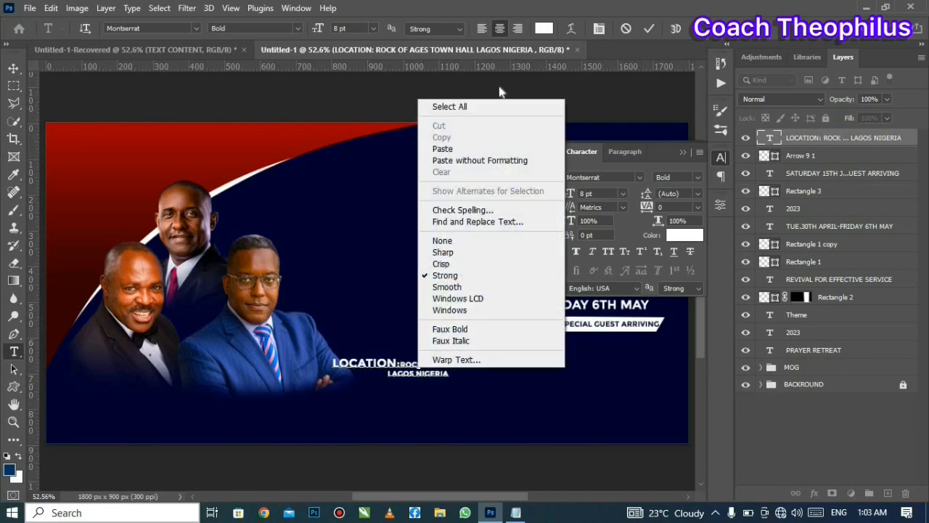
left_click(490, 106)
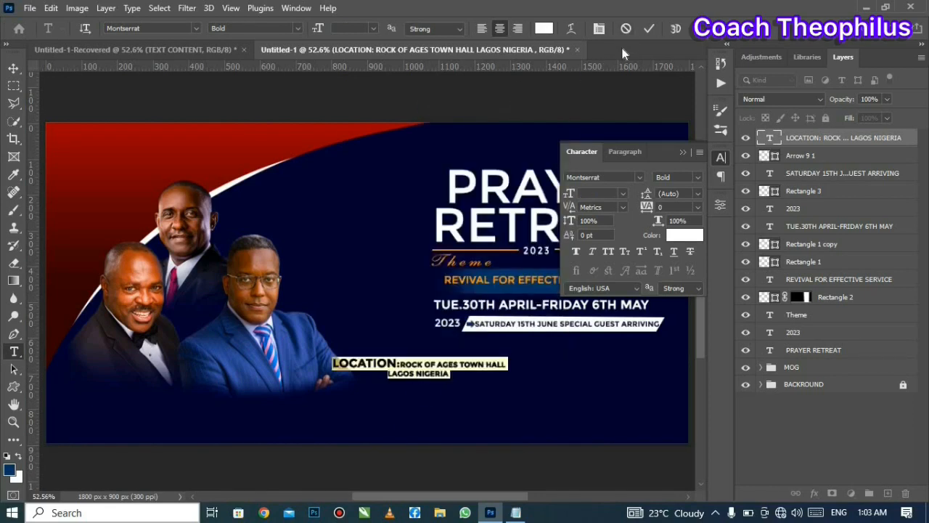
left_click(486, 28)
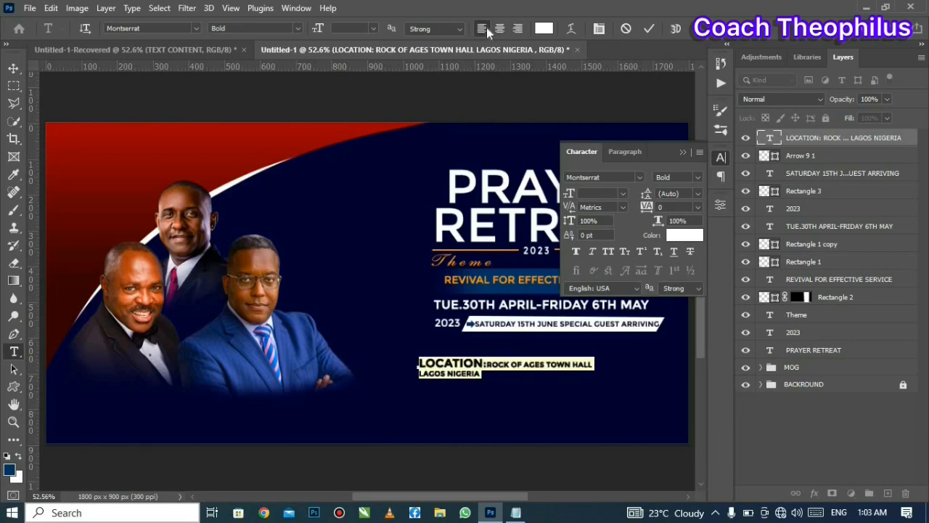
left_click(682, 149)
left_click_drag(488, 365, 411, 357)
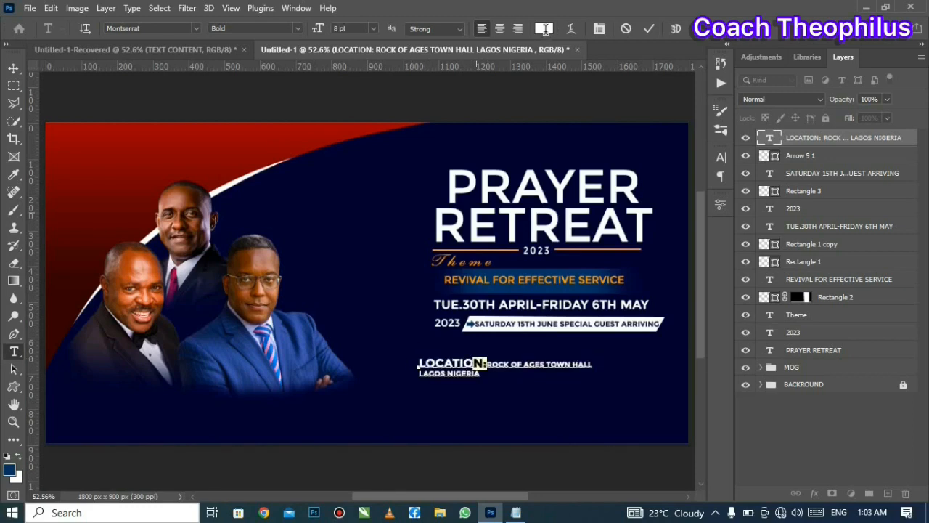
left_click(544, 28)
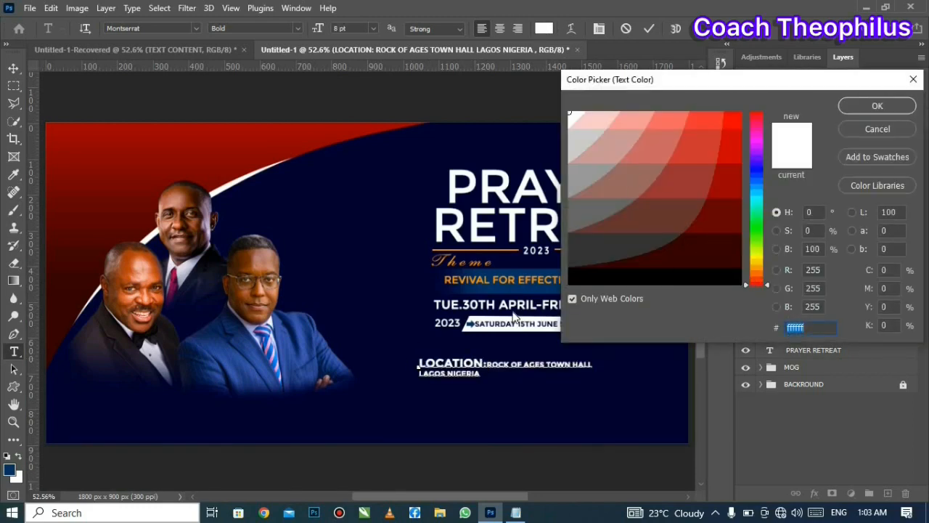
left_click(452, 280)
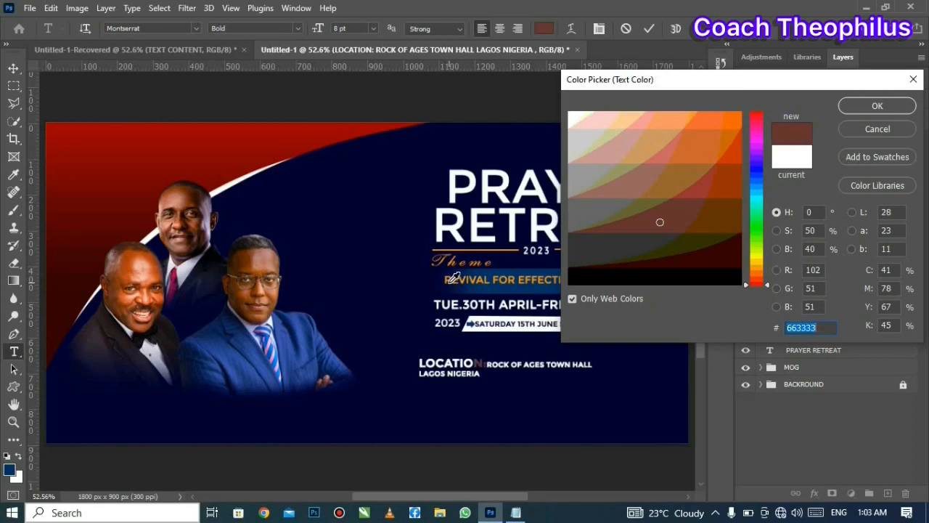
left_click(451, 281)
left_click(453, 280)
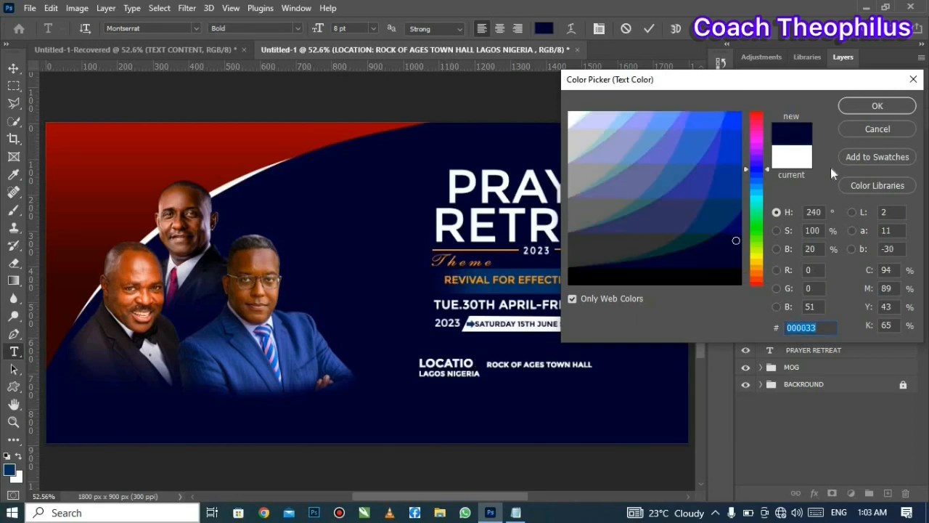
left_click(871, 128)
Step: Color the LOCATION: heading orange, #cc6600, sampled from REVIVAL FOR EFFECTIVE SERVICE, and move the location text up directly beneath the 2023 line
left_click_drag(488, 363, 414, 355)
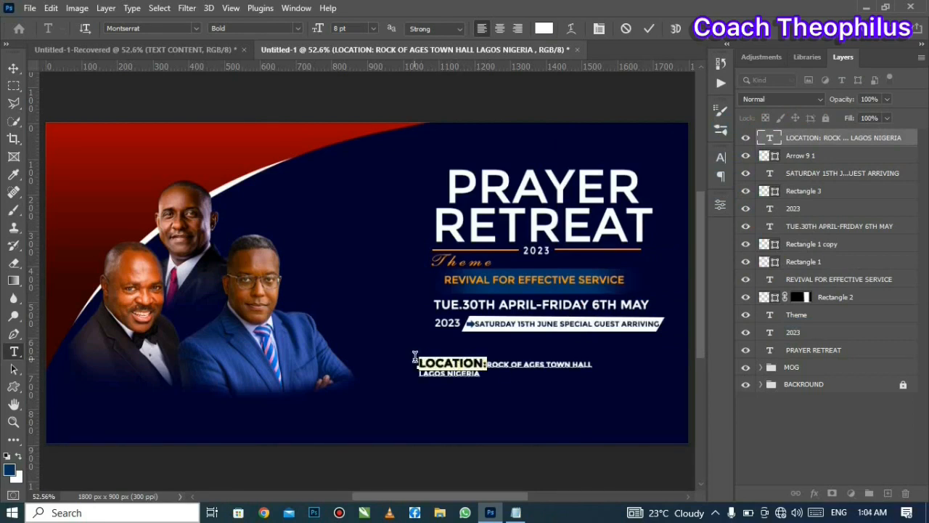
left_click(543, 29)
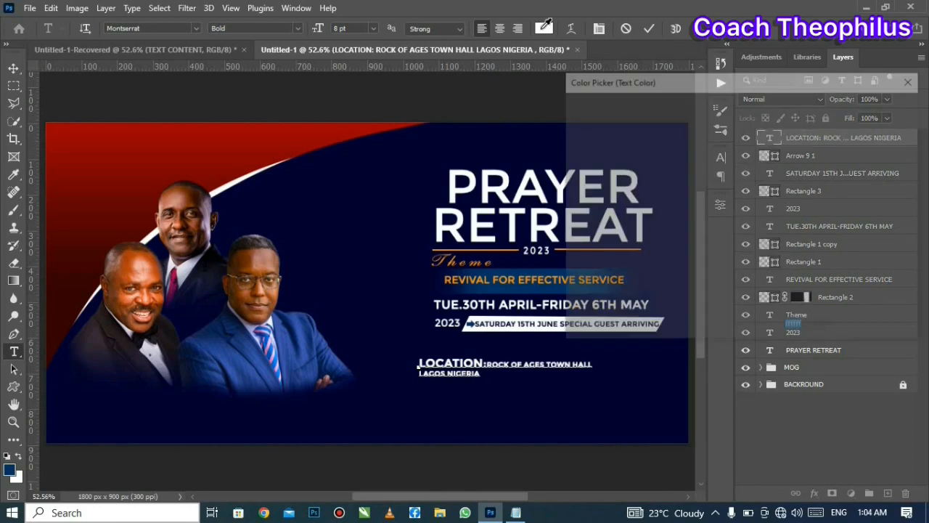
left_click(453, 273)
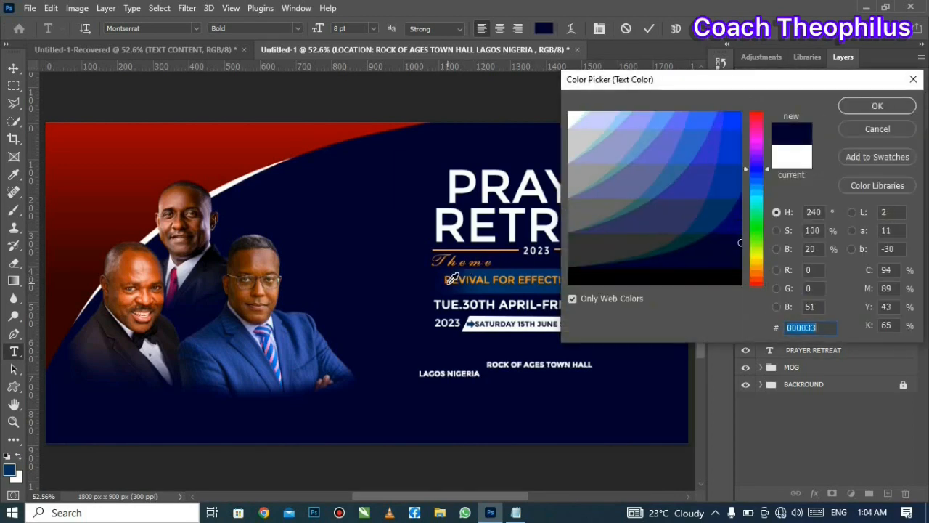
left_click(450, 278)
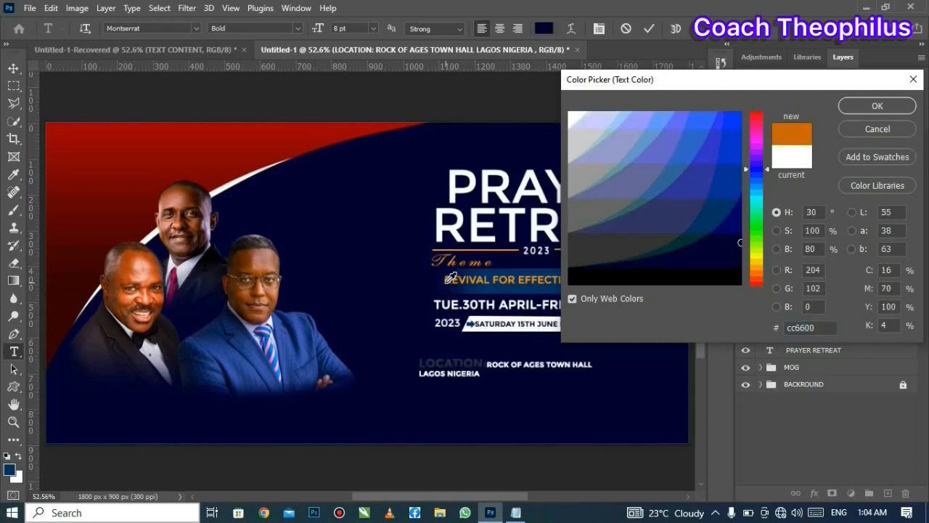
left_click(877, 105)
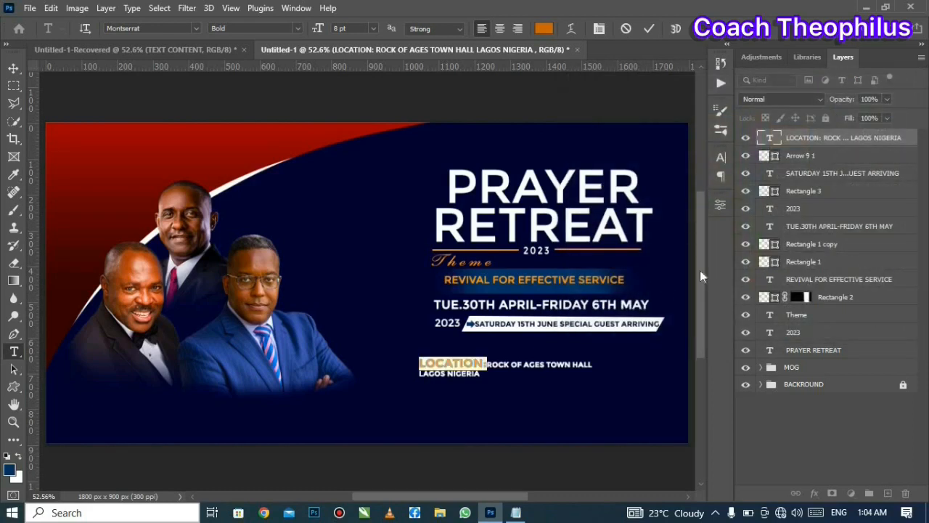
left_click(650, 27)
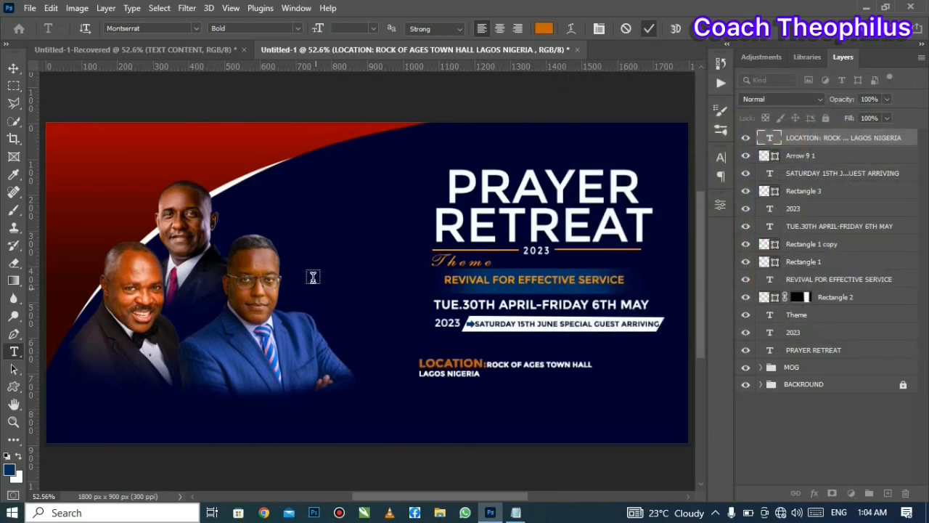
left_click(13, 68)
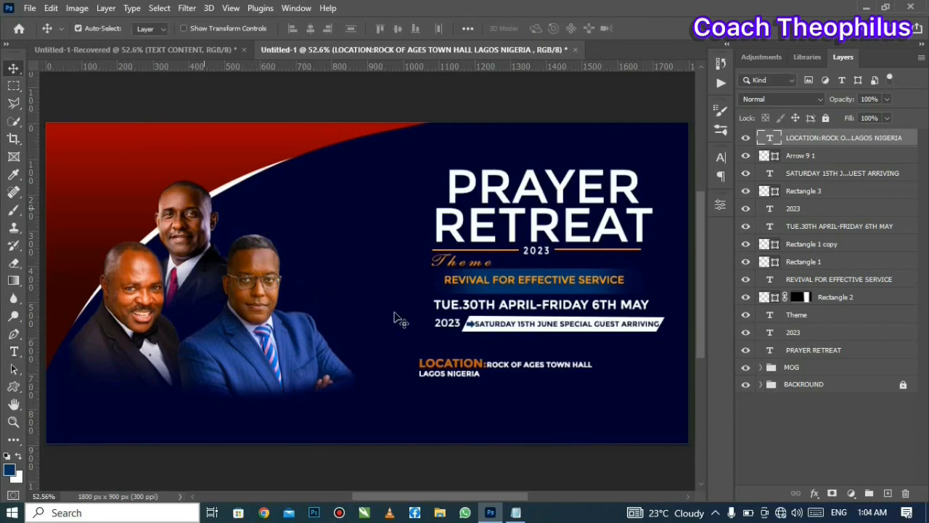
left_click_drag(463, 367, 475, 349)
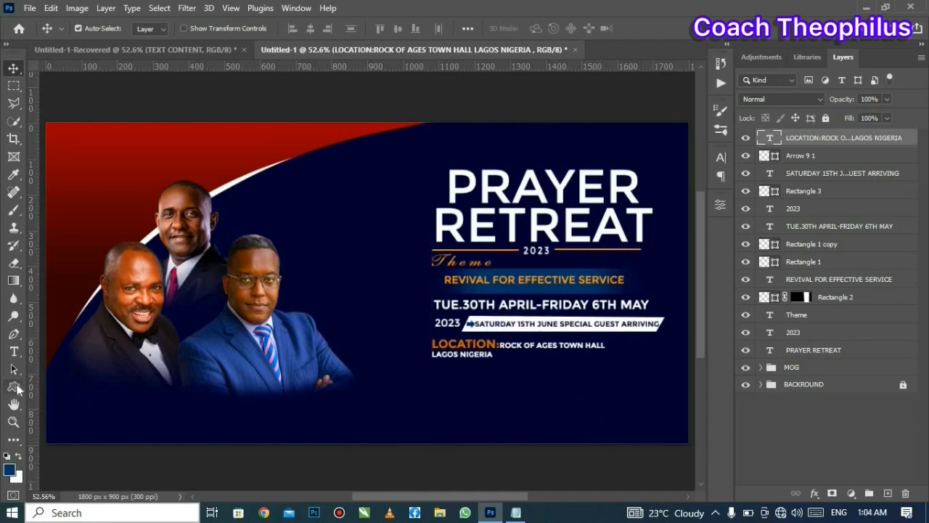
Step: Draw a thin rectangle about 297 by 10 px beside LAGOS NIGERIA, under ROCK OF AGES TOWN HALL
right_click(14, 386)
left_click(65, 394)
right_click(27, 388)
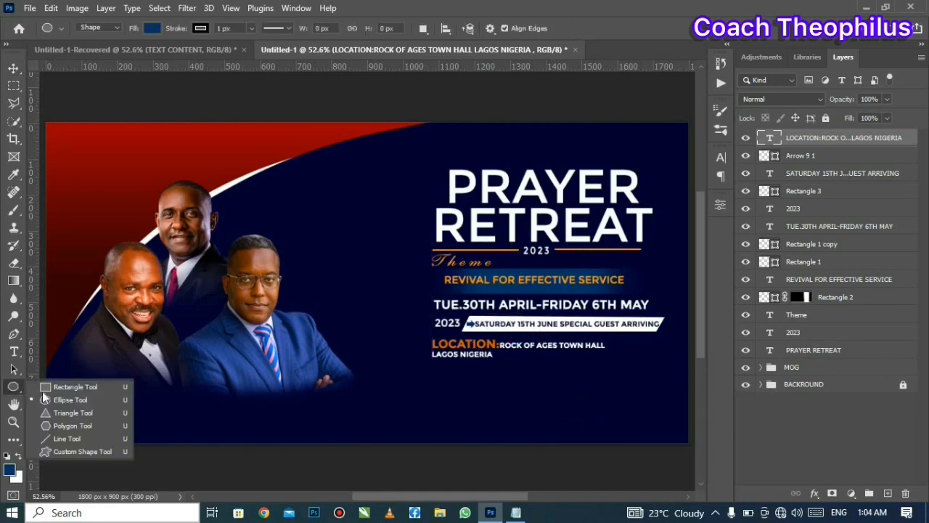
left_click(66, 384)
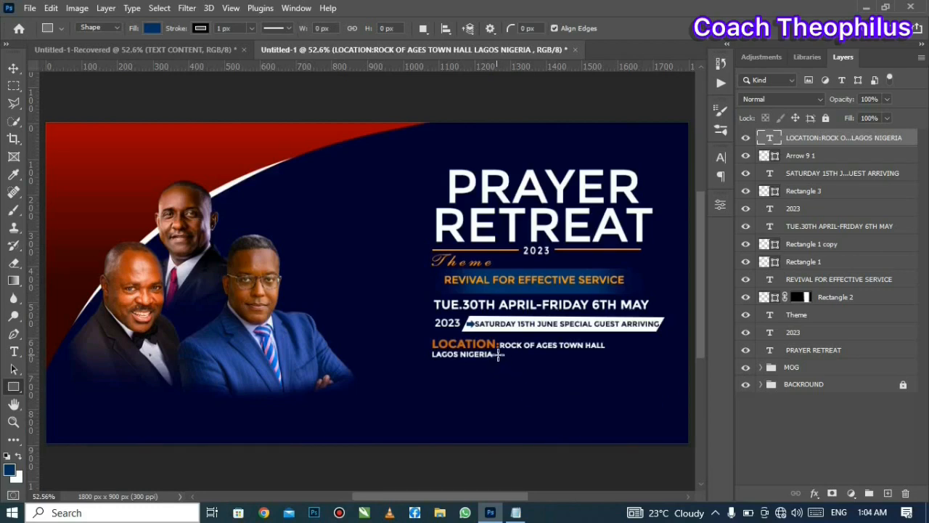
left_click_drag(500, 354, 605, 356)
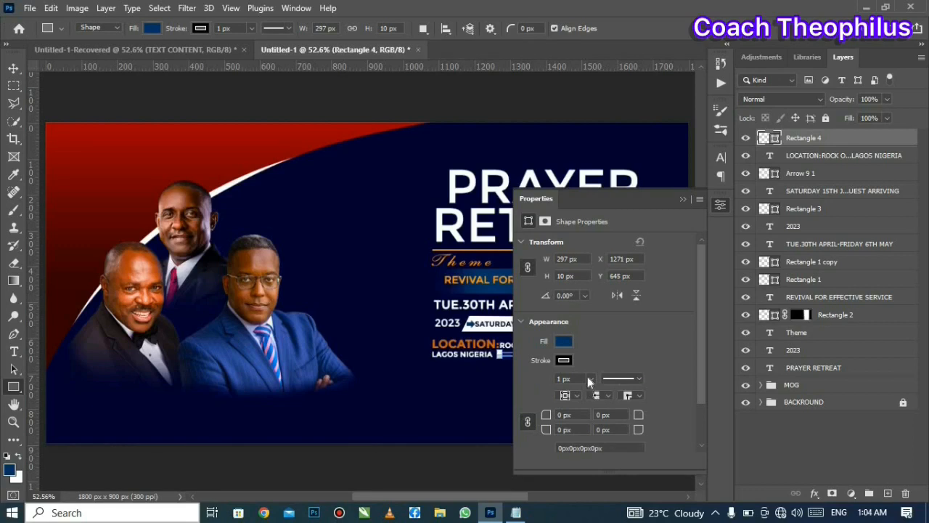
Step: Fill the thin rectangle with the recently used orange and set its stroke width to 0 px
left_click(566, 342)
left_click(529, 343)
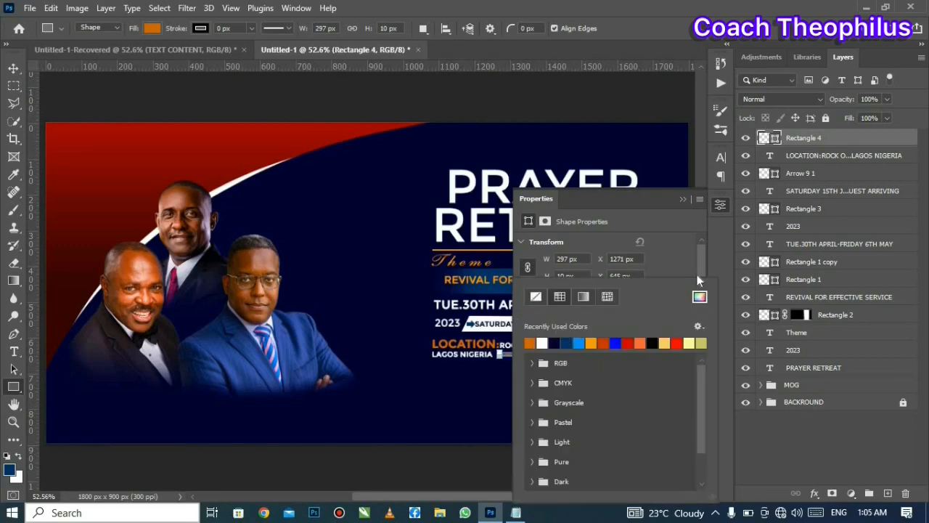
left_click(681, 199)
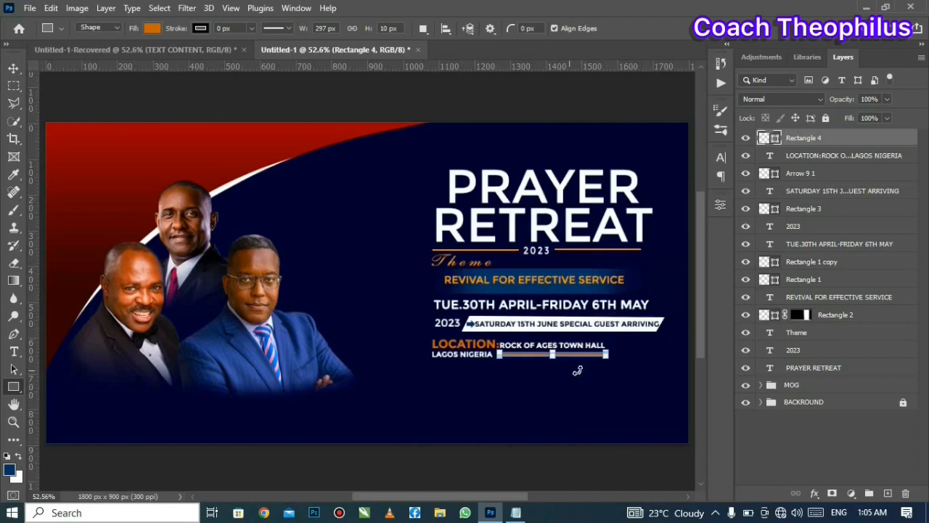
left_click(13, 67)
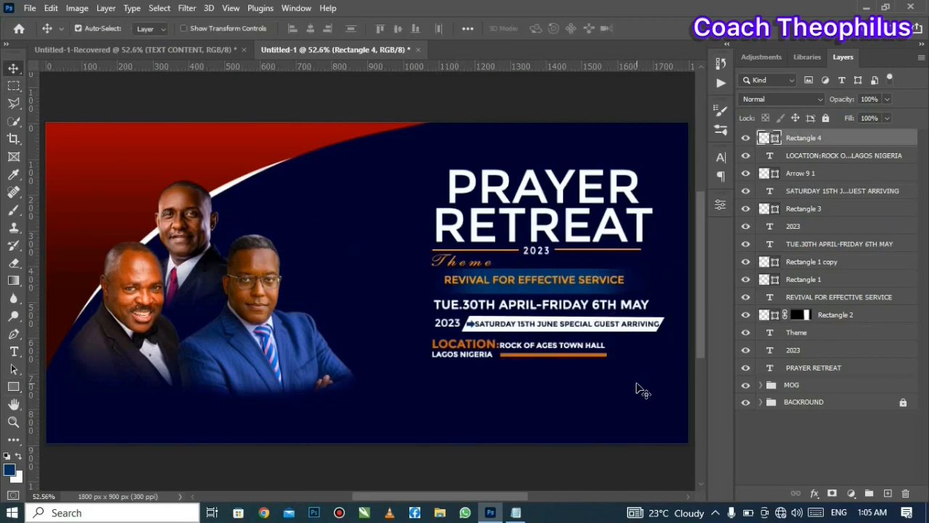
left_click(569, 351)
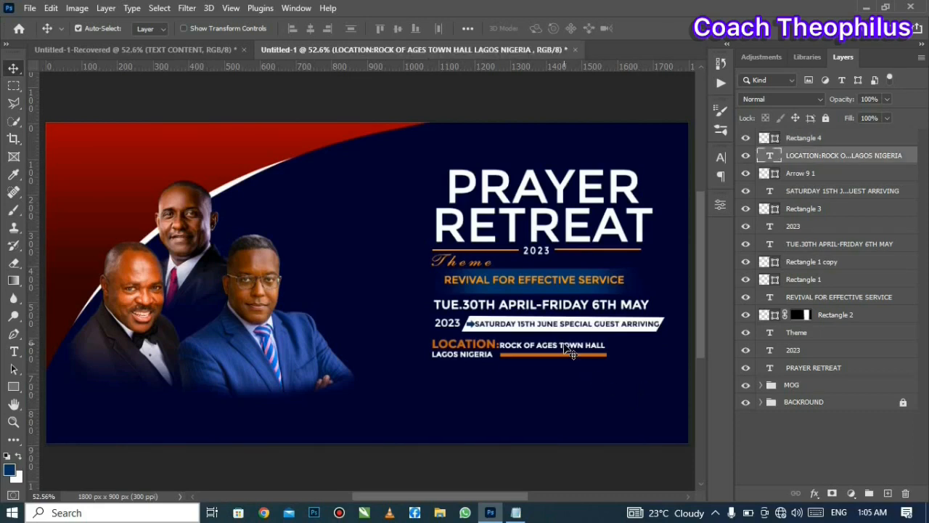
left_click(806, 138, "shift")
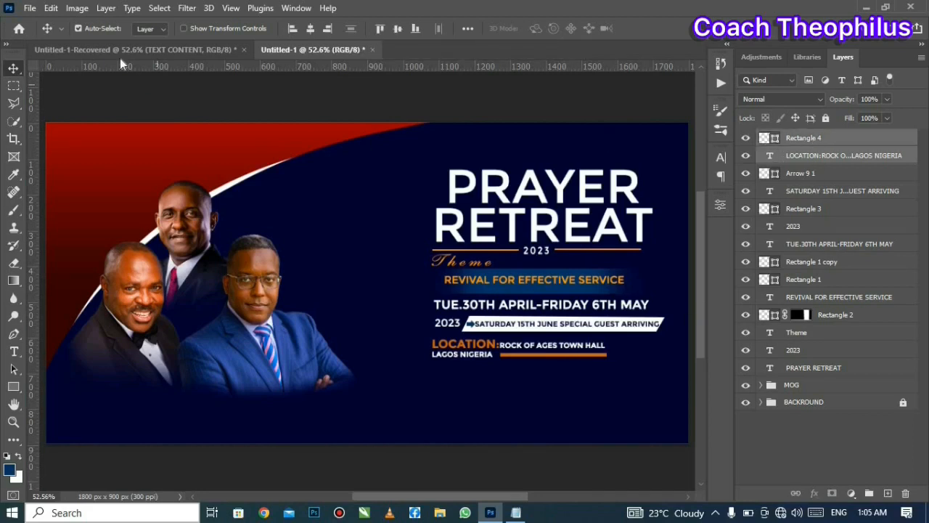
left_click(51, 8)
left_click(182, 302)
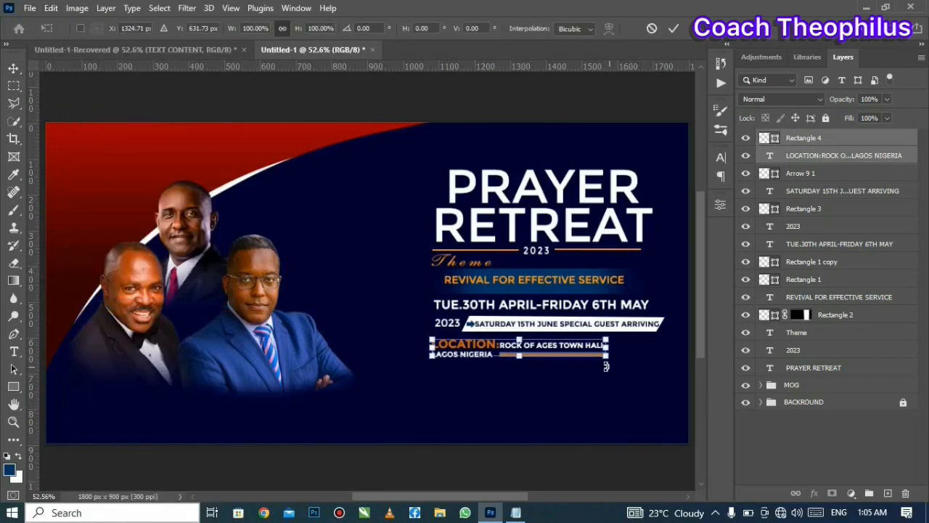
mouse_move(606, 346)
left_mouse_down()
mouse_move(637, 346)
mouse_move(622, 351)
left_mouse_up()
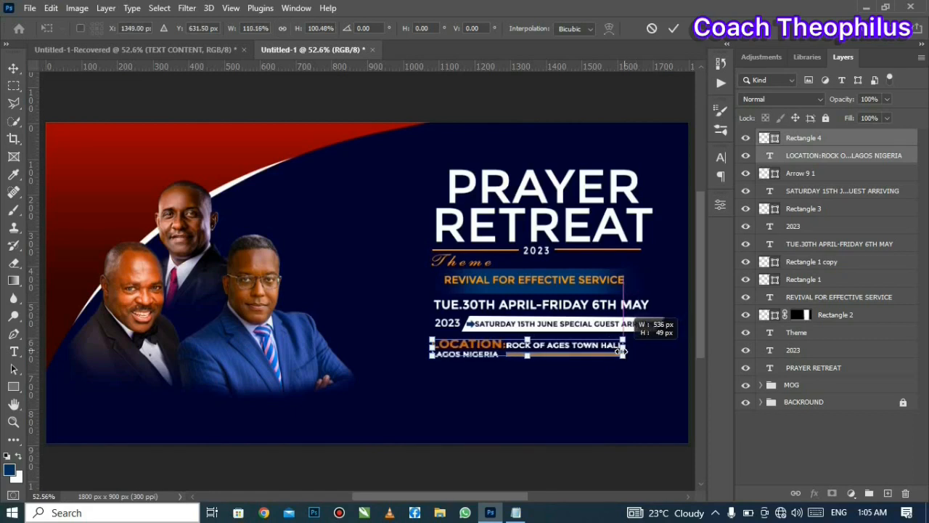
left_click(651, 29)
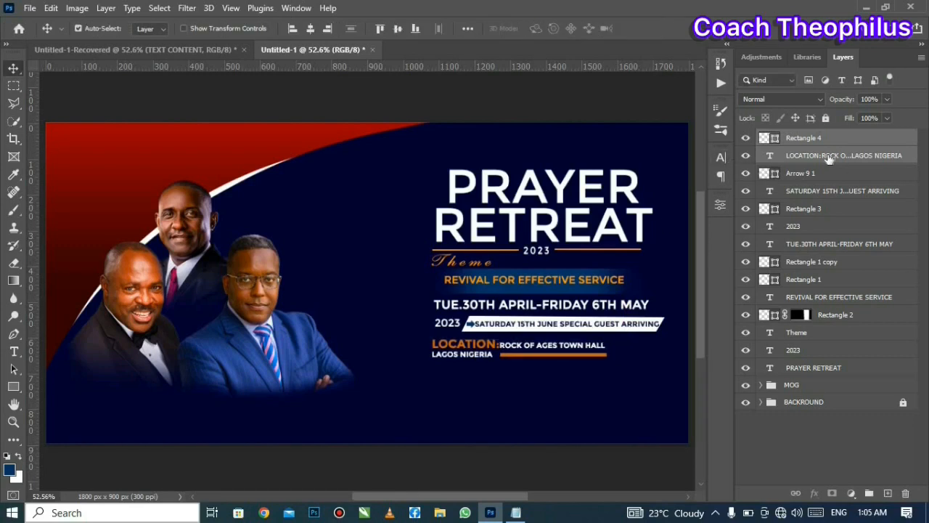
Step: Set the tracking of the location text to 120
left_click(758, 156)
left_click(721, 158)
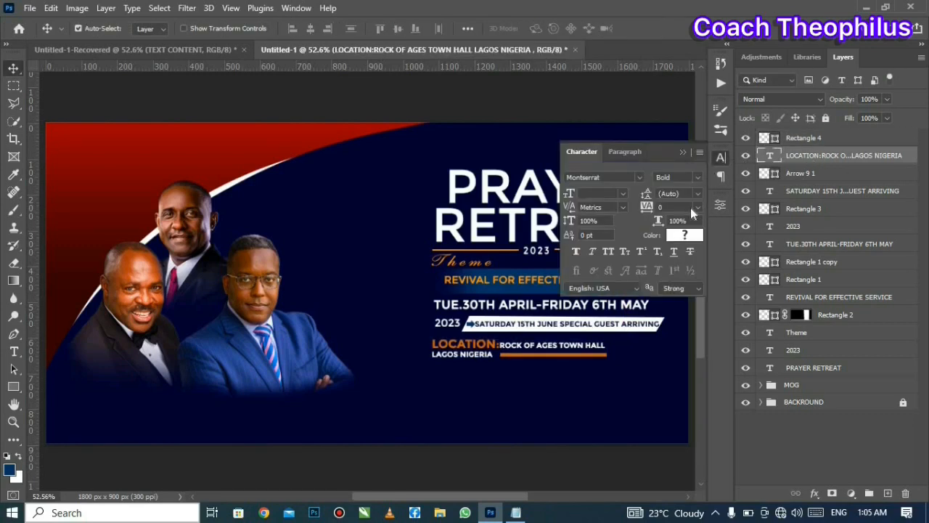
left_click_drag(649, 207, 653, 207)
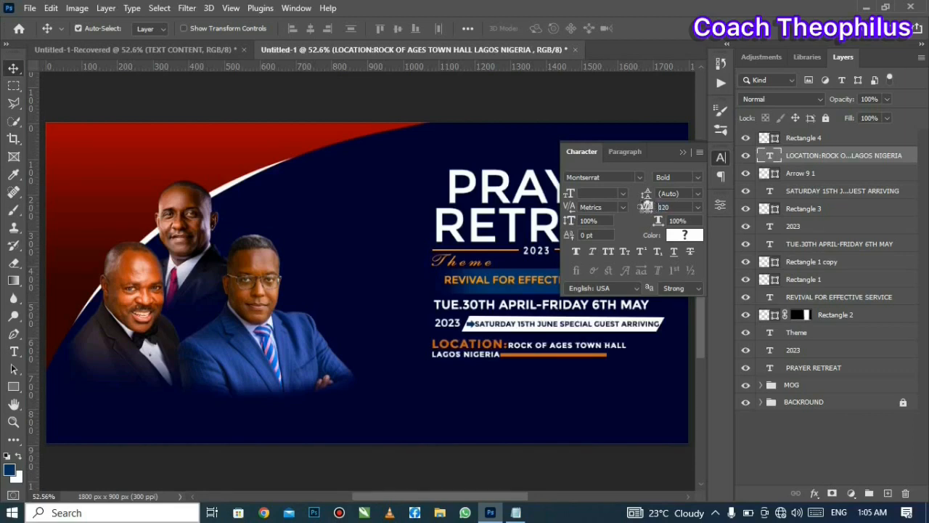
left_click(646, 207)
key("Return")
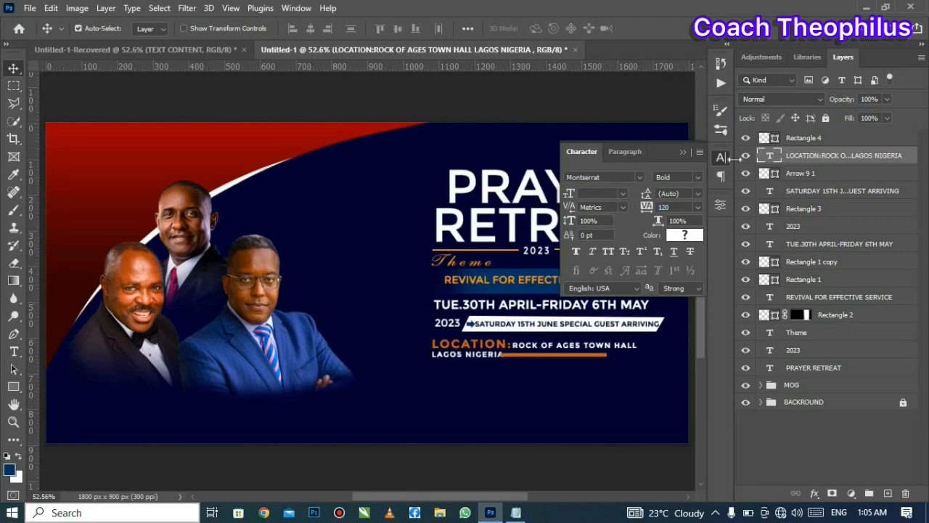
Step: Nudge the orange bar right and widen it to about 140%, ending level with the right edge of RETREAT
left_click(582, 356)
mouse_move(584, 359)
left_mouse_down()
mouse_move(586, 346)
mouse_move(586, 356)
left_mouse_up()
left_click(51, 8)
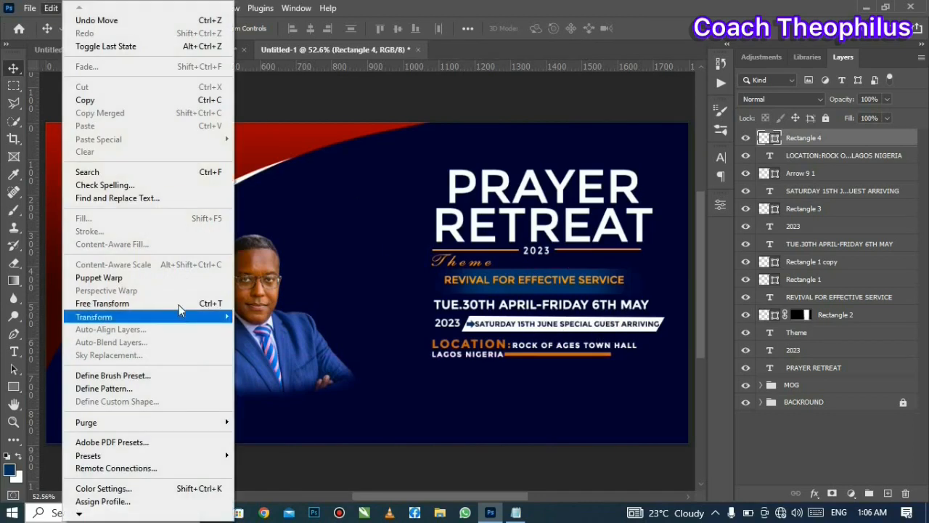
left_click(176, 305)
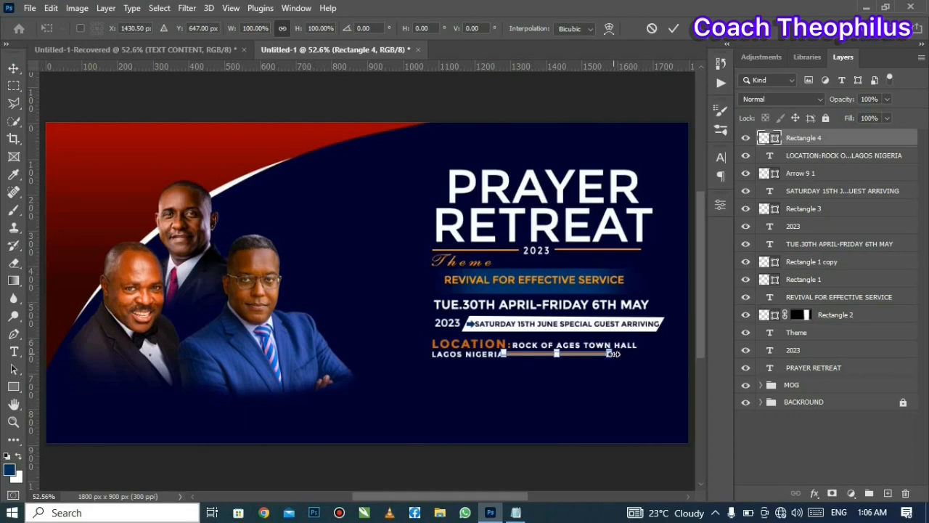
left_click_drag(614, 355, 662, 361)
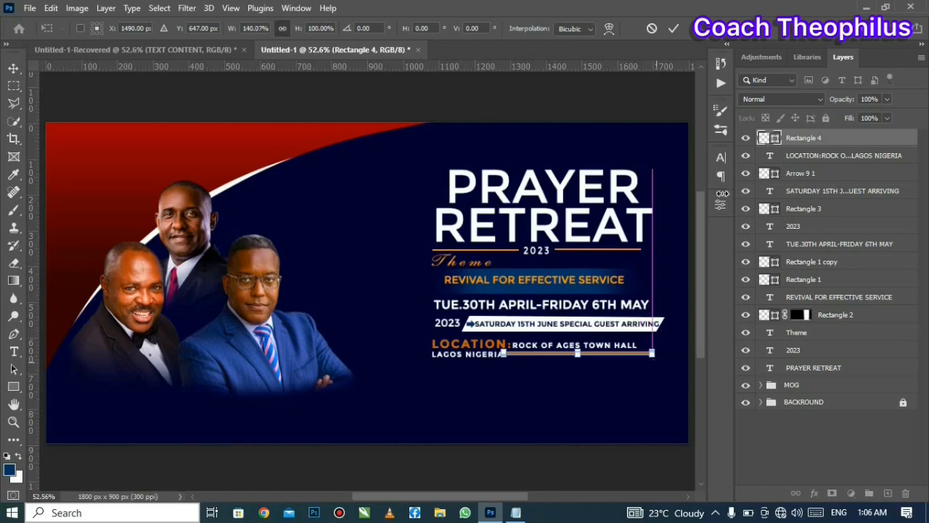
left_click(674, 29)
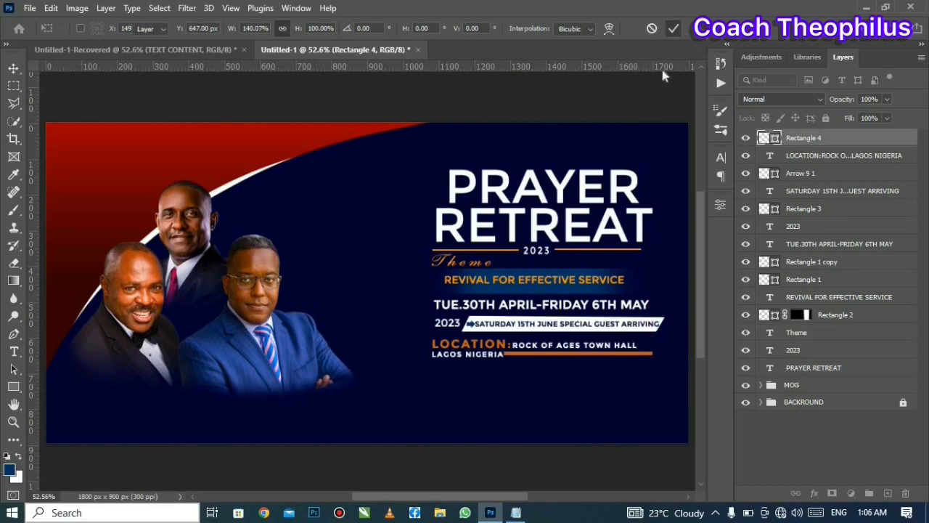
Step: Set the horizontal scale of the location text to 111%
left_click(627, 352)
left_click(720, 156)
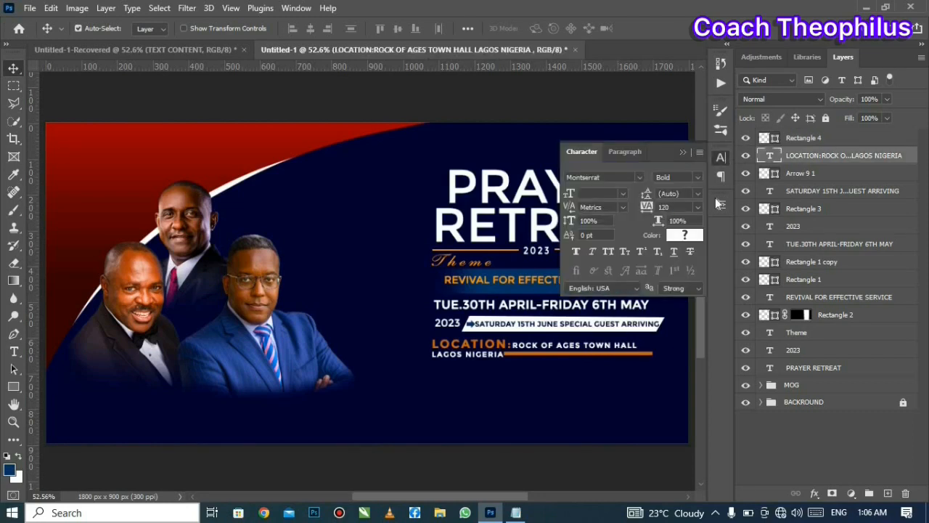
left_click_drag(663, 219, 660, 222)
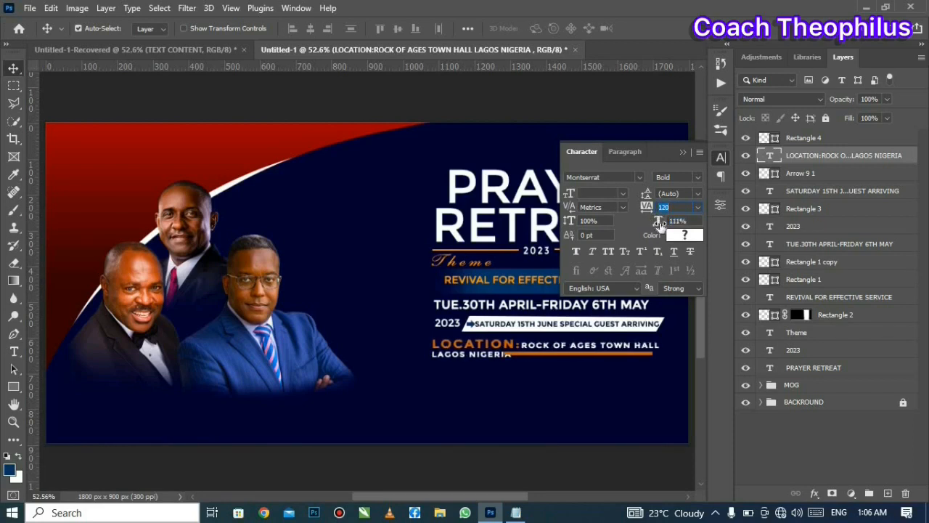
left_click(685, 152)
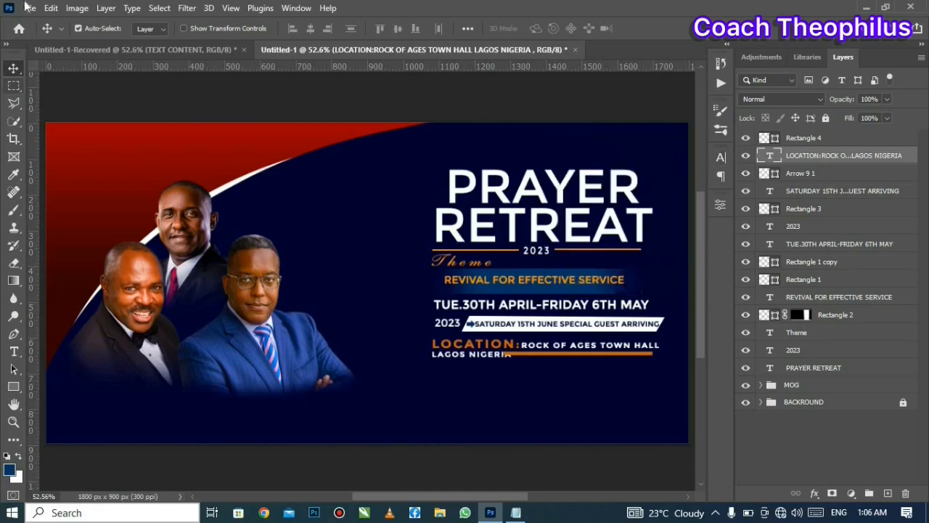
Step: Narrow the orange bar to about 97% and move it right so it fits between LAGOS NIGERIA and the end of TOWN HALL
left_click(574, 353)
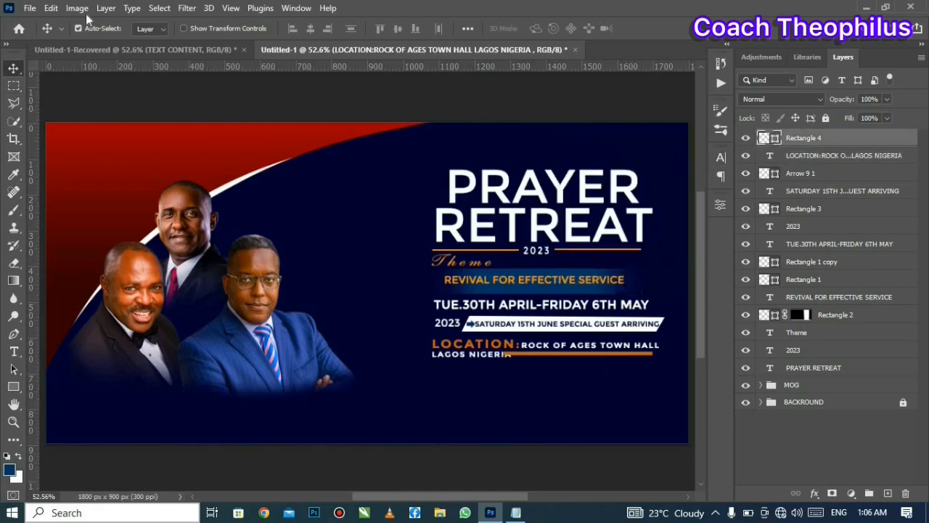
left_click(51, 8)
left_click(174, 303)
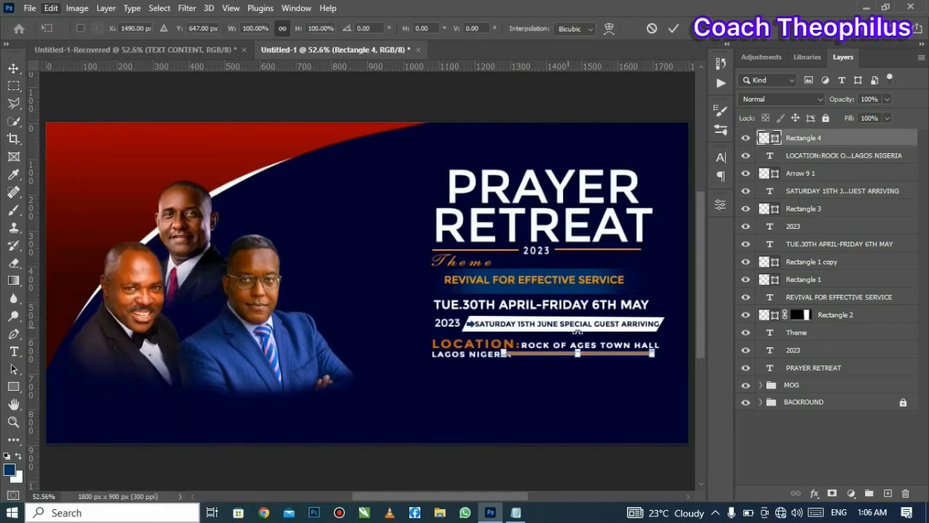
left_click_drag(655, 353, 648, 355)
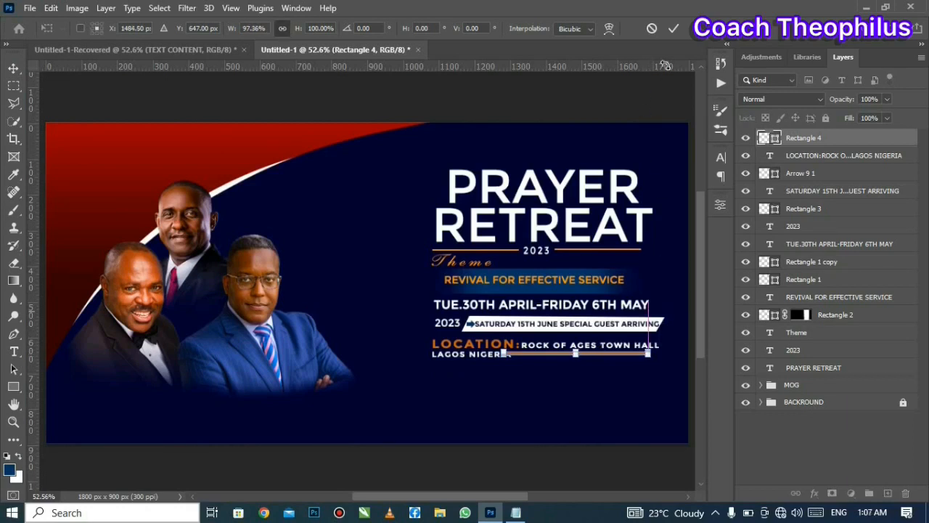
left_click(672, 28)
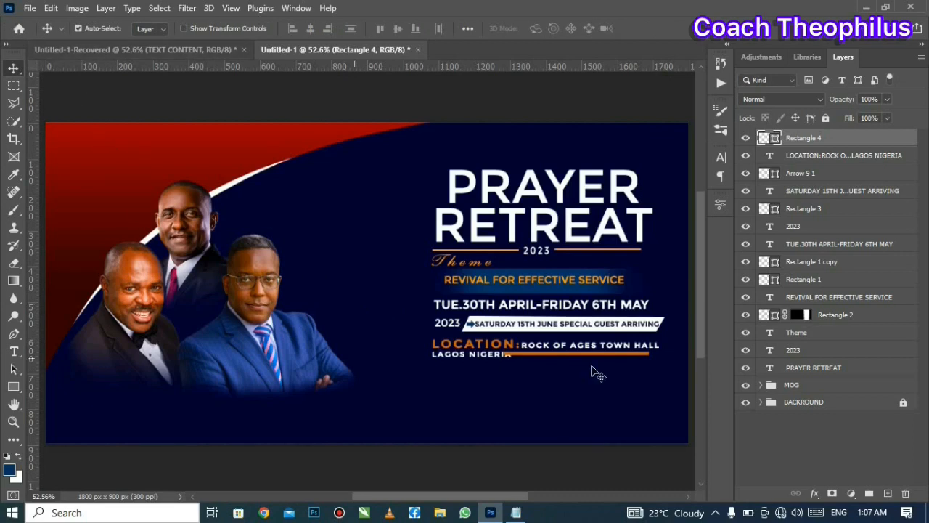
left_click_drag(575, 354, 585, 362)
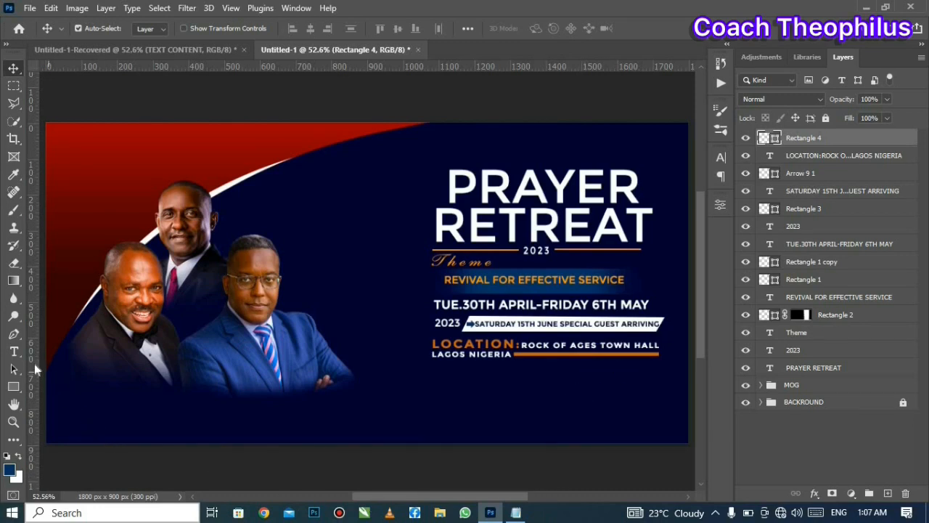
Step: Add a text line below the location with "EVENING SESSION AT 6PM MORNING SESSION AT 10AM" copied from the RETREAT note in Notepad
left_click(14, 351)
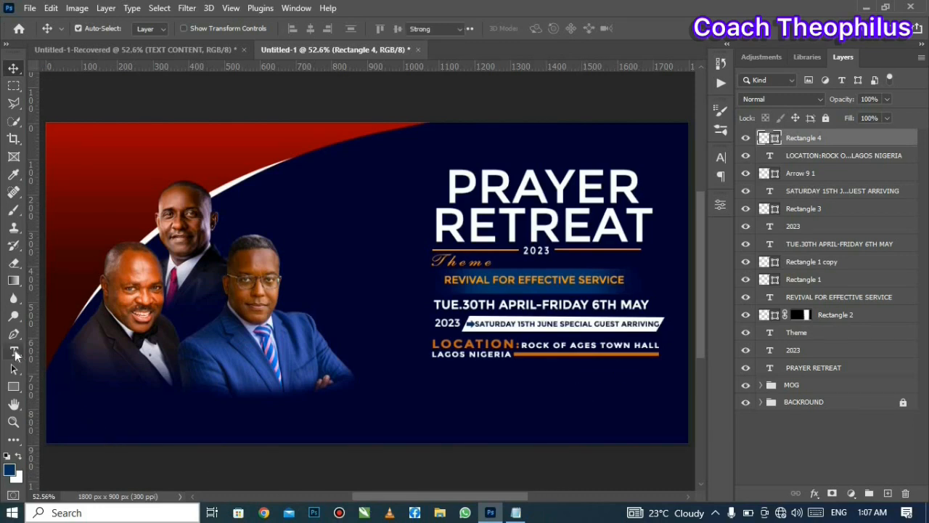
left_click(421, 428)
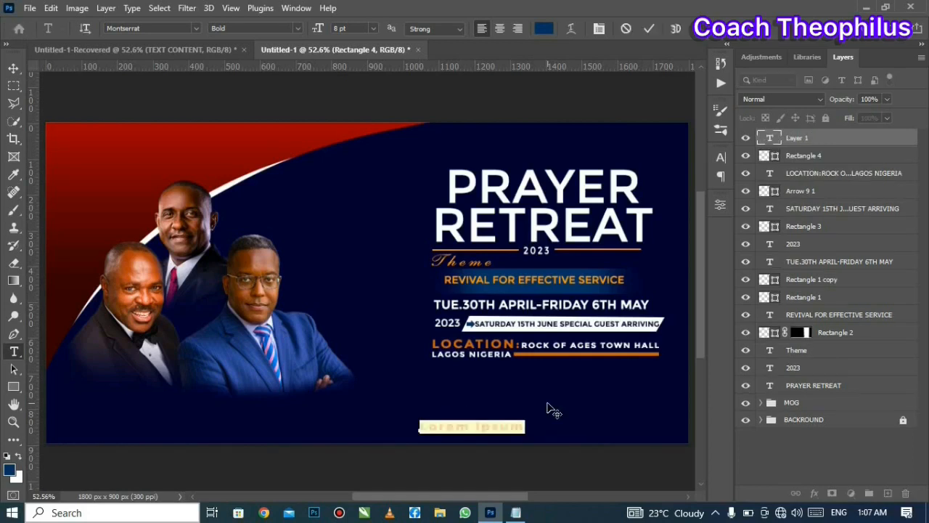
left_click(515, 513)
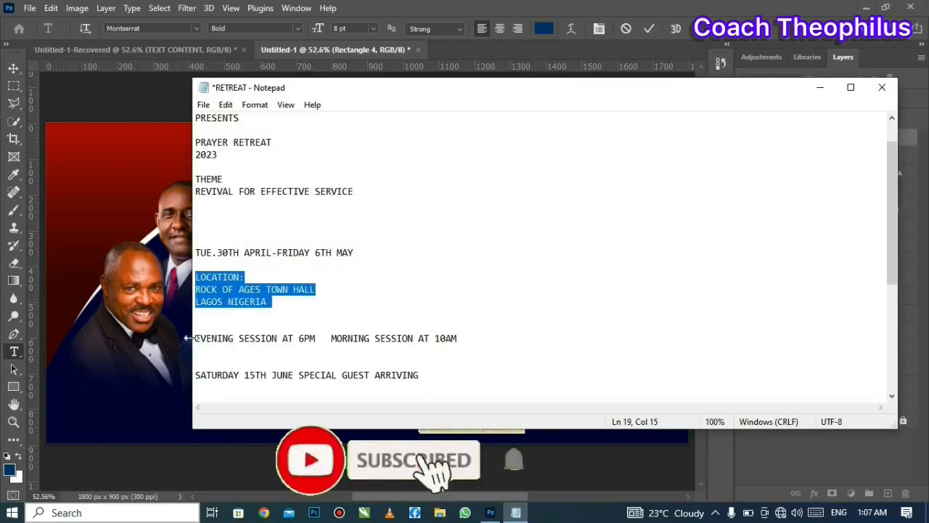
left_click_drag(195, 339, 251, 355)
right_click(405, 145)
left_click(431, 188)
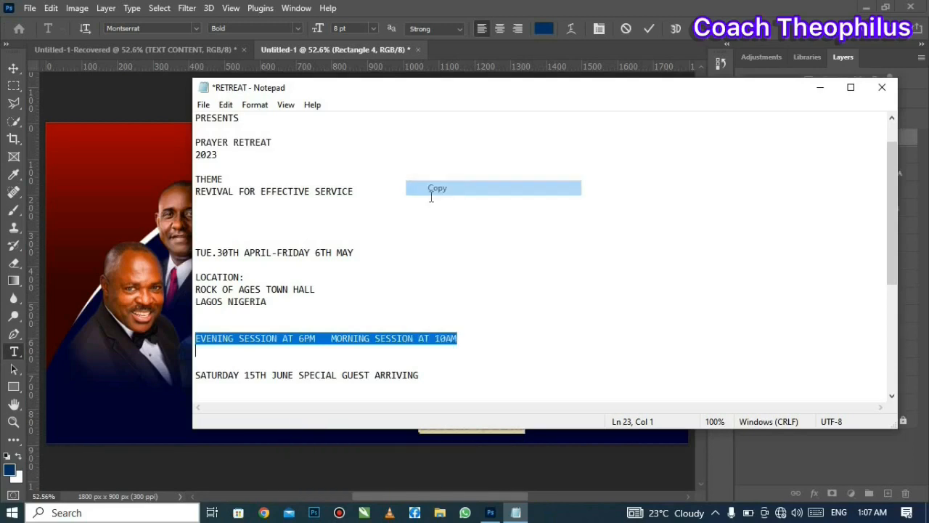
left_click(170, 326)
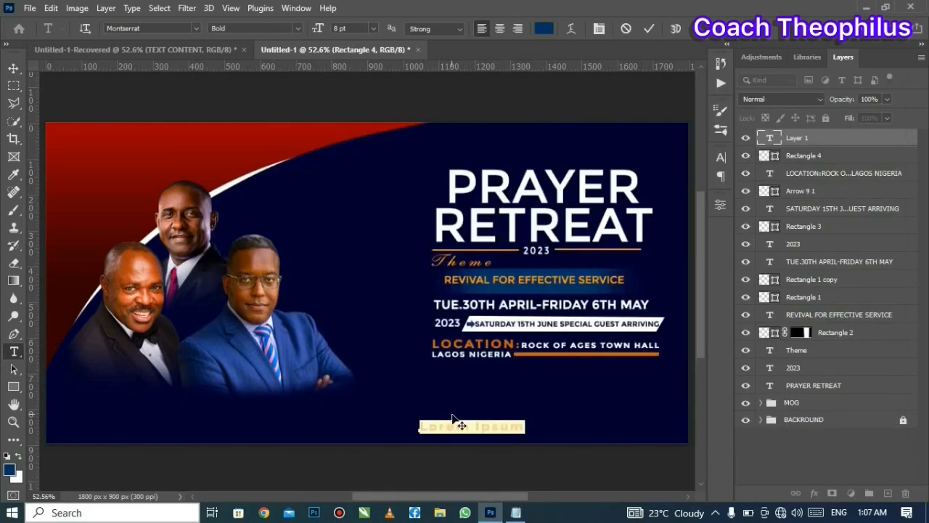
right_click(453, 419)
left_click(527, 202)
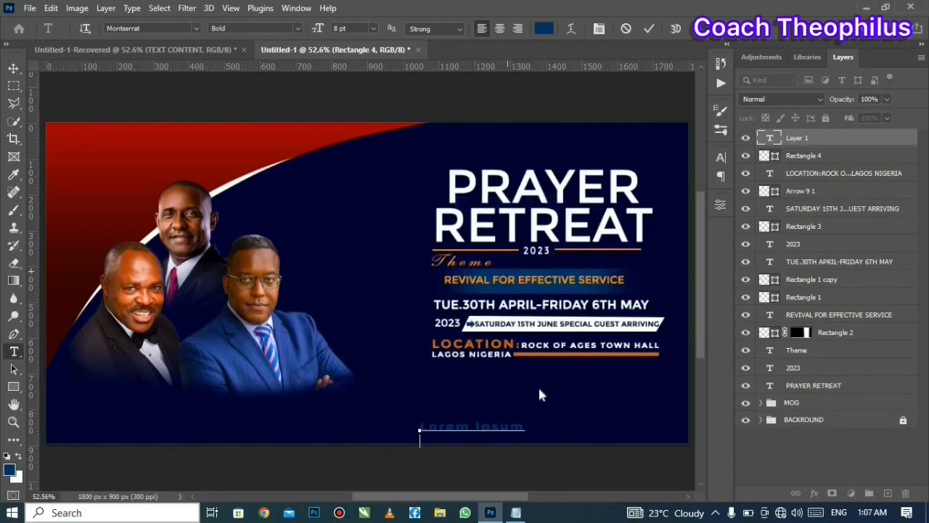
left_click_drag(541, 401, 502, 372)
Step: Colour the whole session times line white (ffffff)
right_click(522, 394)
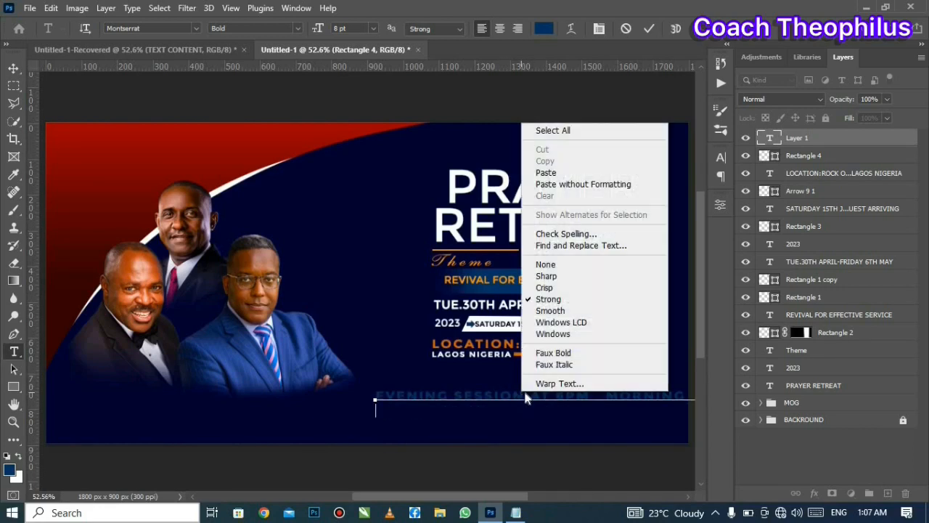
left_click(553, 130)
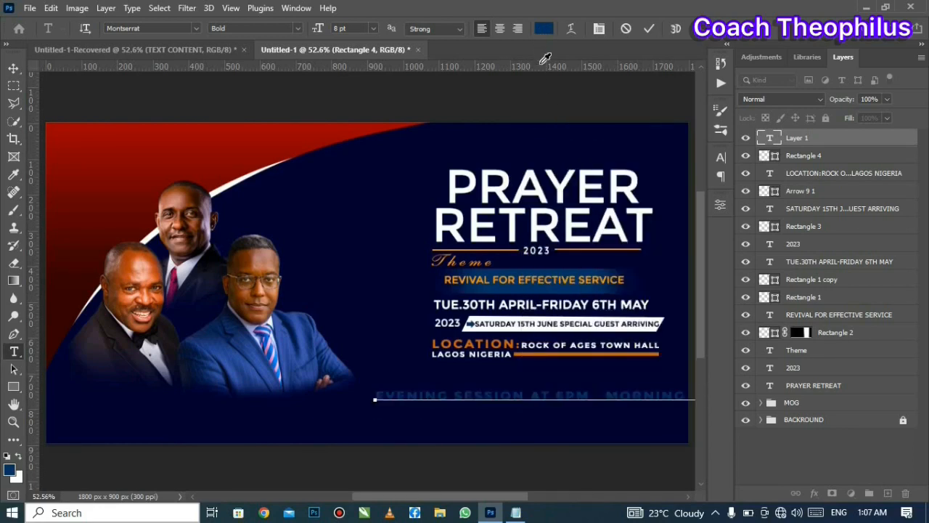
left_click(544, 29)
left_click(577, 114)
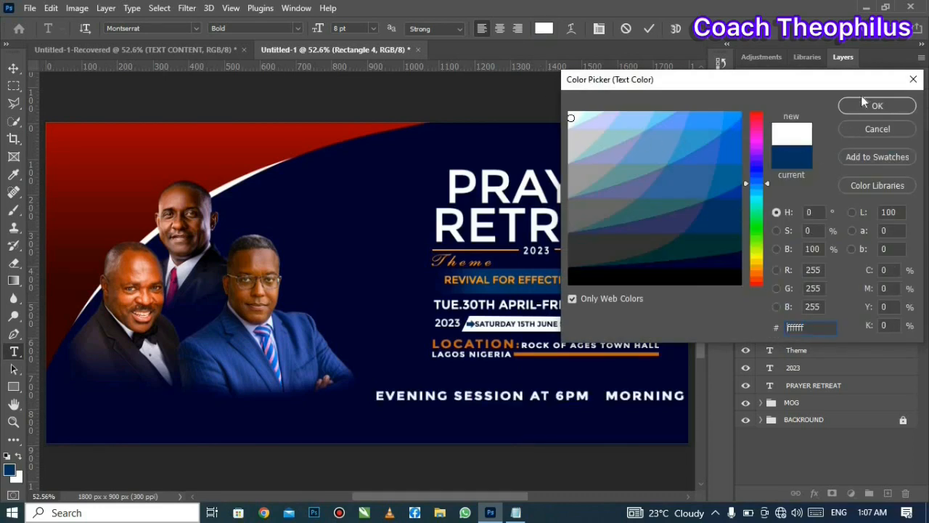
left_click(861, 102)
Step: Set the session times line to Montserrat Regular with tracking 0
left_click(722, 158)
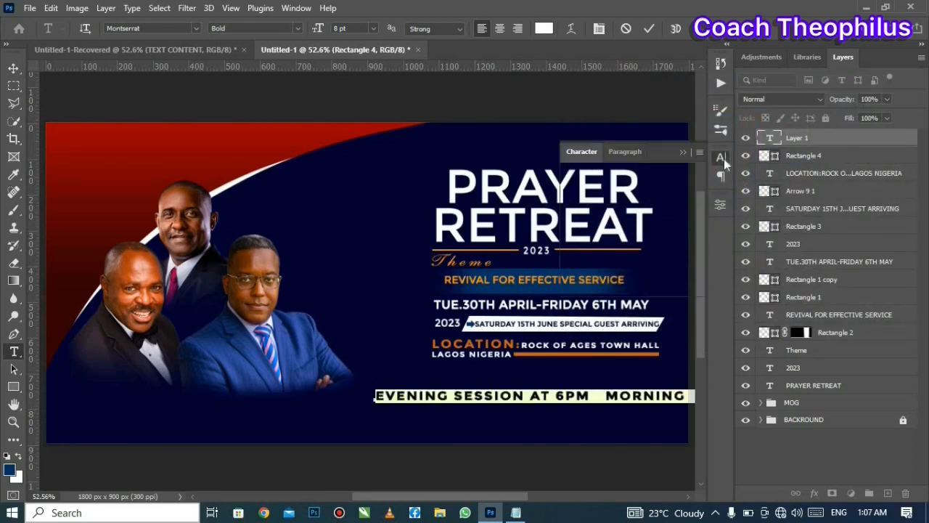
left_click(693, 177)
left_click(685, 193)
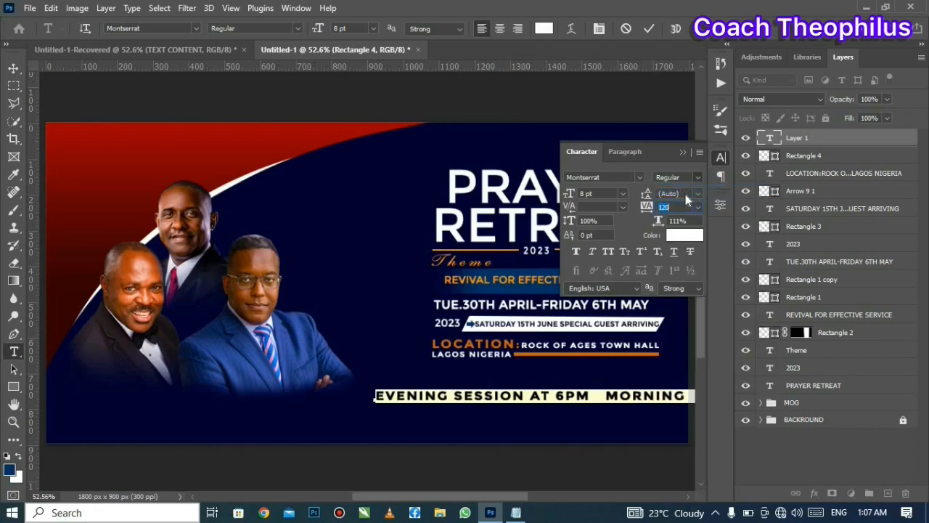
left_click(697, 207)
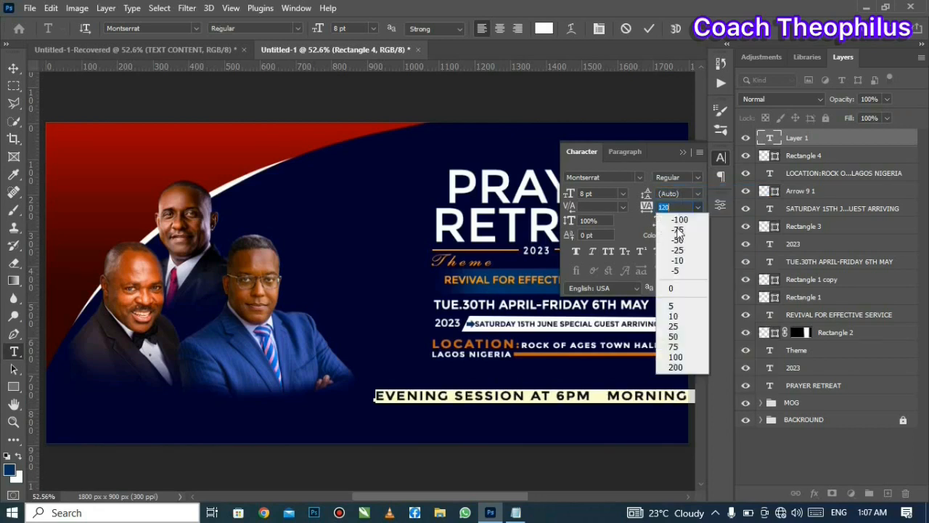
left_click(669, 289)
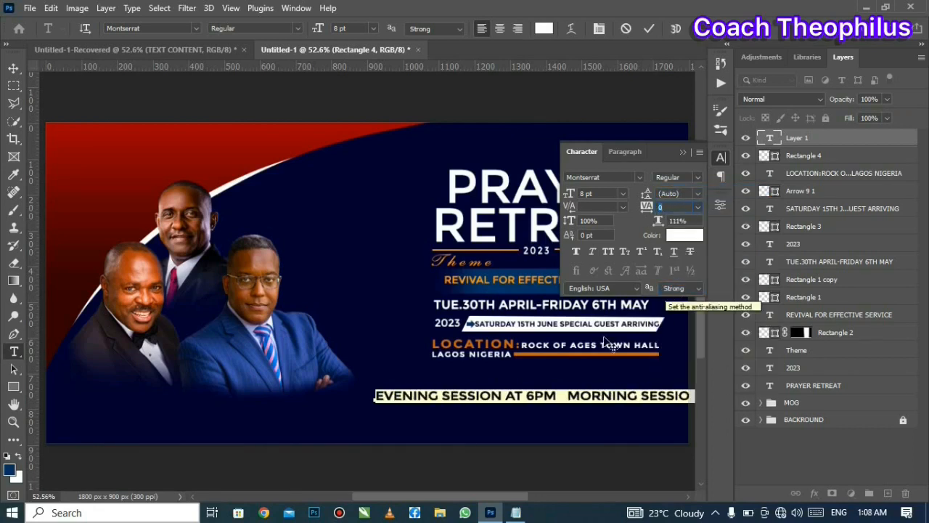
Step: Make the session times line 5 pt and underlined, and move it directly beneath the LAGOS NIGERIA line
left_click(564, 195)
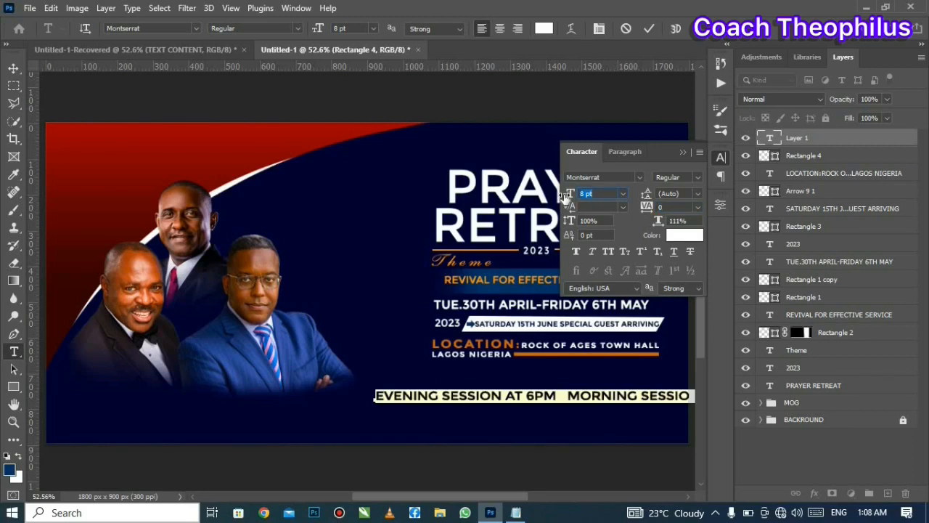
key("Down")
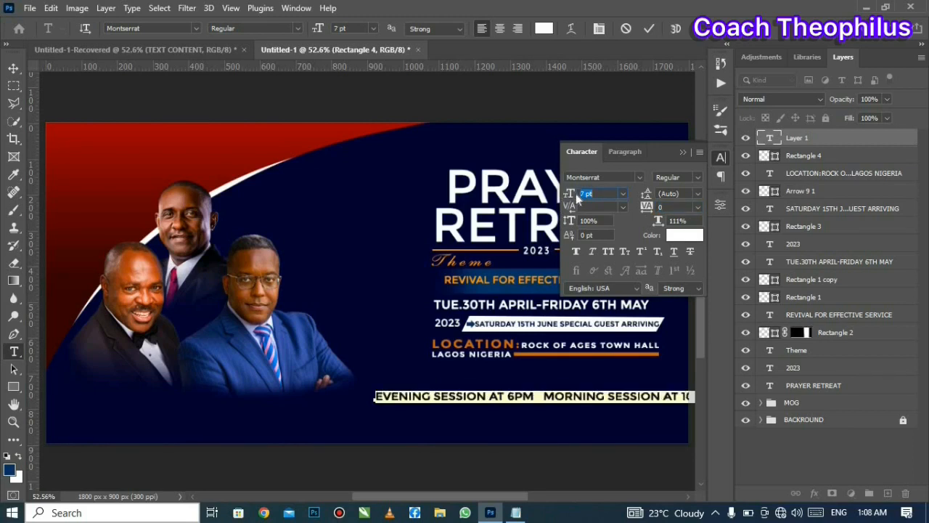
key("Down")
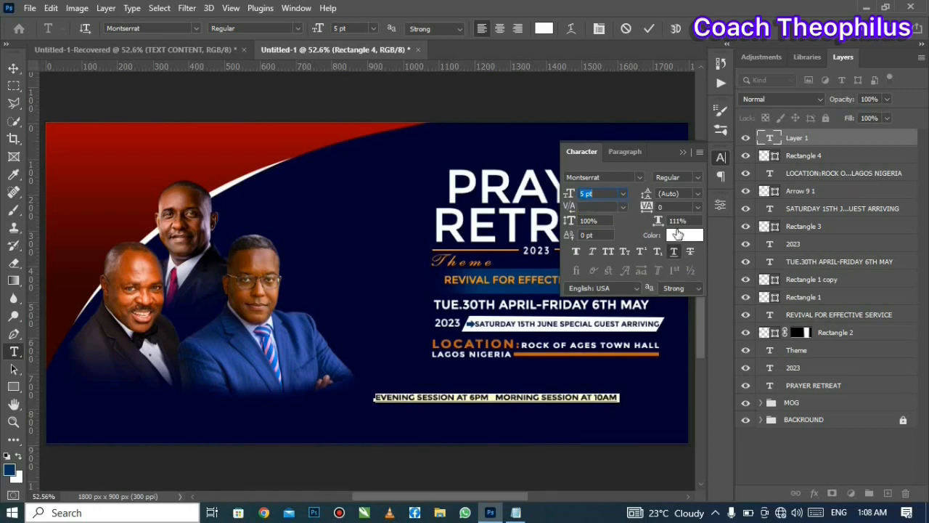
left_click(683, 152)
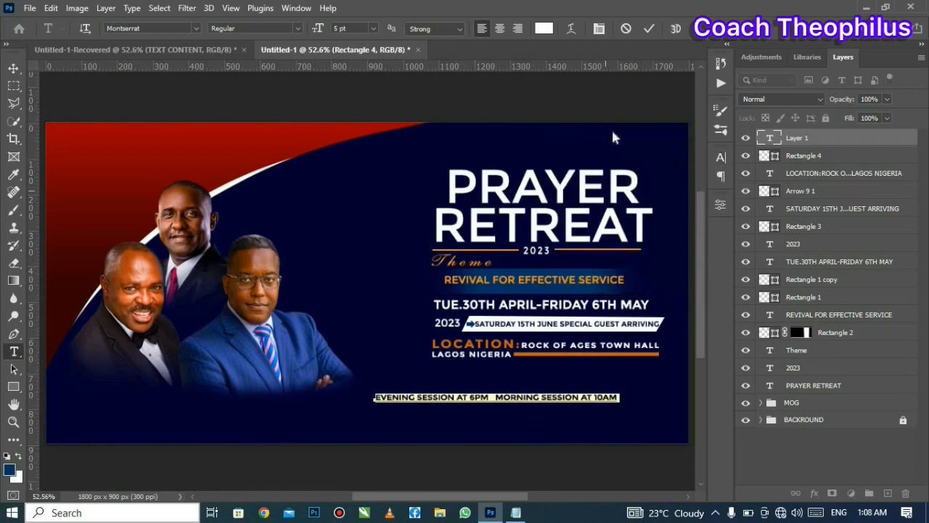
left_click(648, 28)
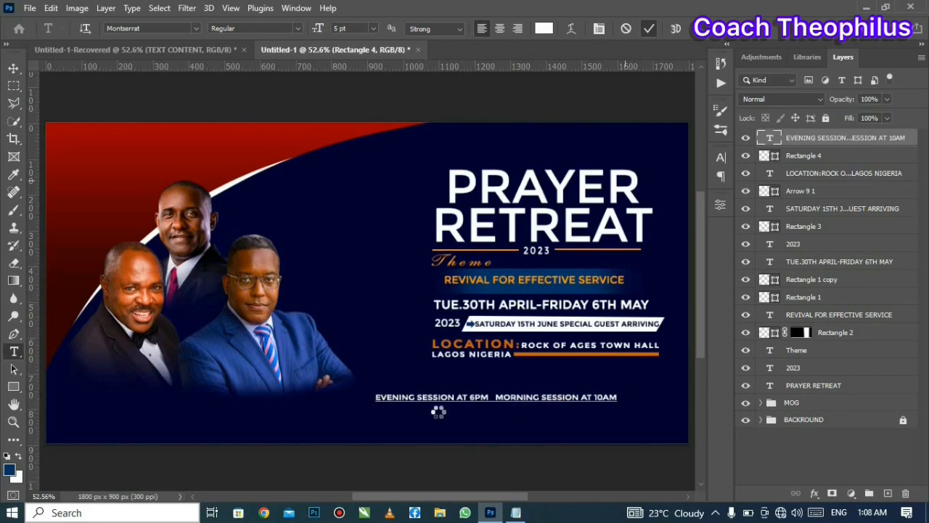
left_click(13, 67)
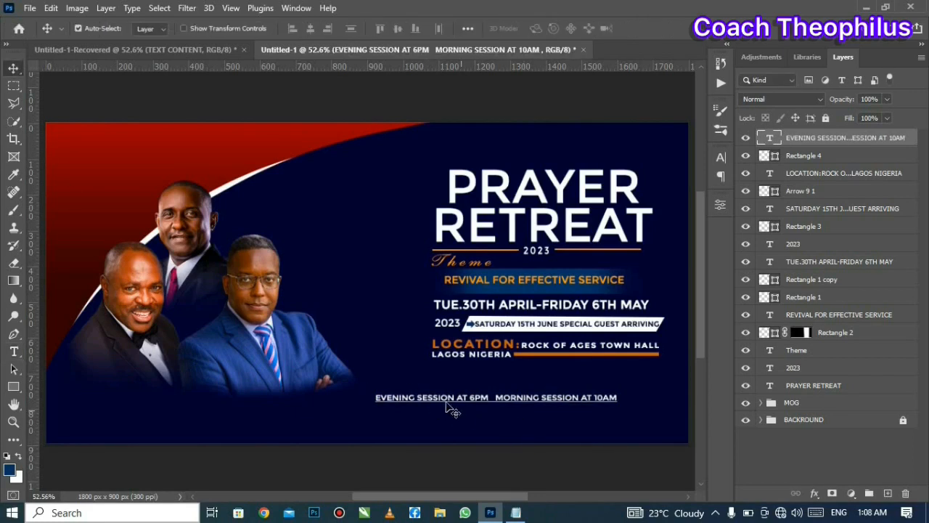
left_click_drag(440, 399, 489, 373)
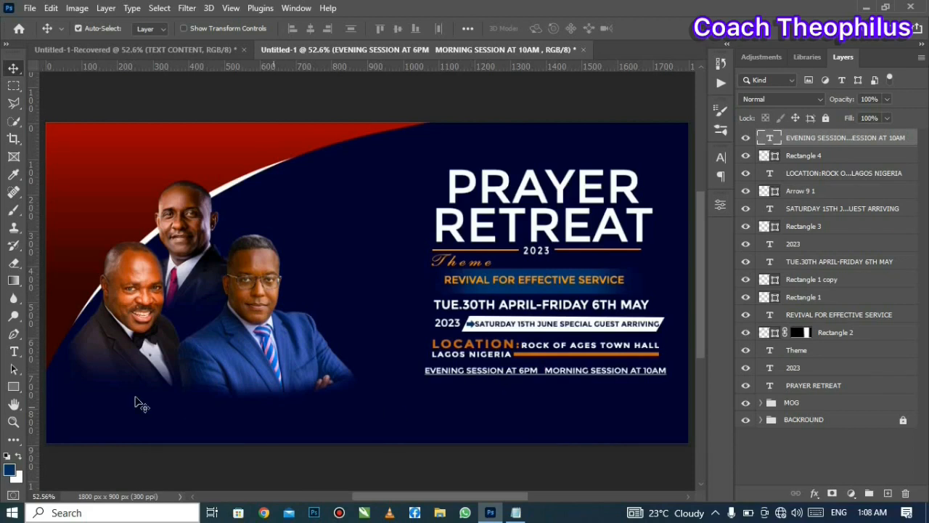
Step: Draw a small upright rectangle, about 6 by 16 px, in the gap between 6PM and MORNING
left_click(14, 386)
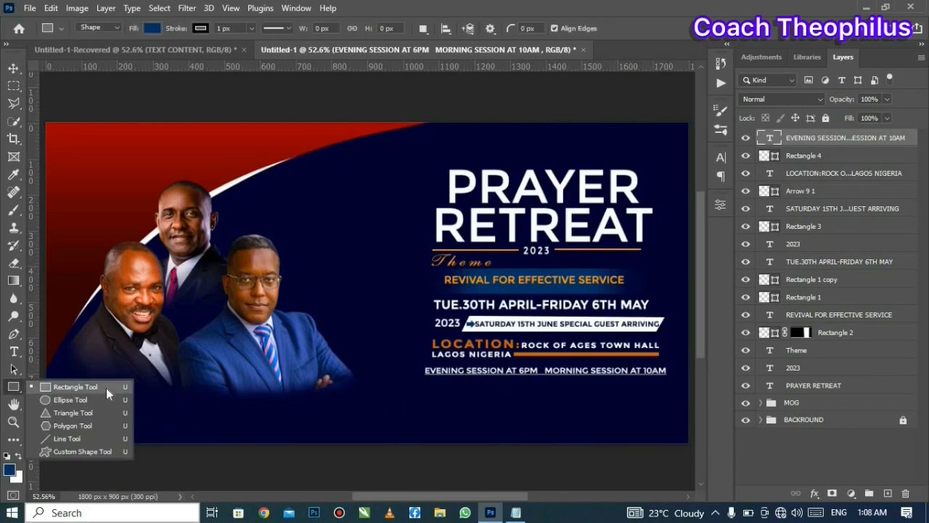
left_click(106, 388)
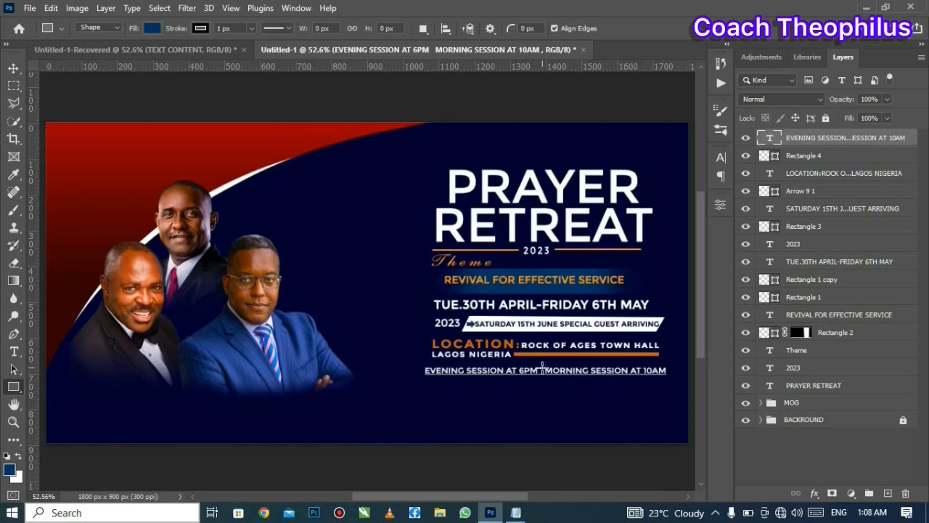
left_click_drag(541, 369, 540, 374)
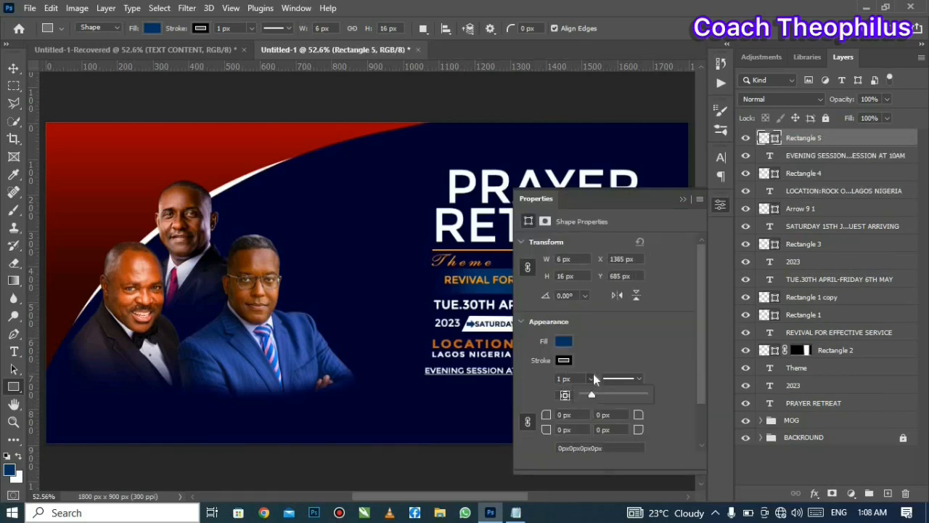
Step: Fill the small divider rectangle with the recently used orange and set its stroke to 0 px
left_click(563, 343)
left_click(529, 343)
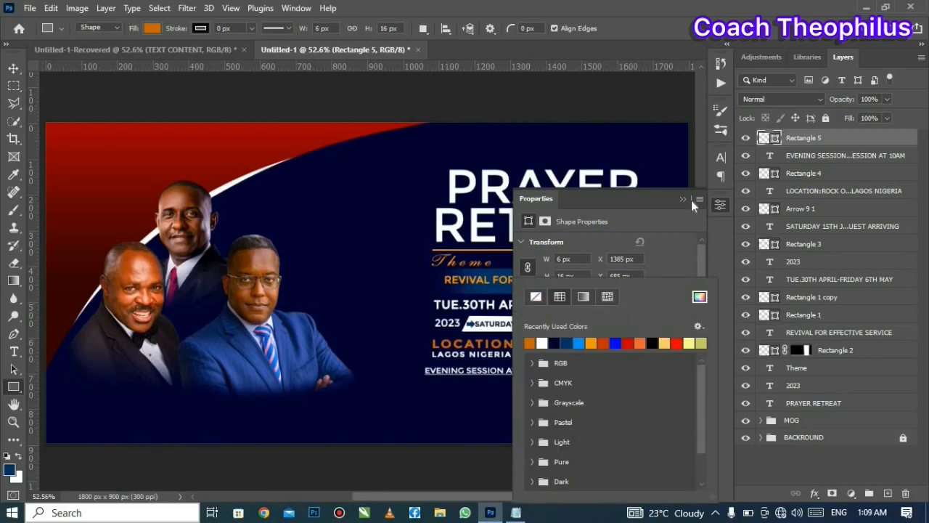
left_click(681, 199)
left_click(681, 199)
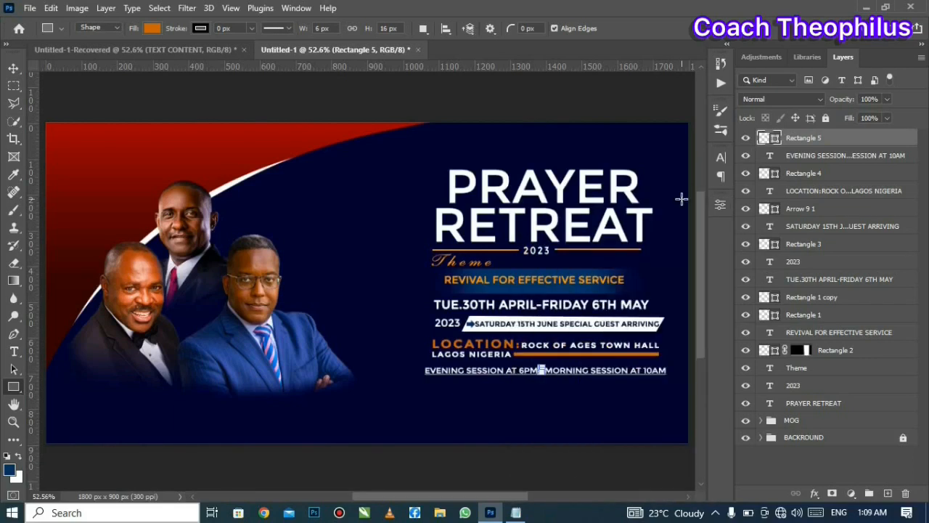
Step: Group all text and shape layers from the orange divider down to PRAYER RETREAT
left_click(13, 69)
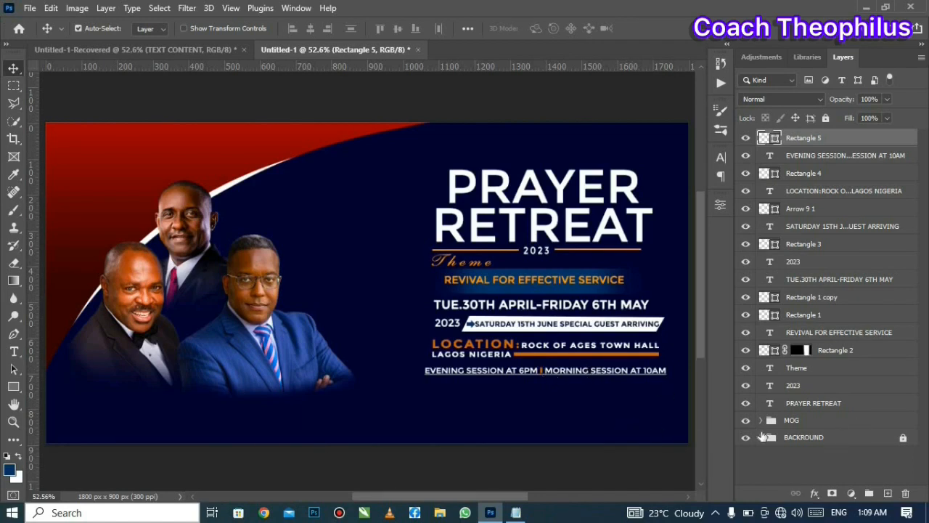
left_click(839, 403, "shift")
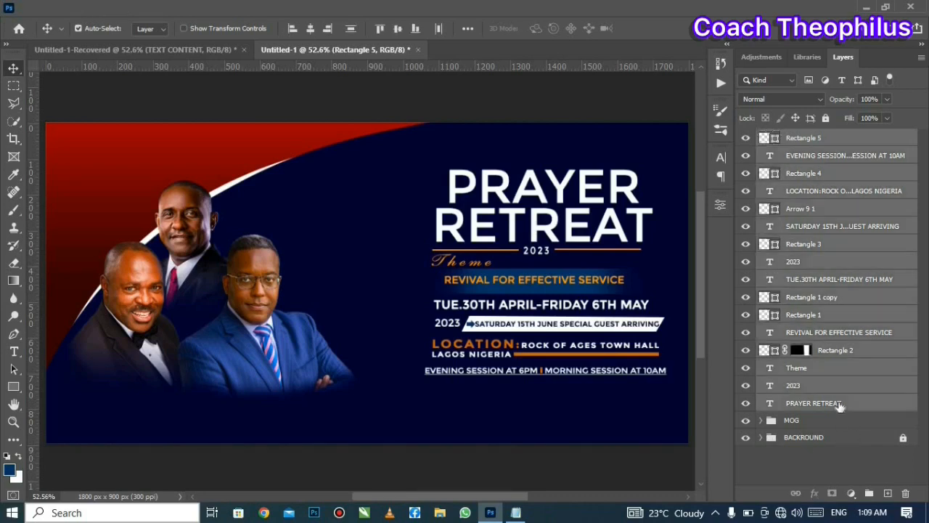
left_click(869, 492)
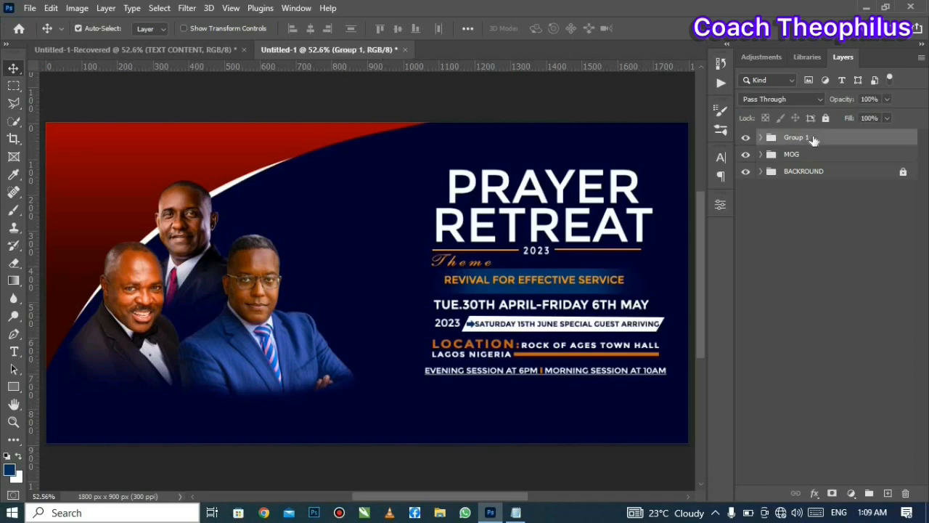
Step: Scale the grouped text content up to about 120.6% and reposition it within the dark area beside the portraits
left_click(51, 7)
left_click(131, 304)
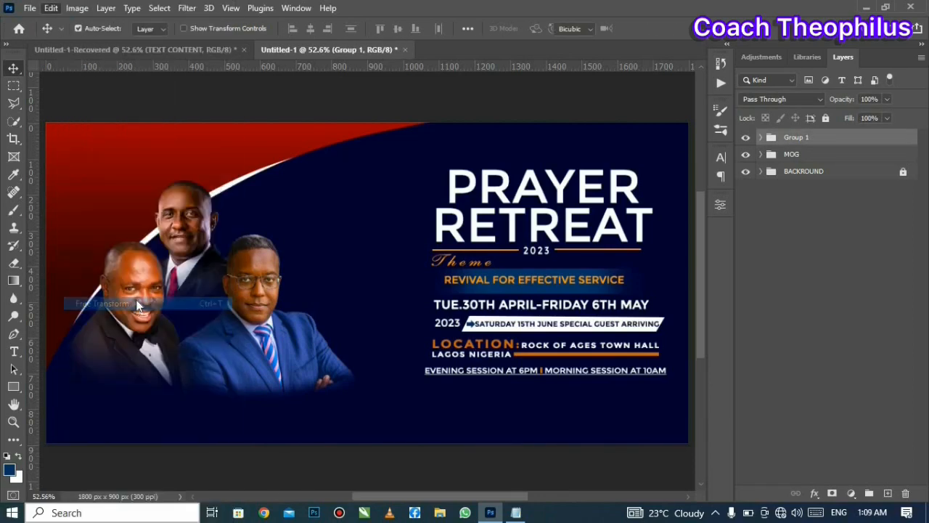
left_click_drag(429, 382, 363, 403)
left_click_drag(522, 306, 530, 298)
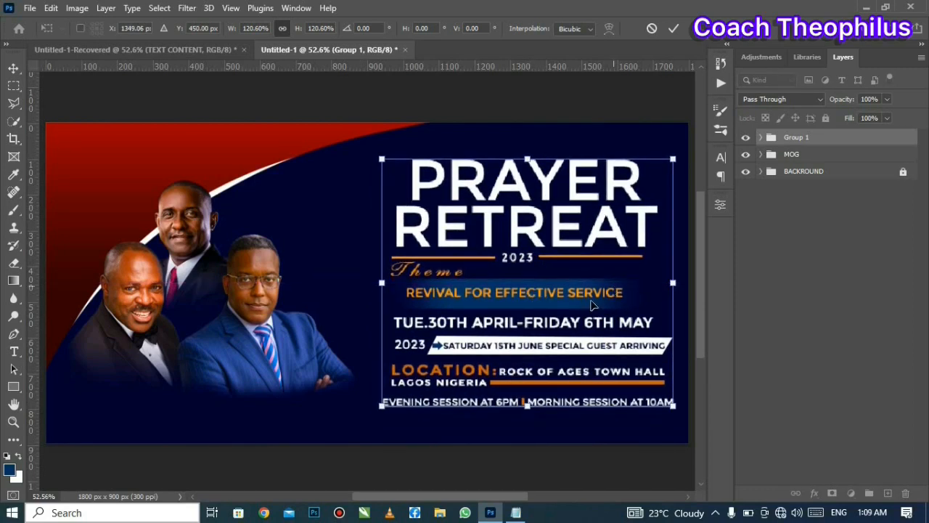
left_click(672, 29)
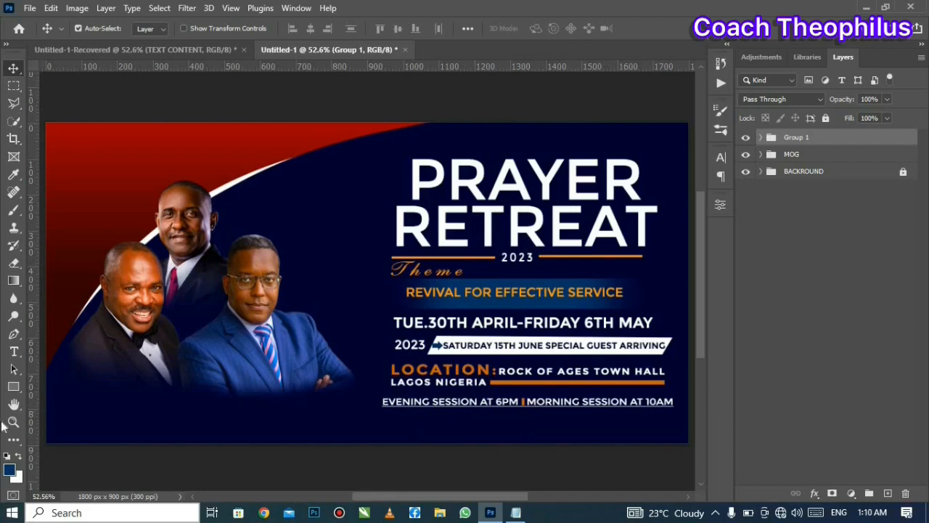
Step: Draw a blue rectangle about 209 by 55 px in the banner's lower-left corner below the portraits and remove its stroke
left_click(14, 386)
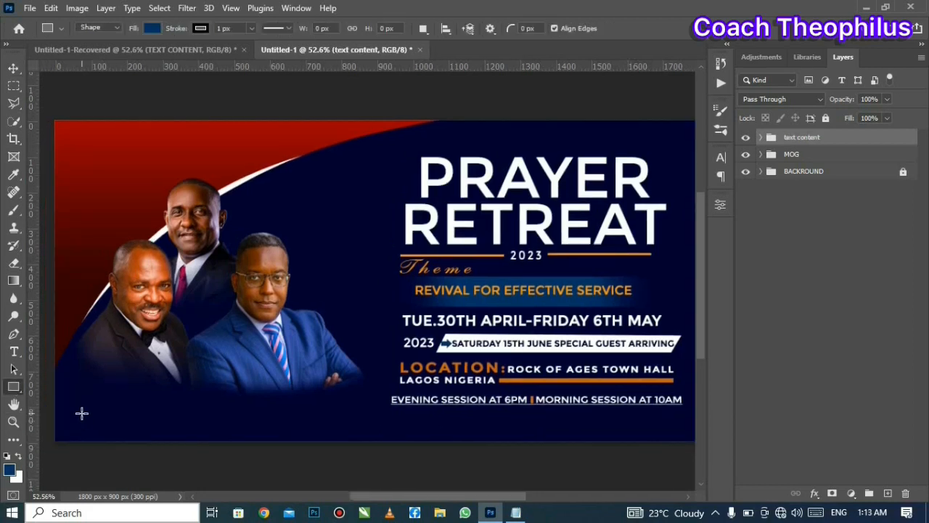
left_click_drag(79, 410, 151, 427)
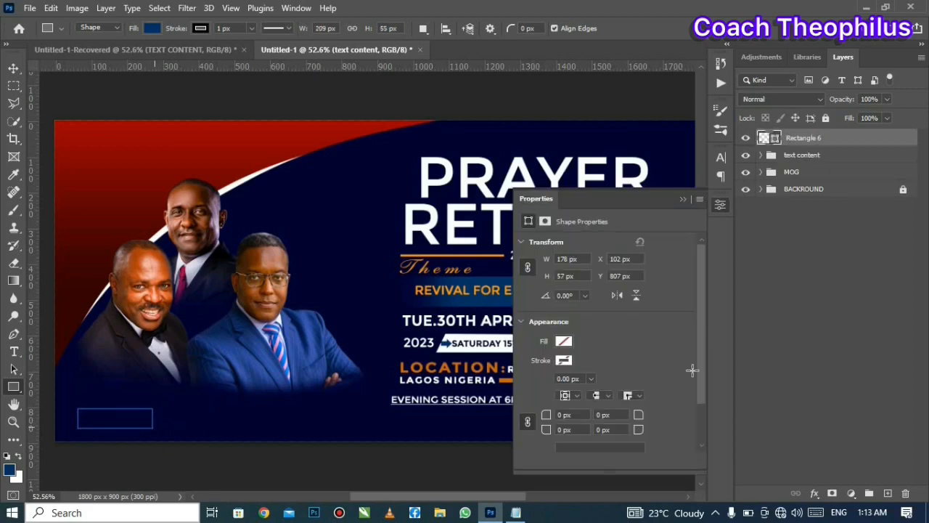
left_click(590, 380)
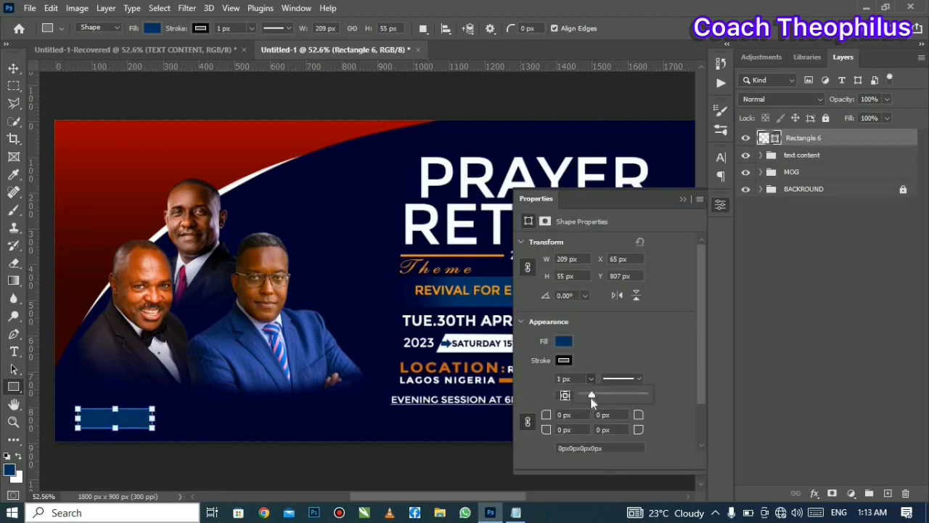
left_click_drag(587, 393, 544, 398)
left_click(686, 200)
Step: Apply a linear red-to-yellow Gradient Overlay to the lower-left rectangle and shift the gradient within the shape
double_click(880, 137)
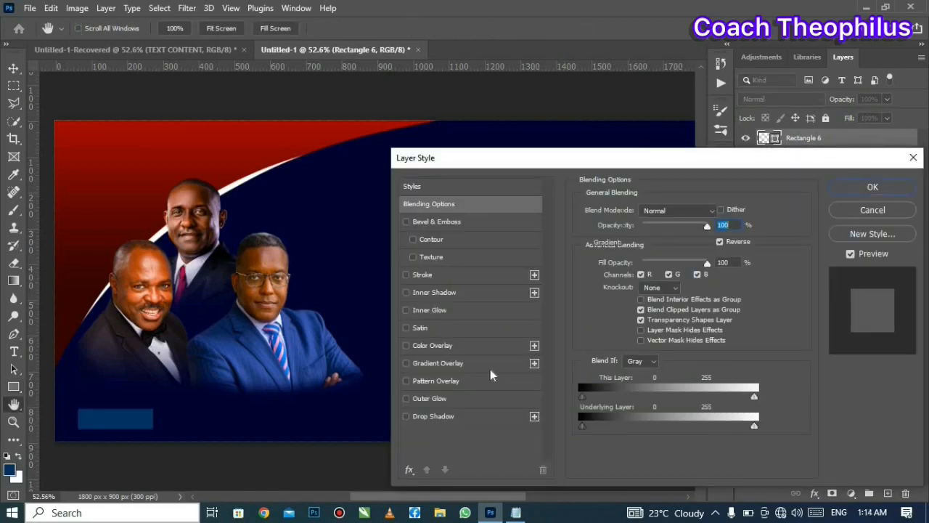
left_click(490, 367)
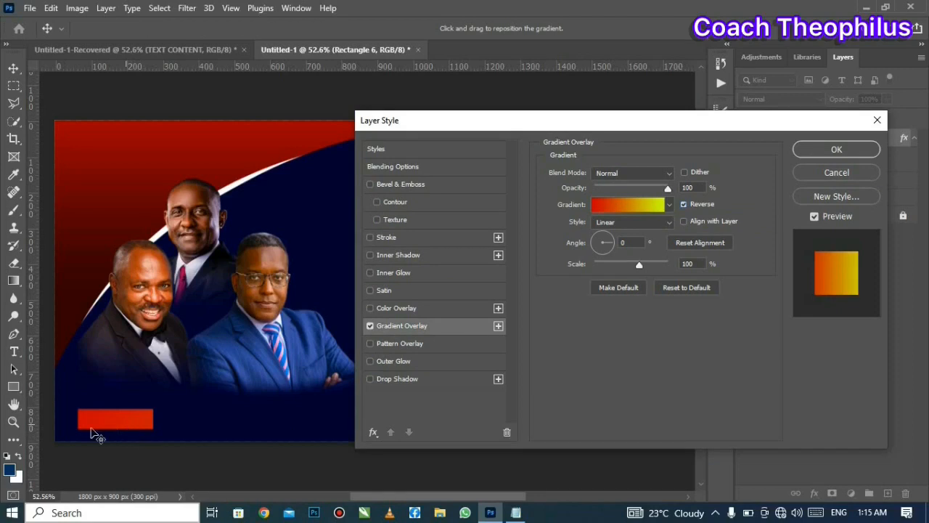
left_click_drag(94, 431, 131, 421)
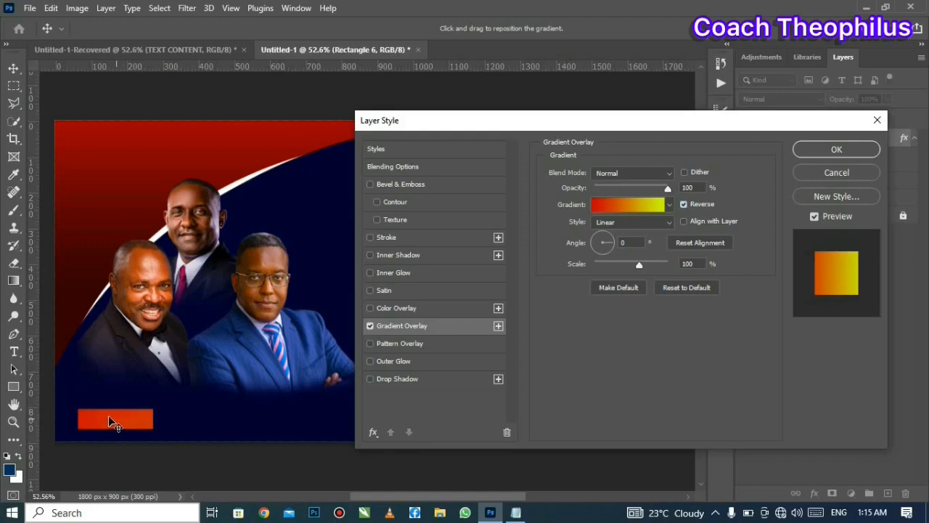
mouse_move(141, 423)
left_mouse_down()
mouse_move(201, 429)
mouse_move(82, 425)
mouse_move(125, 425)
mouse_move(114, 431)
mouse_move(128, 423)
mouse_move(105, 425)
mouse_move(133, 421)
left_mouse_up()
left_click(820, 149)
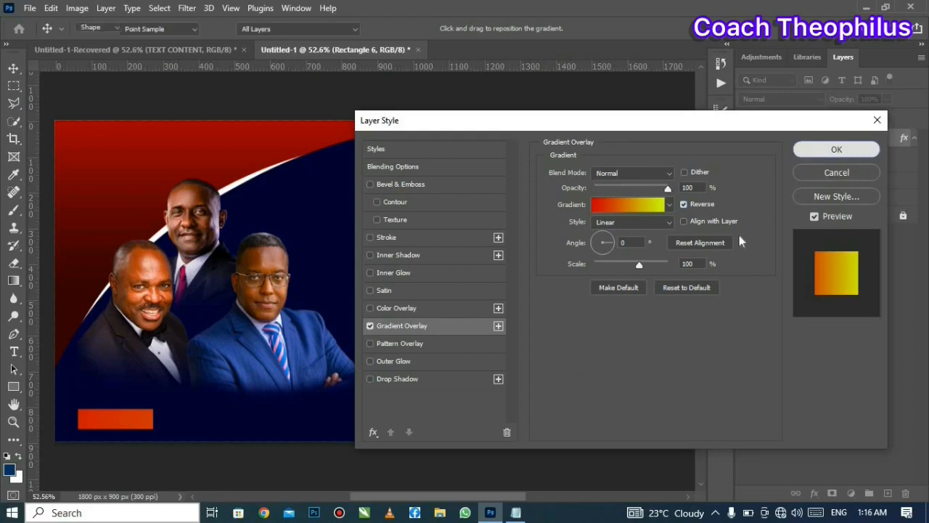
Step: Start a horizontal text layer beside the rectangle and copy the special guest text from the RETREAT note in Notepad
left_click(16, 352)
left_click(216, 428)
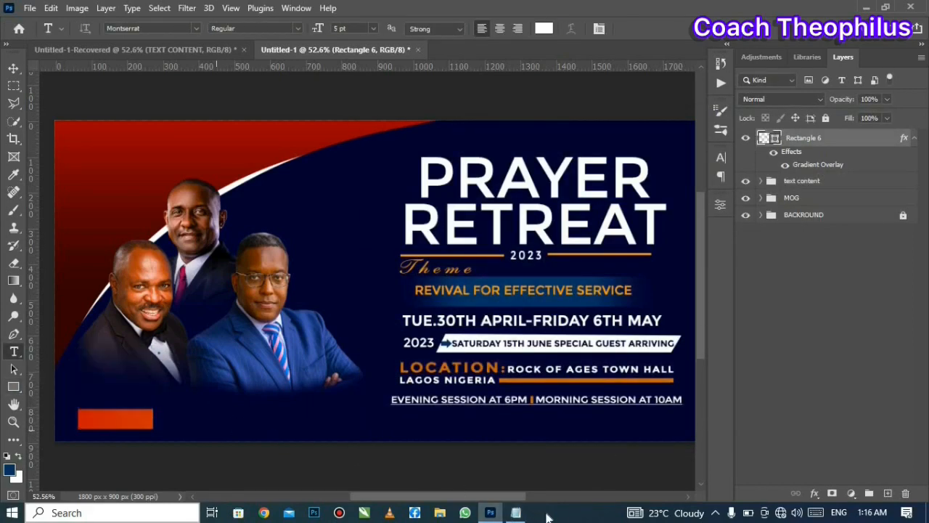
left_click(516, 513)
scroll(314, 308, "down", 3)
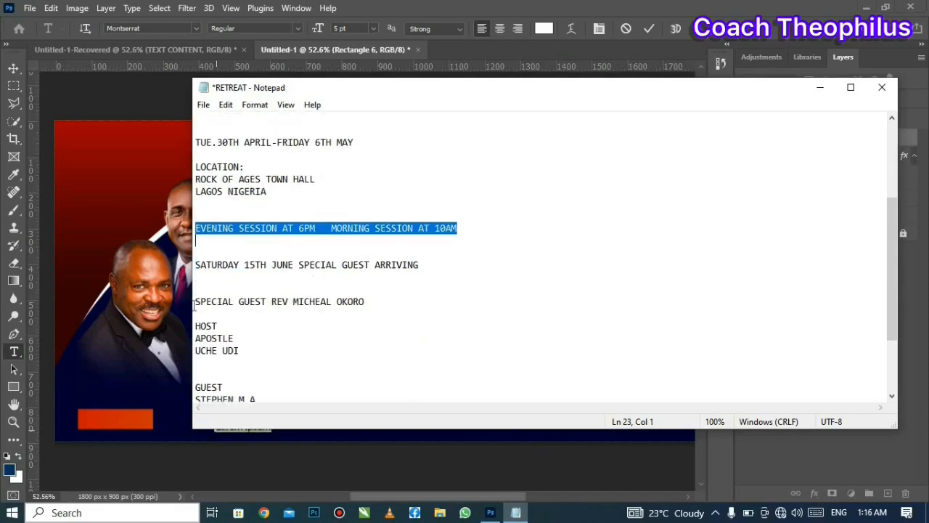
left_click_drag(194, 306, 390, 324)
right_click(390, 324)
left_click(423, 156)
Step: Switch back to Photoshop, paste SPECIAL GUEST over the placeholder text beside the rectangle, and select the text
left_click(139, 420)
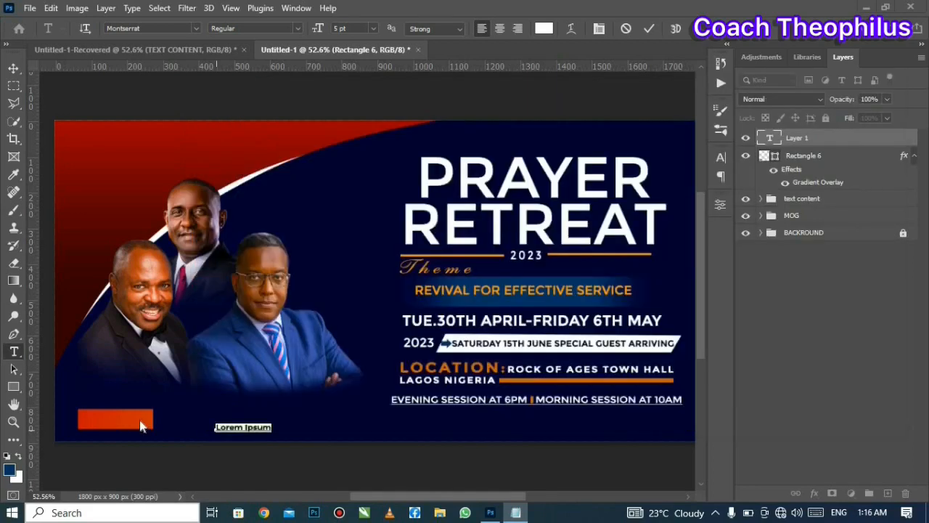
right_click(250, 428)
left_click(274, 160)
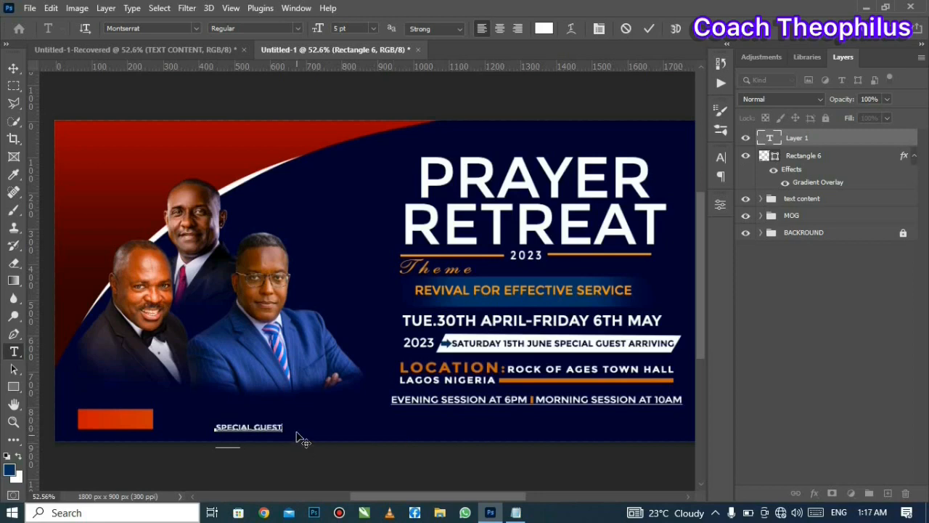
left_click_drag(285, 427, 202, 428)
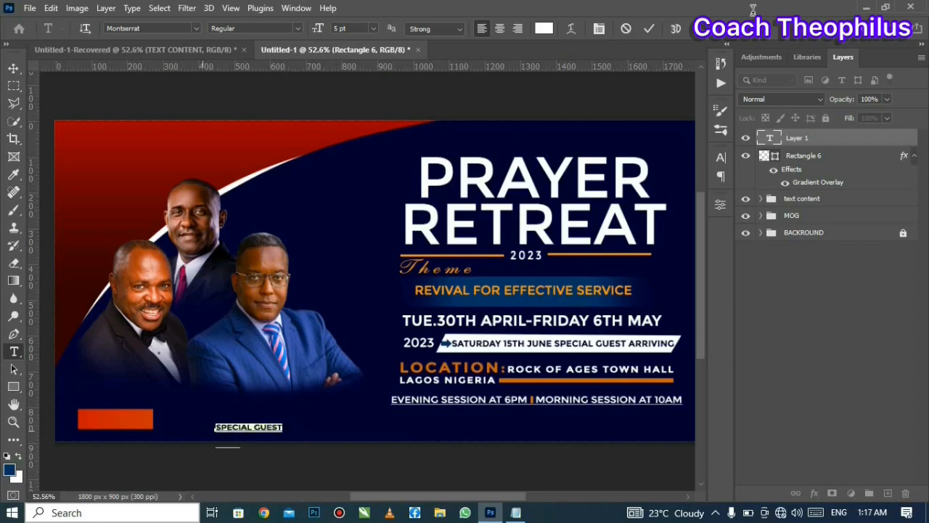
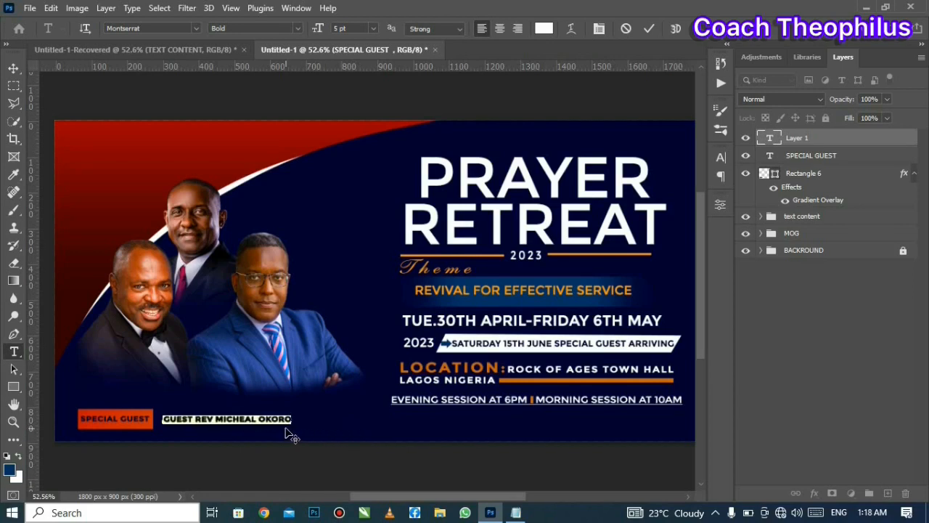
Step: Commit the special guest's name text and nudge it into line with the SPECIAL GUEST label
left_click(645, 30)
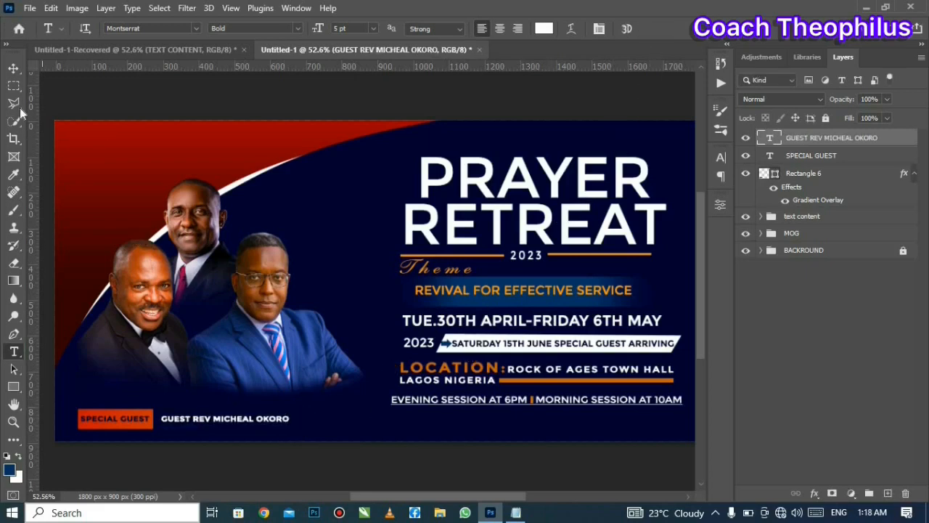
left_click(13, 68)
left_click_drag(205, 426, 203, 425)
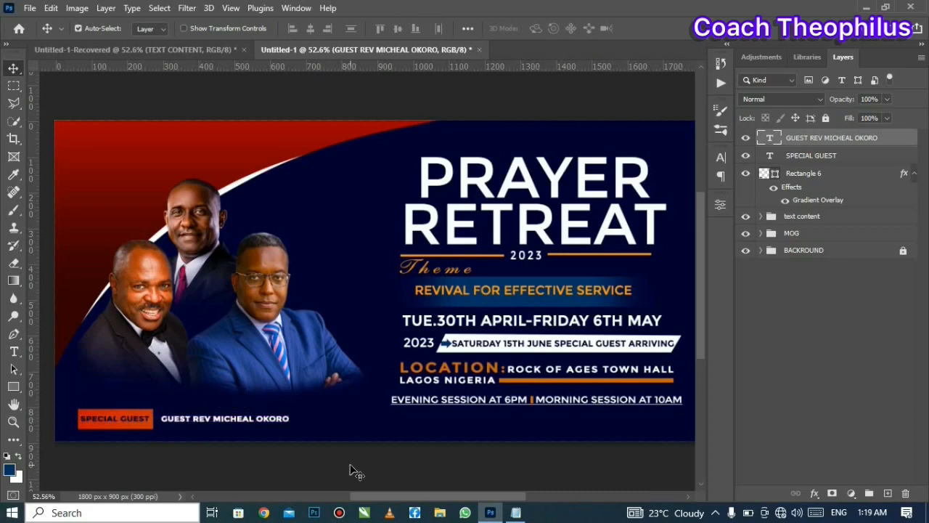
left_click_drag(229, 425, 230, 424)
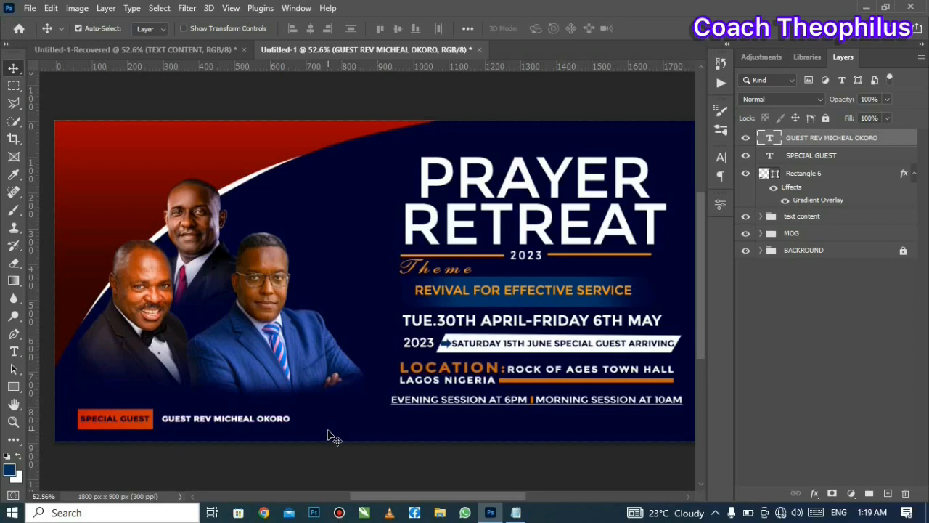
left_click(723, 157)
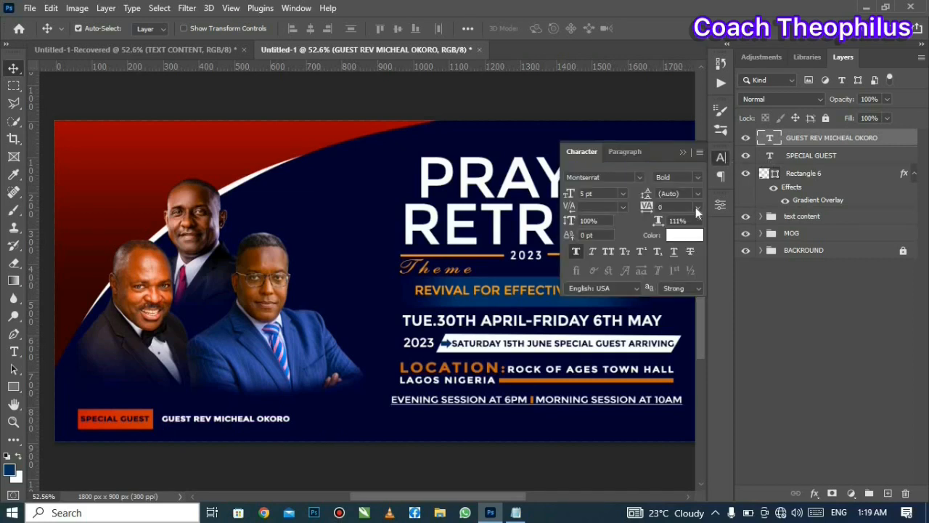
left_click(682, 151)
left_click(141, 429)
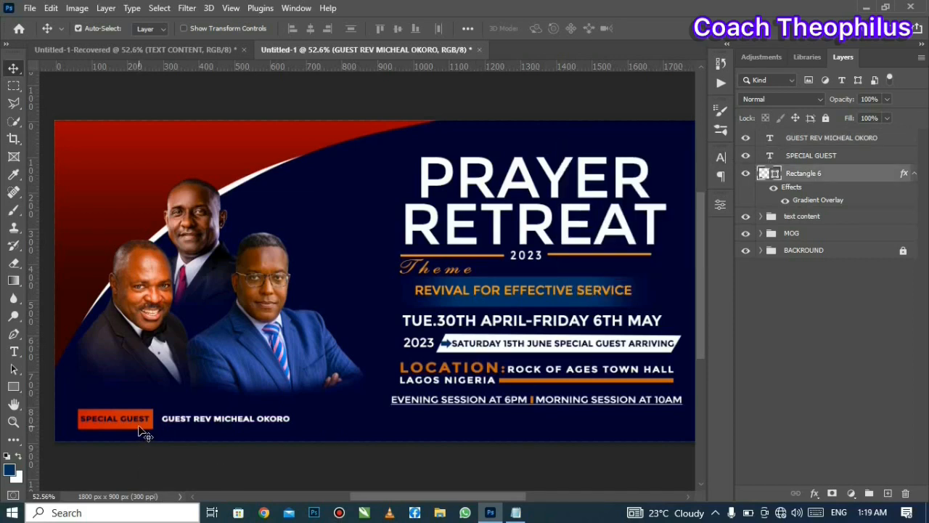
left_click(51, 8)
left_click(102, 190)
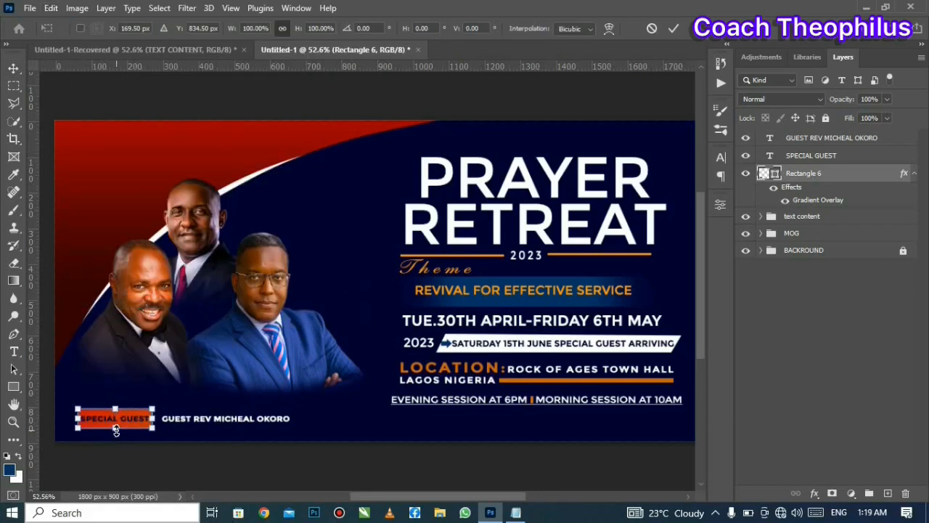
left_click_drag(112, 427, 111, 429)
key("Return")
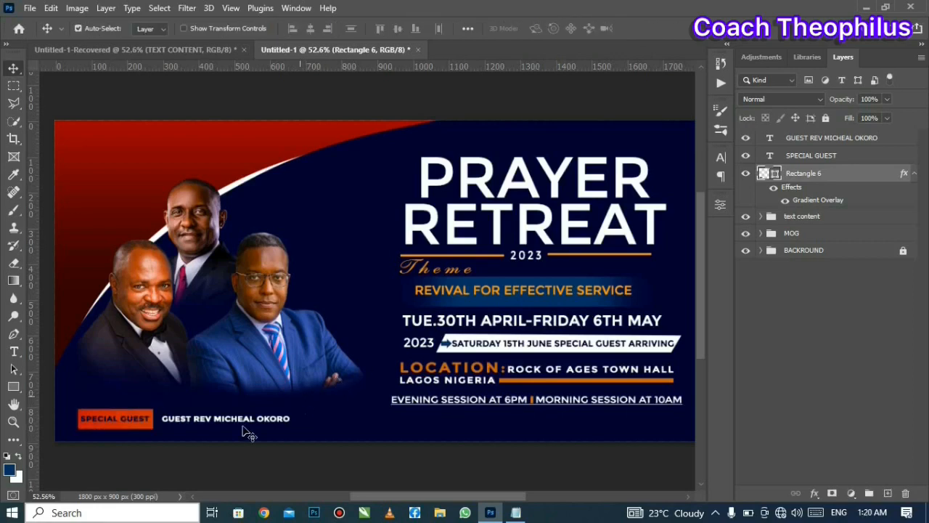
left_click_drag(216, 423, 214, 423)
Step: Reduce the height of the gradient rectangle so it fits closely behind the SPECIAL GUEST text
left_click(151, 423)
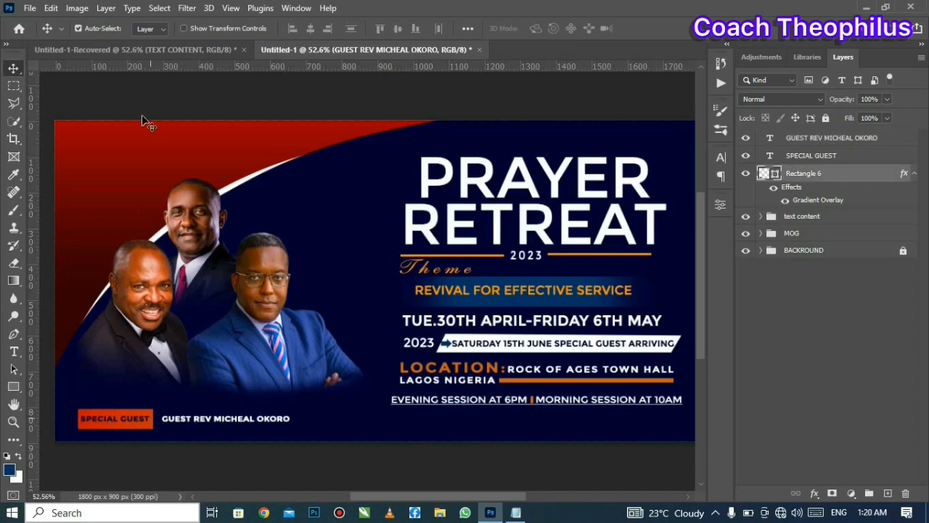
left_click(51, 8)
left_click(94, 303)
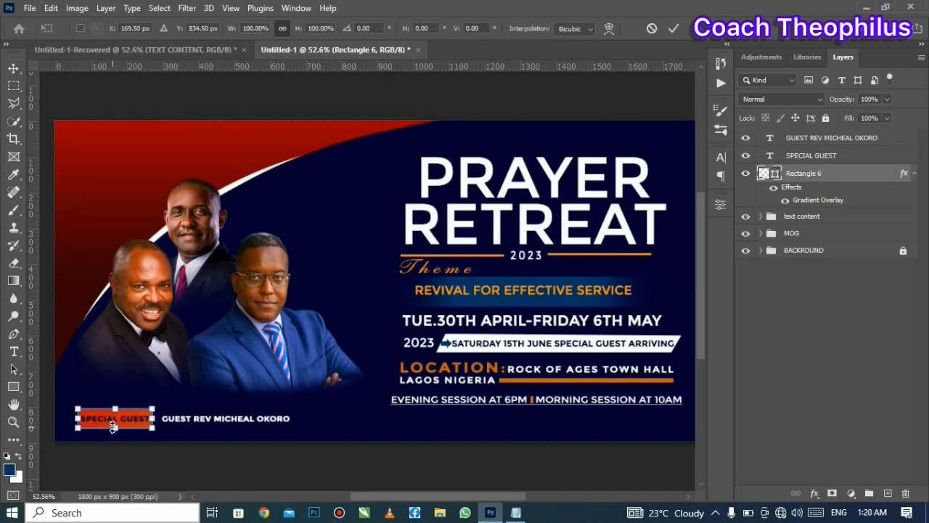
left_click_drag(113, 427, 115, 428)
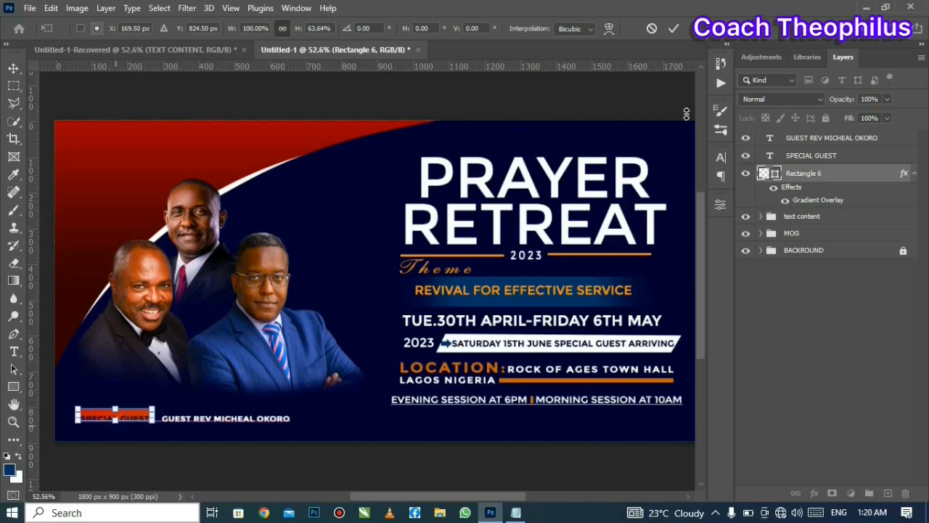
left_click(674, 27)
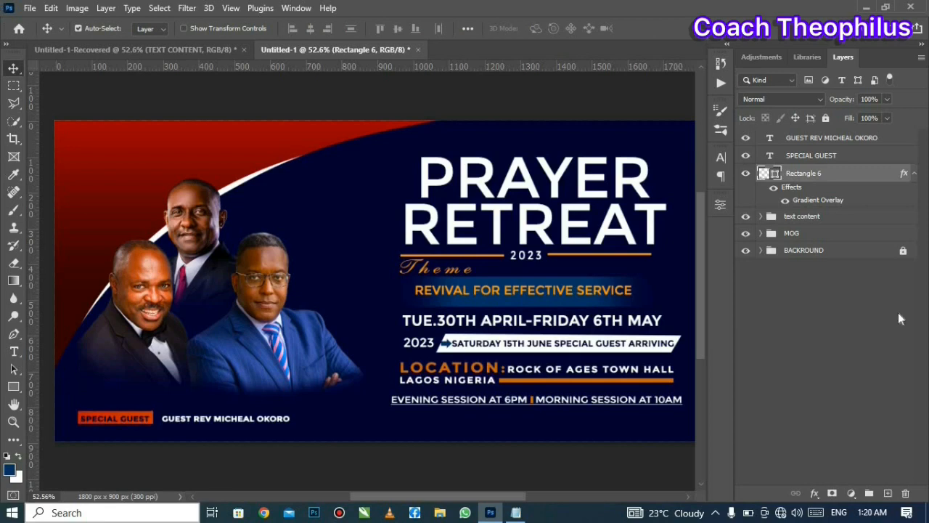
Step: Set the letter tracking of the special guest's name text to 200
left_click(362, 426)
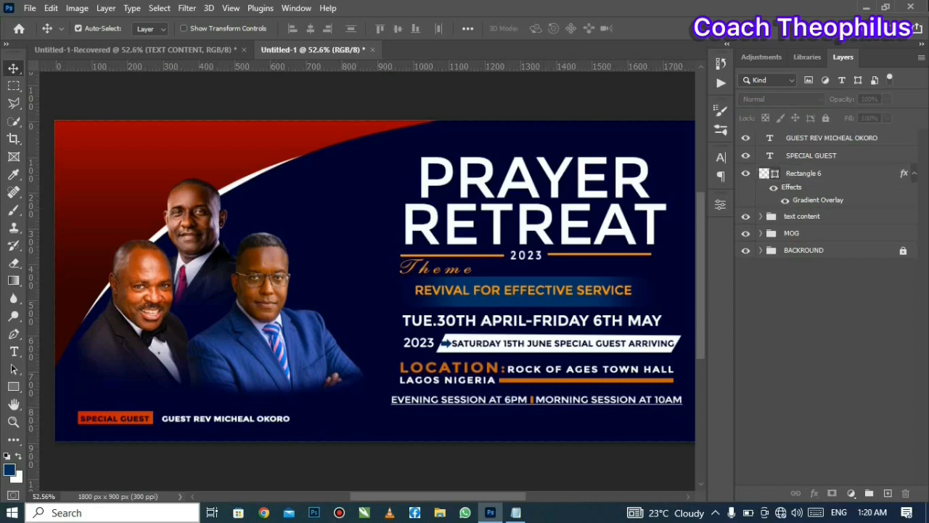
left_click(810, 145)
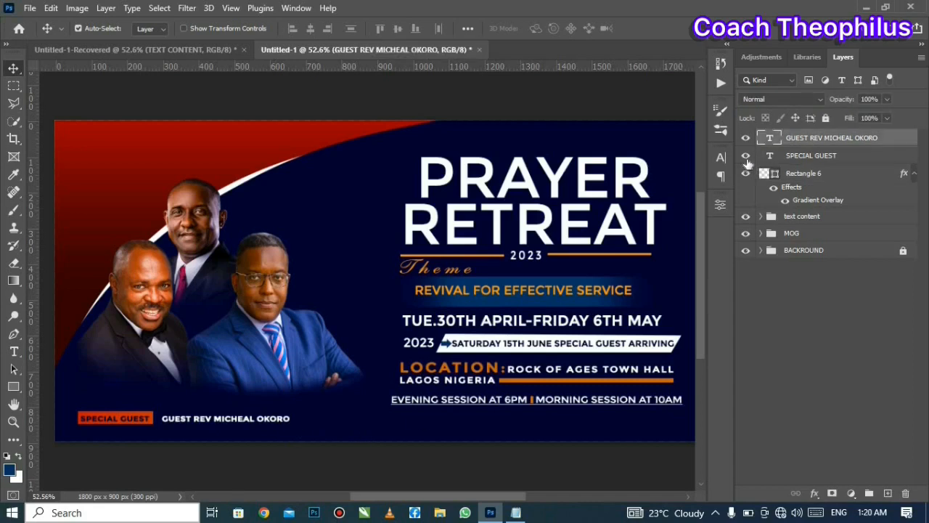
left_click(721, 156)
left_click(651, 206)
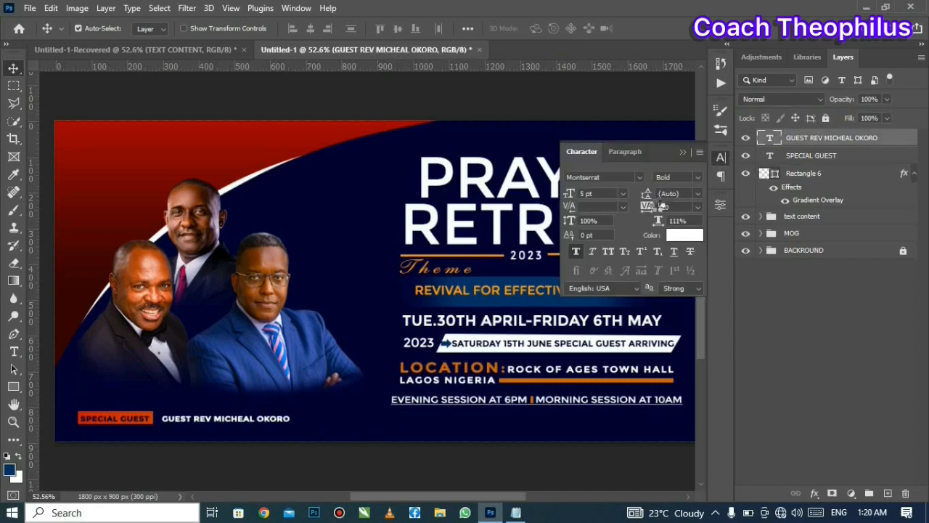
key("Return")
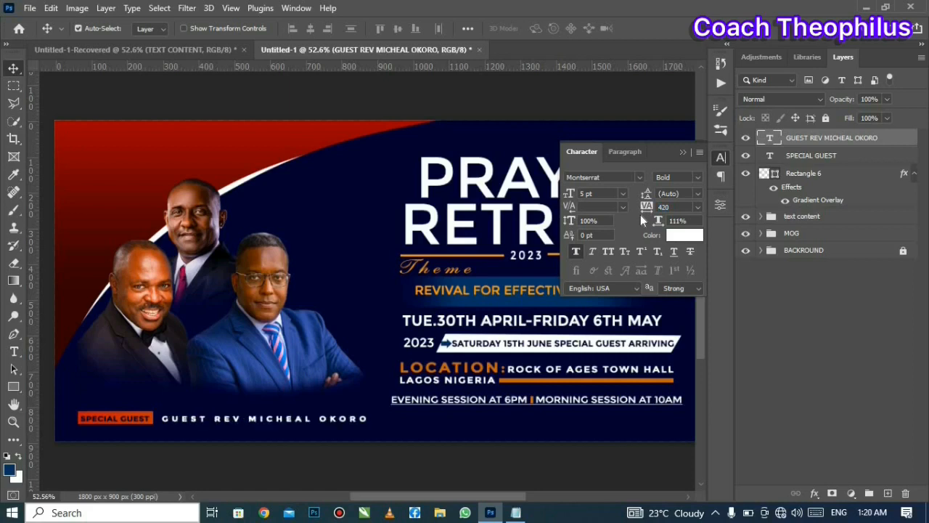
left_click_drag(648, 208, 643, 210)
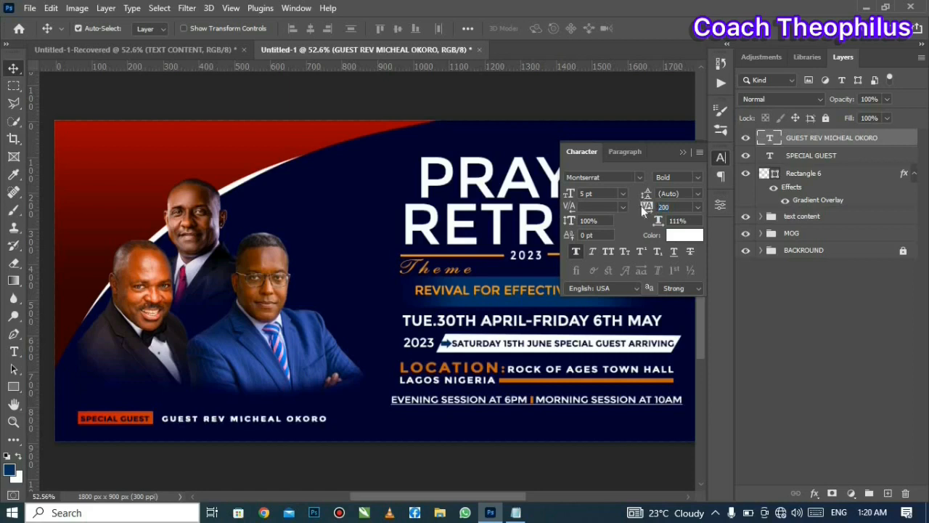
left_click(683, 152)
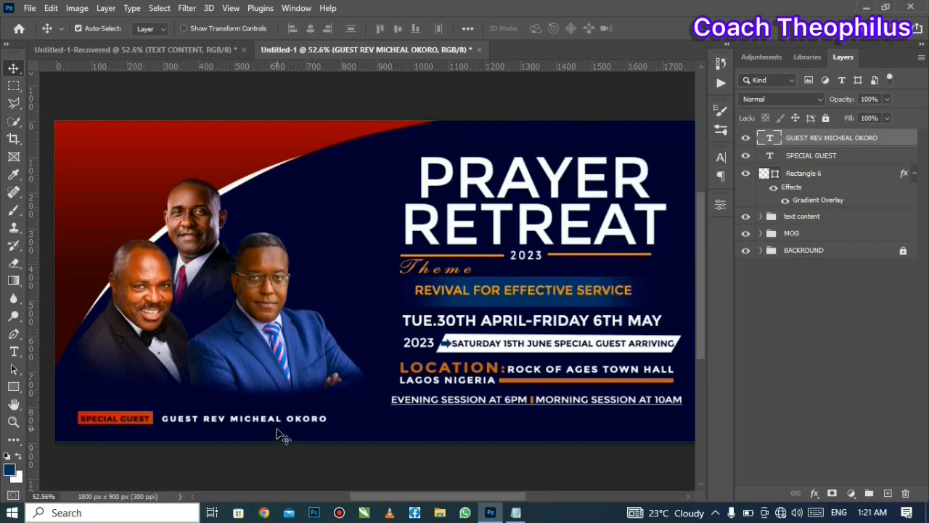
Step: Start another horizontal text layer and copy the host heading, title and name lines from the RETREAT note in Notepad
left_click(14, 333)
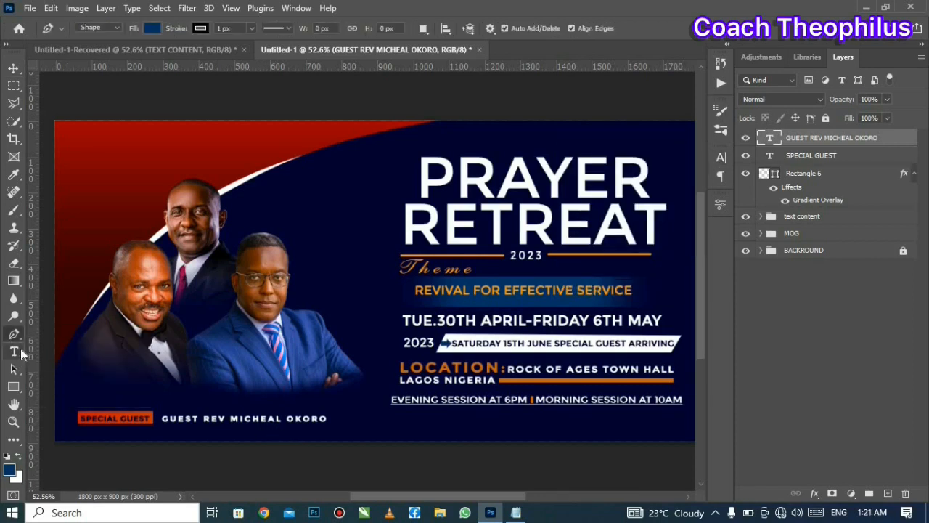
right_click(16, 353)
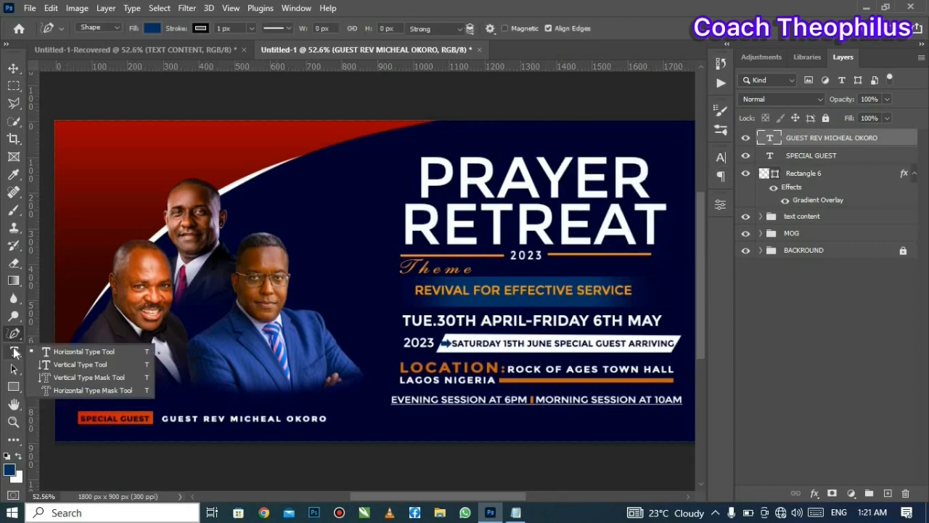
left_click(77, 354)
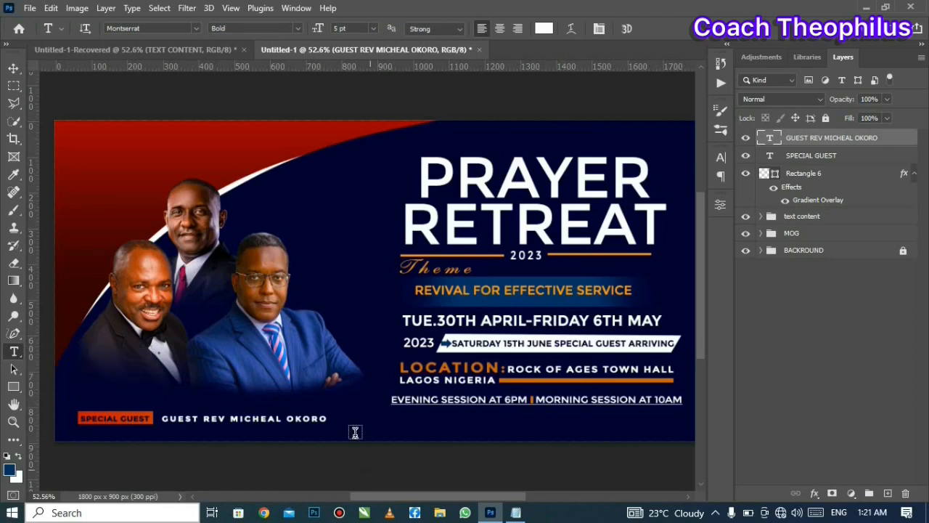
left_click(515, 512)
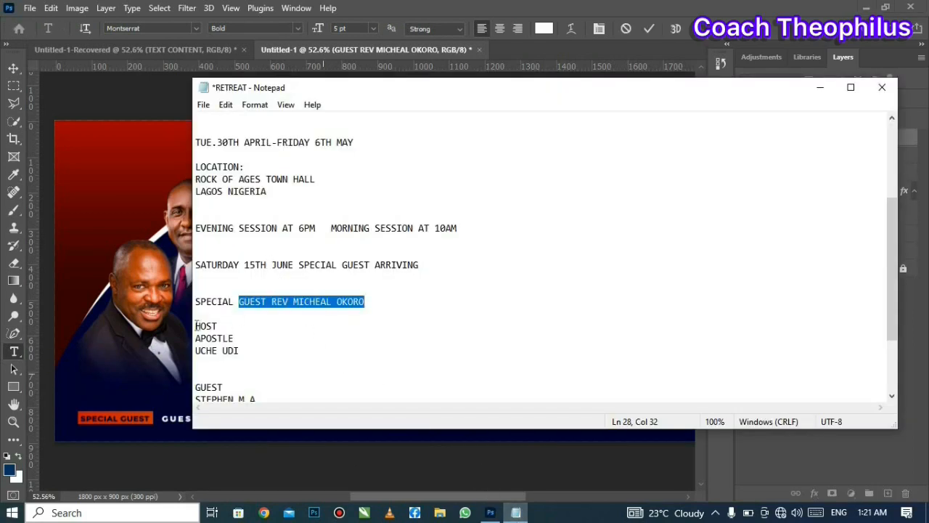
left_click_drag(194, 326, 245, 355)
right_click(245, 354)
left_click(280, 190)
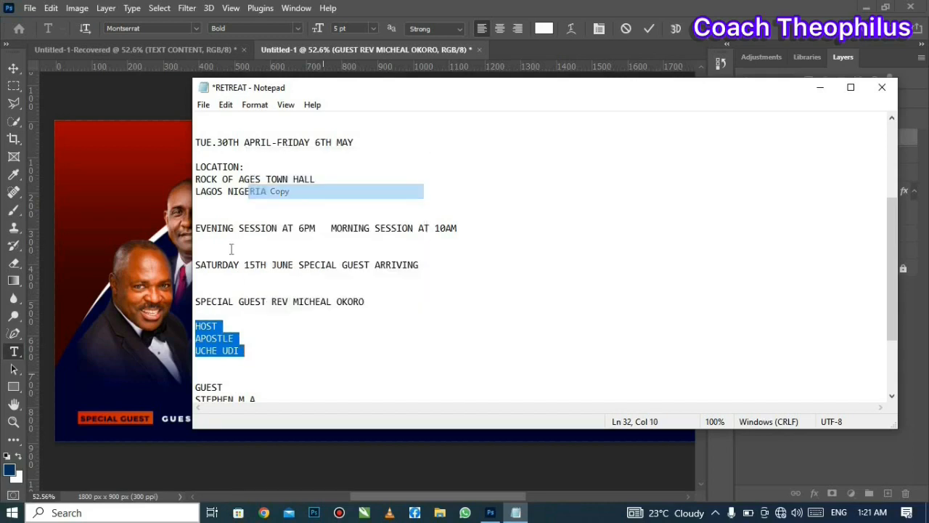
Step: Paste the host lines as text in Photoshop, move them beside the blue-suited portrait's shoulder and commit the layer
left_click(126, 306)
right_click(274, 388)
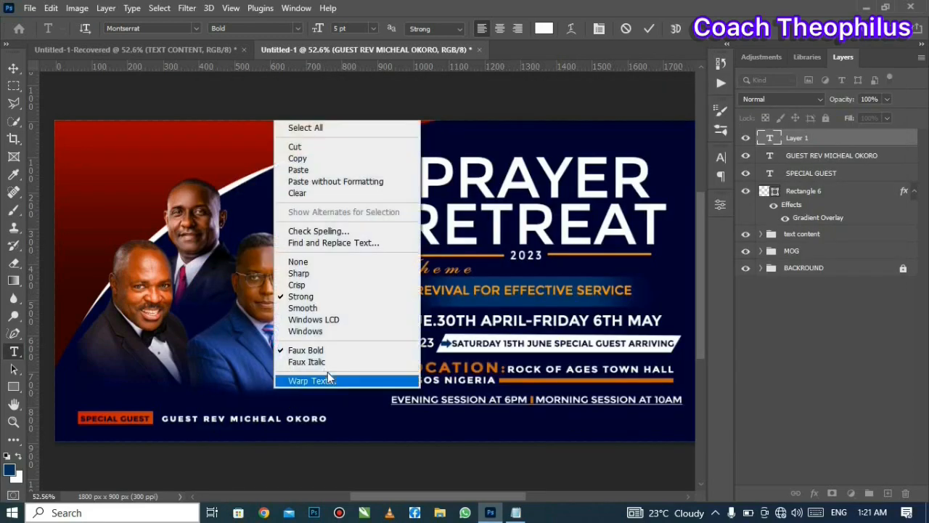
left_click(343, 169)
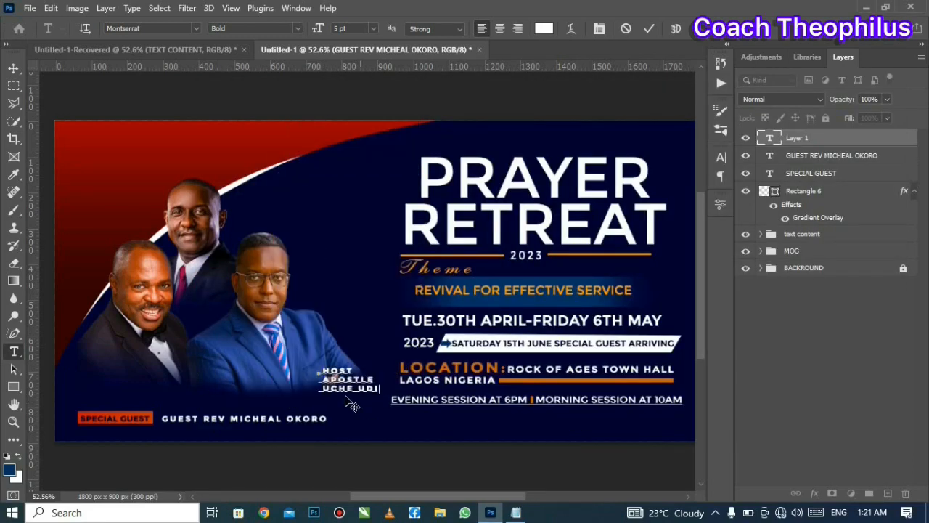
left_click_drag(350, 403, 327, 331)
left_click(498, 466)
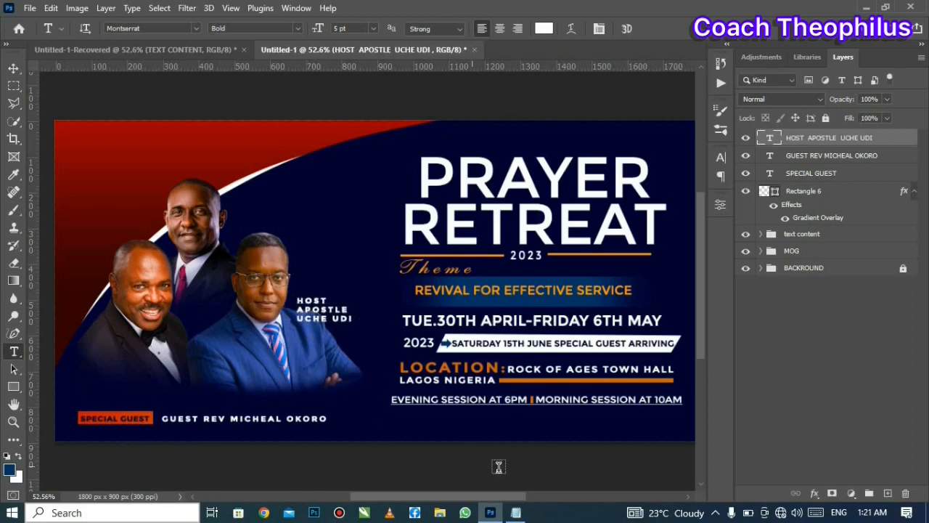
Step: Copy the guest heading and name lines from the RETREAT note and paste them as a text layer below the bow-tie portrait
left_click(515, 512)
scroll(271, 216, "down", 1)
left_click_drag(194, 350, 265, 365)
right_click(266, 365)
left_click(335, 206)
left_click(157, 344)
key("ctrl+v")
left_click_drag(202, 368, 132, 398)
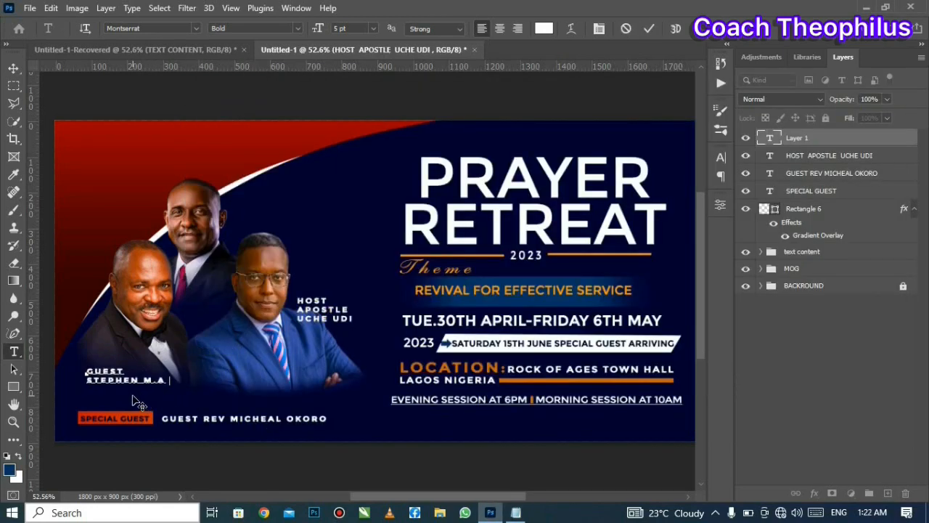
left_click(649, 29)
Step: Copy the bishop's title and name lines from the RETREAT note, paste them as a text layer and place it beside the rear portrait's head
left_click(515, 512)
scroll(396, 365, "down", 2)
left_click_drag(194, 338, 242, 364)
key("ctrl+c")
left_click(304, 230)
right_click(305, 231)
left_click(369, 259)
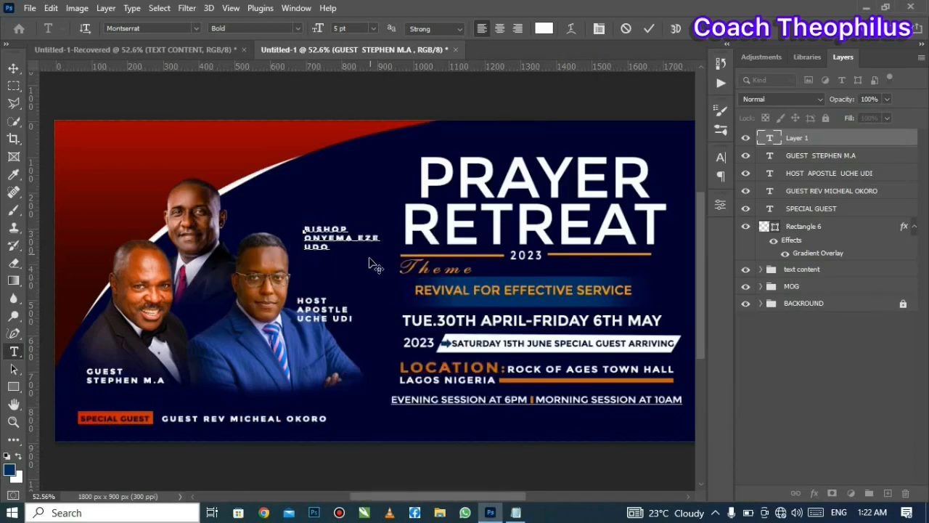
left_click(649, 28)
left_click(14, 69)
left_click_drag(321, 237, 243, 200)
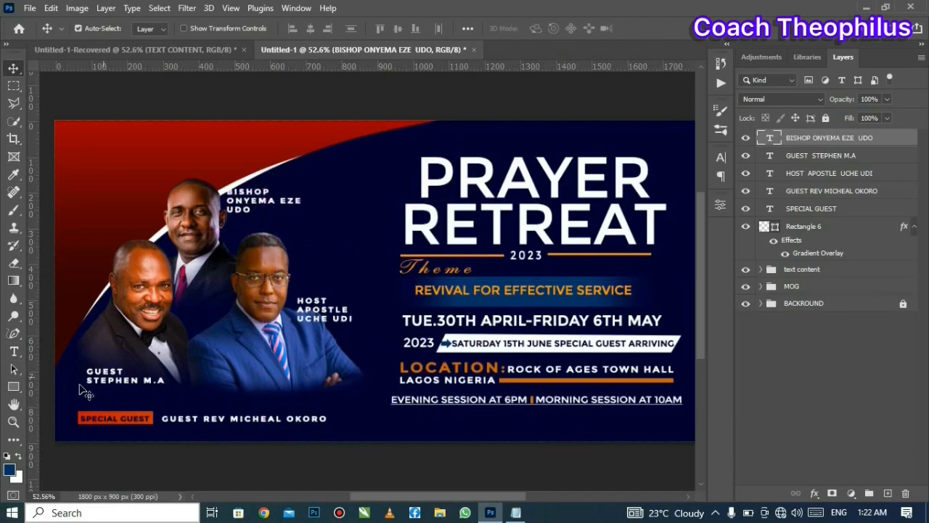
Step: Copy the ministry name and address lines from the RETREAT note and paste them as text in the banner's red area above the portraits
left_click(14, 352)
left_click(516, 512)
scroll(421, 280, "up", 7)
left_click_drag(194, 118, 344, 131)
left_click(490, 512)
left_click(353, 164)
key("ctrl+v")
left_click_drag(378, 208, 148, 195)
Step: Set the ministry name and address text to 4 pt and commit the text layer
right_click(319, 175)
left_click(356, 219)
left_click(318, 30)
key("Down")
left_click(649, 29)
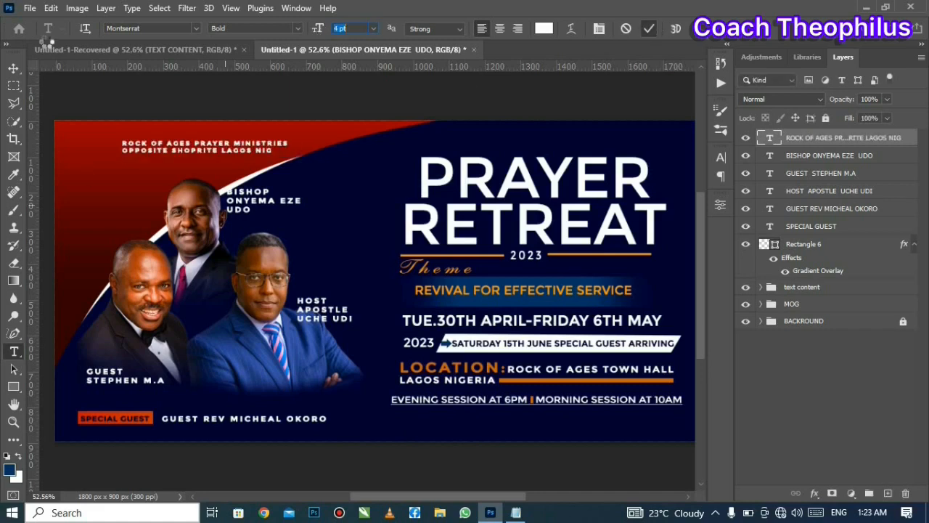
Step: Place the IMG_6009 logo image, scale it to about 3.7% and position it just before the ministry name
left_click(13, 67)
left_click(29, 8)
left_click(51, 292)
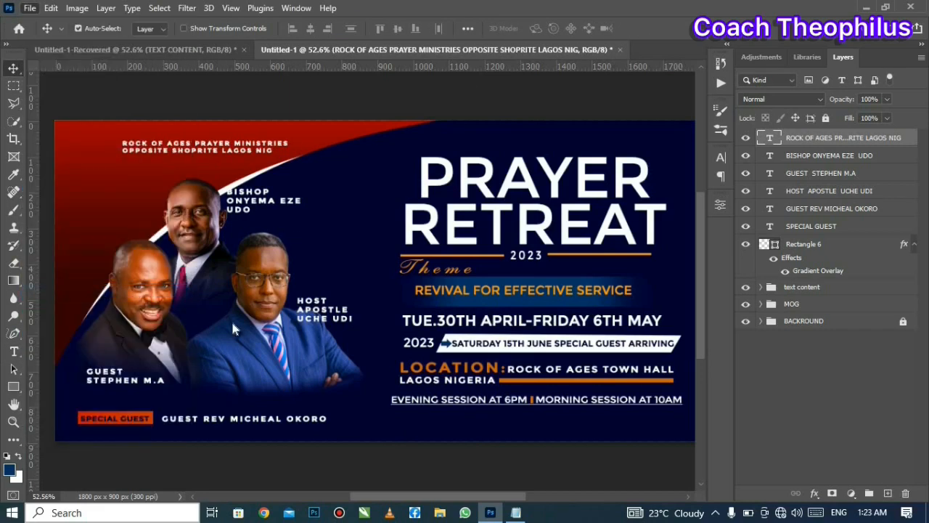
left_click_drag(536, 440, 219, 185)
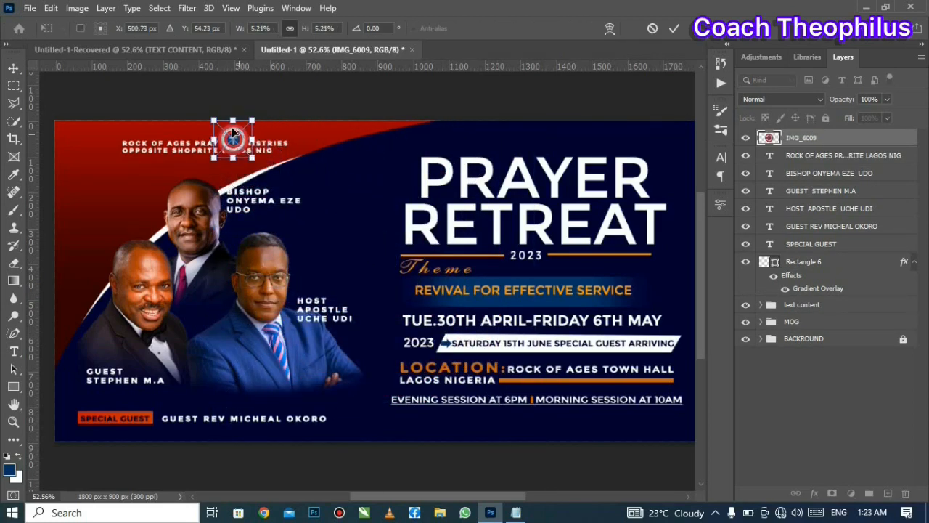
left_click_drag(238, 139, 99, 150)
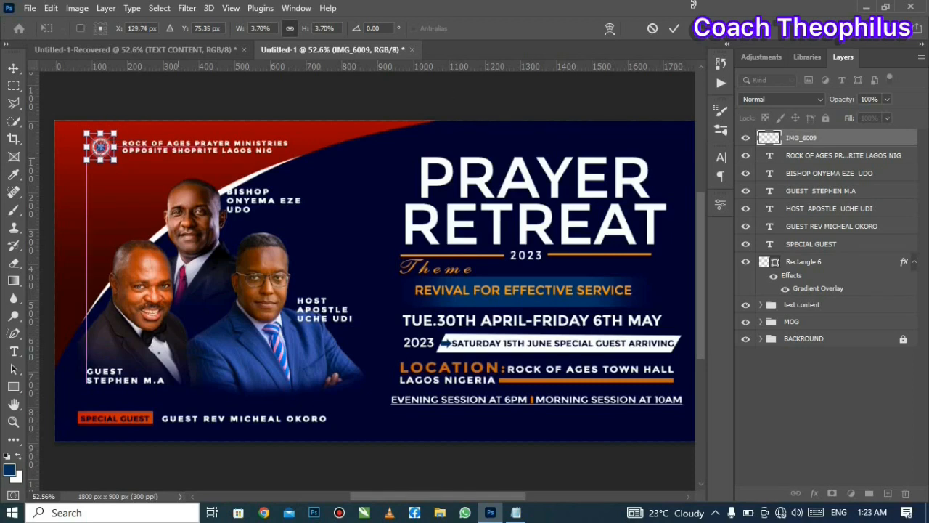
left_click(675, 28)
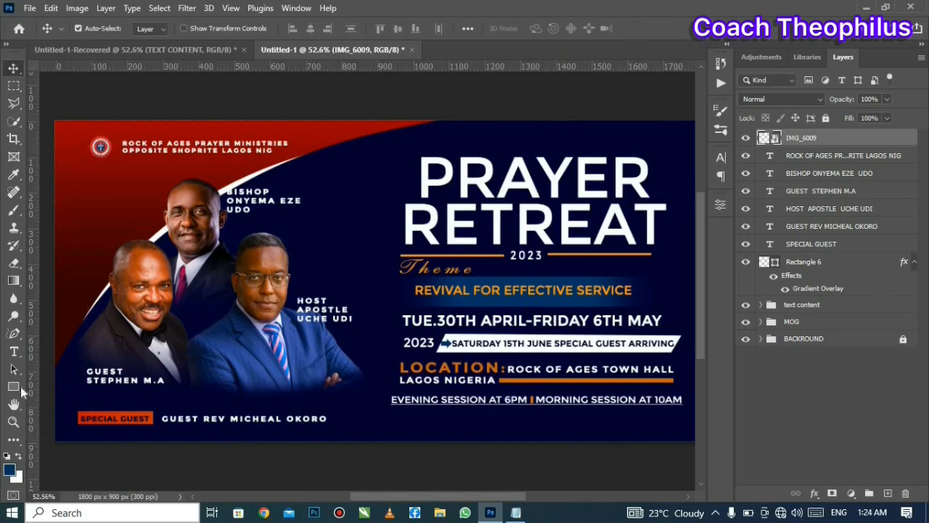
Step: Draw an ellipse about 101 by 93 px over the logo, with a white fill and a 0 px stroke
left_click_drag(13, 386, 52, 387)
key("shift+u")
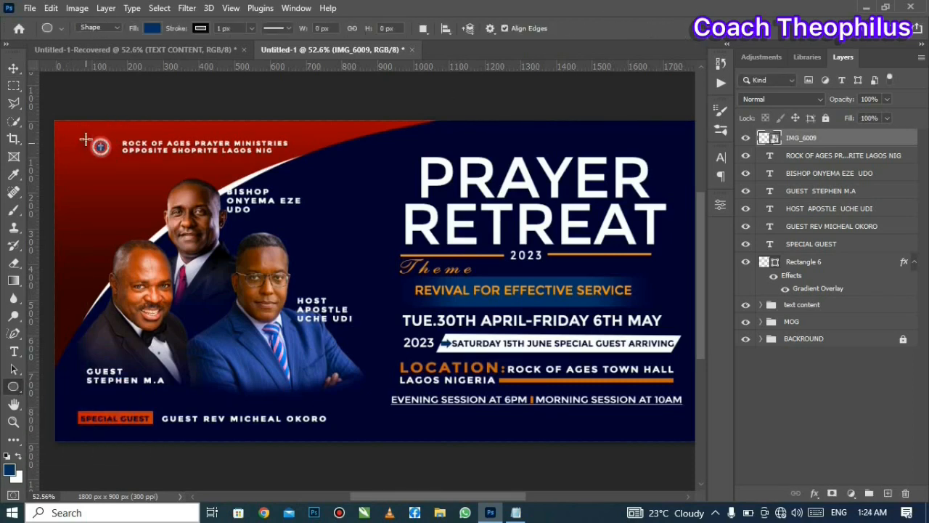
left_click_drag(80, 130, 115, 163)
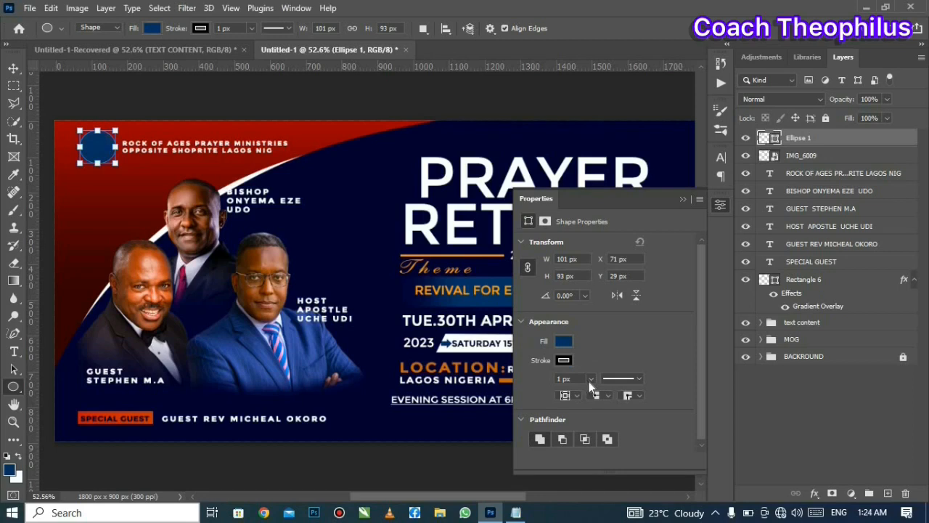
left_click(590, 379)
left_click(564, 341)
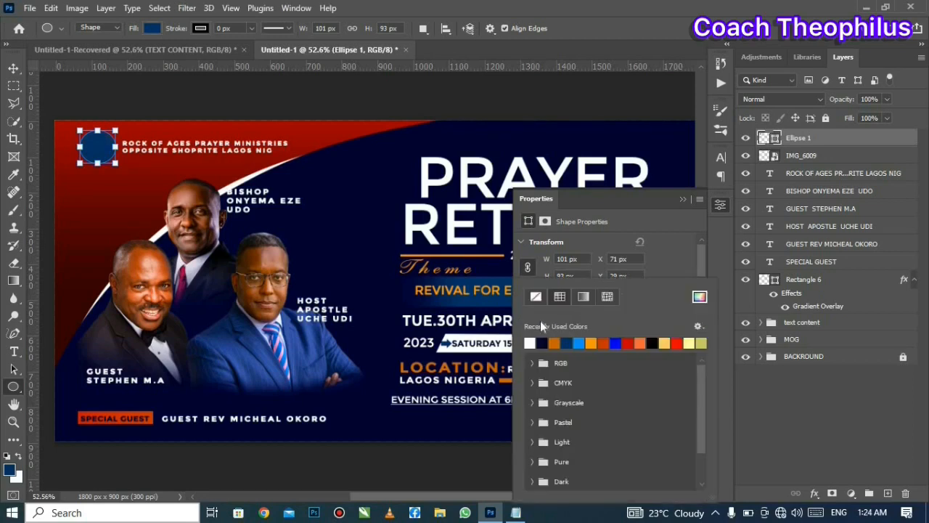
left_click(529, 343)
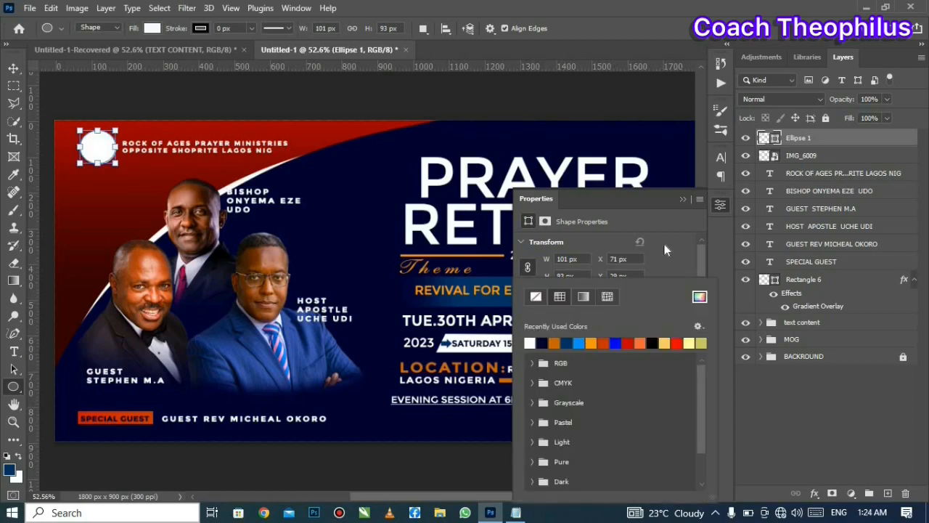
left_click(683, 201)
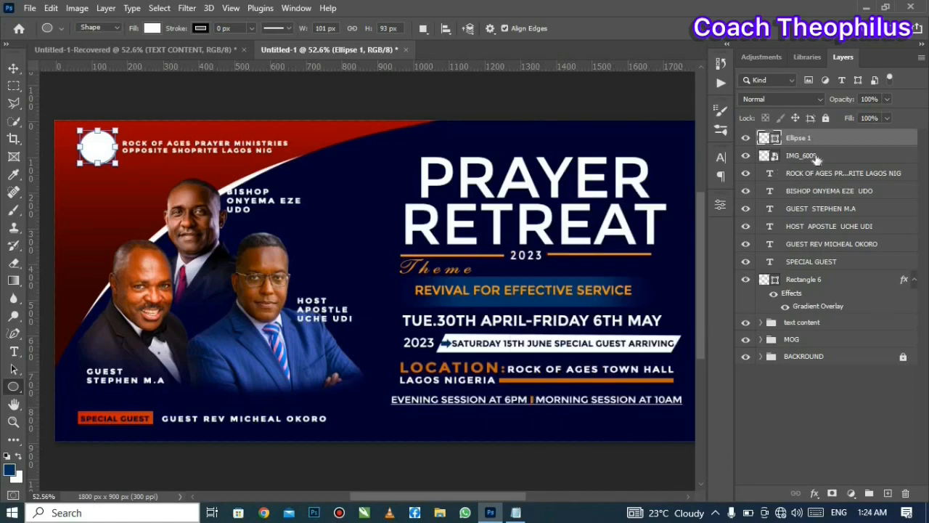
Step: Bring the IMG_6009 logo layer above the ellipse, centre the logo within the white circle and deselect the layers
left_click_drag(815, 158, 809, 133)
key("v")
left_click_drag(100, 147, 100, 144)
left_click(357, 460)
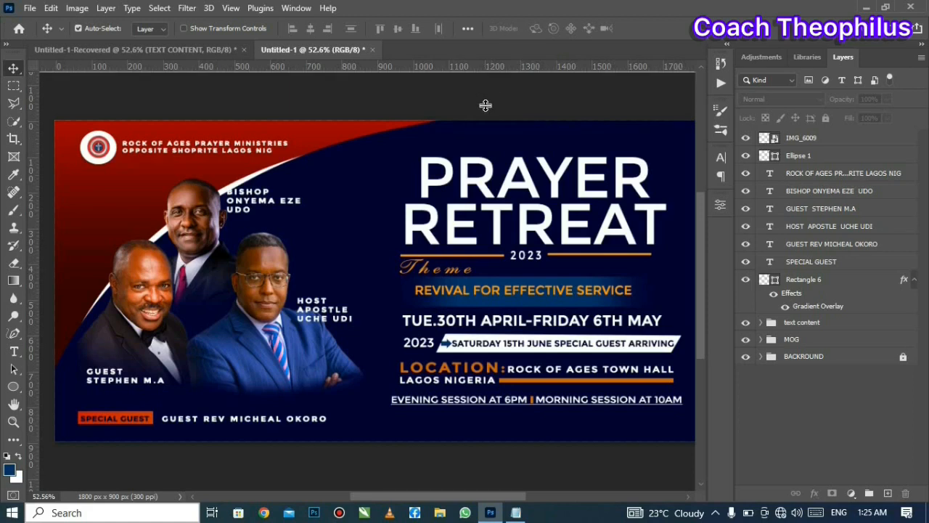
Step: Move the text content group down to a temporary horizontal guide at the SPECIAL GUEST label's lower edge, and remove the guide
left_click_drag(484, 67, 468, 426)
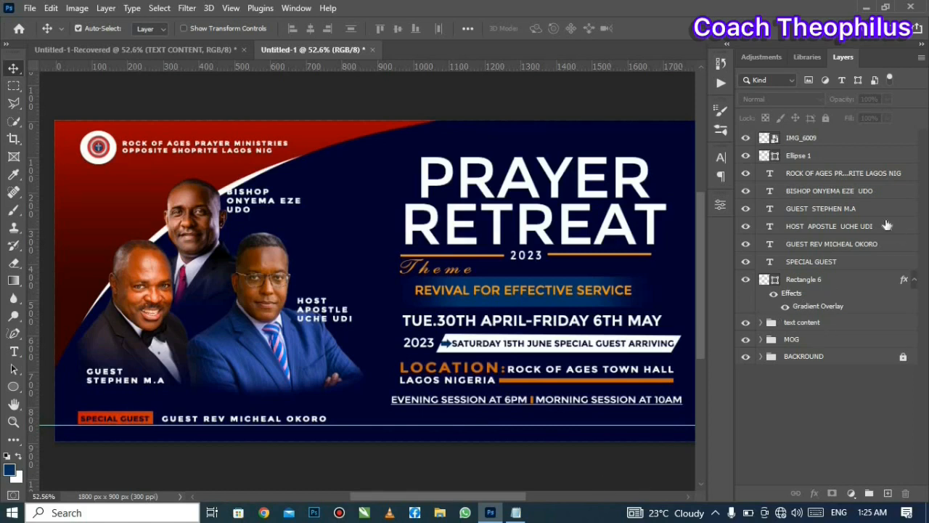
left_click(812, 324)
left_click(50, 8)
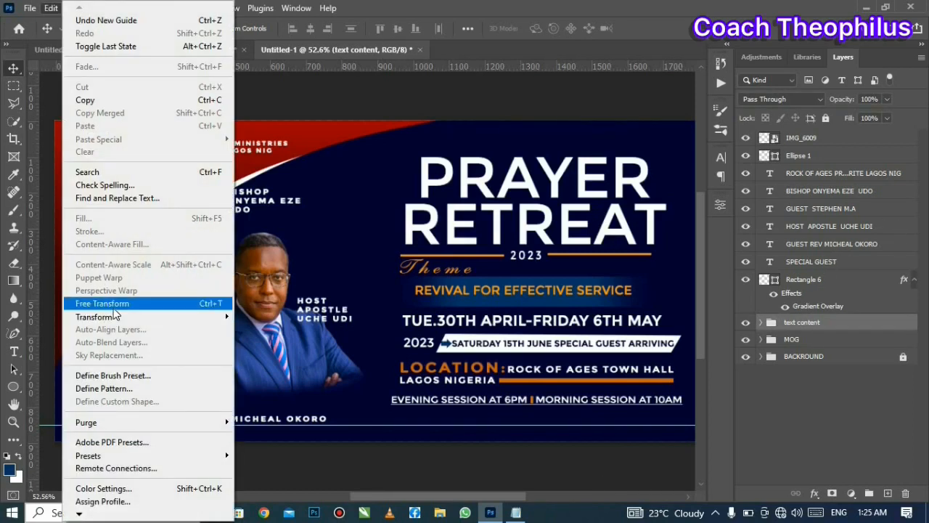
left_click(113, 304)
left_click_drag(543, 245, 530, 276)
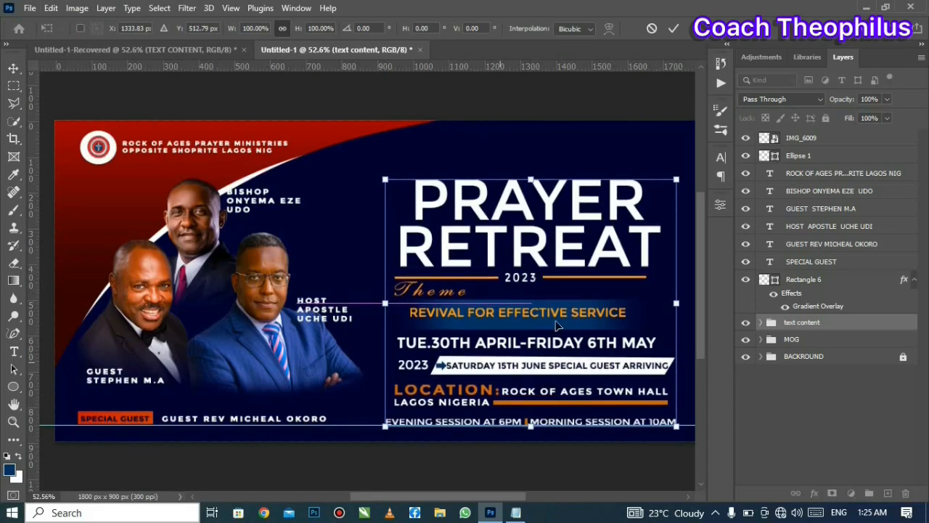
left_click(676, 29)
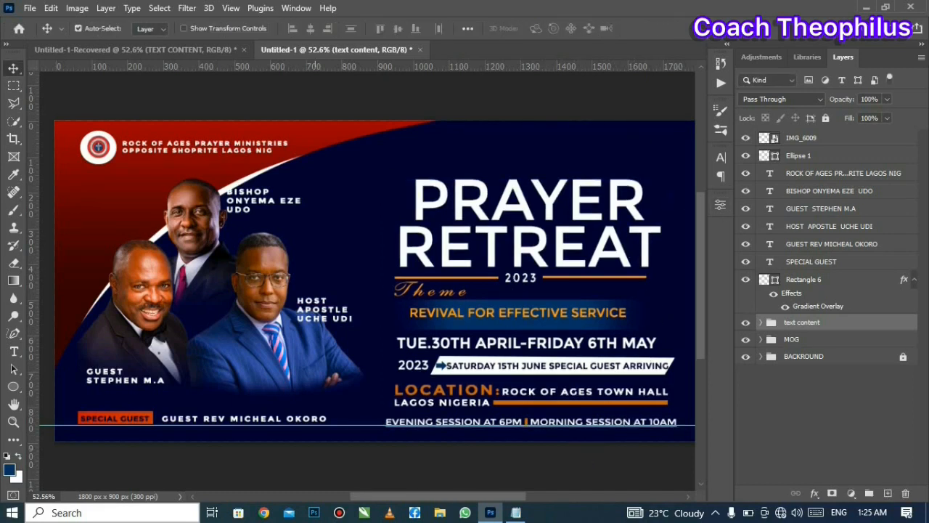
left_click_drag(357, 424, 436, 63)
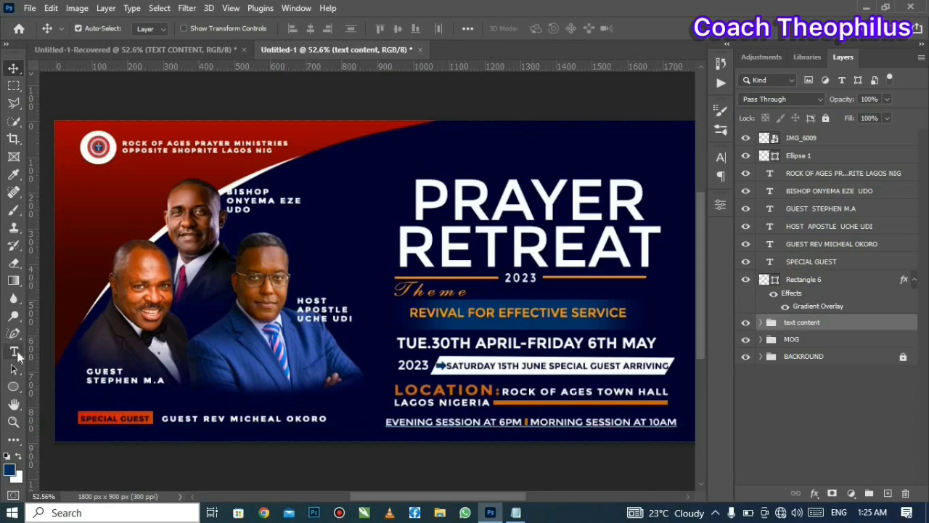
Step: Start a horizontal text layer above the PRAYER heading and copy the word PRESENTS from the RETREAT note
left_click_drag(19, 355, 55, 349)
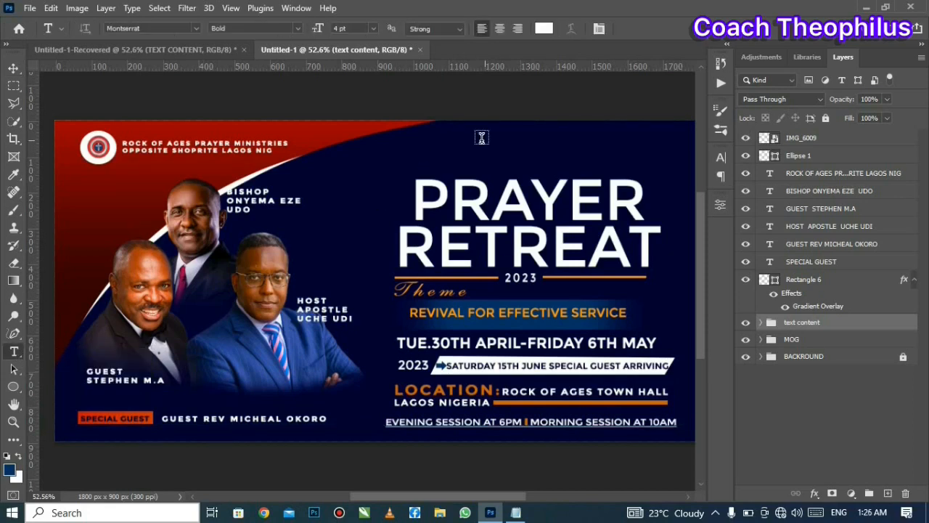
left_click(442, 143)
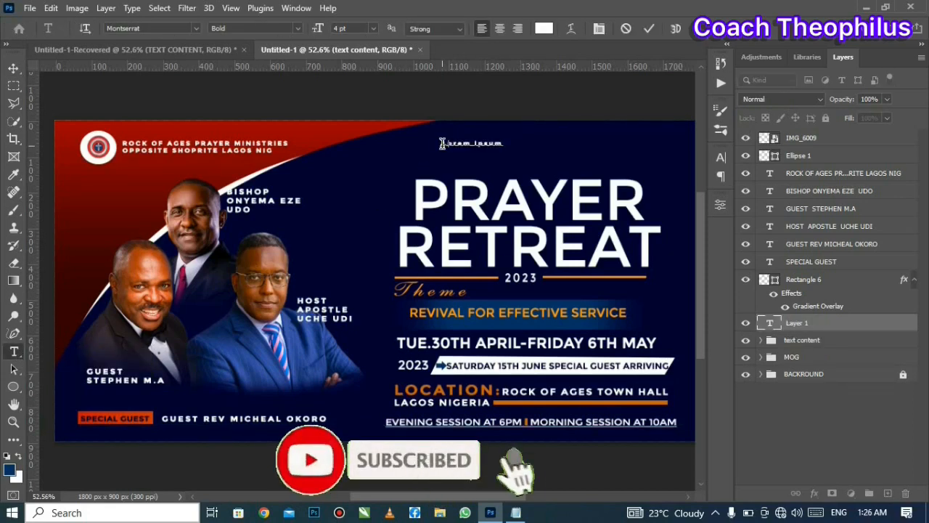
type("PRE")
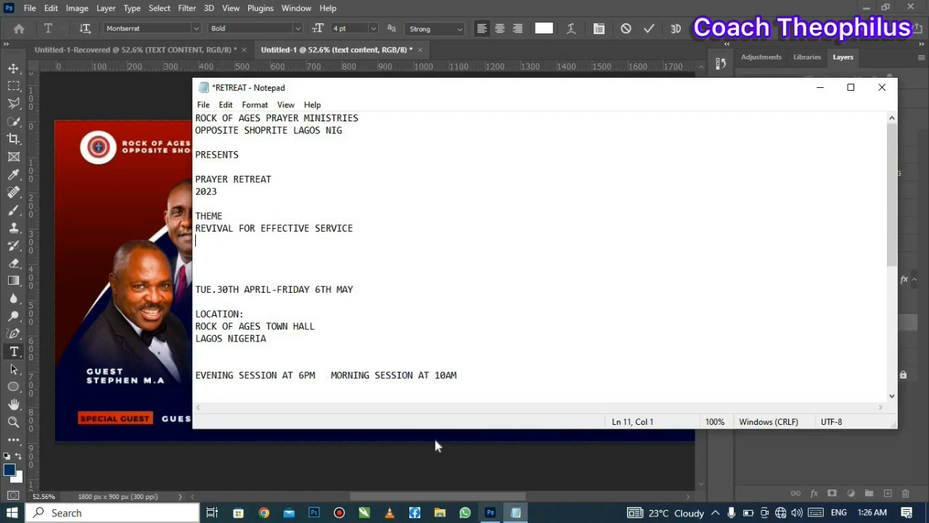
left_click(515, 513)
left_click_drag(194, 155, 247, 158)
right_click(247, 158)
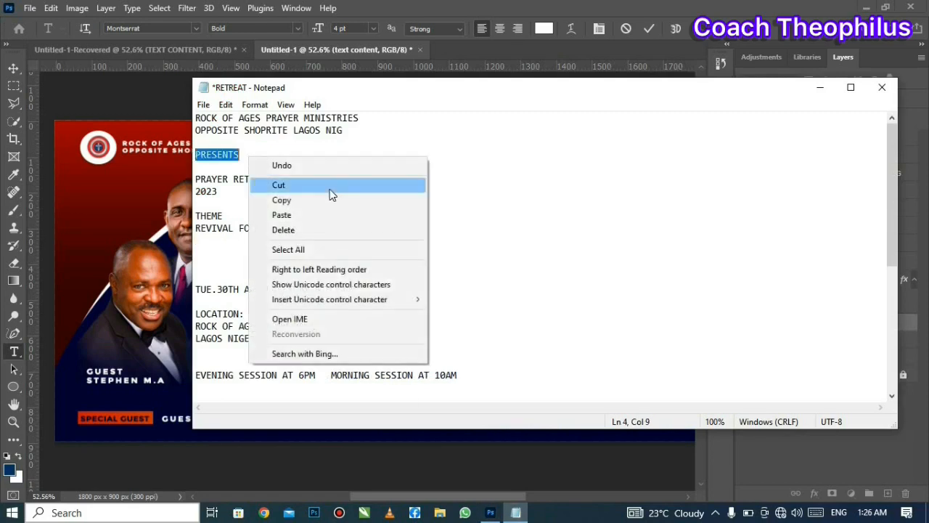
left_click(303, 199)
Step: Paste PRESENTS into the new text layer, move it roughly centred above the PRAYER heading and commit it
key("alt+Tab")
right_click(453, 142)
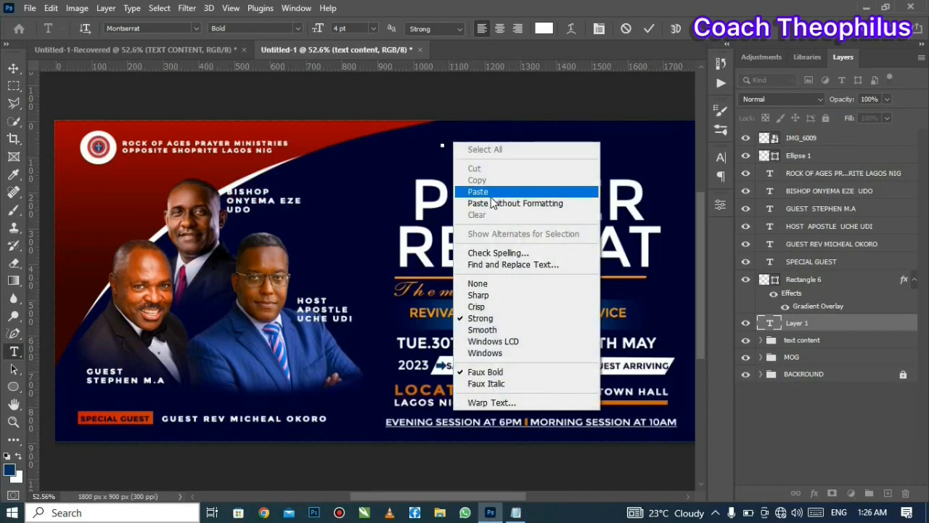
left_click(491, 194)
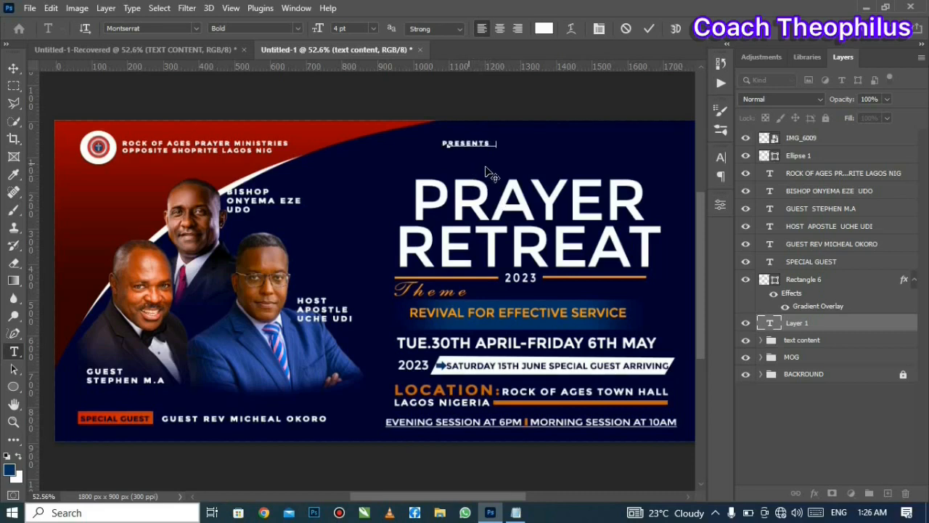
left_click_drag(512, 174, 527, 172)
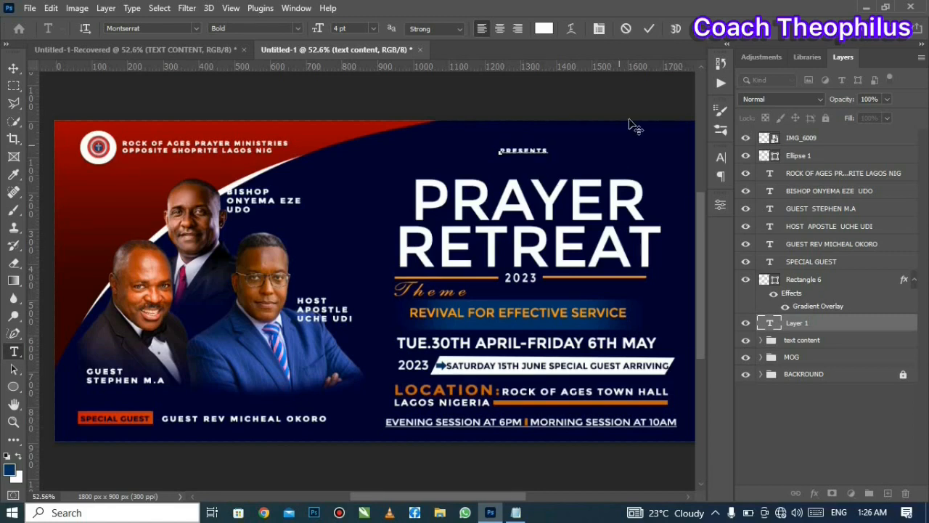
left_click(649, 29)
Step: Set the PRESENTS text to Regular weight with 420 tracking, and shift it slightly down toward the PRAYER heading
left_click(721, 158)
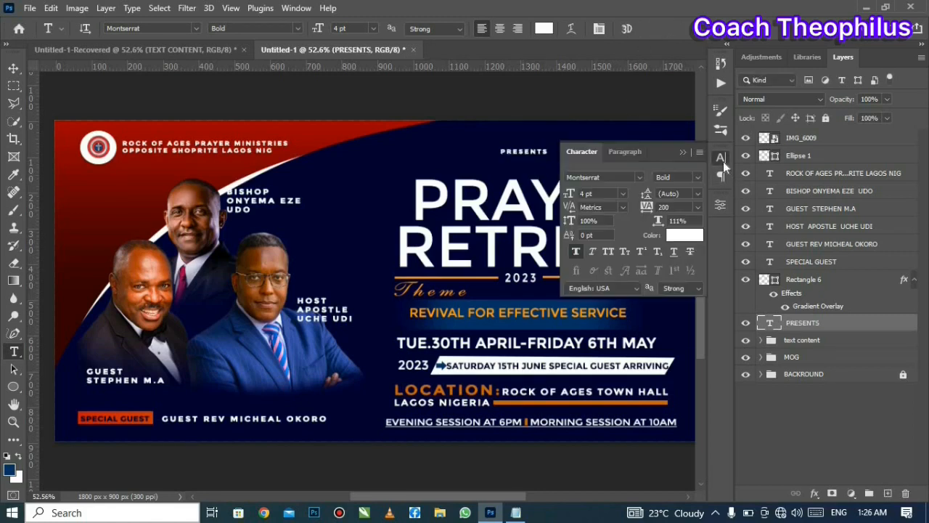
left_click(647, 207)
left_click_drag(647, 208, 655, 203)
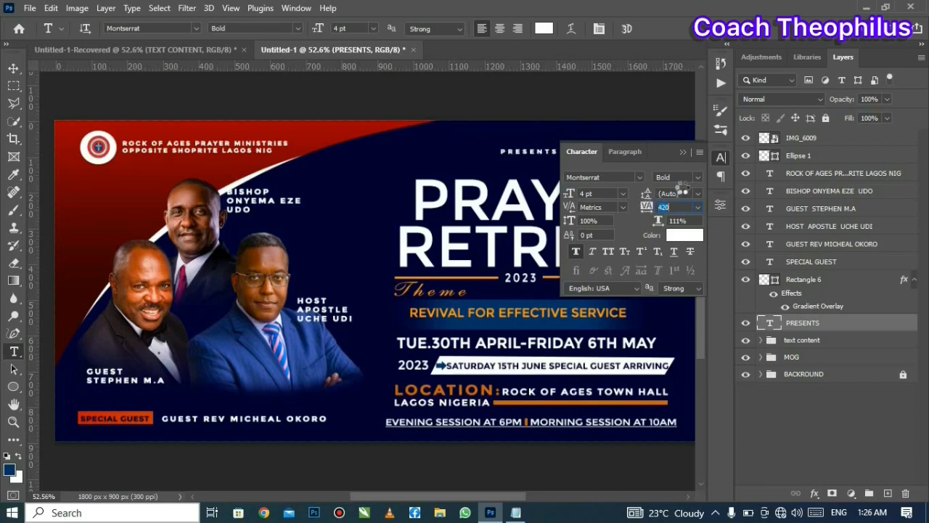
left_click(697, 177)
left_click(691, 185)
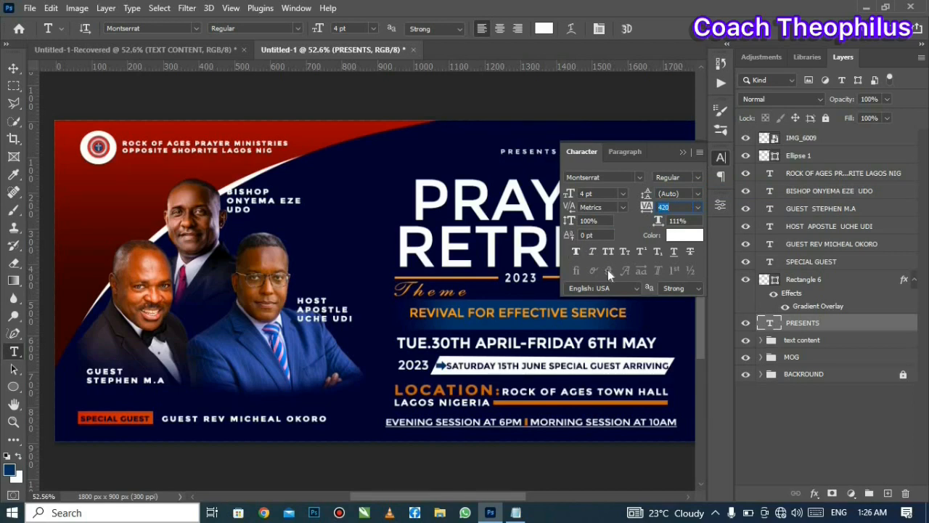
left_click(683, 153)
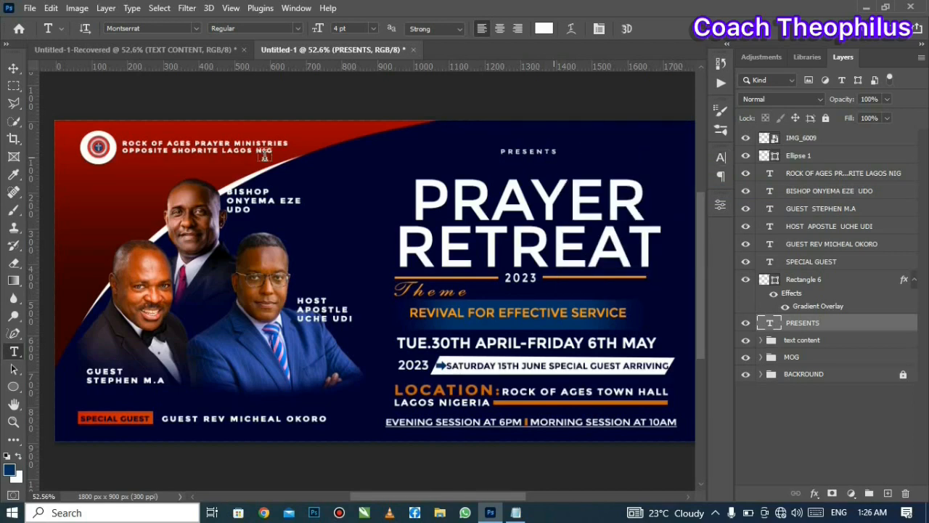
left_click(13, 67)
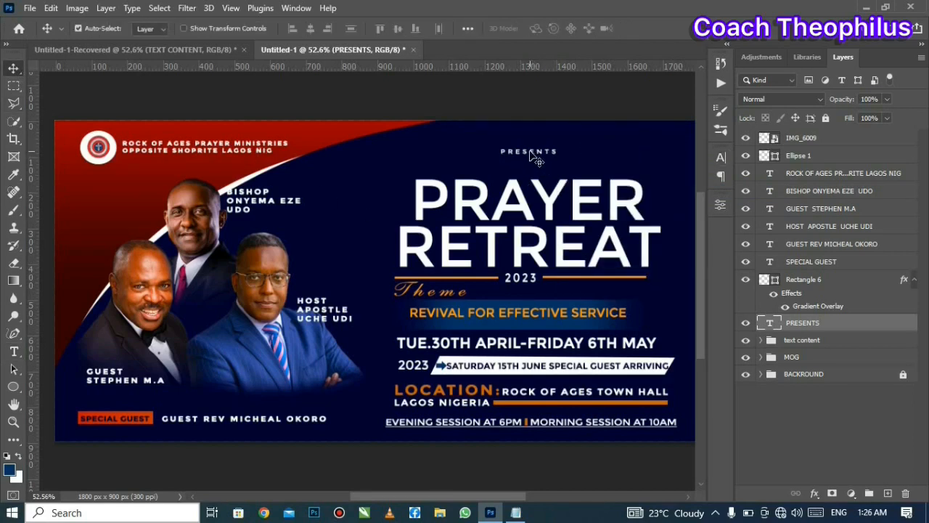
left_click_drag(526, 156, 527, 162)
Step: Group the layers from IMG_6009 through Rectangle 6, and add the PRESENTS text layer to that group
left_click(836, 282)
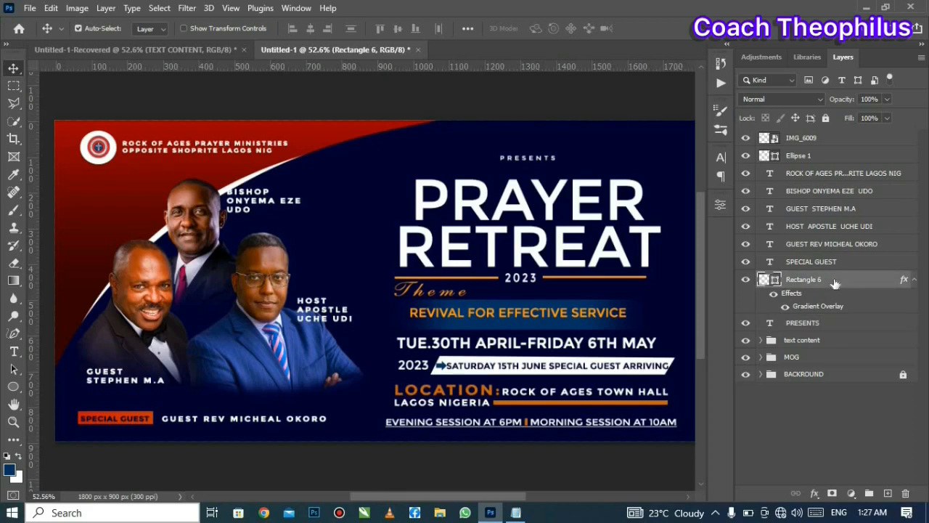
left_click(869, 492)
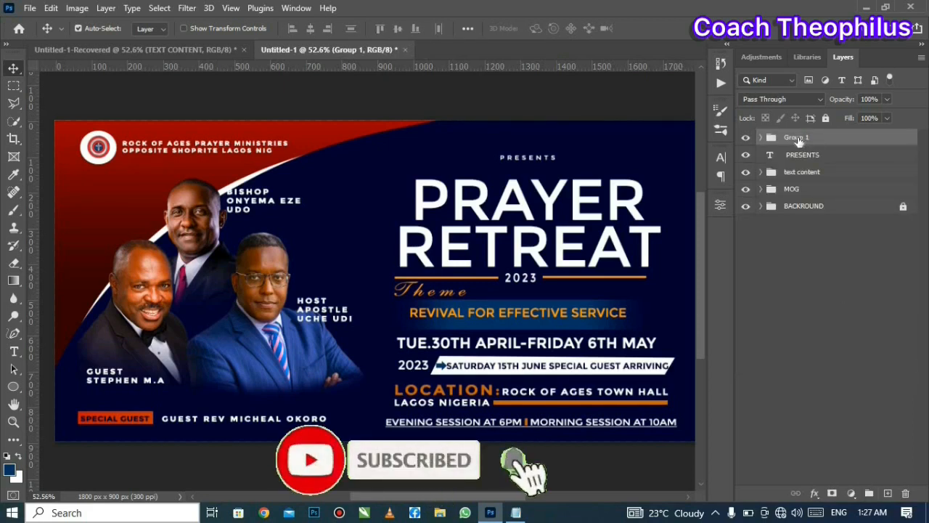
left_click_drag(820, 153, 819, 139)
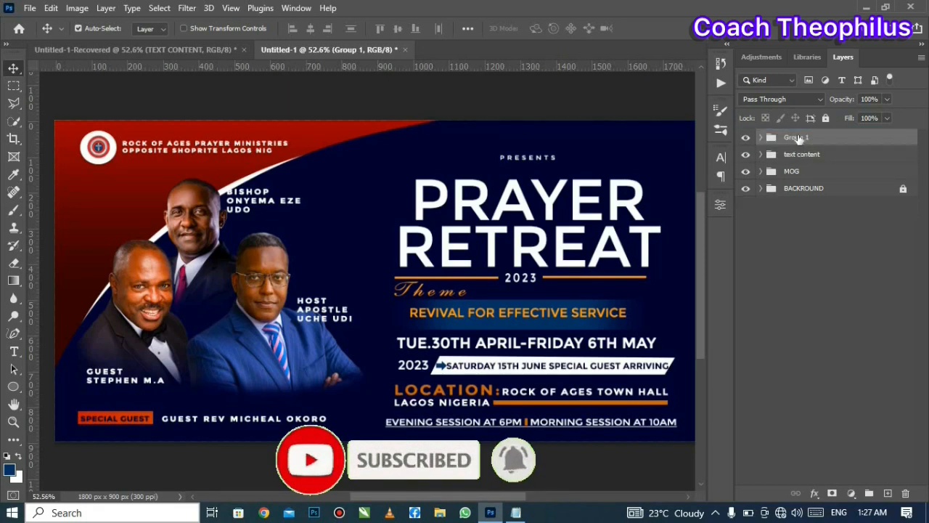